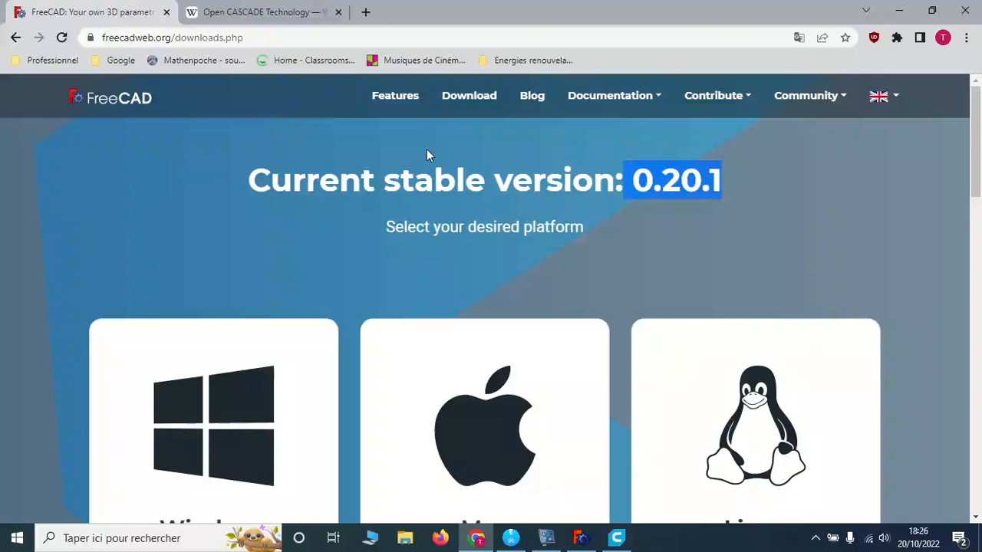
Open the FreeCAD site's features page and read down to the section about the solid-based geometry kernel
left_click(395, 105)
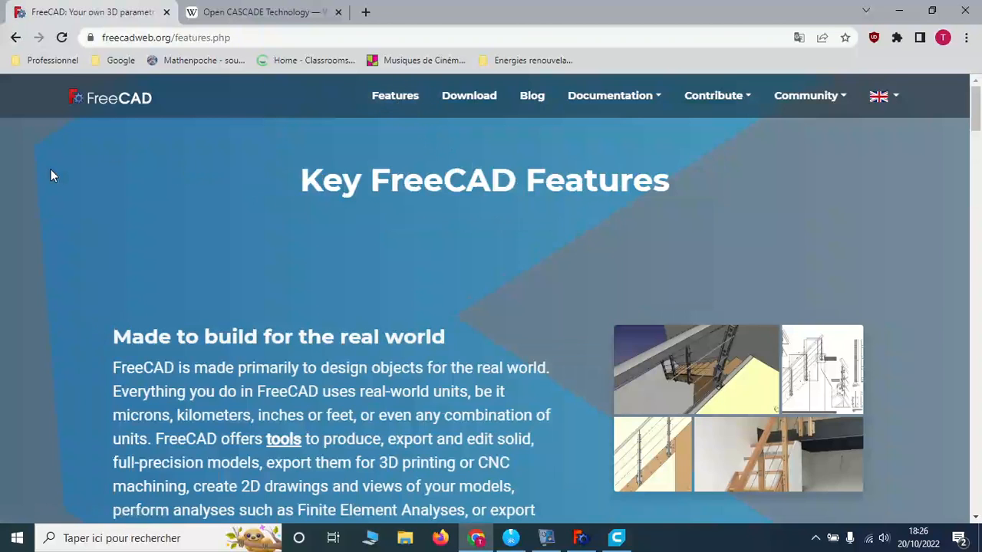
scroll(51, 176, "down", 6)
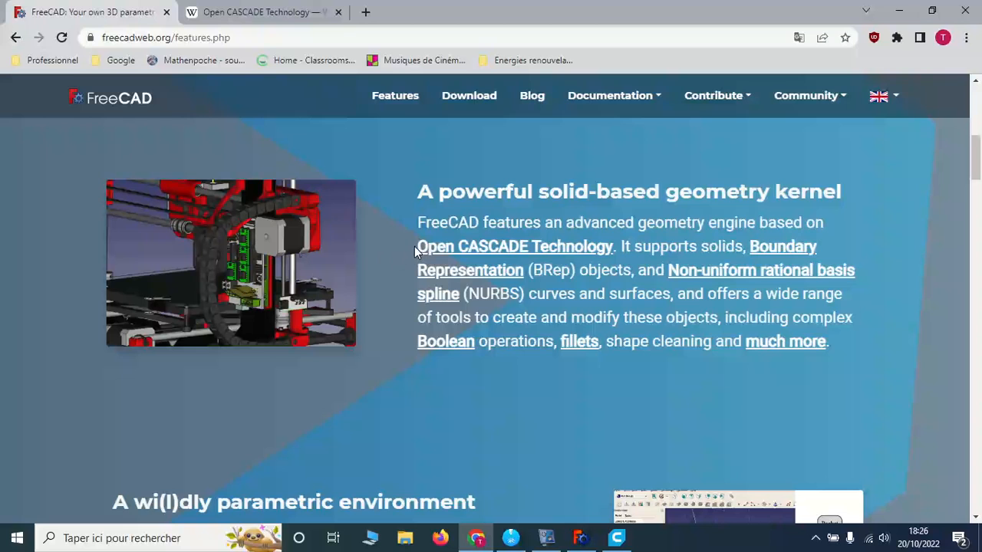
Read the history section of the Open CASCADE Technology Wikipedia article, highlighting the key dates and the words "Open Source"
left_click(244, 20)
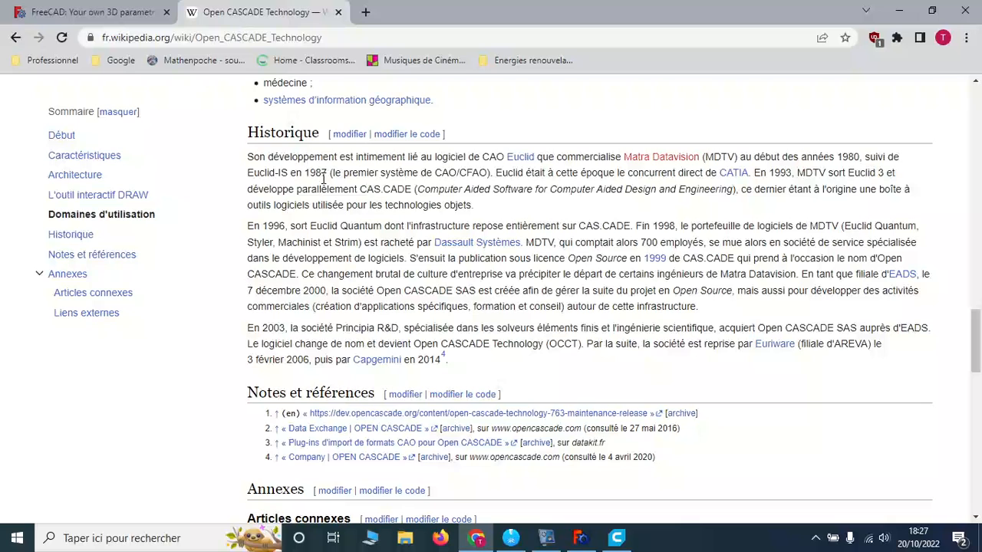
left_click_drag(305, 173, 321, 173)
mouse_move(520, 163)
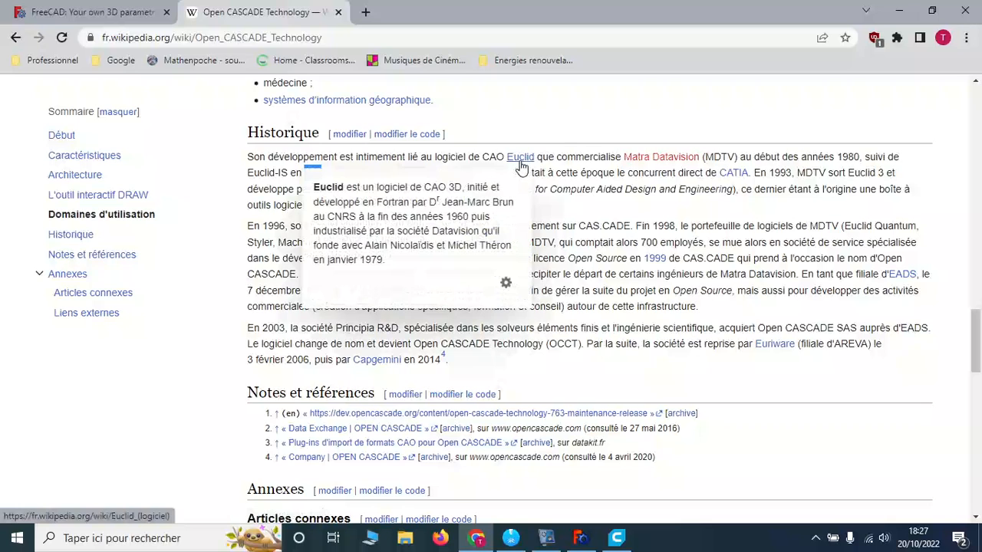
left_click(269, 225)
left_click_drag(268, 224, 280, 226)
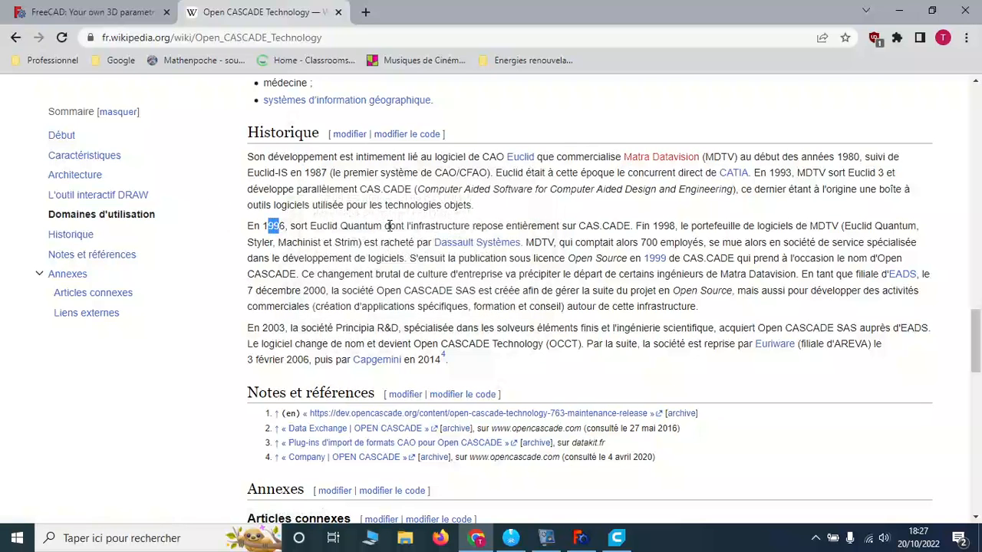
mouse_move(477, 244)
left_click_drag(568, 258, 628, 258)
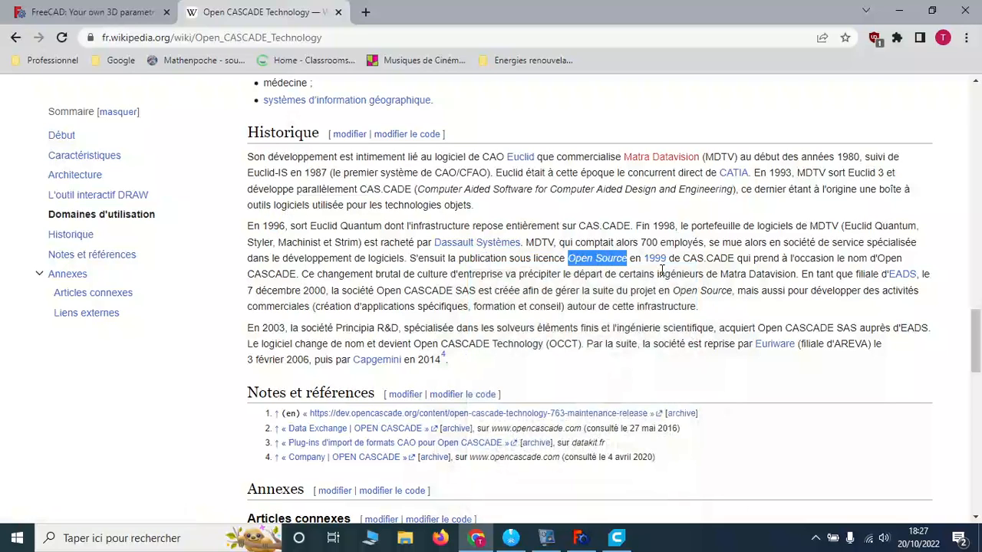
Return to the FreeCAD site's download page and view the Windows, Mac and Linux installer options
left_click(84, 12)
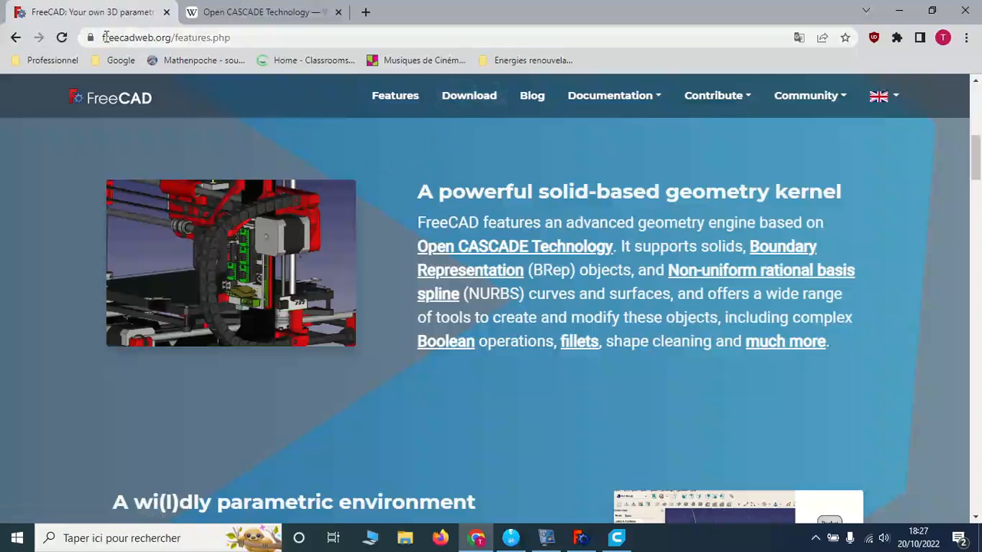
left_click(452, 97)
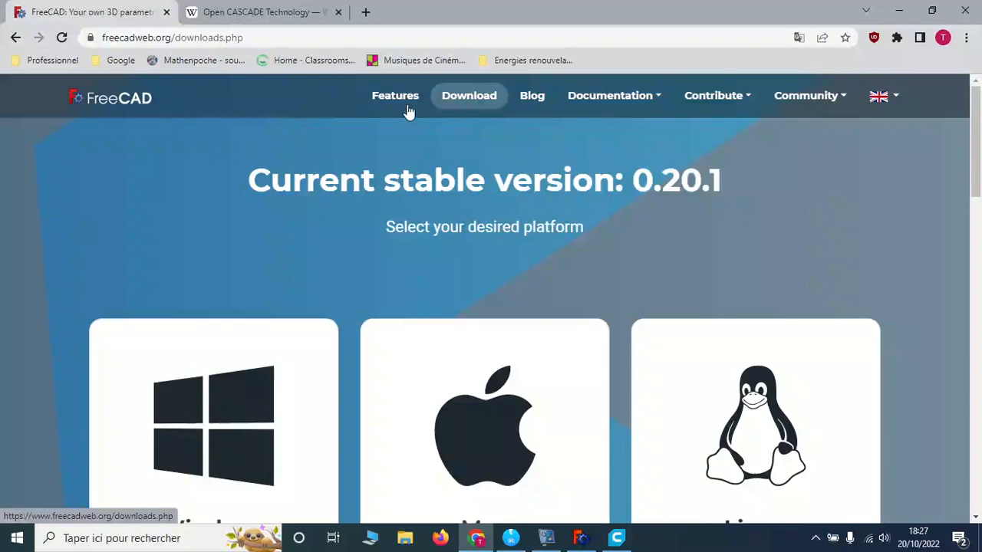
scroll(321, 198, "down", 3)
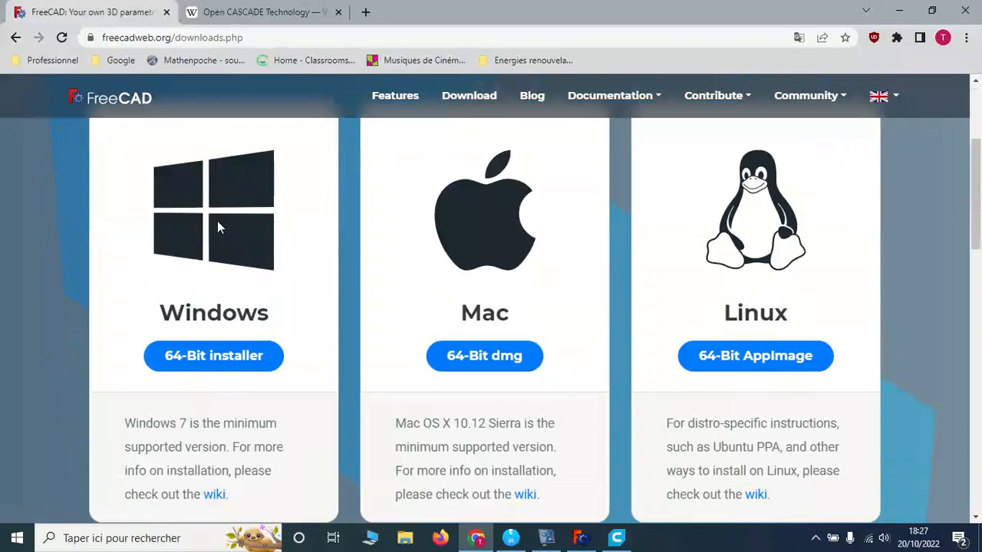
Switch to FreeCAD and look over the recent files and example files in the start page's documents section
left_click(712, 231)
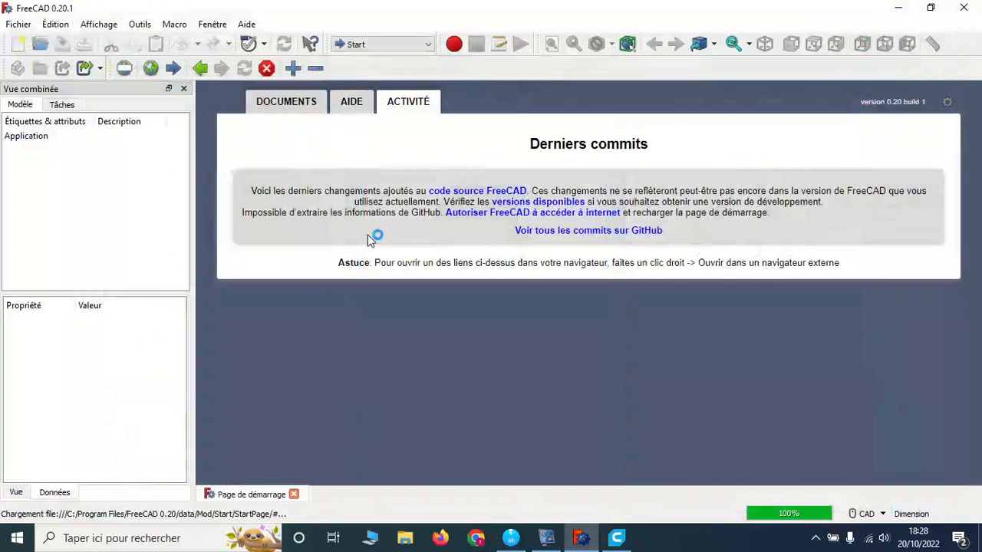
left_click(286, 103)
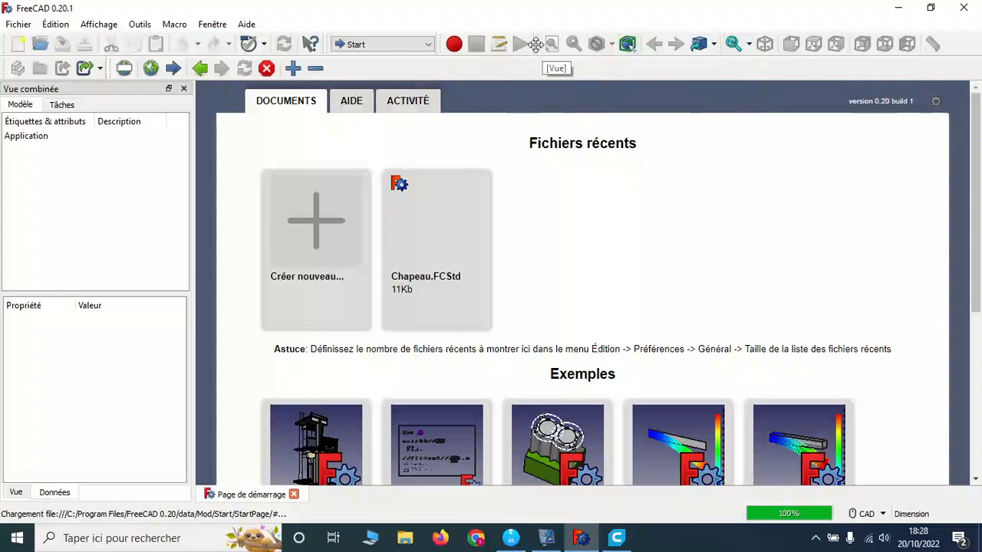
mouse_move(540, 48)
left_mouse_down()
mouse_move(553, 87)
mouse_move(387, 83)
mouse_move(383, 69)
mouse_move(264, 77)
mouse_move(75, 161)
mouse_move(30, 138)
mouse_move(326, 94)
mouse_move(328, 69)
mouse_move(532, 55)
left_mouse_up()
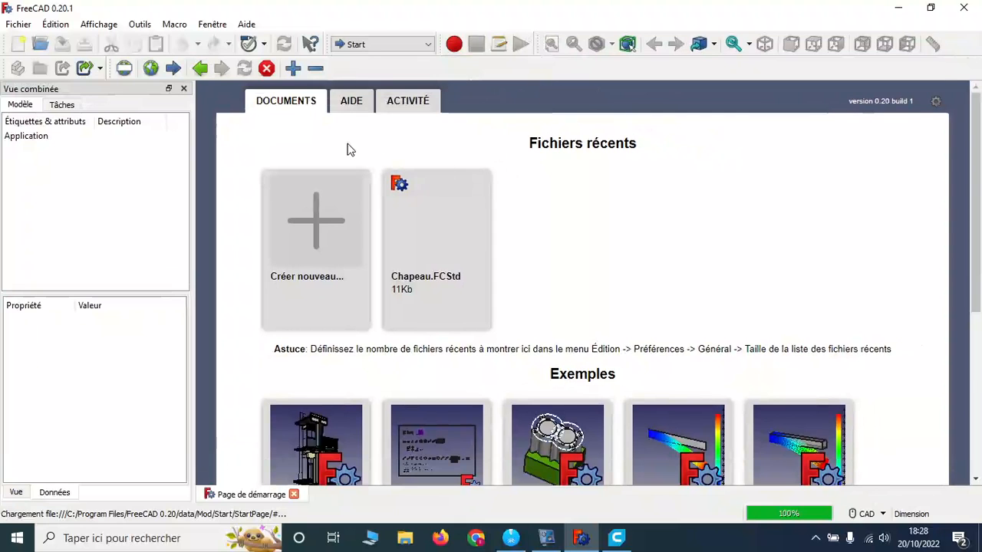
scroll(532, 214, "down", 3)
scroll(545, 275, "down", 3)
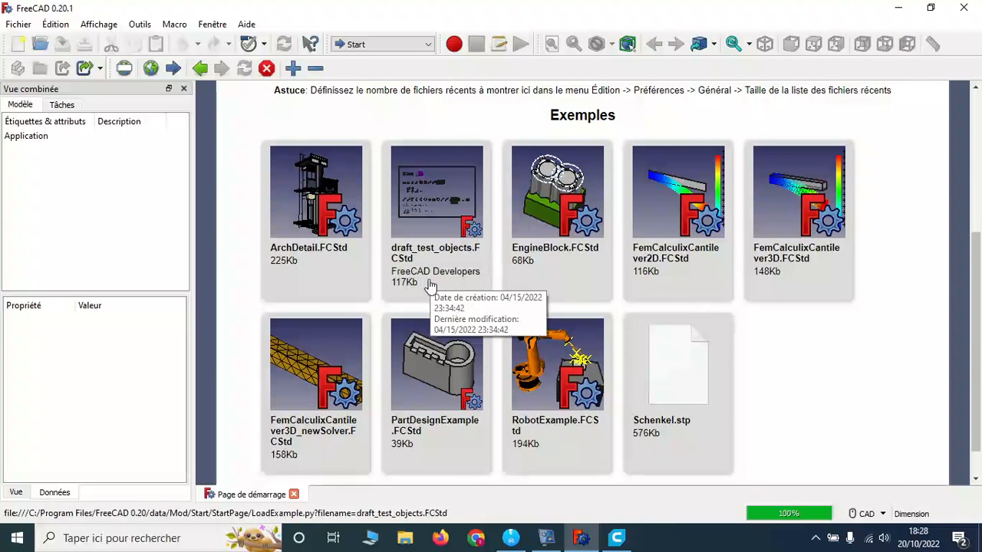
scroll(430, 286, "up", 6)
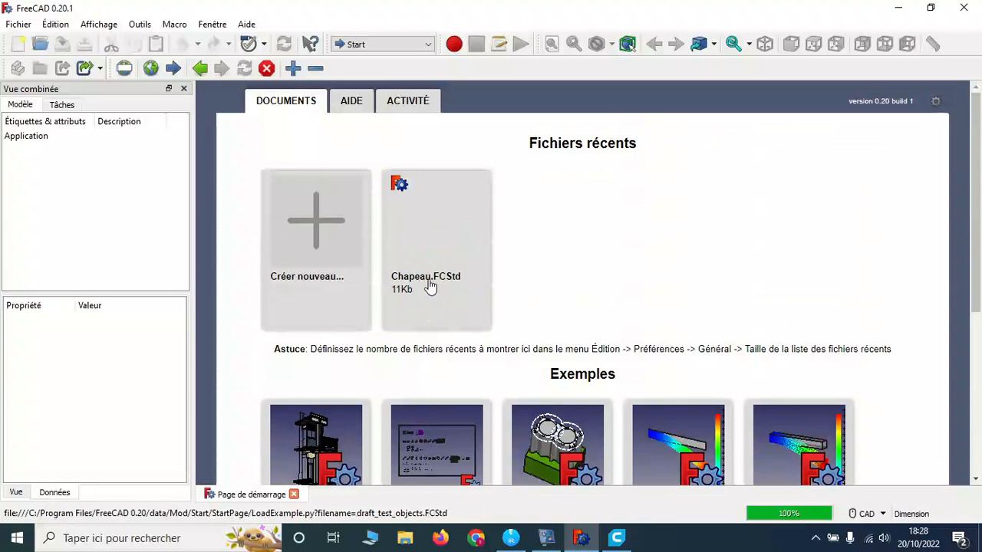
Open the FreeCAD manual from the start page's help section and display its introduction in French
left_click(351, 100)
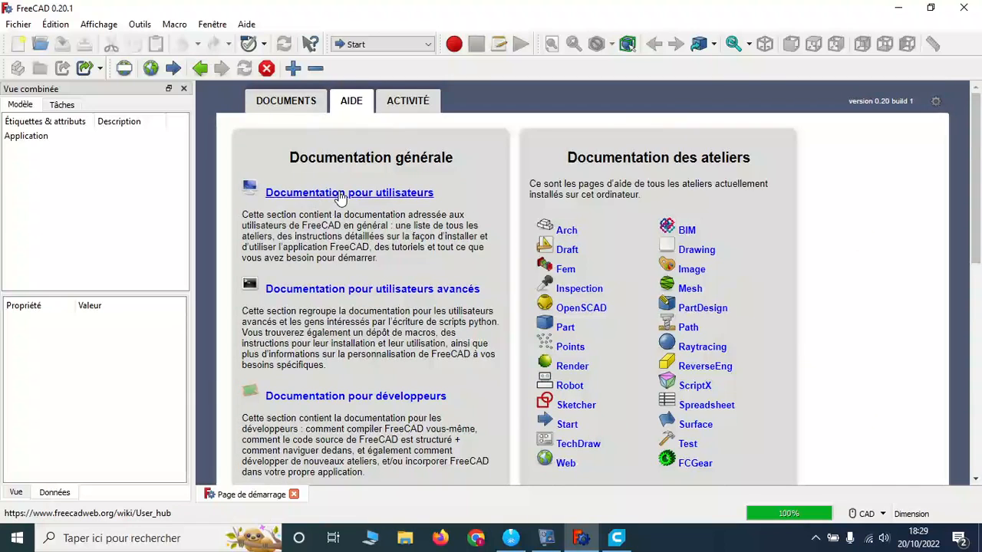
scroll(338, 198, "down", 5)
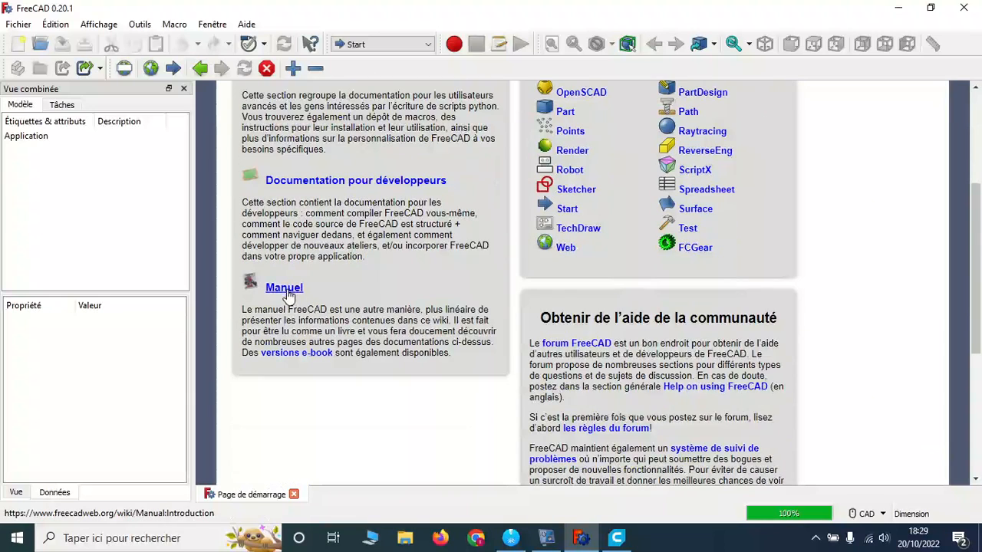
left_click(284, 288)
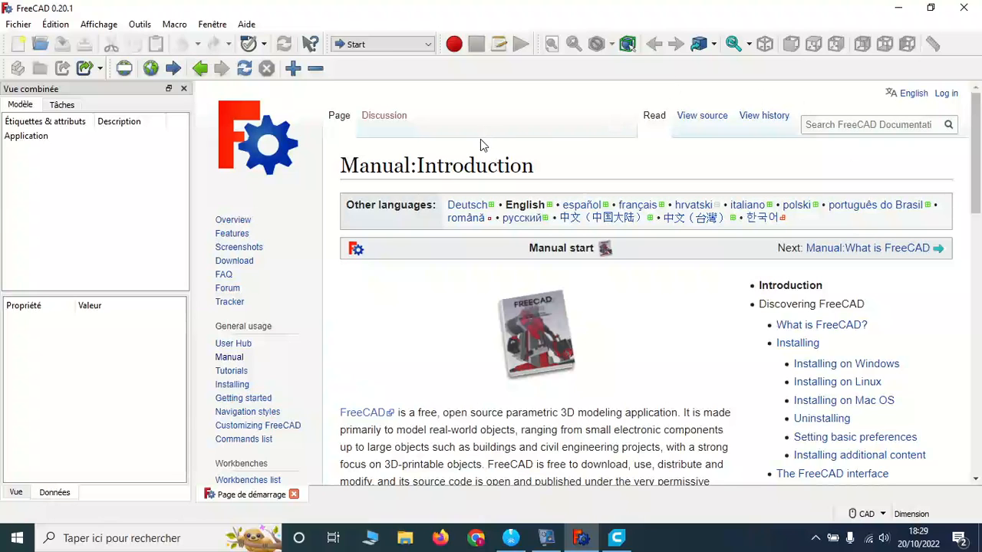
left_click(629, 205)
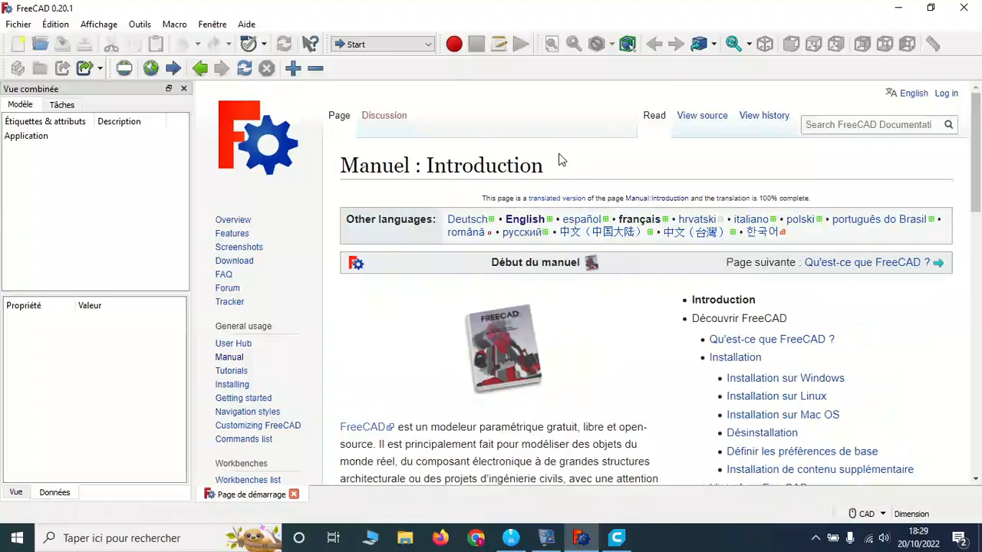
Read through the manual introduction, open the linked GitHub release of the manual and examine its downloadable formats
scroll(530, 194, "down", 3)
scroll(528, 193, "down", 12)
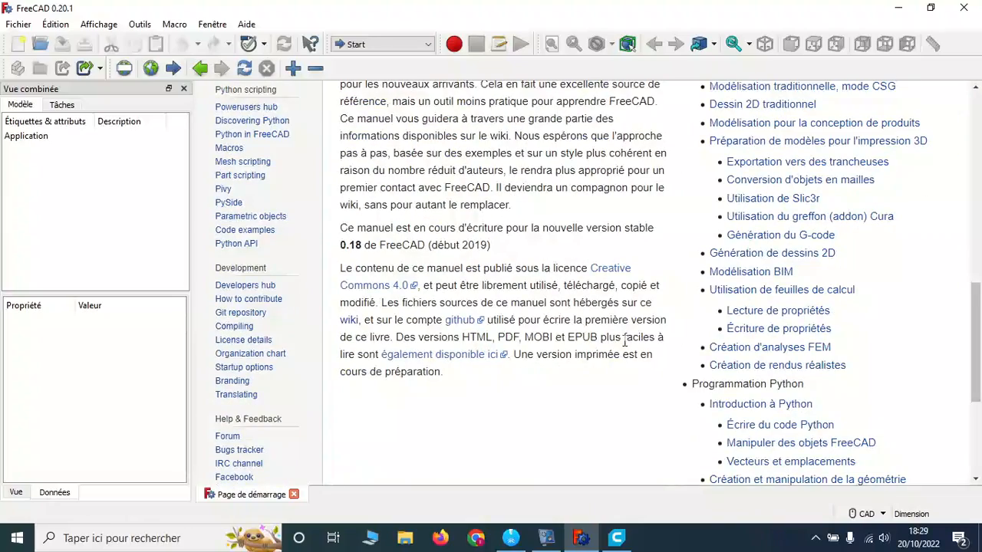
left_click(443, 353)
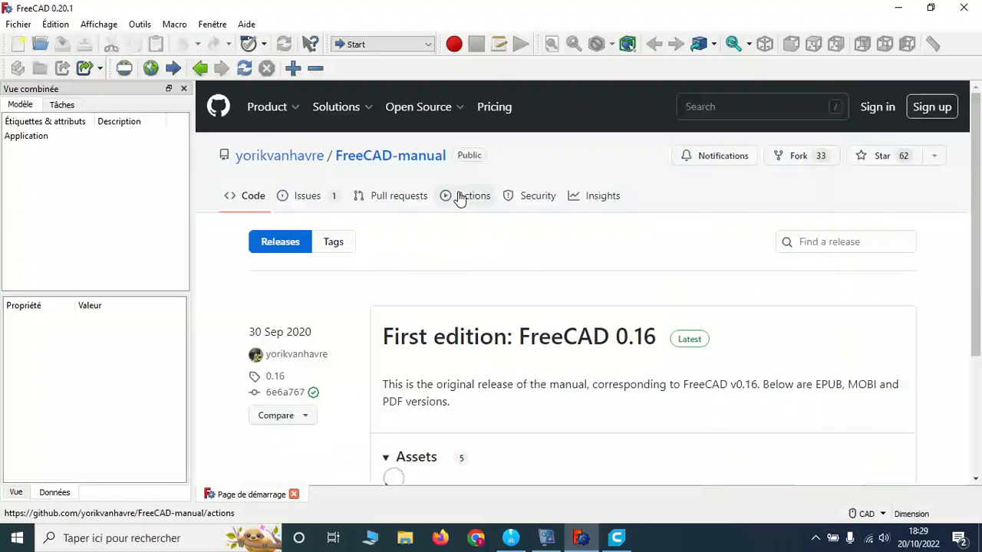
scroll(466, 227, "down", 3)
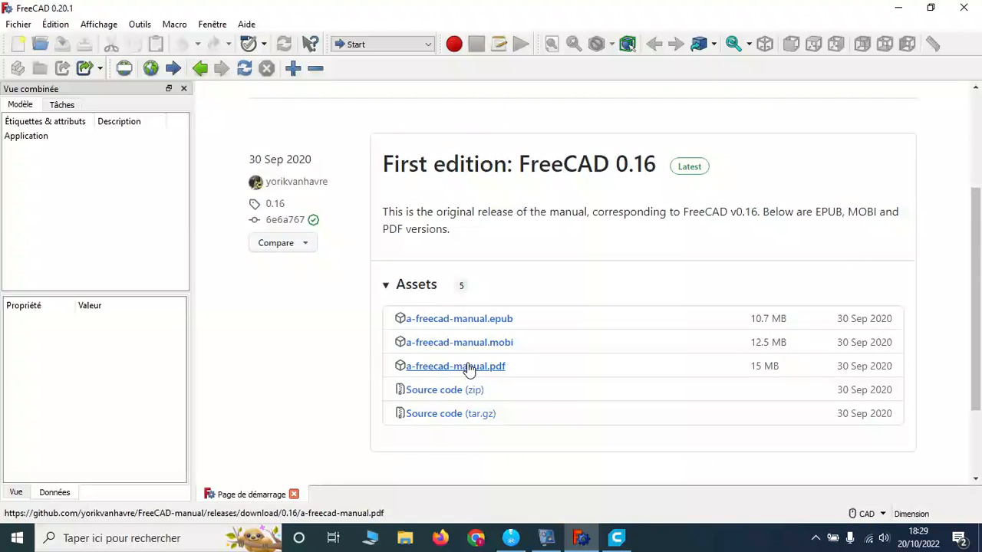
Go back to the French manual introduction and look through its table of contents
left_click(200, 68)
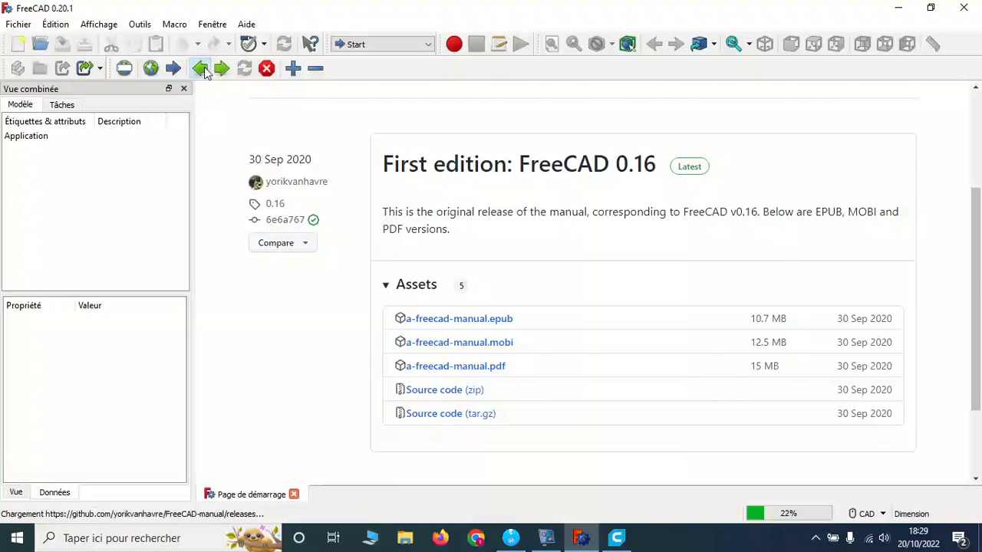
scroll(469, 281, "up", 10)
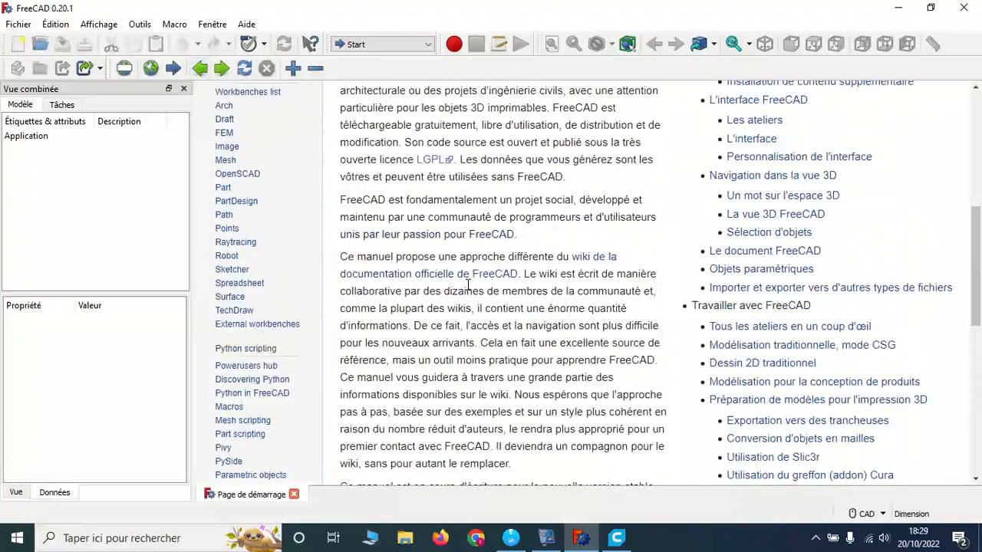
scroll(710, 221, "down", 1)
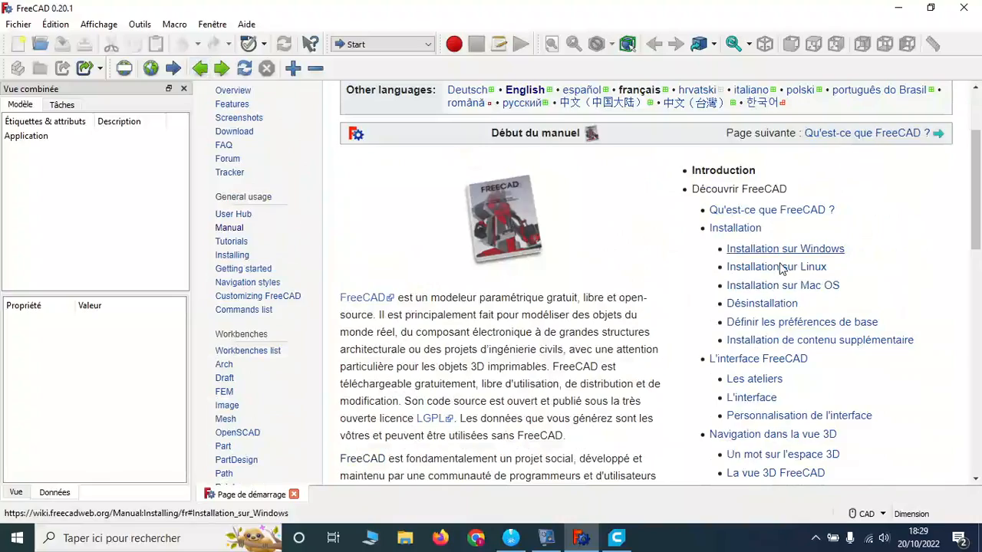
scroll(810, 283, "down", 3)
scroll(782, 298, "down", 8)
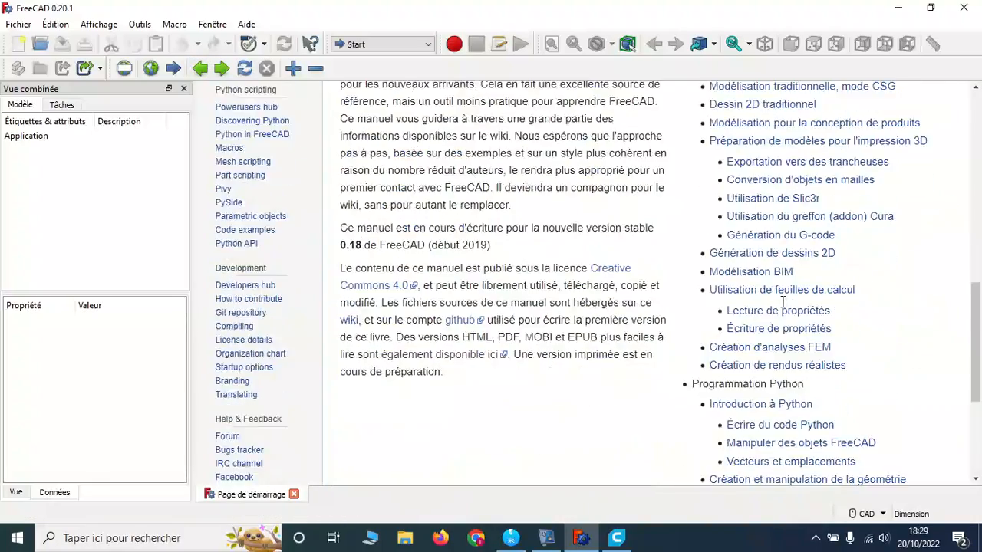
scroll(783, 302, "up", 12)
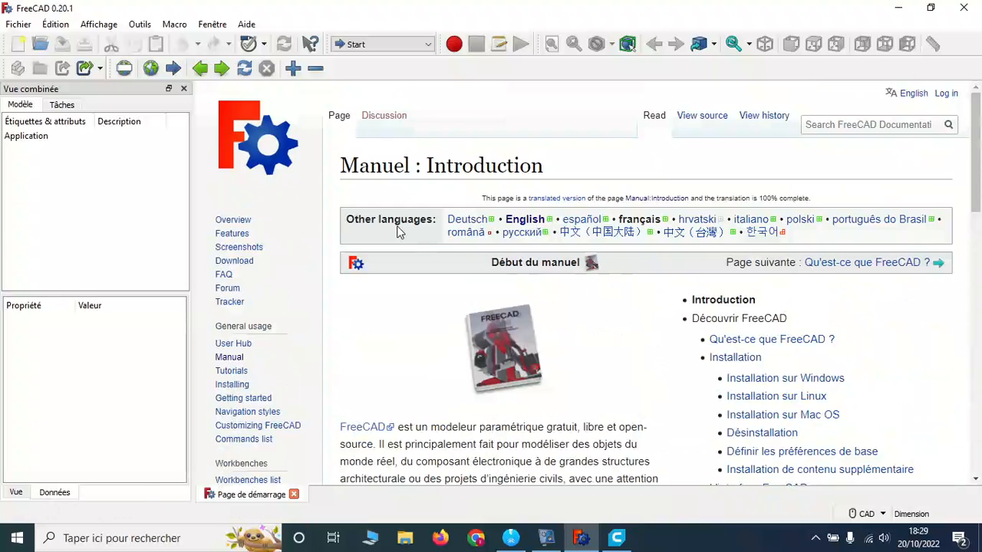
Return to the start page, check the activity section and go back to the documents section
left_click(200, 69)
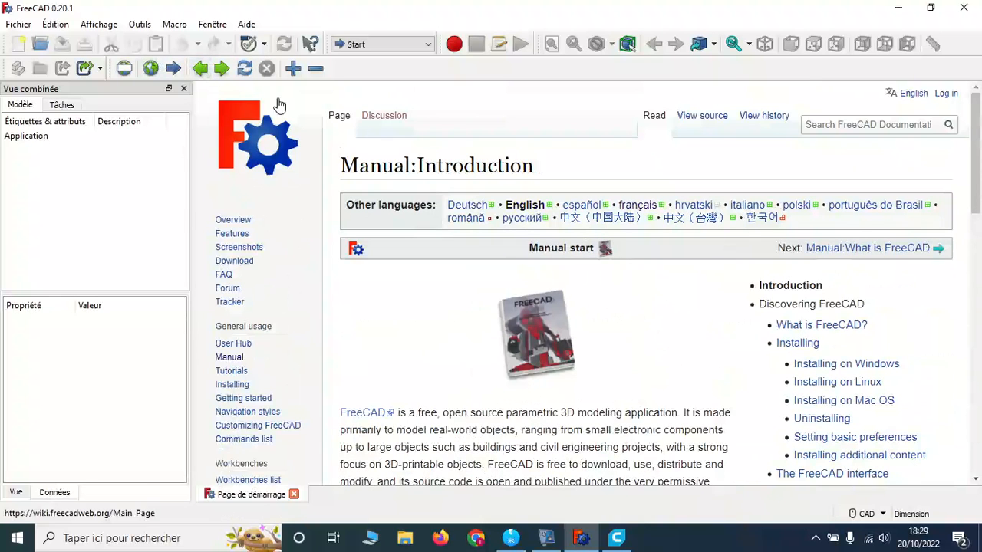
left_click(201, 68)
scroll(388, 175, "up", 3)
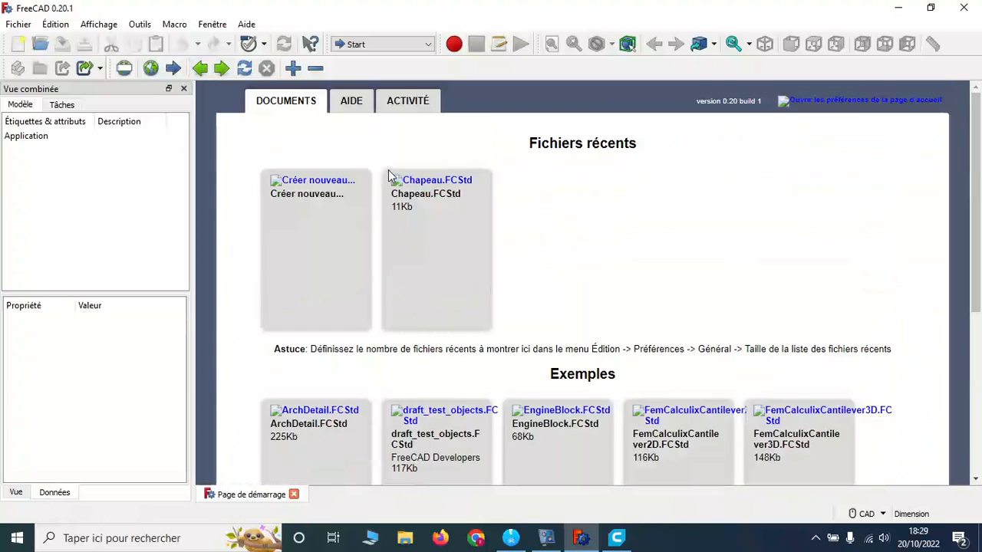
left_click(406, 104)
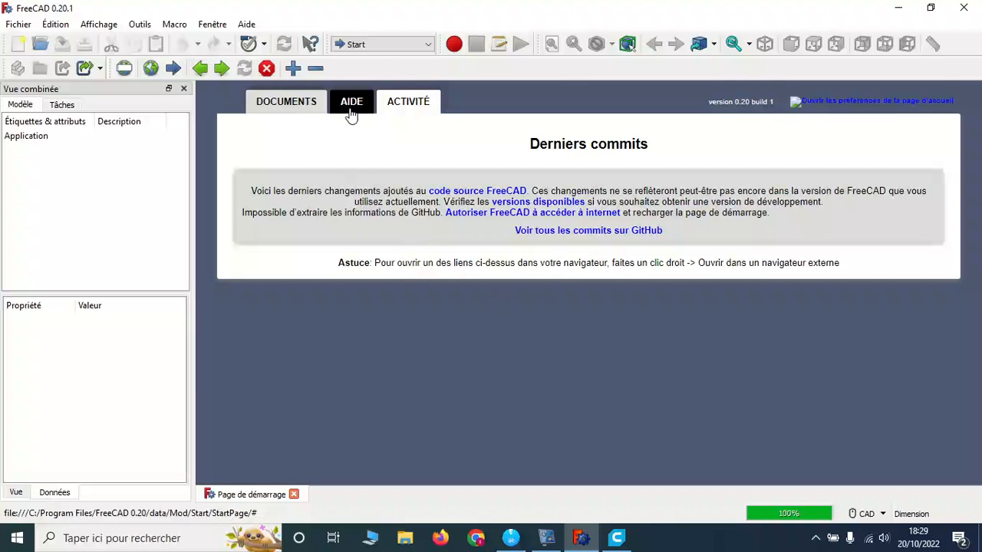
left_click(288, 108)
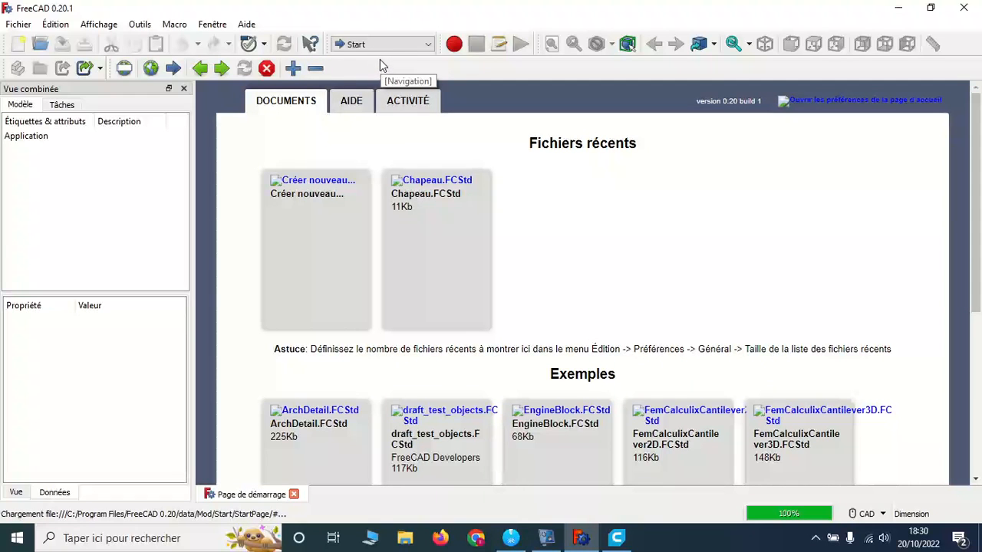
Look through the available workbenches, switch to the Arch workbench and show the rest of its tools
left_click(429, 47)
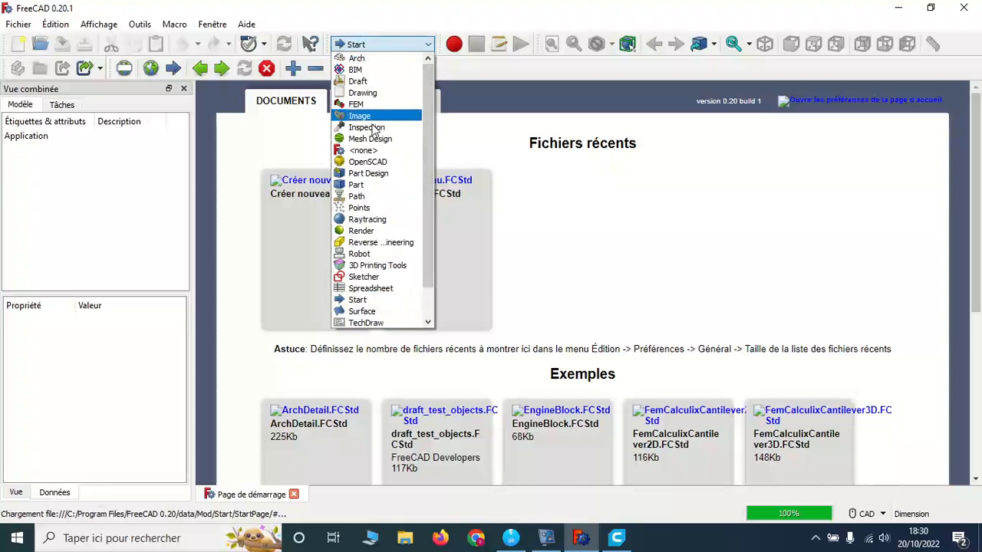
scroll(380, 255, "down", 1)
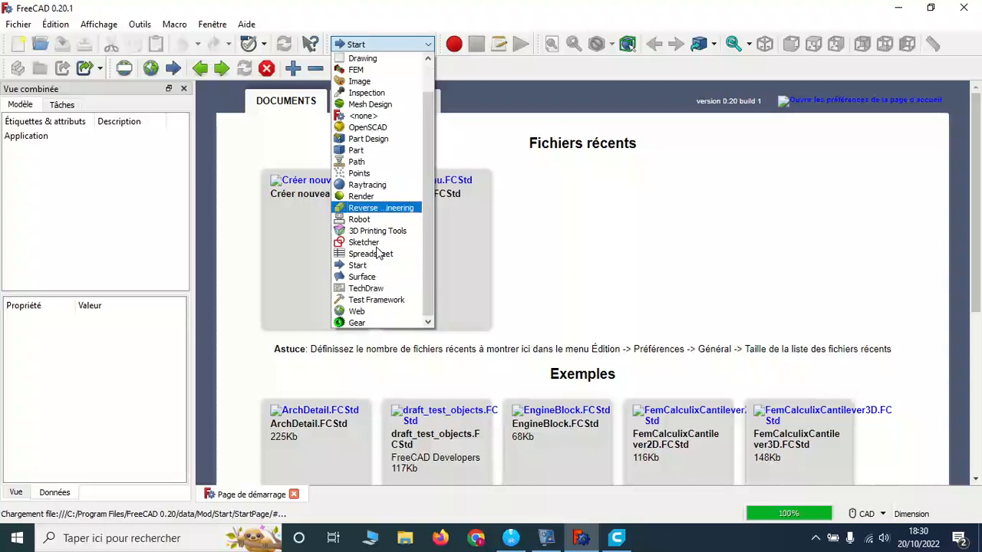
scroll(382, 255, "up", 1)
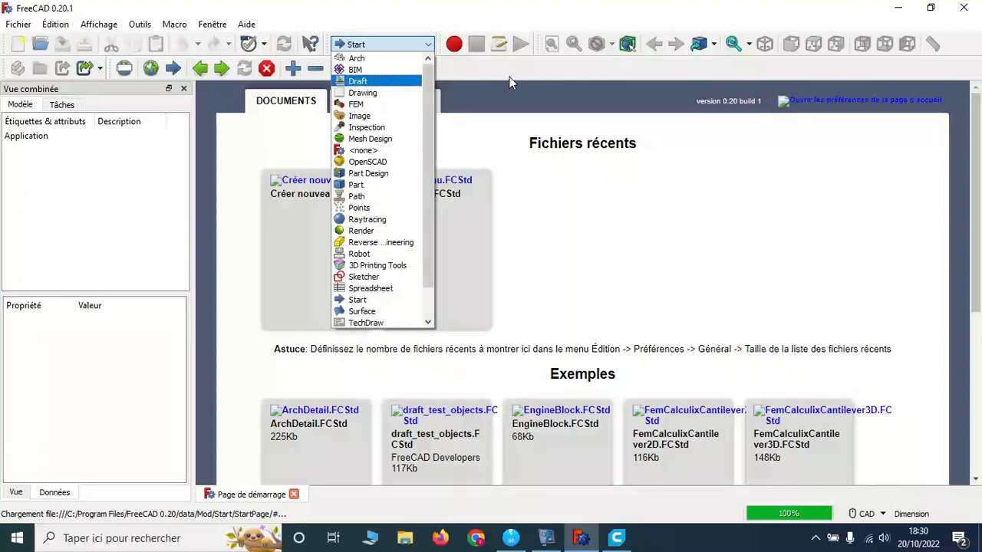
left_click(374, 61)
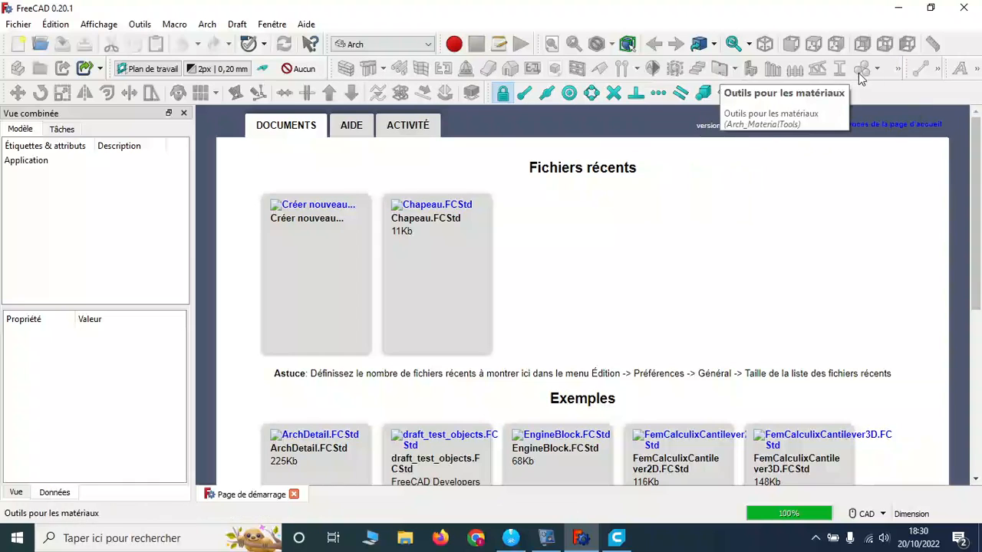
left_click(899, 70)
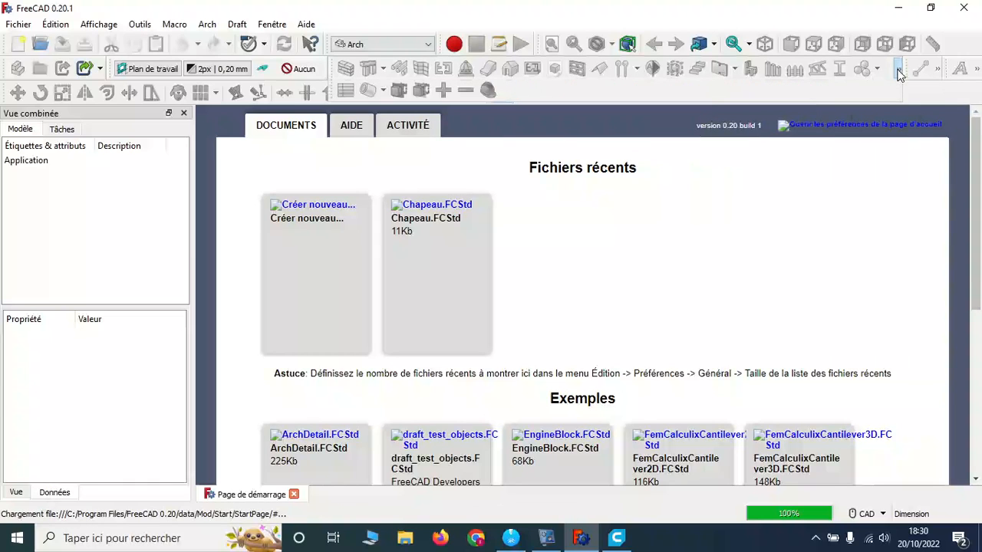
Show the remaining Arch workbench tools and switch to the FEM workbench to view its tools
left_click(940, 71)
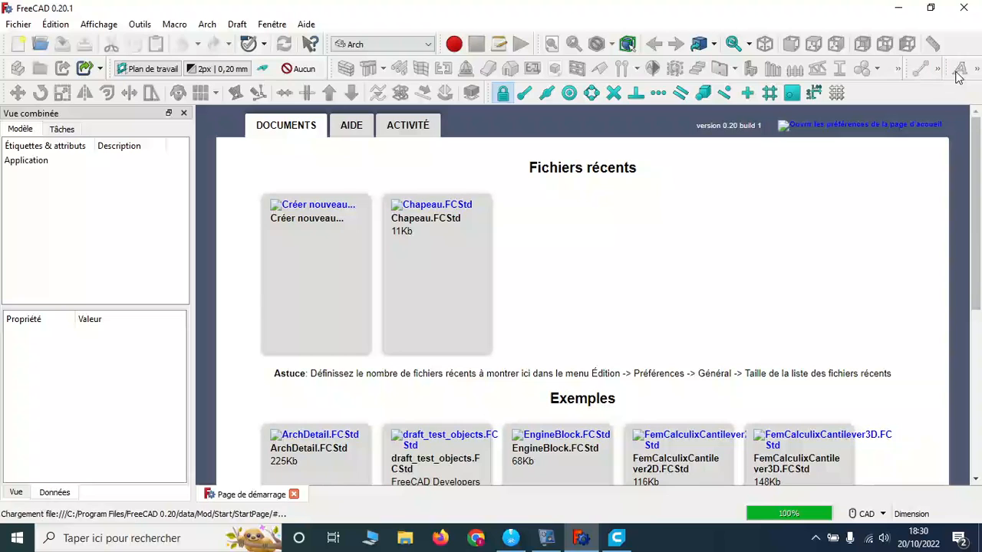
left_click(374, 45)
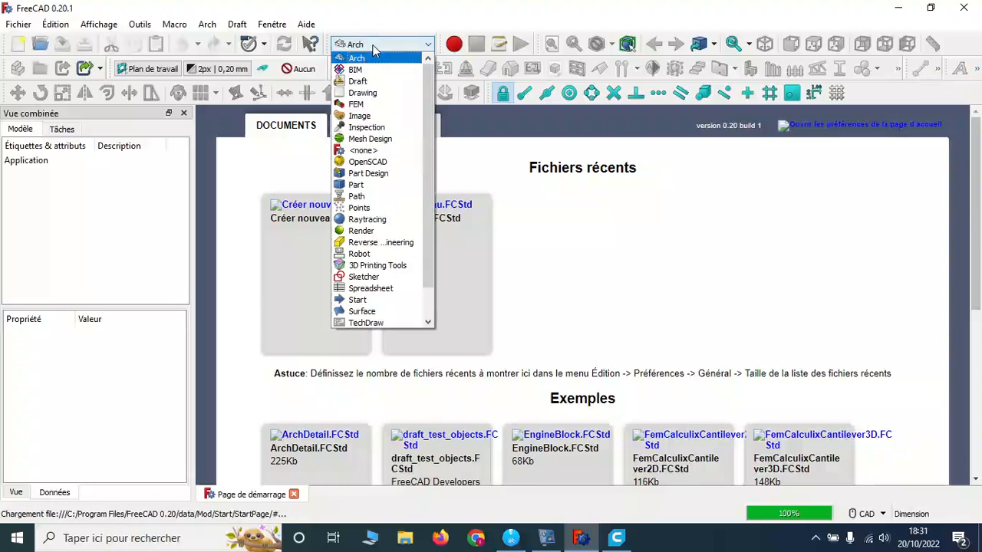
left_click(371, 104)
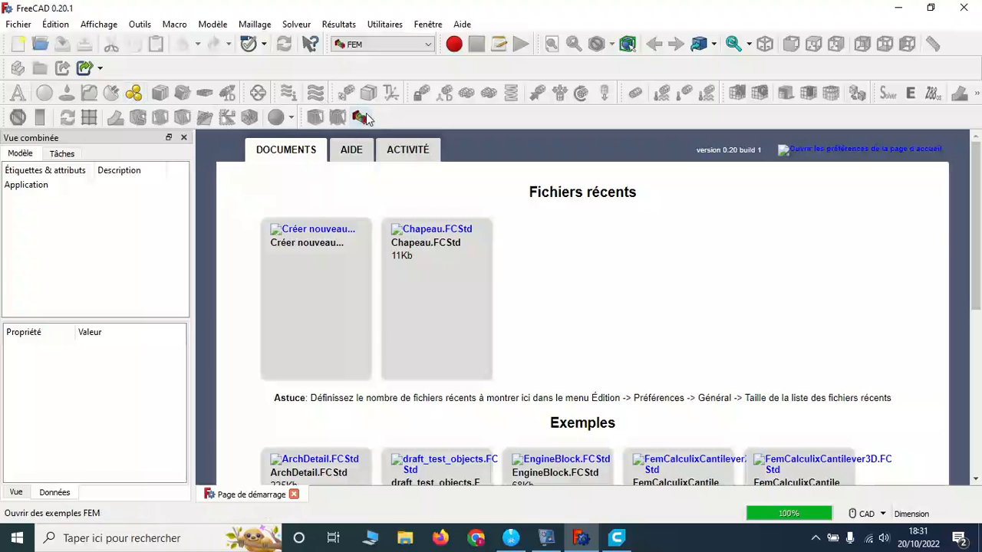
Switch to the Part Design workbench to view its tools, and finish in the Sketcher workbench
left_click(427, 44)
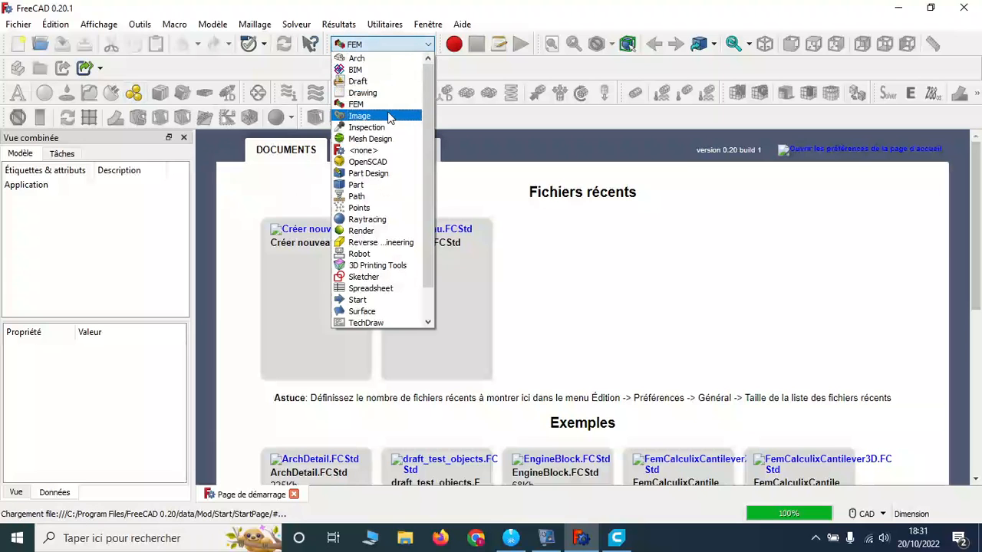
left_click(383, 176)
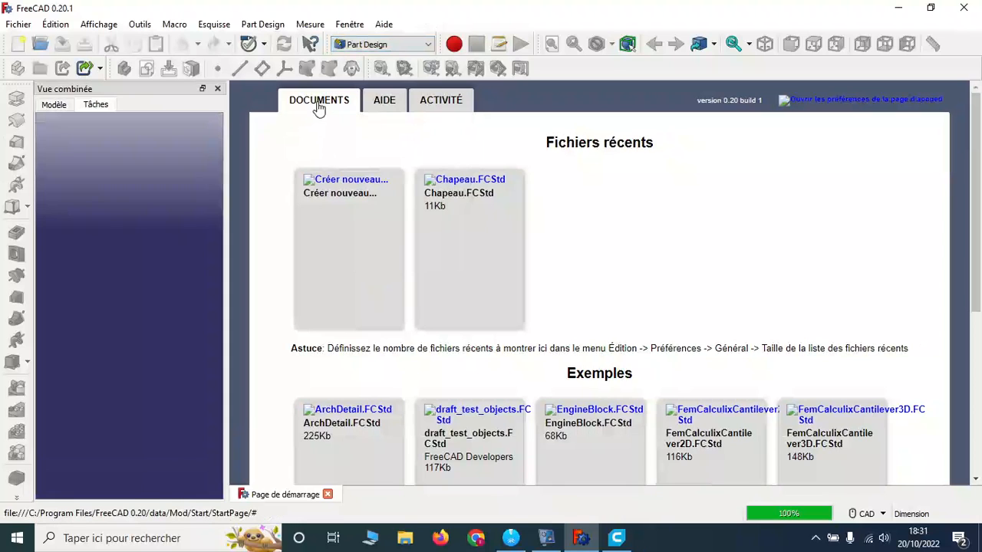
left_click(427, 47)
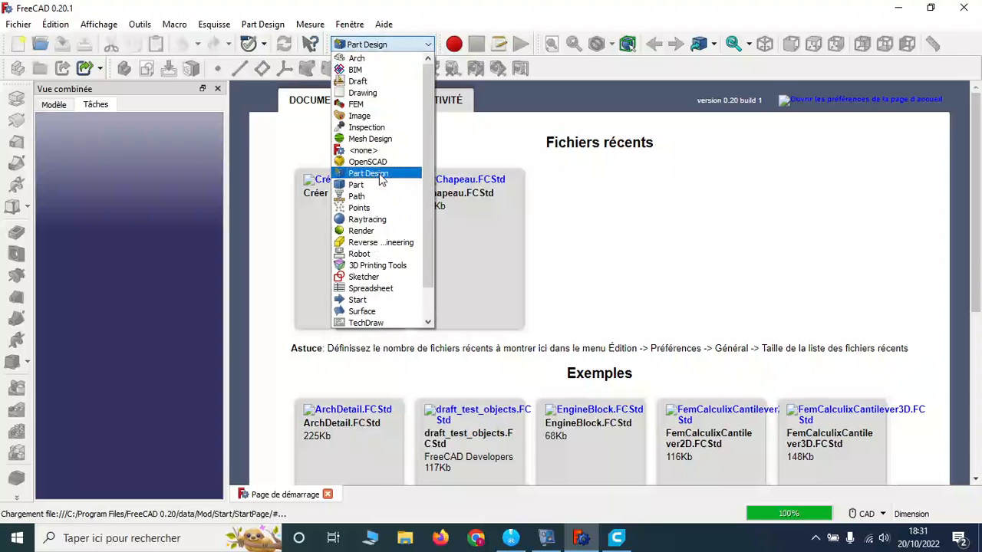
left_click(374, 277)
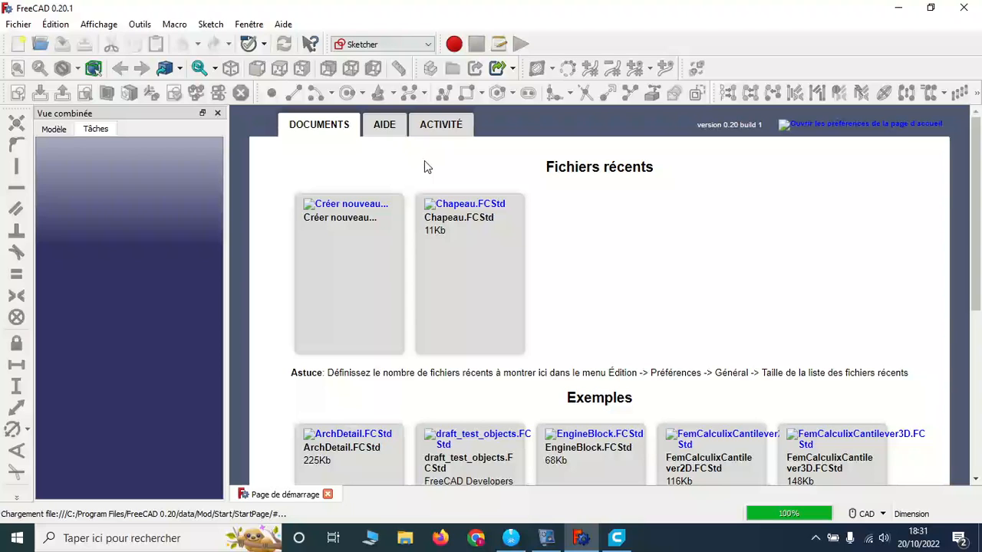
Look through the full list of workbenches down to Gear and close it, keeping Sketcher active
left_click(428, 48)
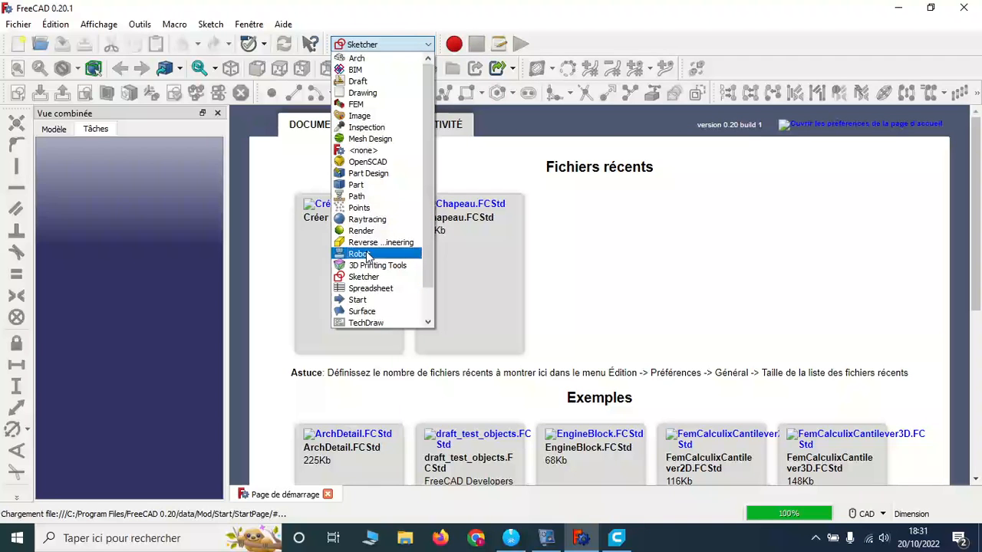
scroll(367, 257, "down", 1)
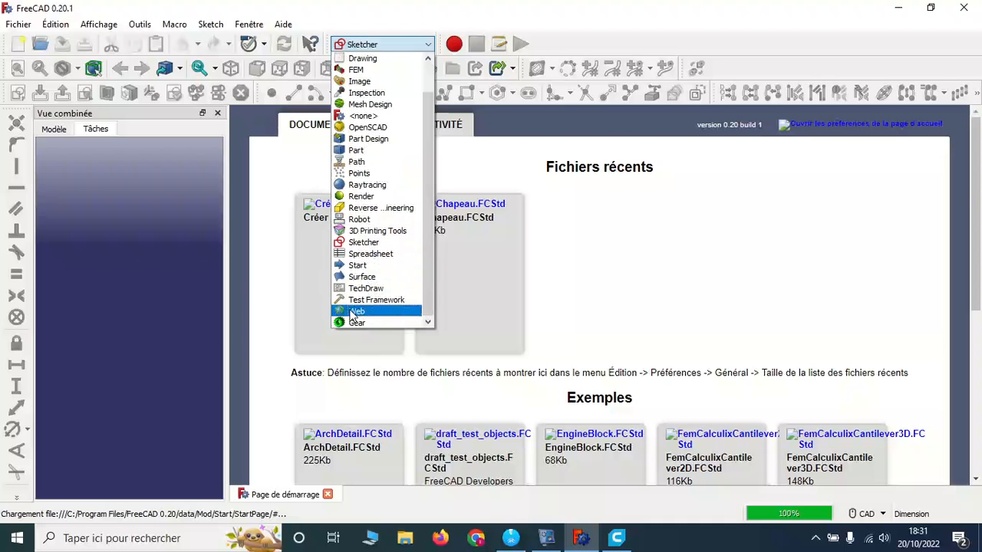
left_click(378, 42)
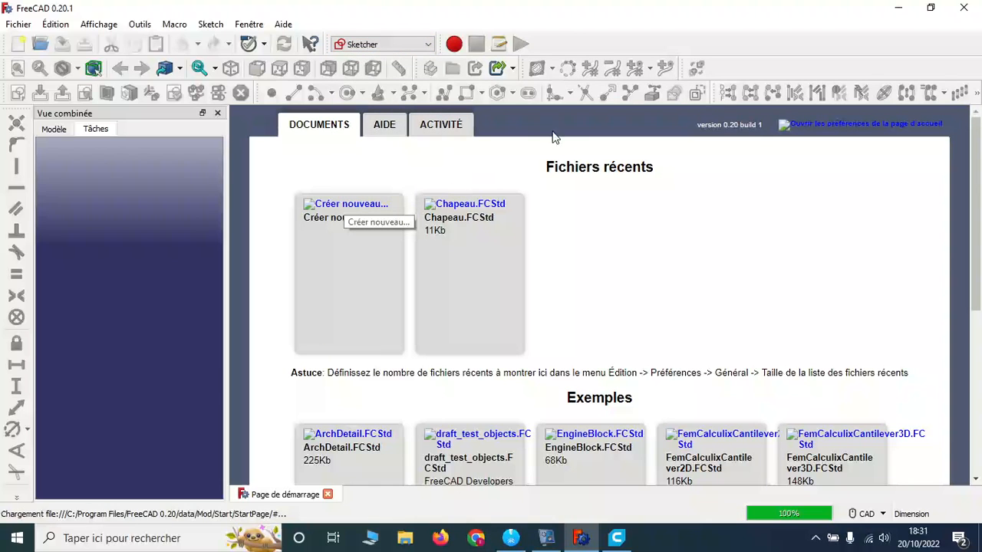
left_click(330, 129)
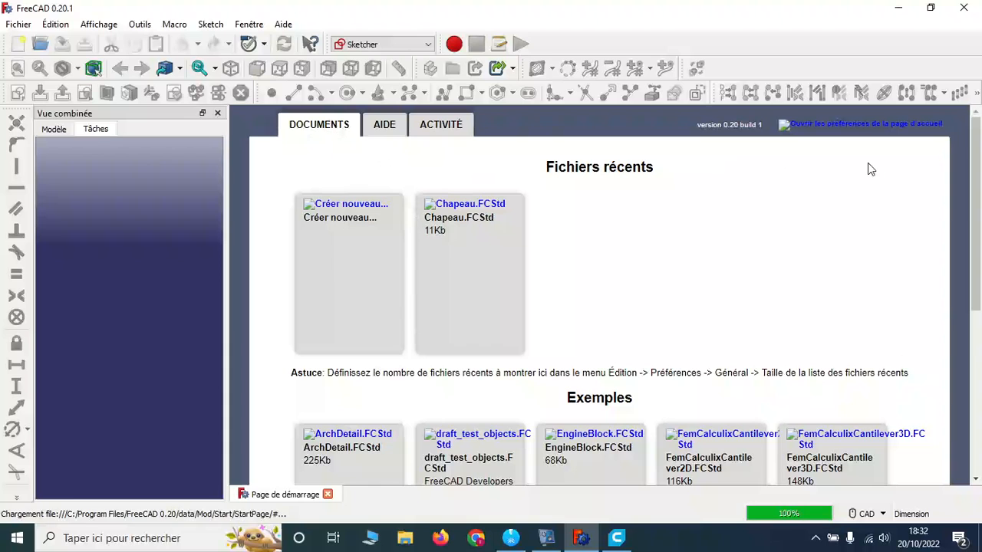
Open the preferences and look through all the general settings, from language and document options to macro and units
left_click(57, 25)
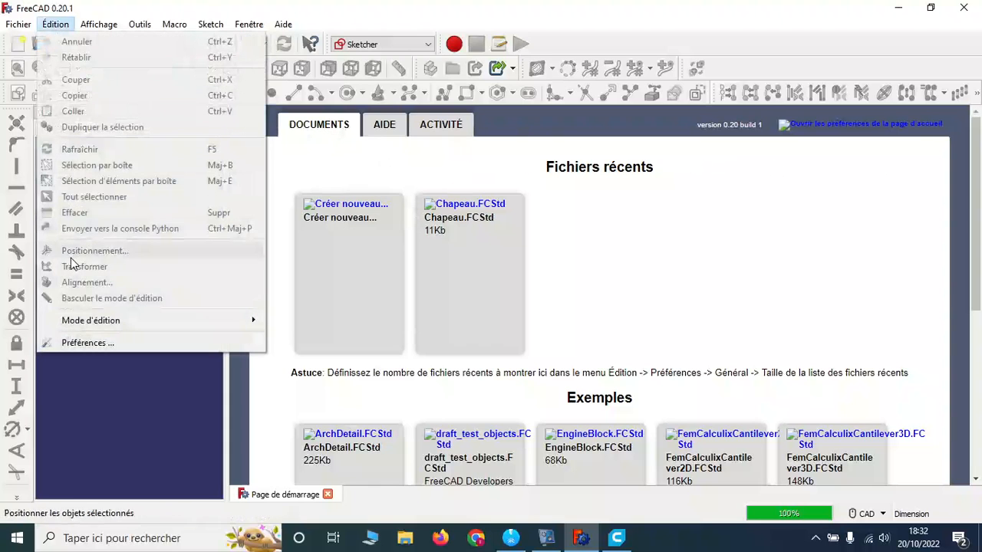
left_click(82, 342)
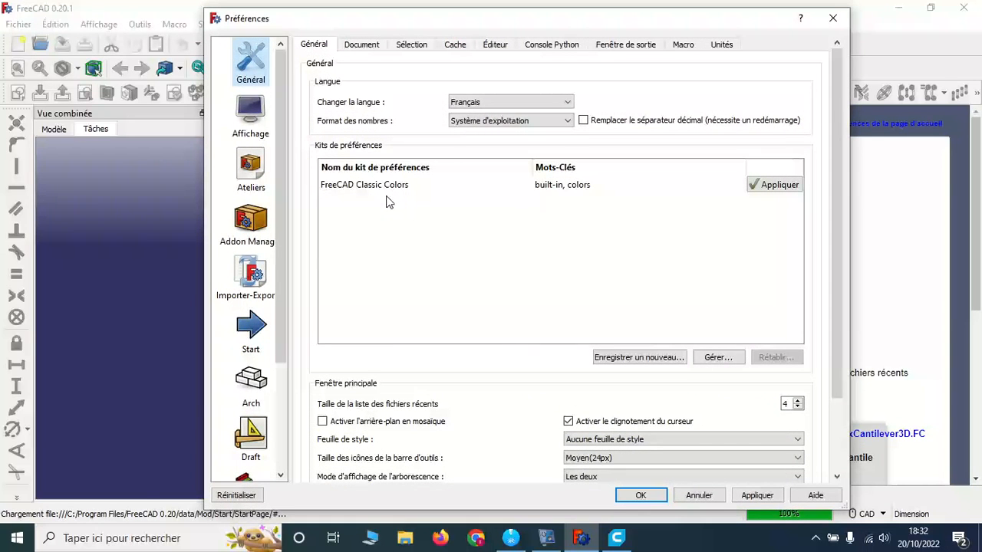
left_click(368, 46)
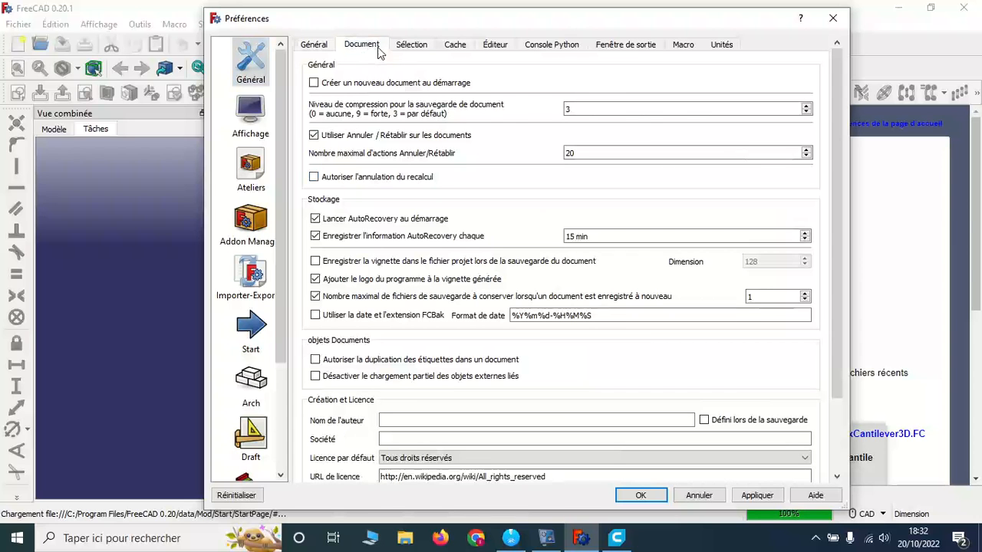
left_click(411, 46)
left_click(451, 46)
left_click(486, 47)
left_click(549, 46)
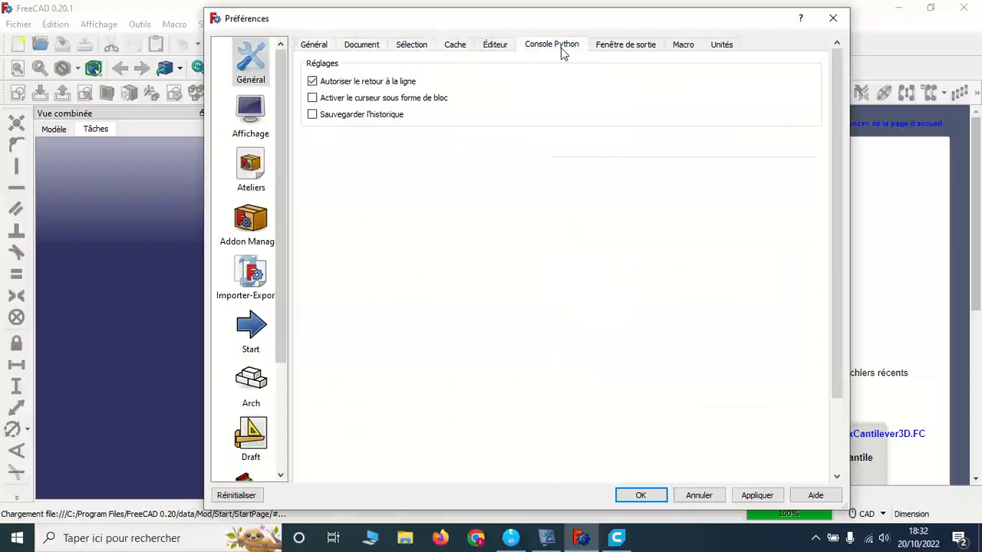
left_click(621, 46)
left_click(674, 46)
left_click(722, 46)
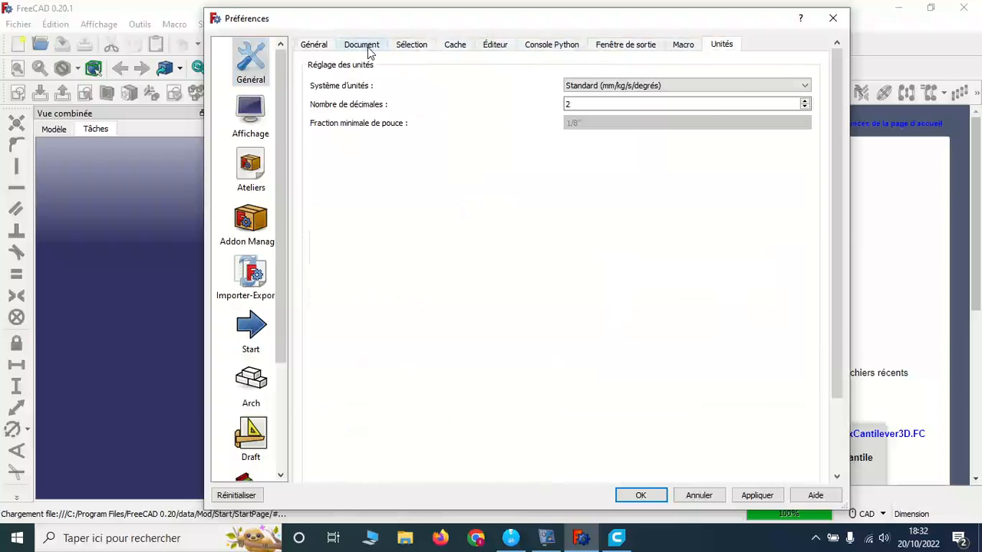
left_click(316, 46)
Look at the display preferences, enable automatic loading of the Part Design workbench and apply the change
left_click(250, 115)
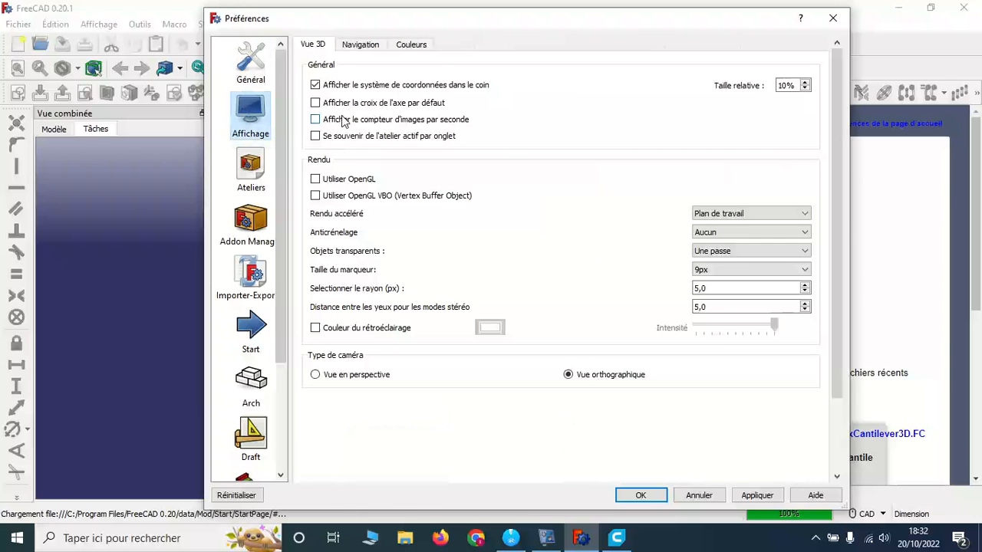
left_click(250, 168)
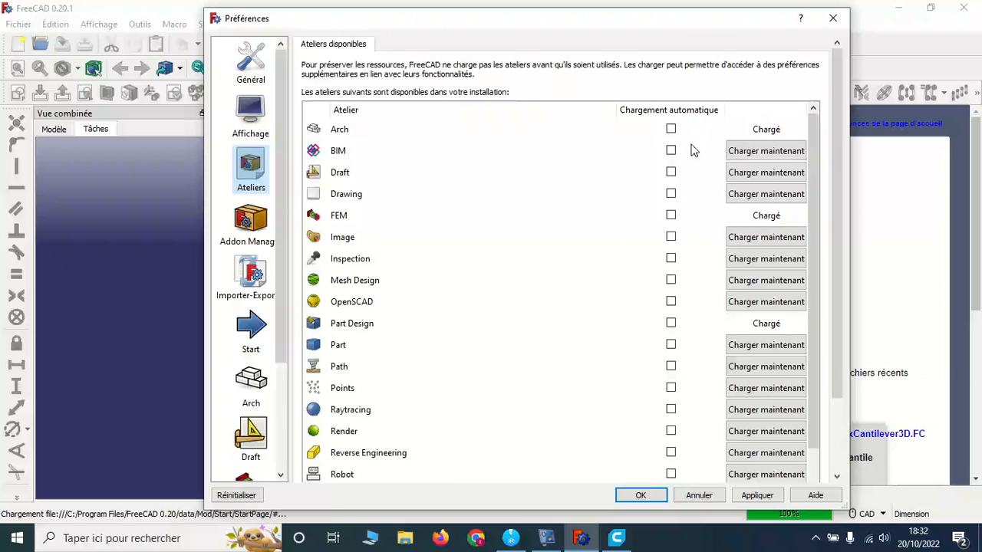
left_click(672, 323)
left_click(757, 496)
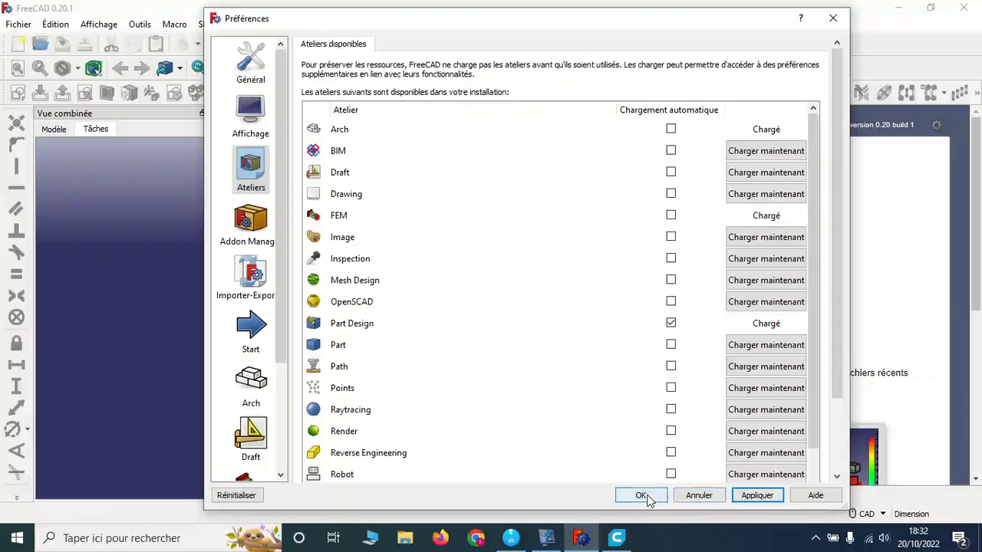
scroll(550, 394, "down", 5)
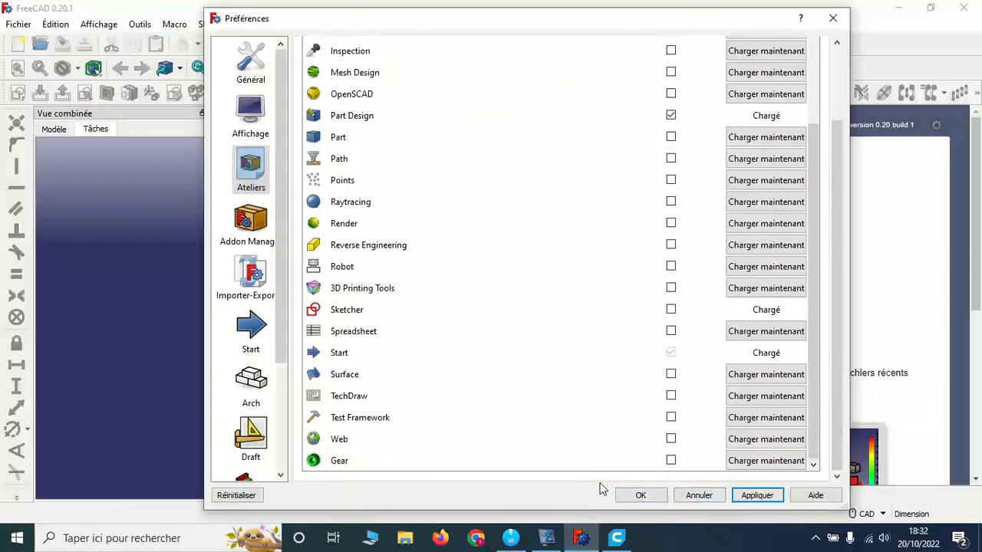
Examine the Addon Manager preferences and the import-export settings, including the IFC import and DXF options
left_click(247, 224)
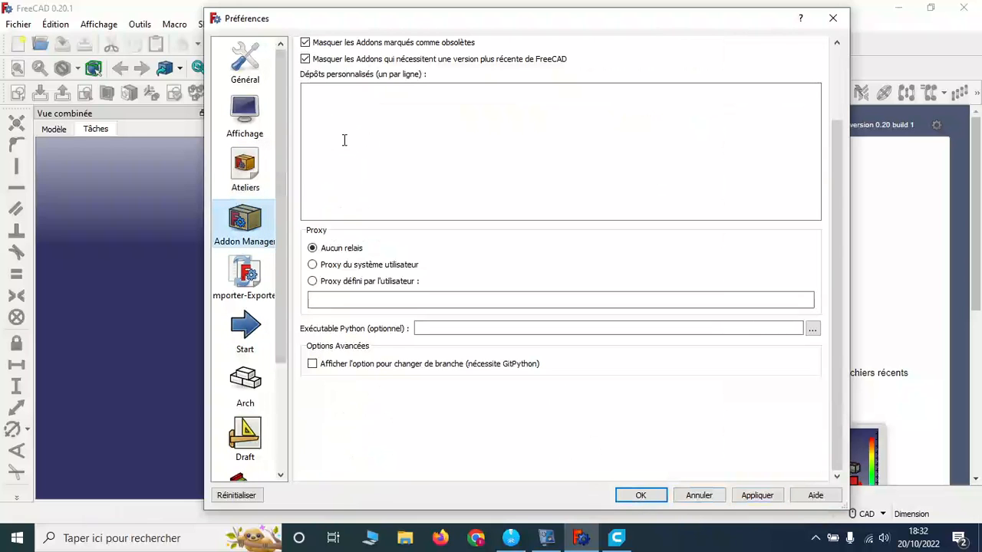
left_click(252, 273)
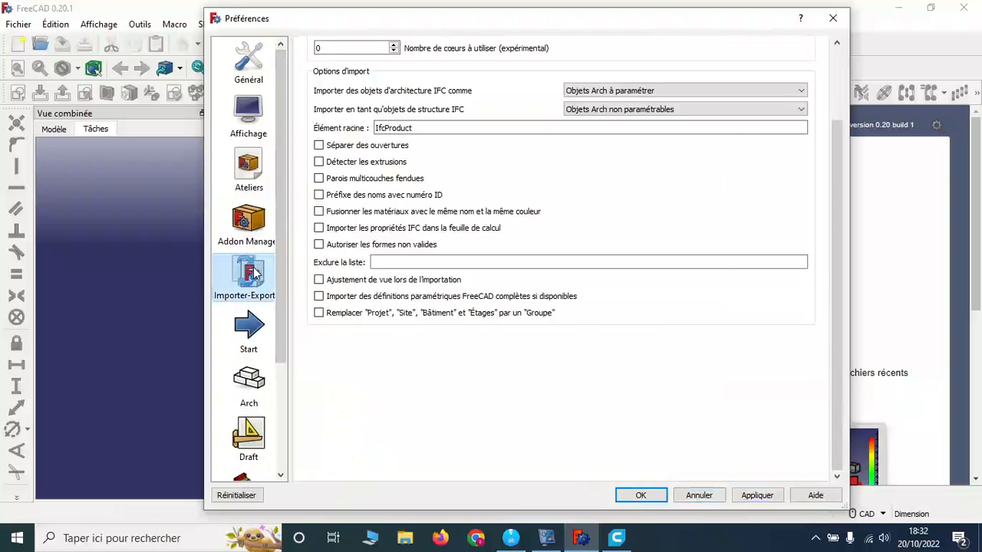
scroll(428, 148, "up", 2)
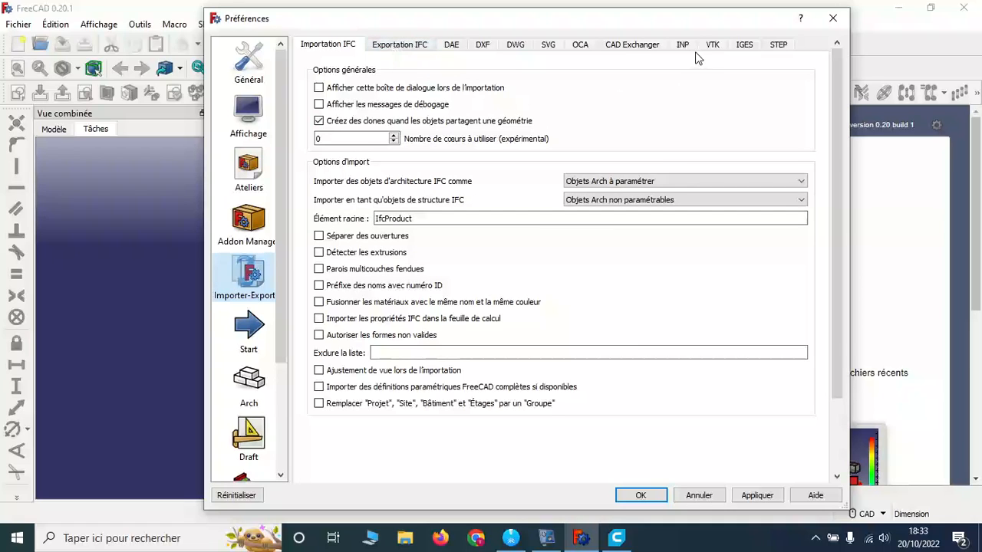
left_click(483, 46)
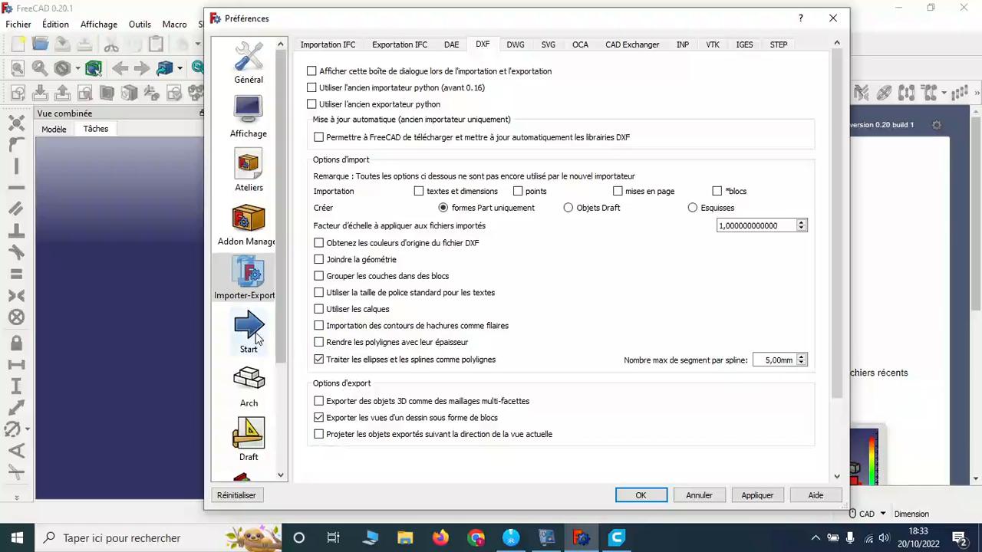
Examine the general preferences of the Draft and Arch workbenches
scroll(256, 338, "down", 1)
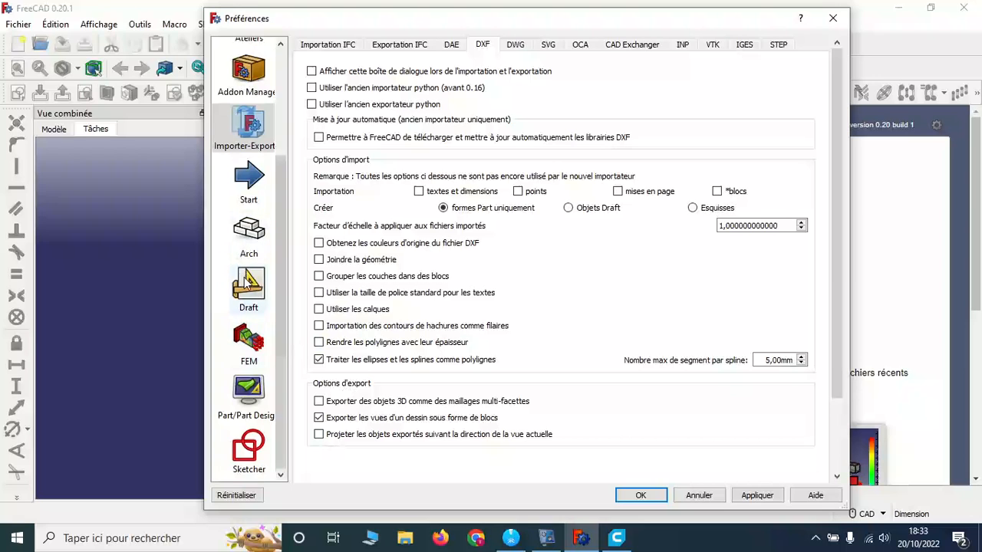
left_click(252, 296)
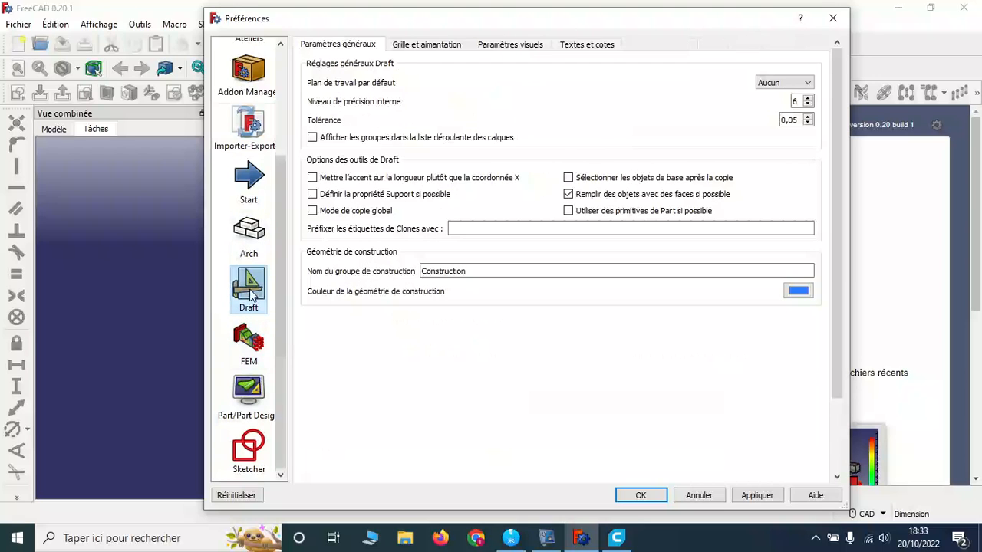
left_click(249, 236)
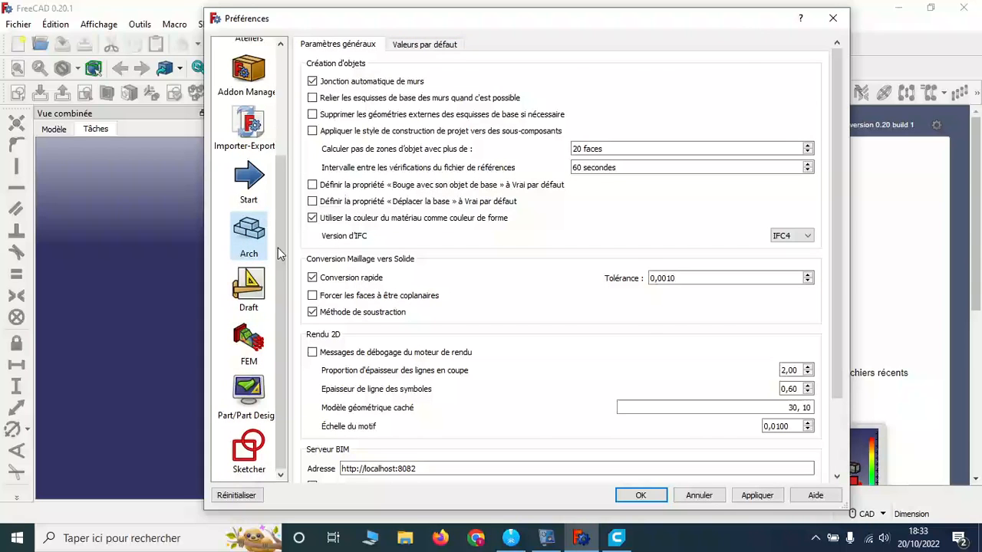
Look through the FEM preferences, including Gmsh, CalculiX, Elmer, Mystran, Z88 and material settings, and return to the general ones
left_click(249, 344)
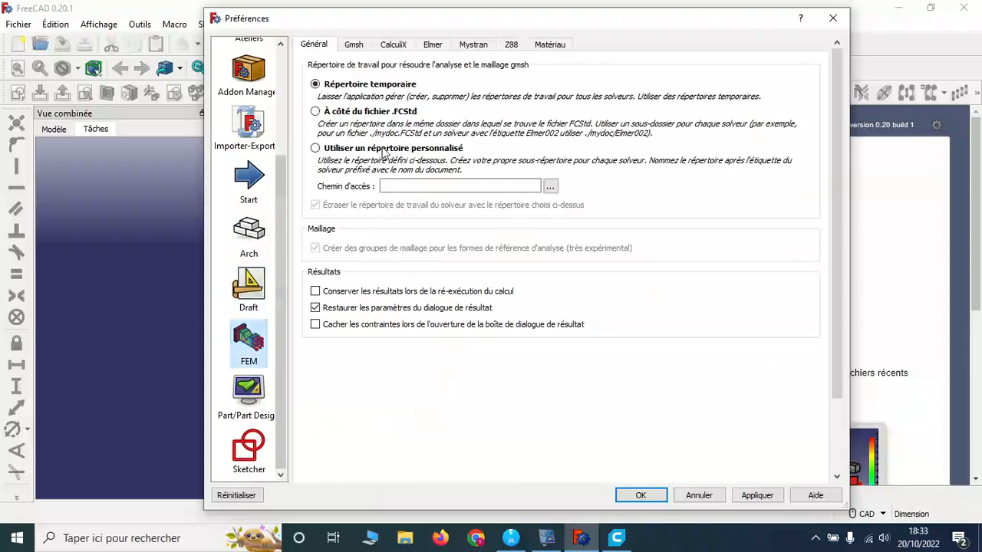
left_click(354, 45)
left_click(393, 45)
left_click(432, 44)
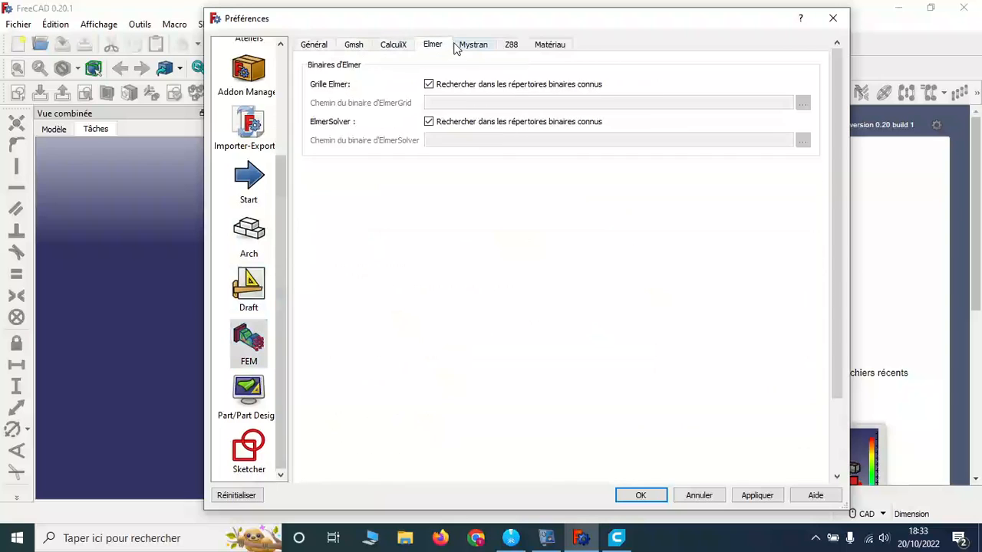
left_click(465, 45)
left_click(511, 45)
left_click(550, 44)
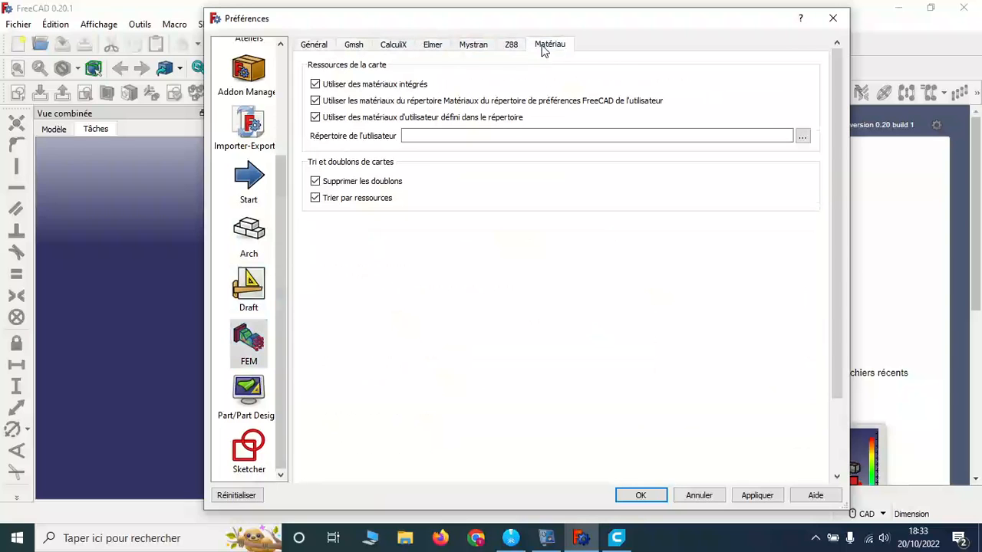
left_click(314, 45)
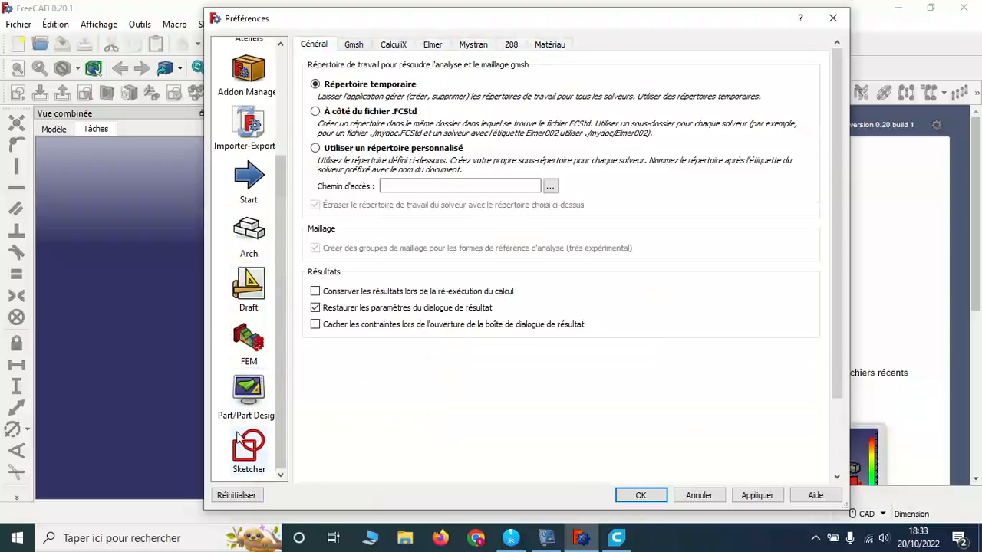
Examine the Part/Part Design shape view and appearance settings and the Sketcher preferences, and close the preferences without further changes
left_click(246, 396)
left_click(367, 46)
left_click(441, 46)
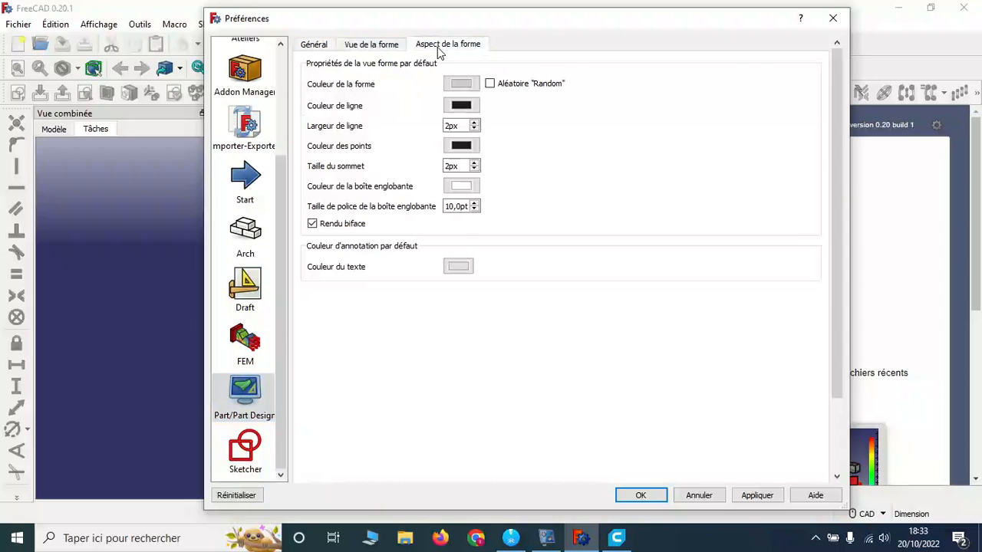
left_click(246, 462)
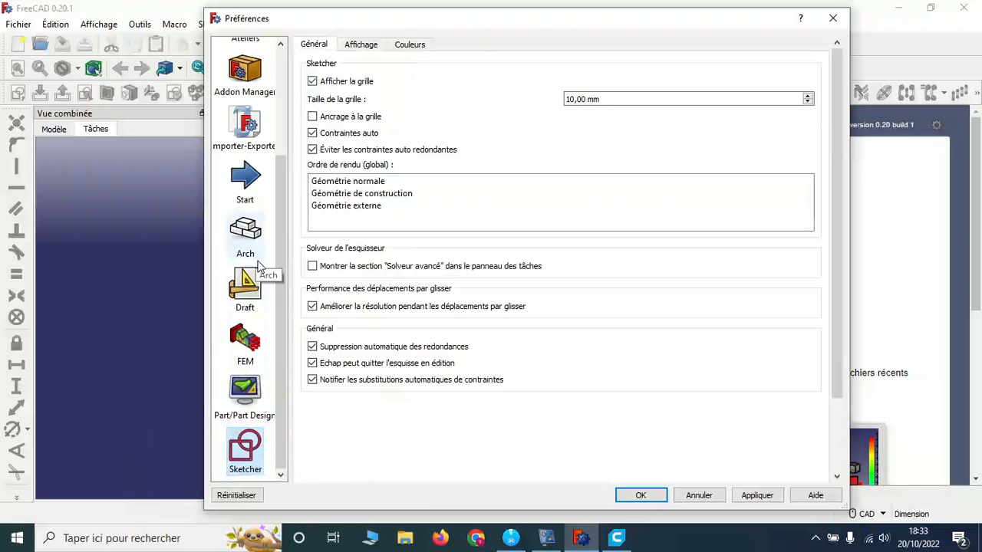
left_click(686, 495)
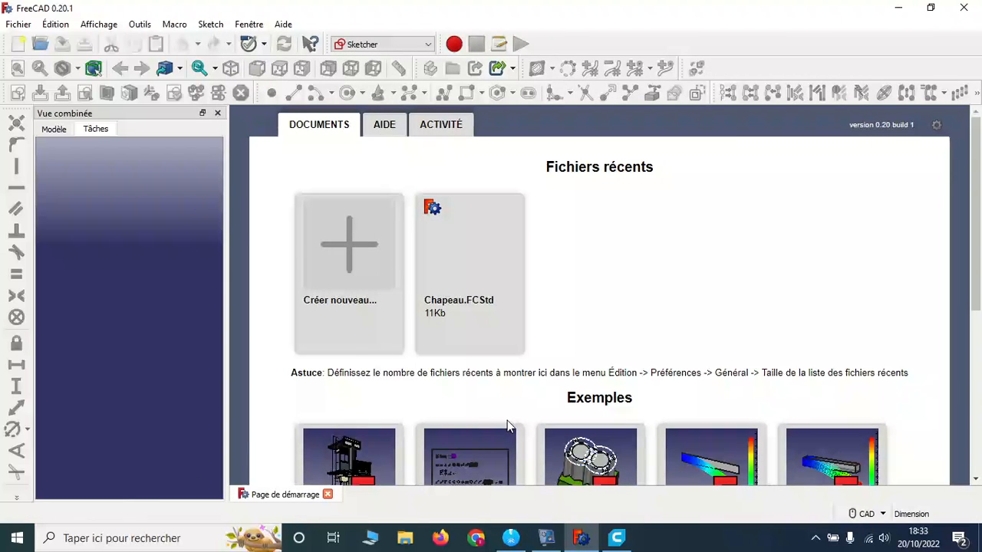
Look through the interface display options, including the available workbenches, toolbars and panels, without changing anything
left_click(99, 25)
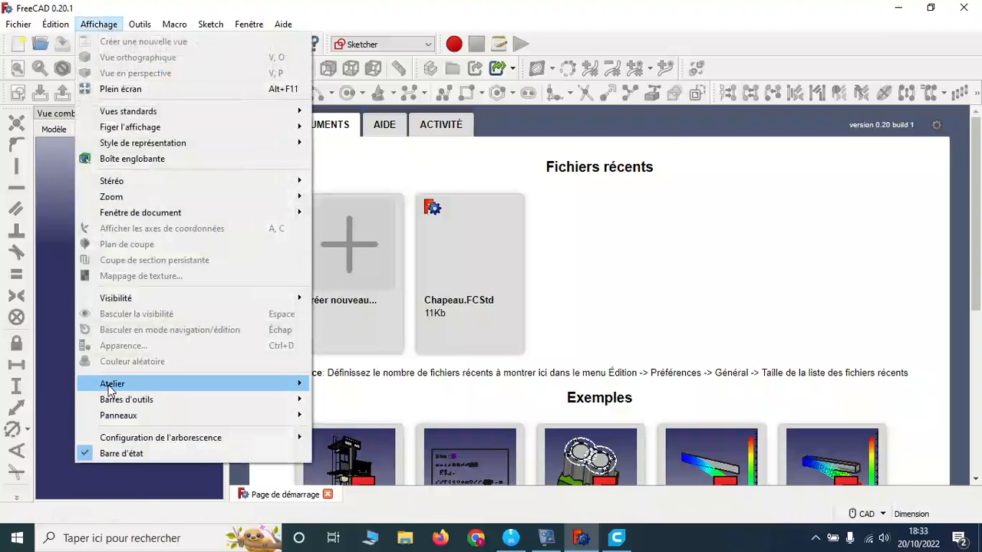
mouse_move(110, 391)
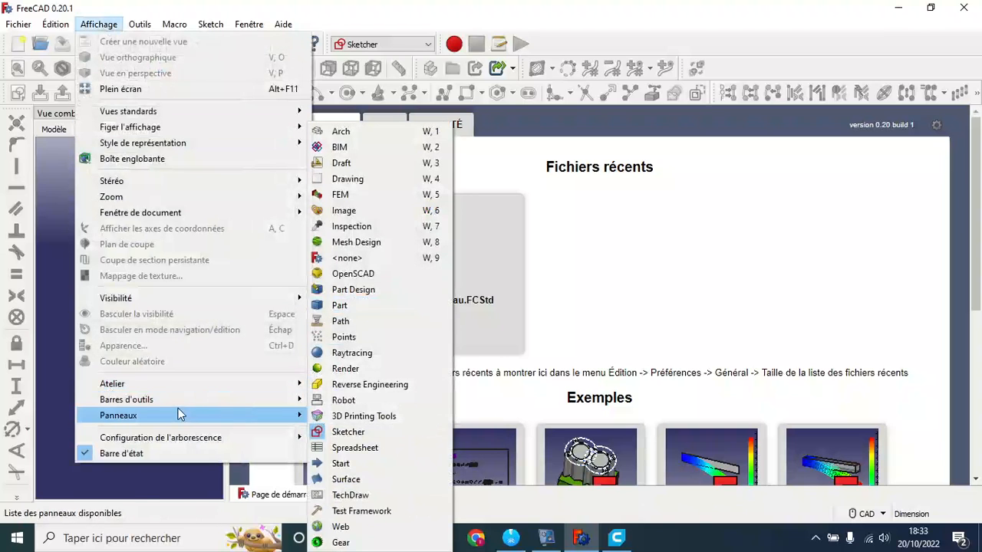
mouse_move(173, 400)
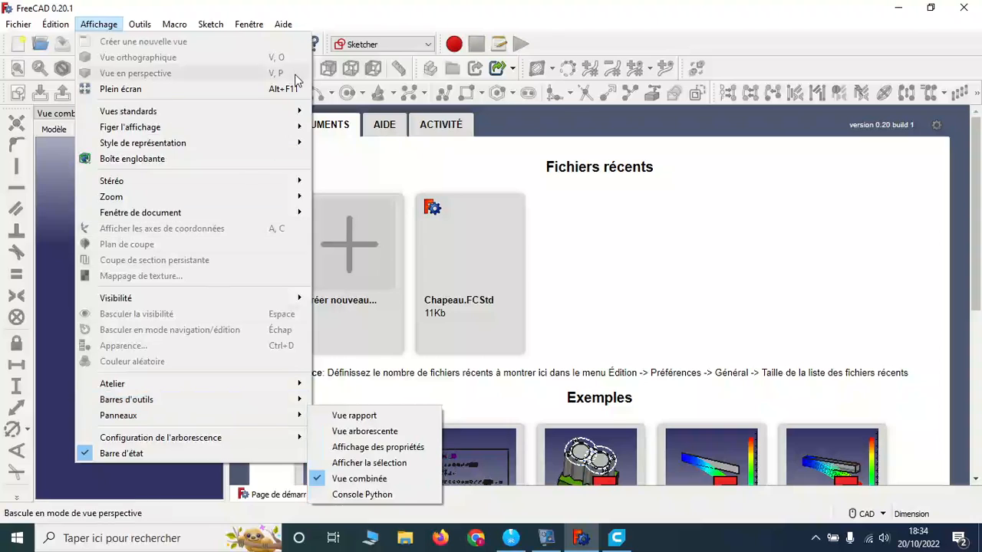
left_click(342, 11)
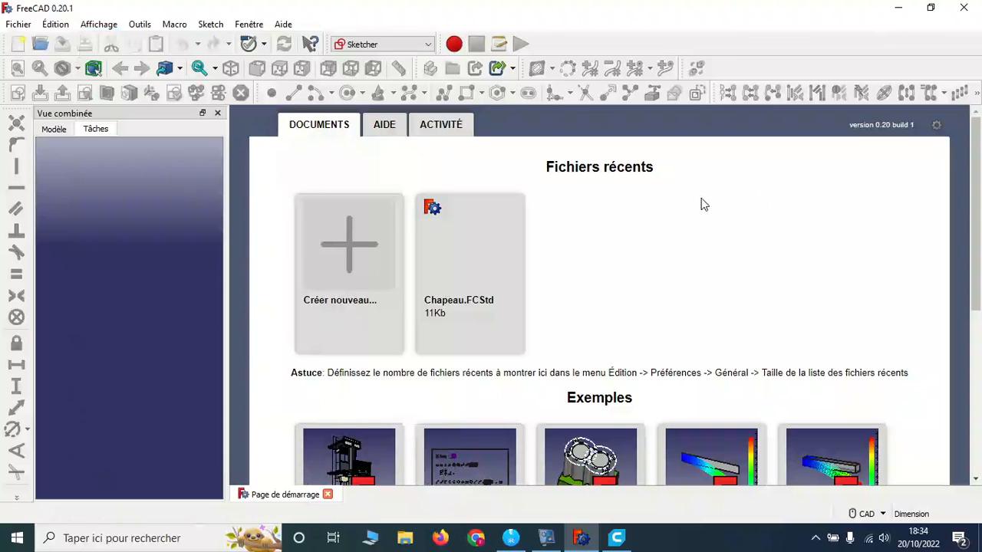
Close the Vue combinée panel and display it again
left_click(216, 114)
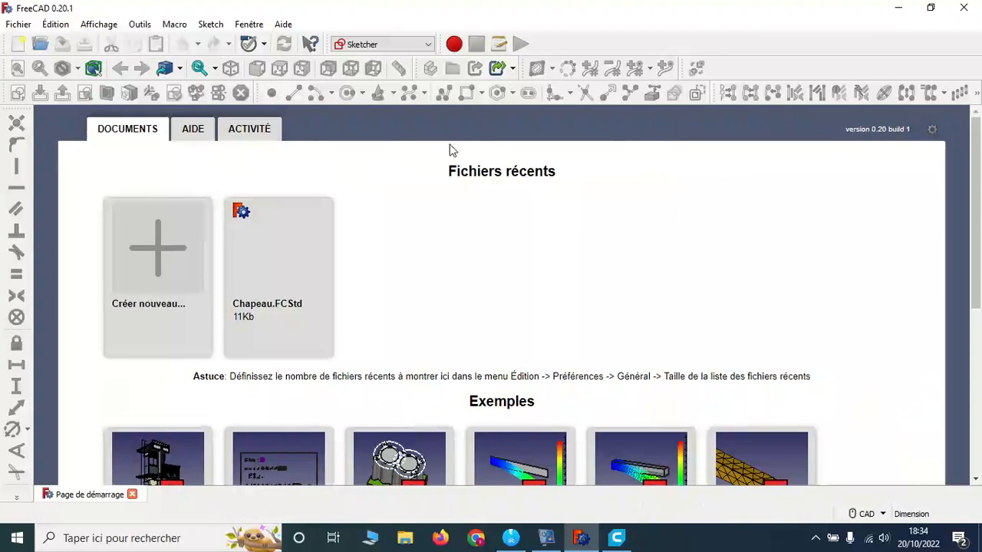
left_click(100, 25)
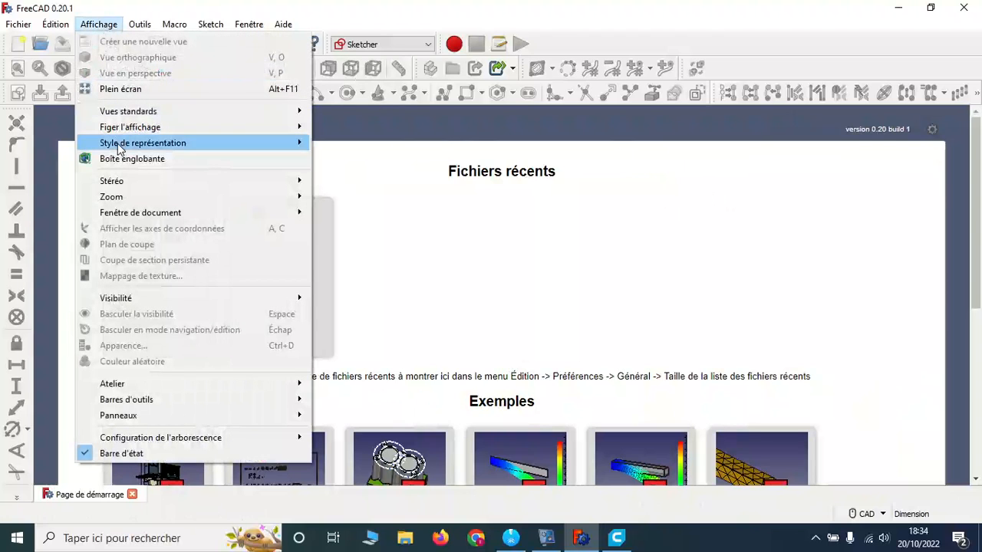
mouse_move(230, 415)
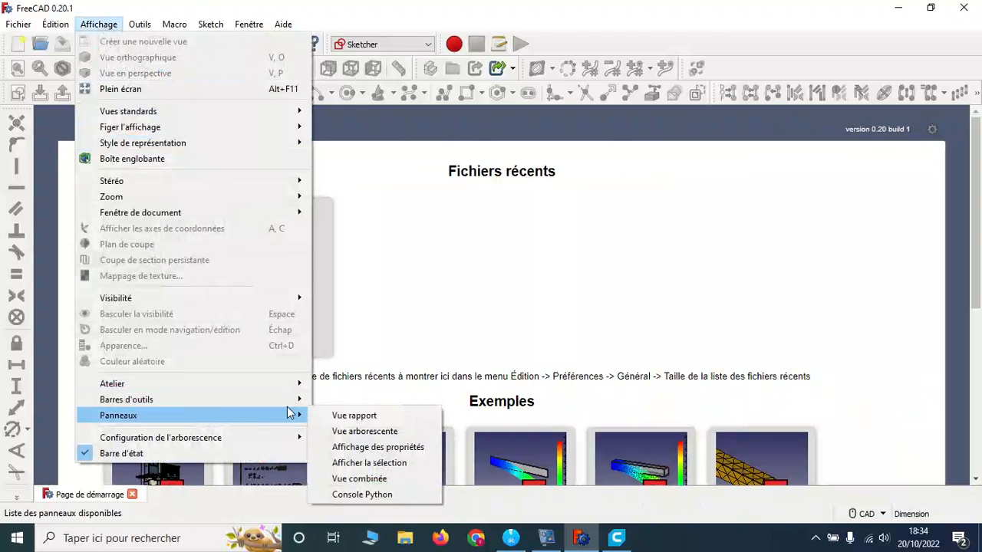
left_click(360, 479)
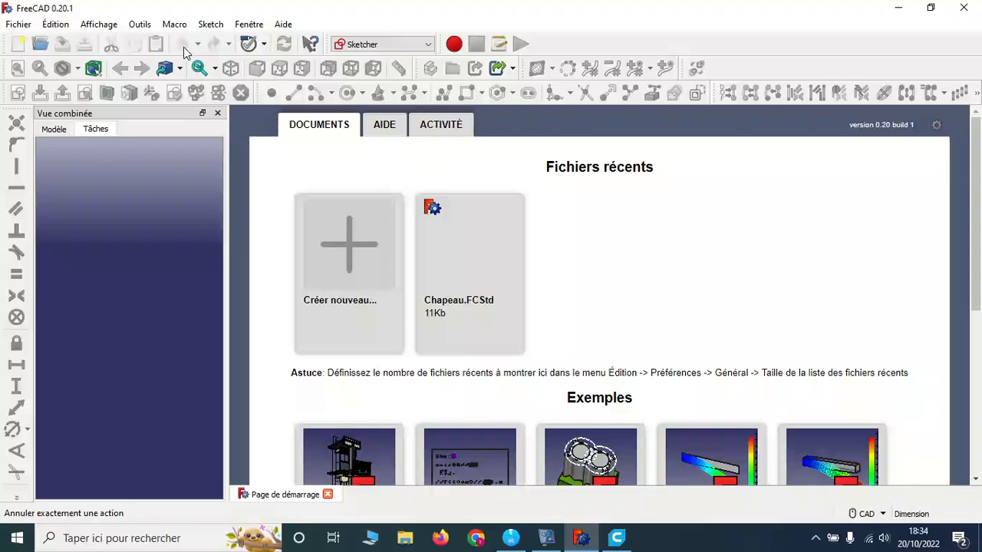
Look through the full list of workbenches from Arch to Gear, keeping Sketcher as the active one
left_click(389, 45)
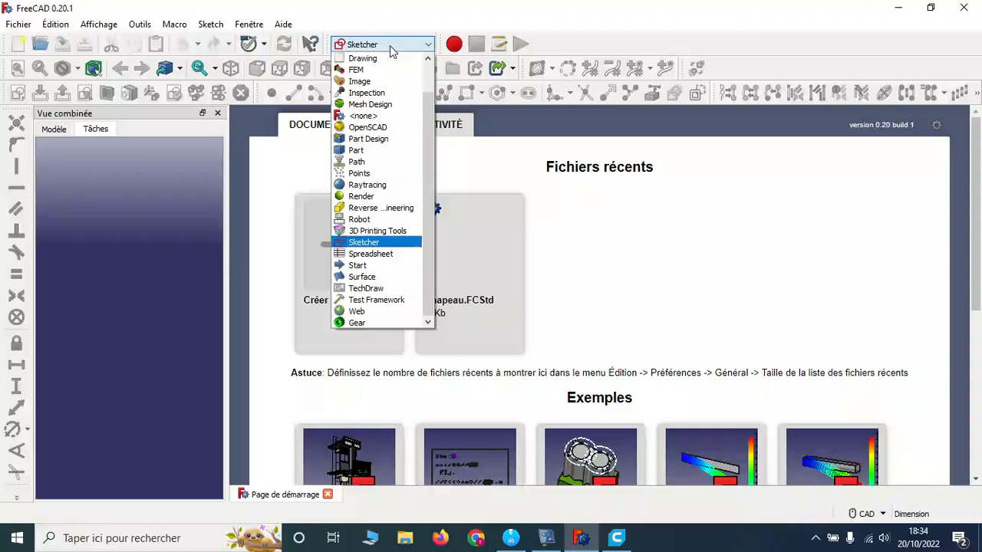
left_click_drag(426, 99, 427, 65)
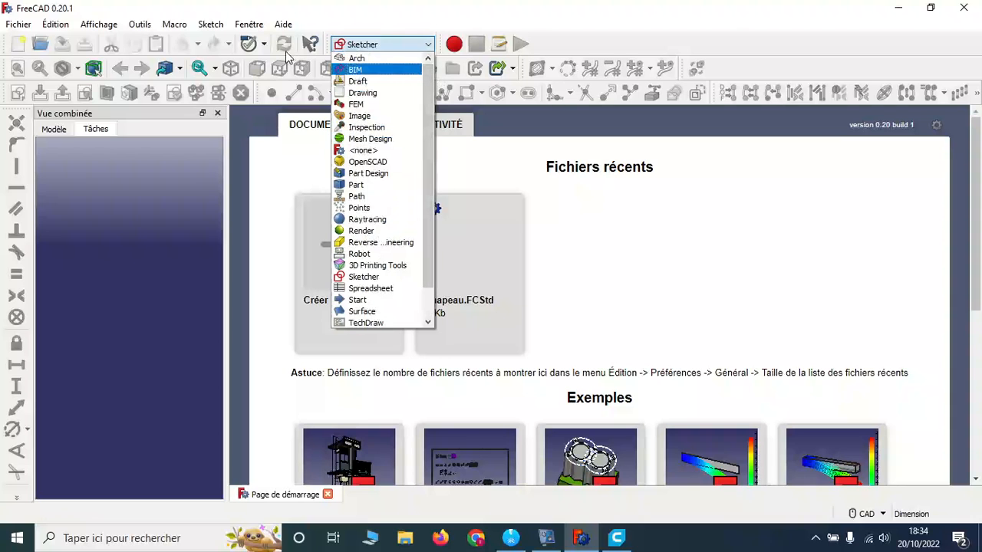
left_click(206, 6)
Open the addon manager from the macro dialog's download option, enabling automatic addon update checks and macro metadata download with no proxy
left_click(175, 24)
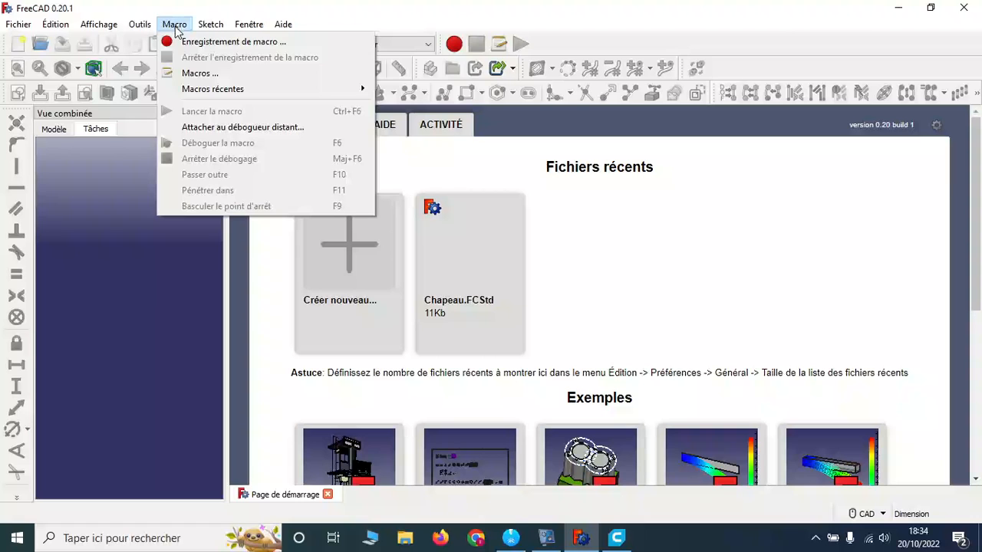
left_click(196, 73)
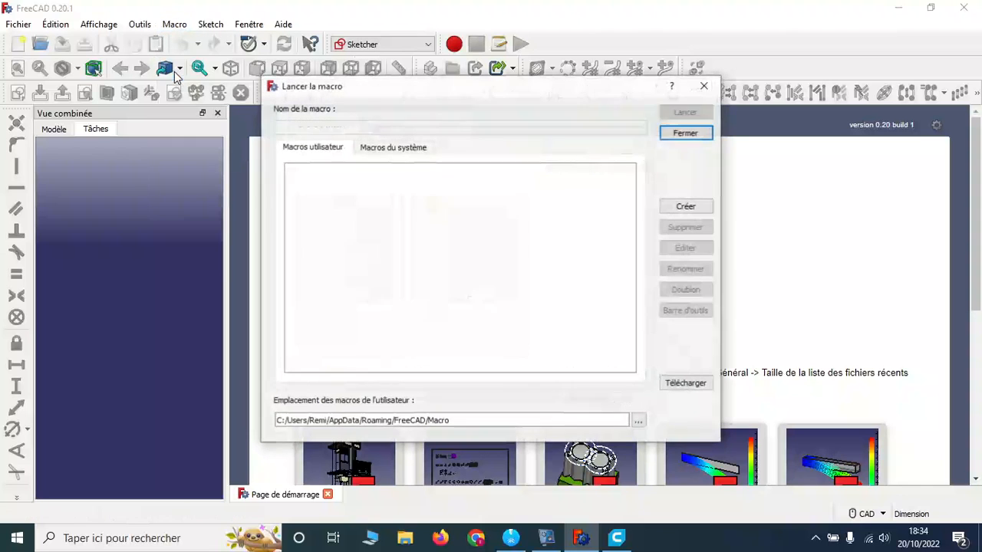
left_click(667, 383)
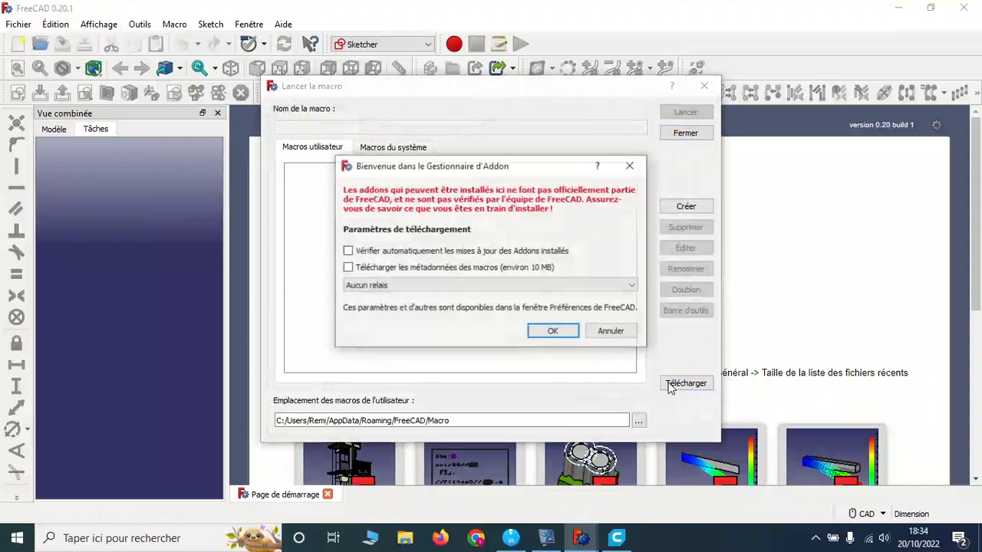
left_click(375, 253)
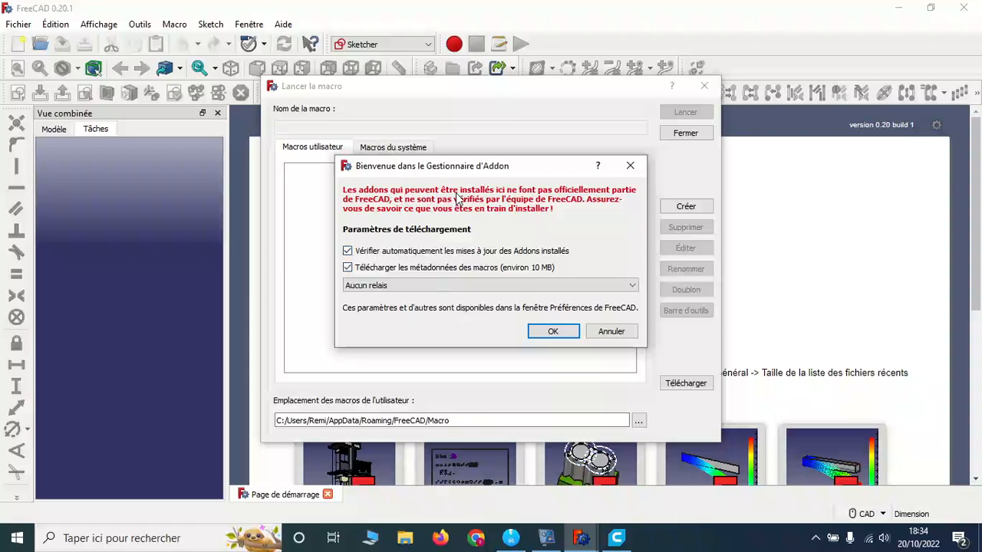
left_click(556, 333)
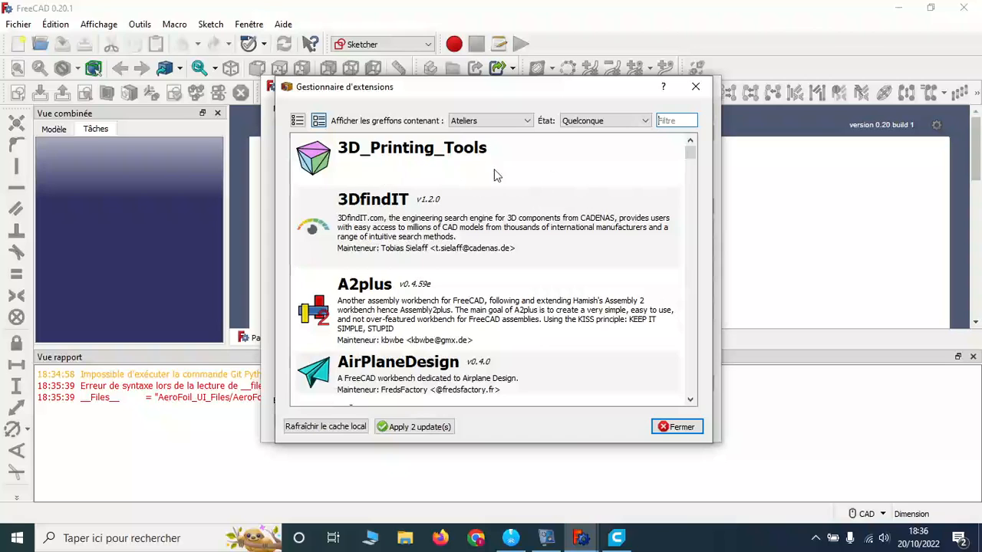
Review the Assembly4 workbench's description, install the addon and return to the addon list
scroll(491, 184, "down", 3)
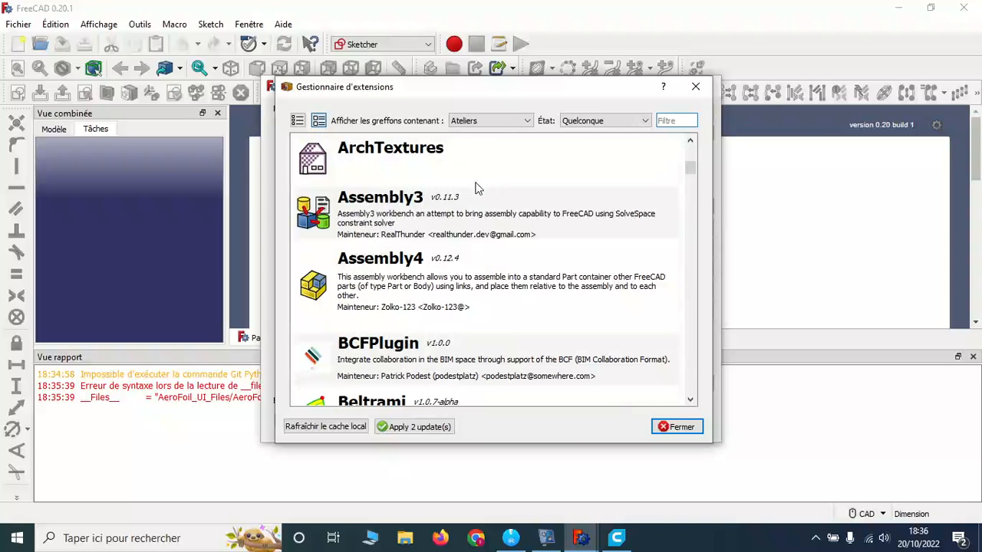
left_click(406, 279)
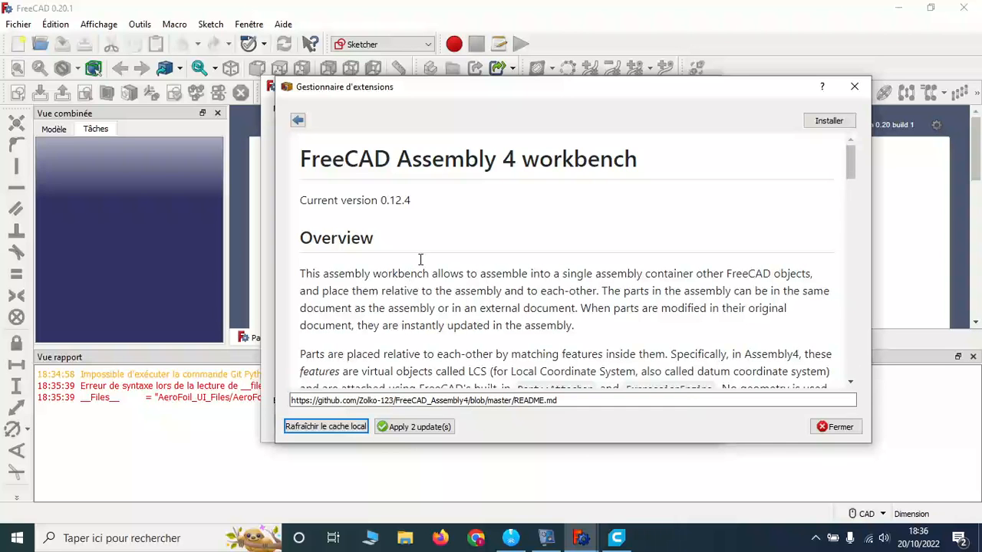
scroll(442, 234, "down", 10)
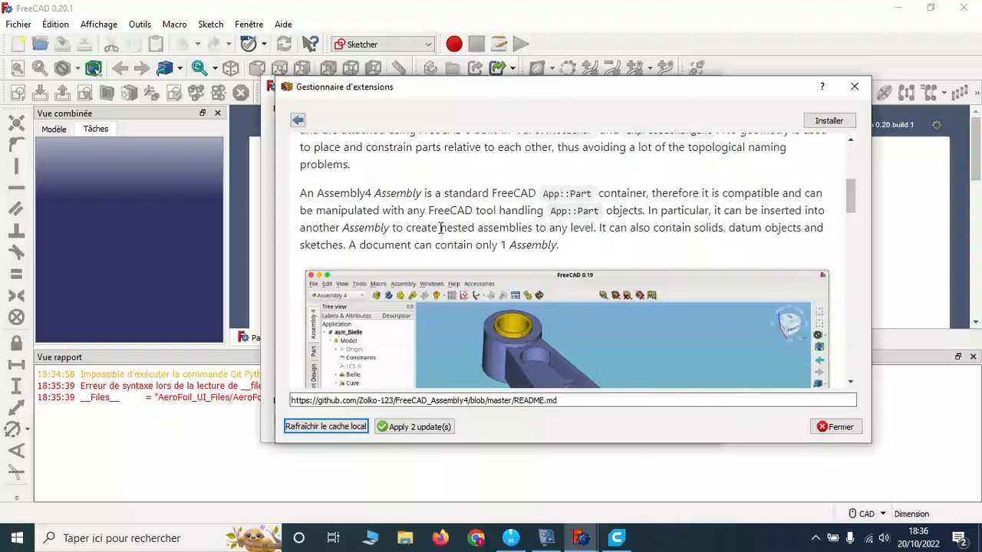
scroll(519, 254, "down", 10)
scroll(558, 234, "up", 5)
scroll(557, 234, "up", 5)
left_click(829, 120)
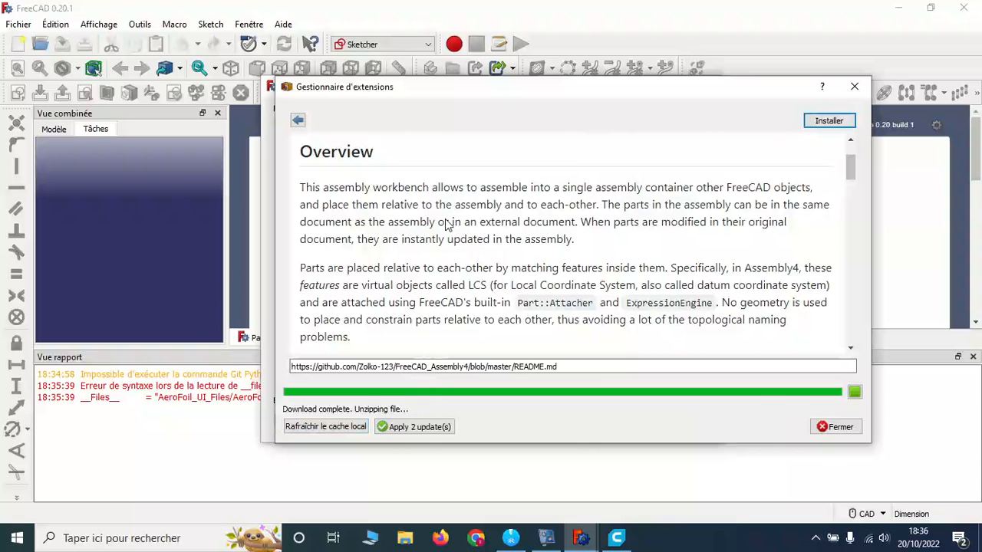
left_click(663, 288)
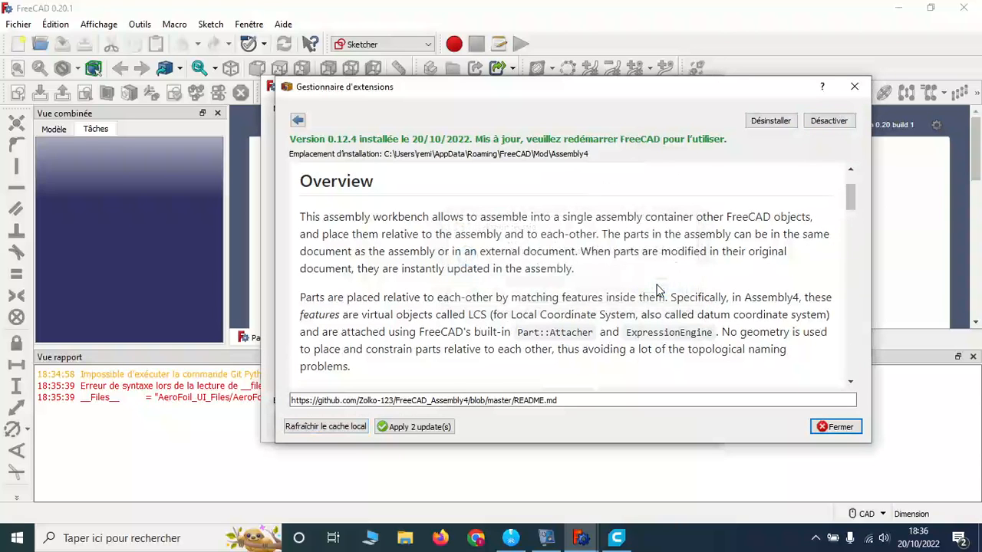
left_click(298, 122)
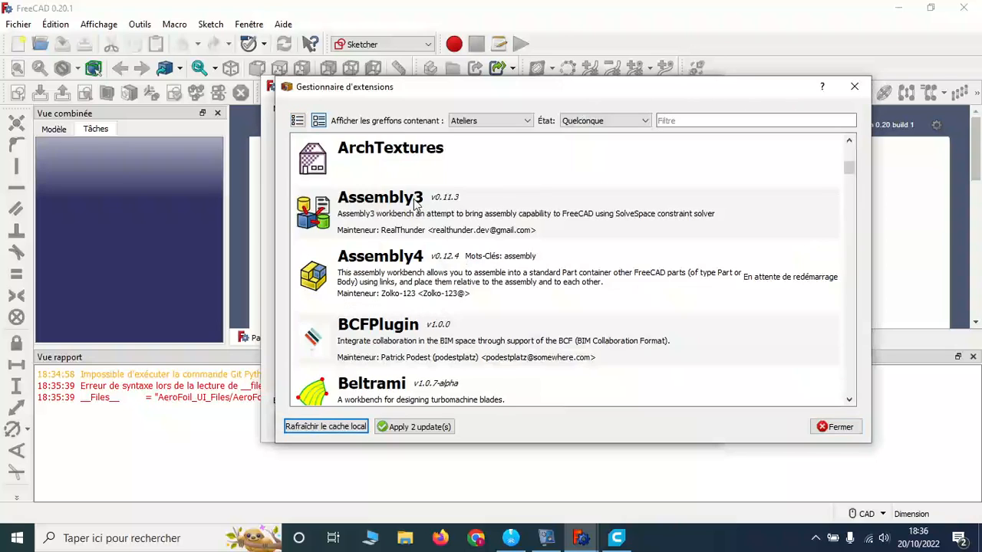
Browse the available workbench addons from Assembly3 down to Render
scroll(416, 205, "down", 2)
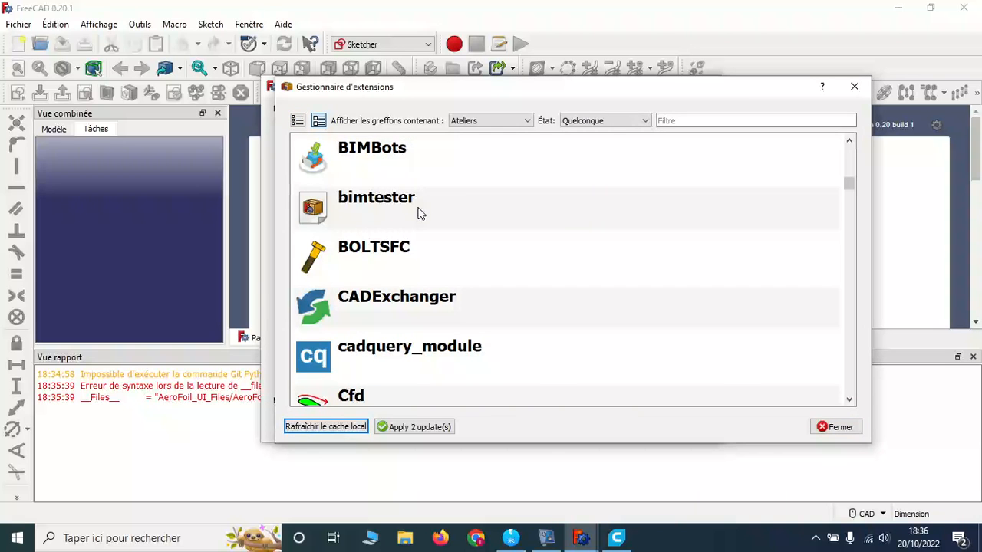
scroll(418, 214, "down", 1)
scroll(418, 213, "down", 4)
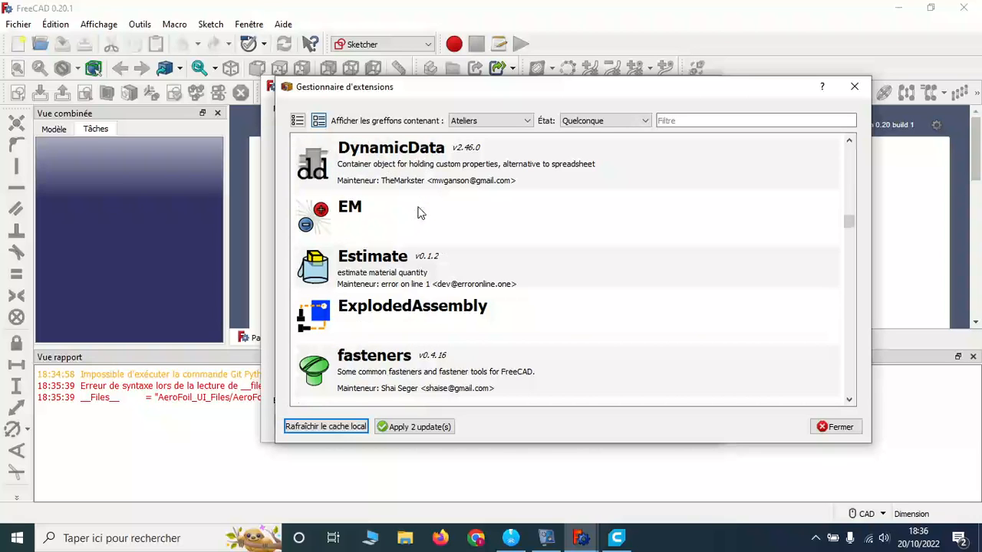
scroll(418, 213, "up", 2)
scroll(418, 213, "down", 1)
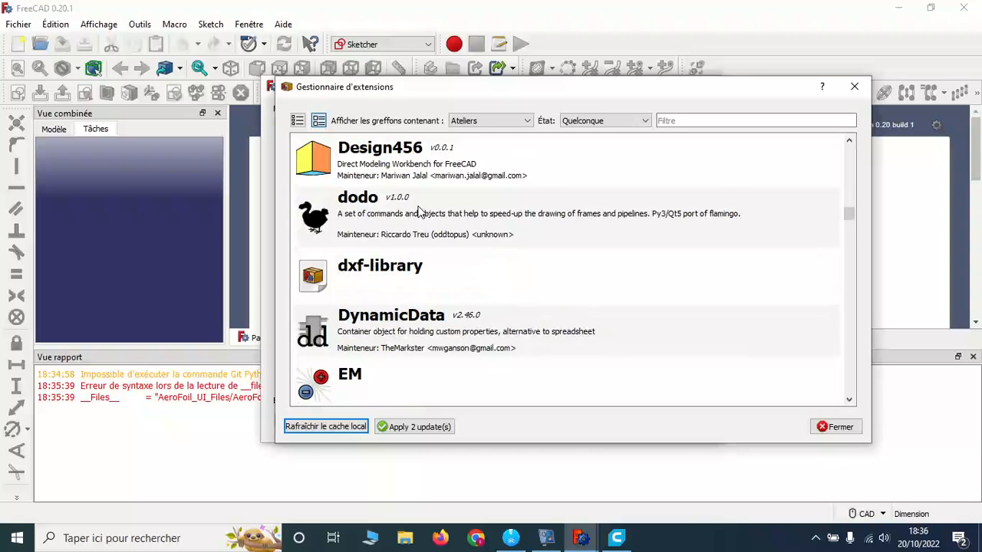
scroll(397, 200, "down", 4)
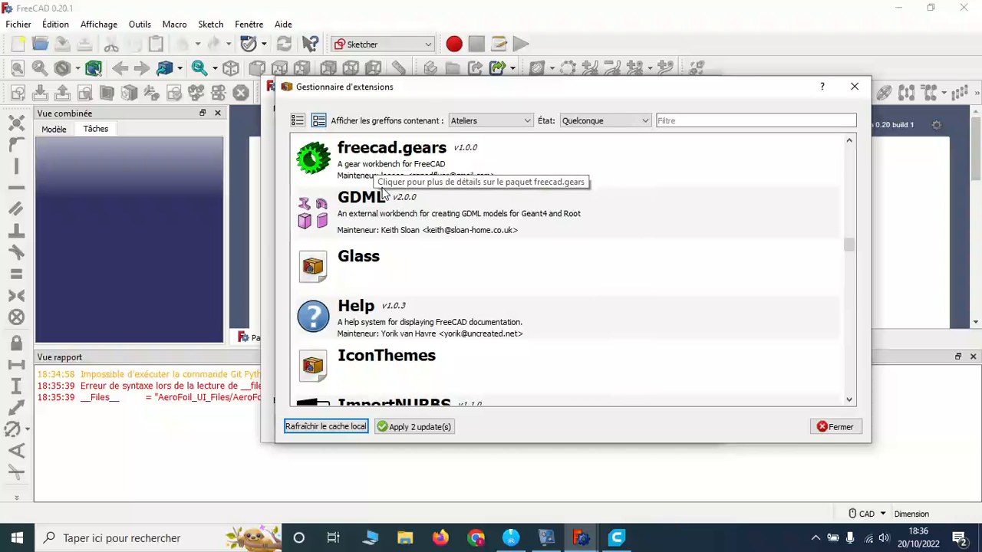
scroll(383, 181, "down", 3)
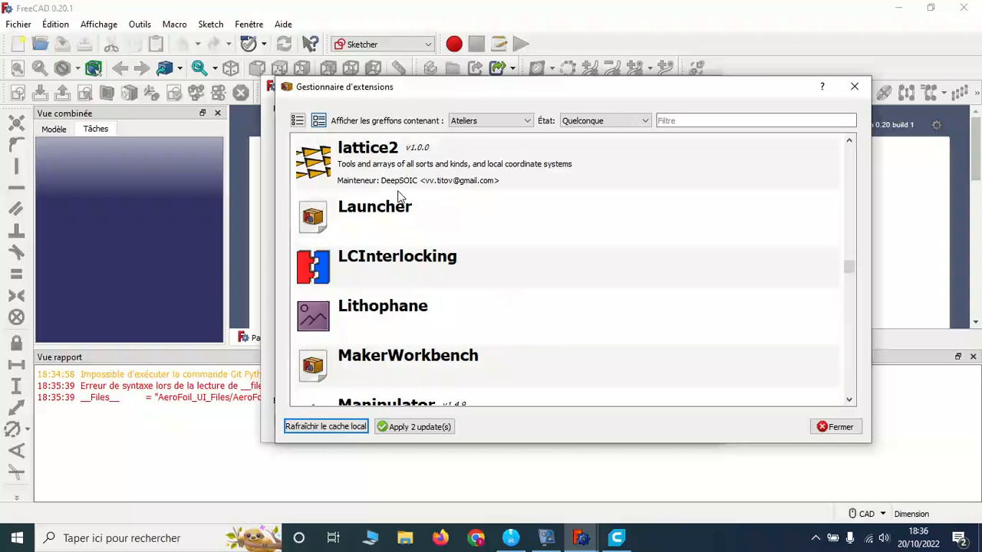
scroll(398, 189, "down", 2)
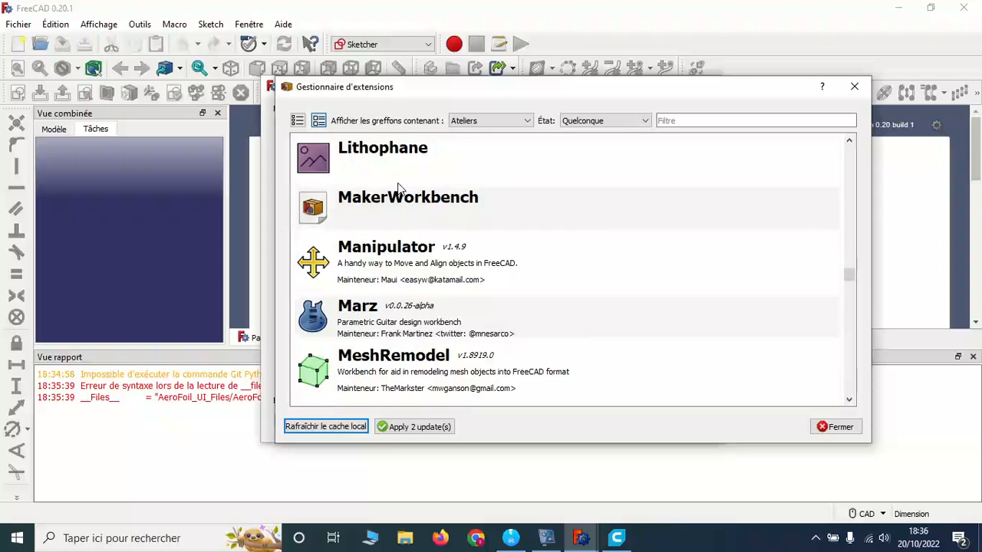
scroll(397, 189, "down", 2)
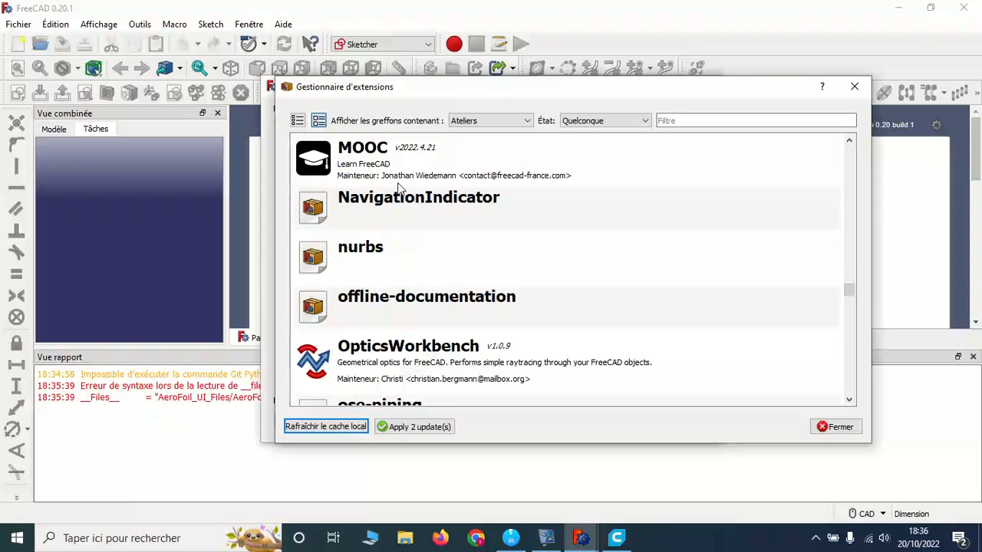
scroll(398, 188, "down", 6)
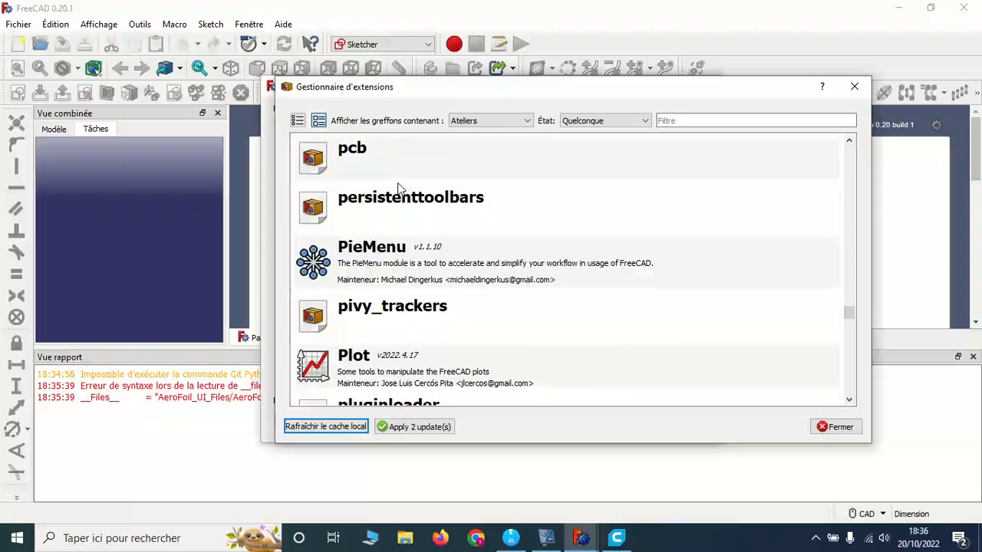
scroll(398, 188, "down", 4)
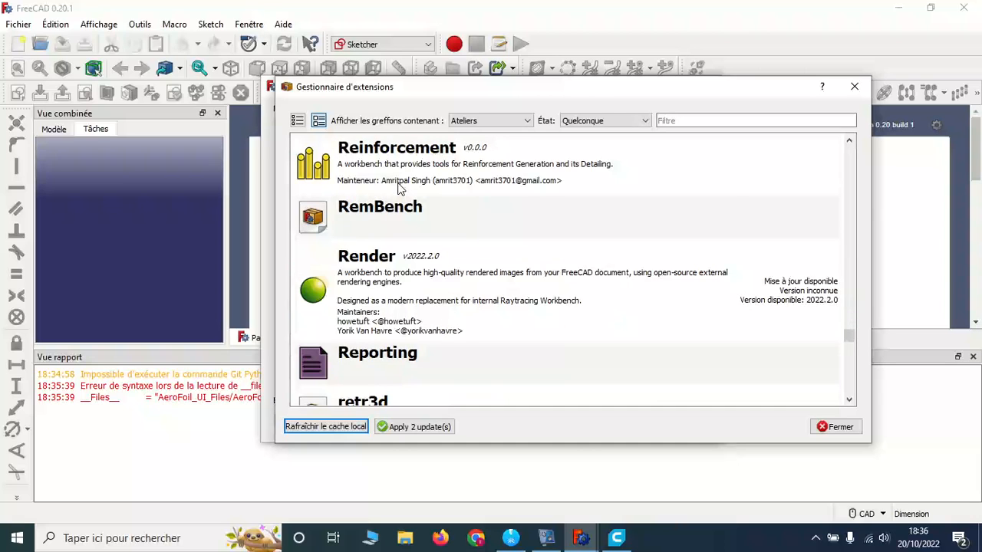
Examine the Render workbench's description and update status, and return to the addon list
left_click(382, 272)
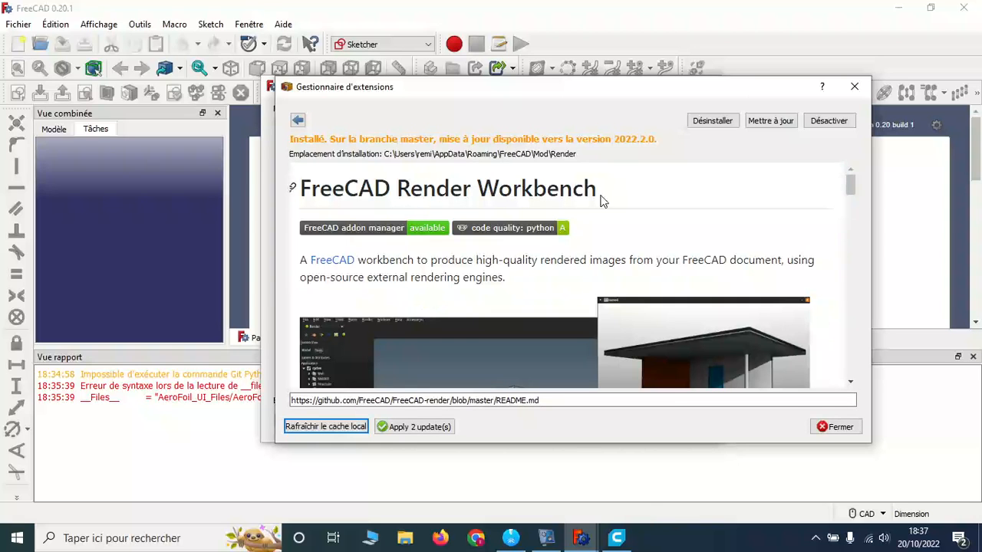
scroll(663, 299, "down", 3)
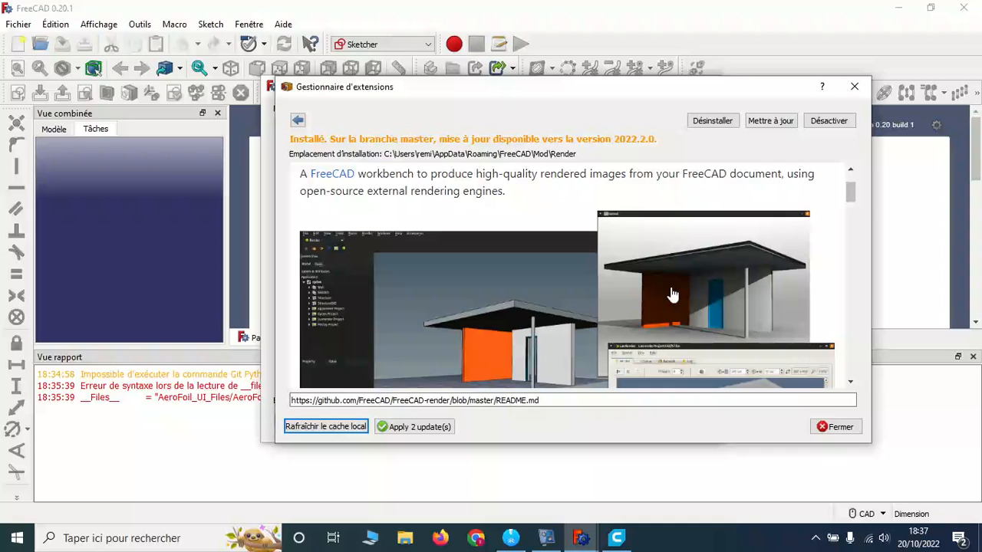
left_click(298, 120)
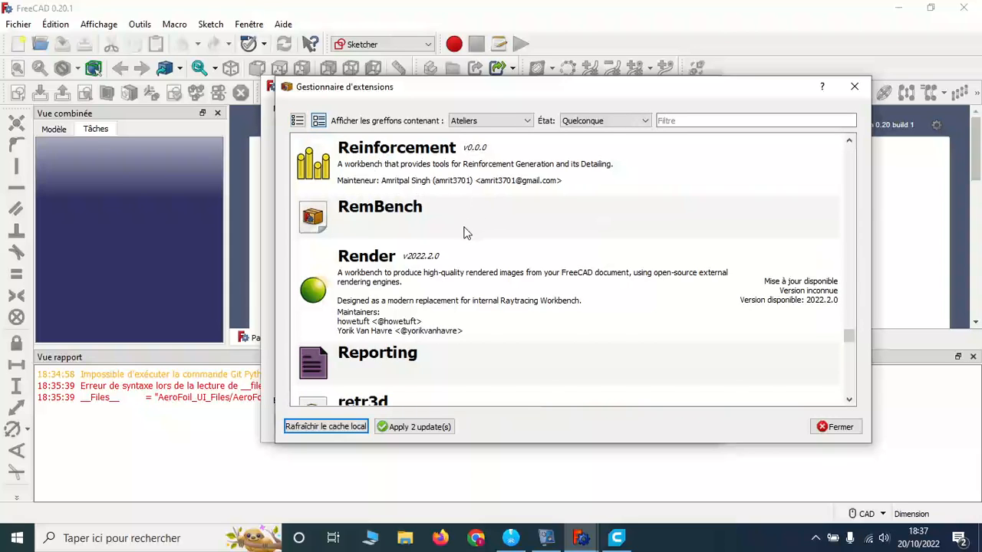
Find the sheetmetal workbench further down the addon list and open its description
scroll(465, 232, "down", 3)
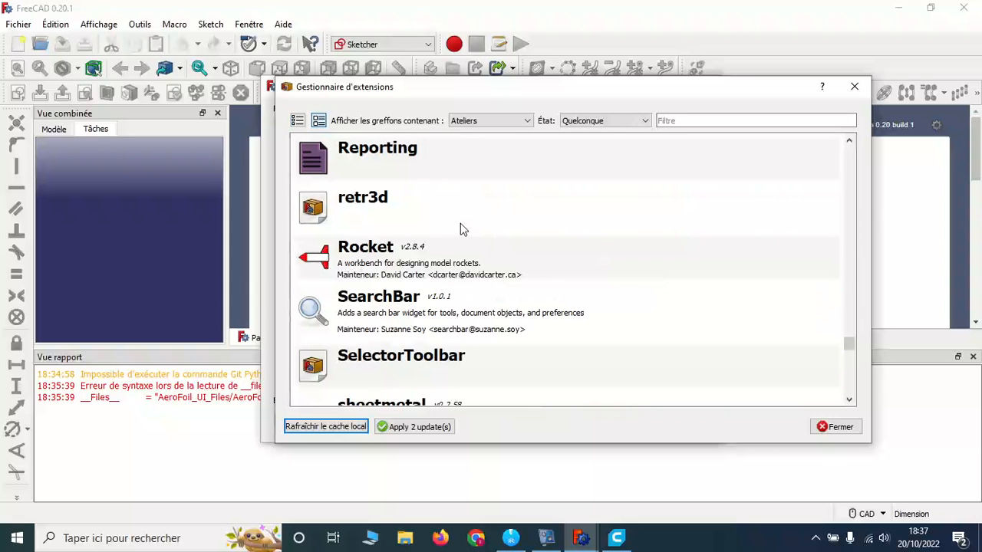
scroll(461, 225, "down", 2)
left_click(401, 281)
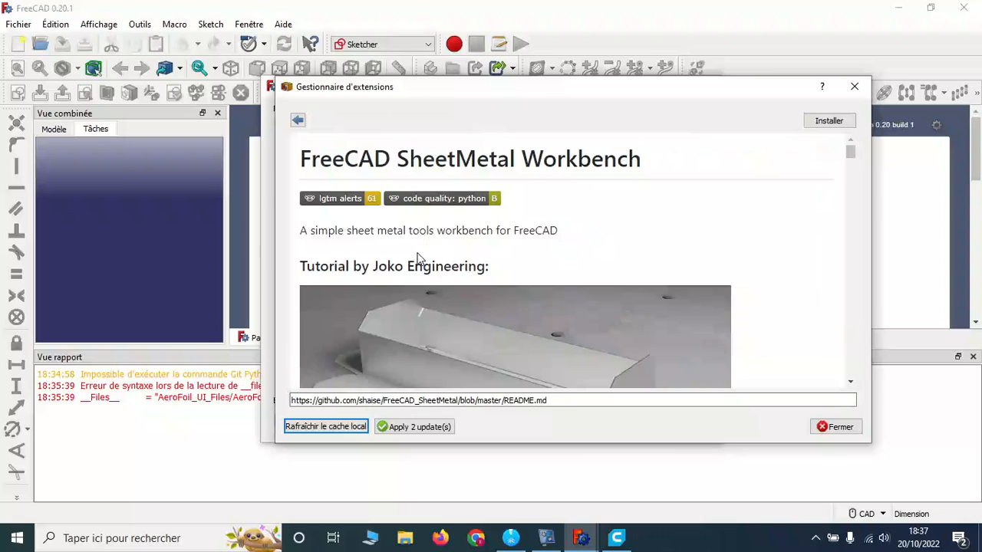
Install the SheetMetal Workbench addon, close the installation notice and return to the addon list
left_click(807, 126)
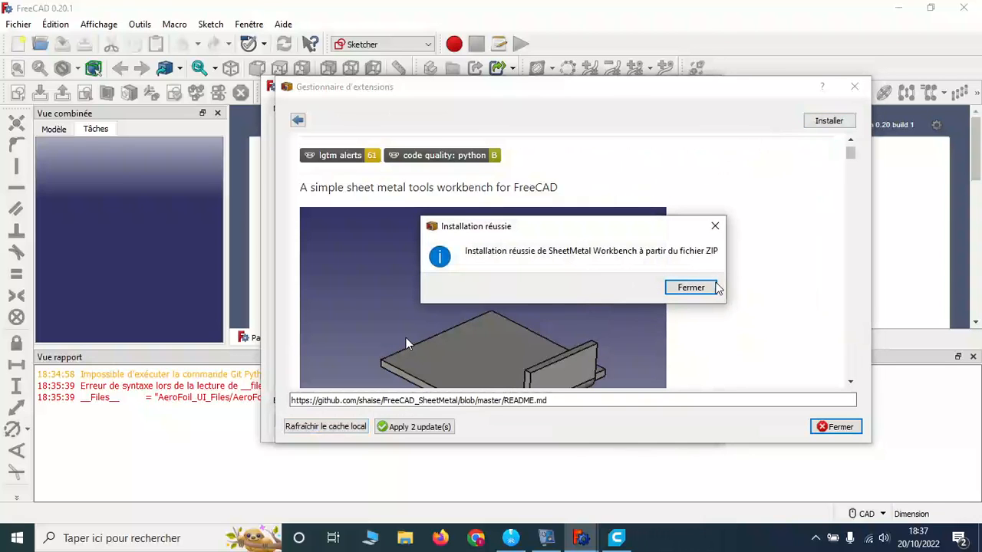
left_click(691, 287)
left_click(298, 121)
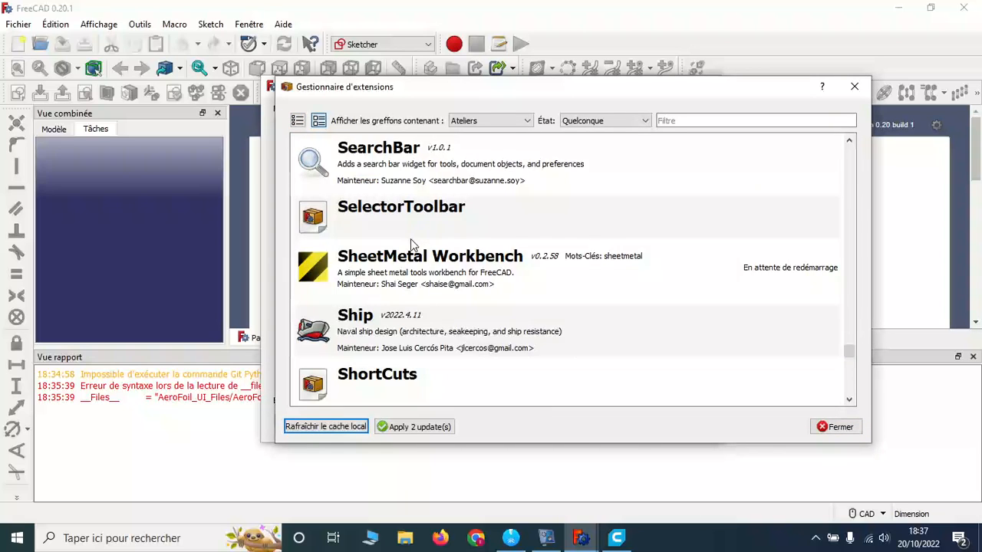
Browse the rest of the workbench addon list and go back up to the InventorLoader entry
scroll(412, 244, "down", 5)
scroll(415, 231, "down", 3)
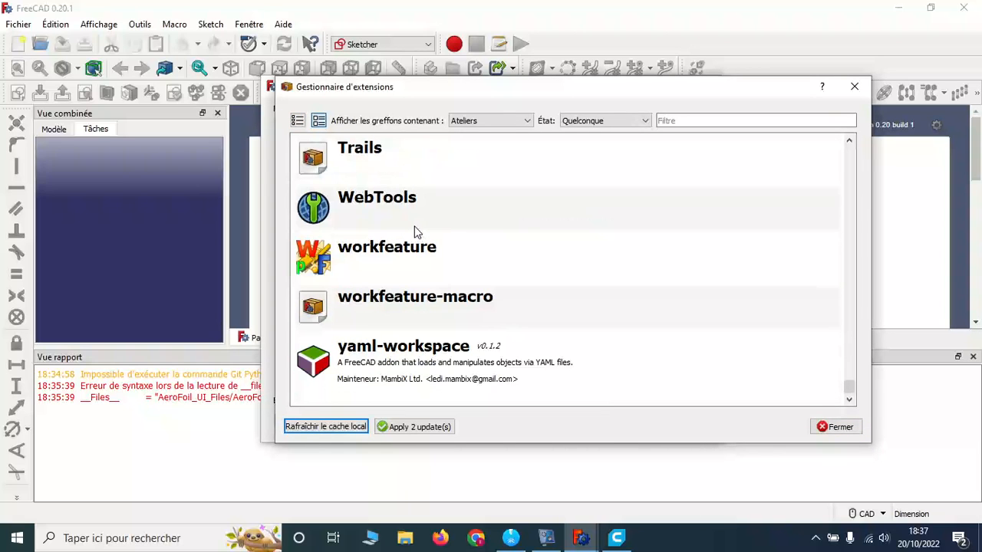
scroll(414, 232, "up", 15)
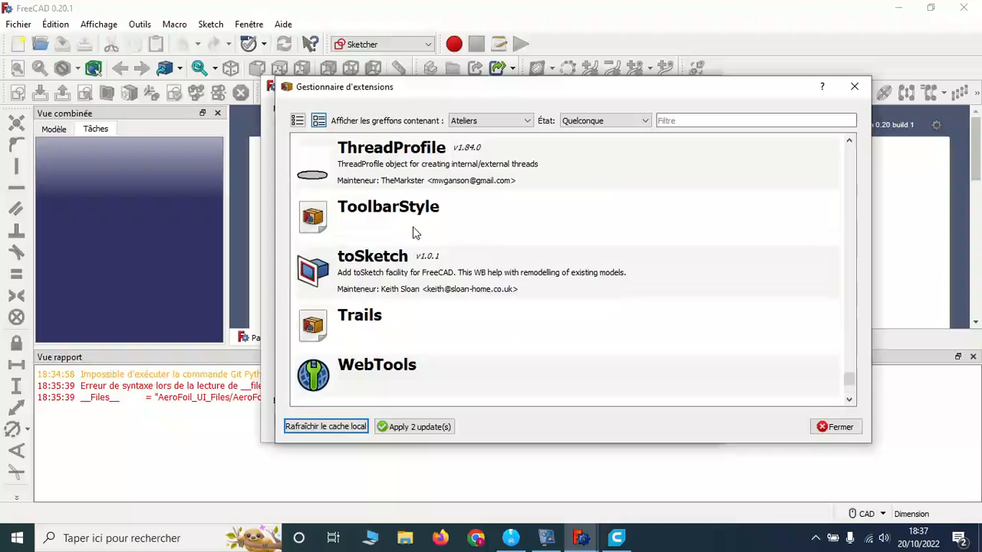
scroll(414, 232, "up", 3)
scroll(414, 232, "down", 2)
scroll(414, 232, "up", 5)
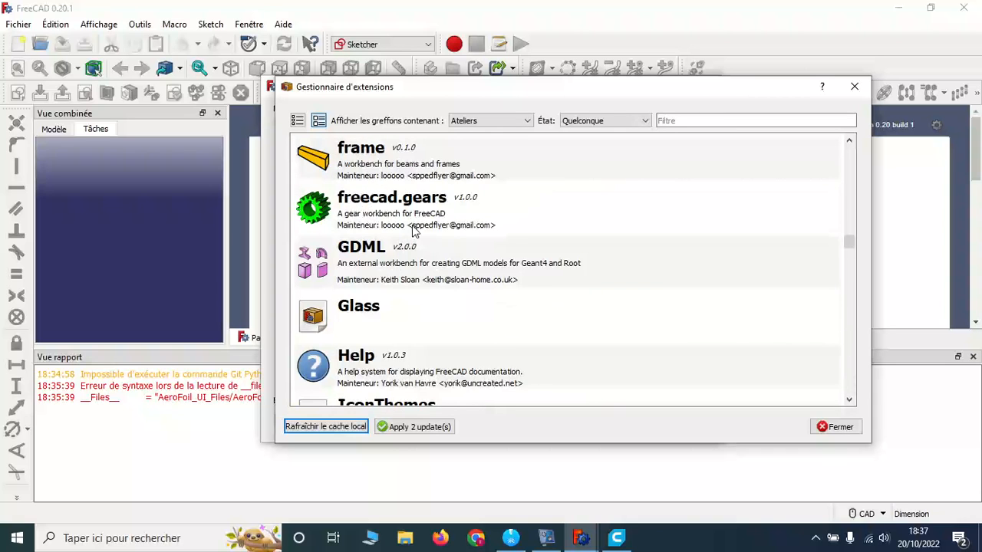
scroll(413, 230, "down", 6)
scroll(410, 231, "up", 2)
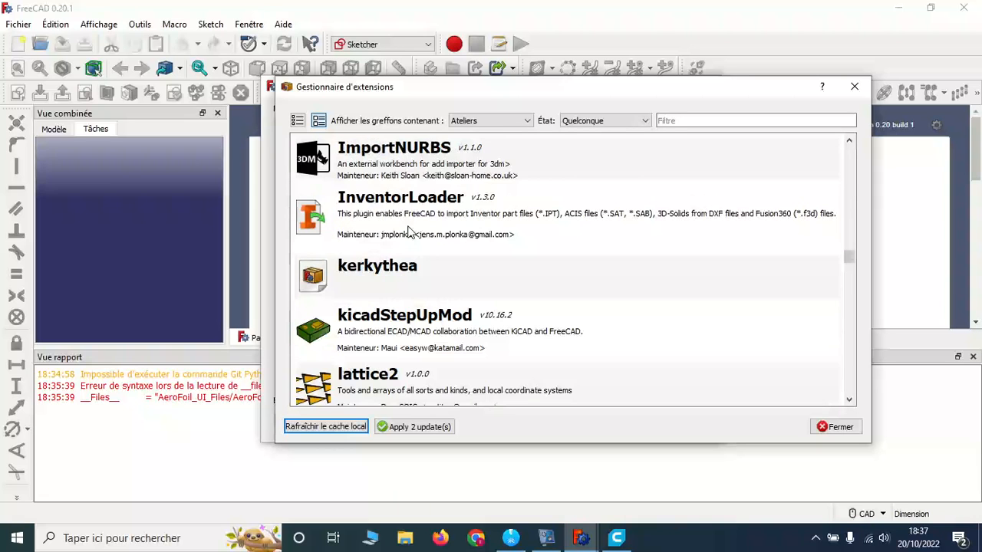
Review the InventorLoader addon's description and the Python modules it requires, and cancel its installation
left_click(413, 217)
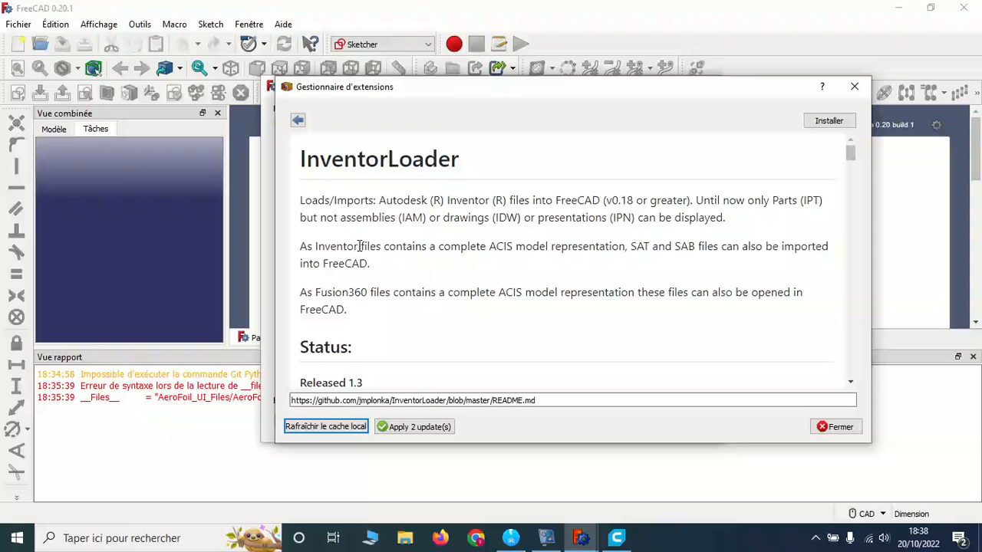
left_click(836, 125)
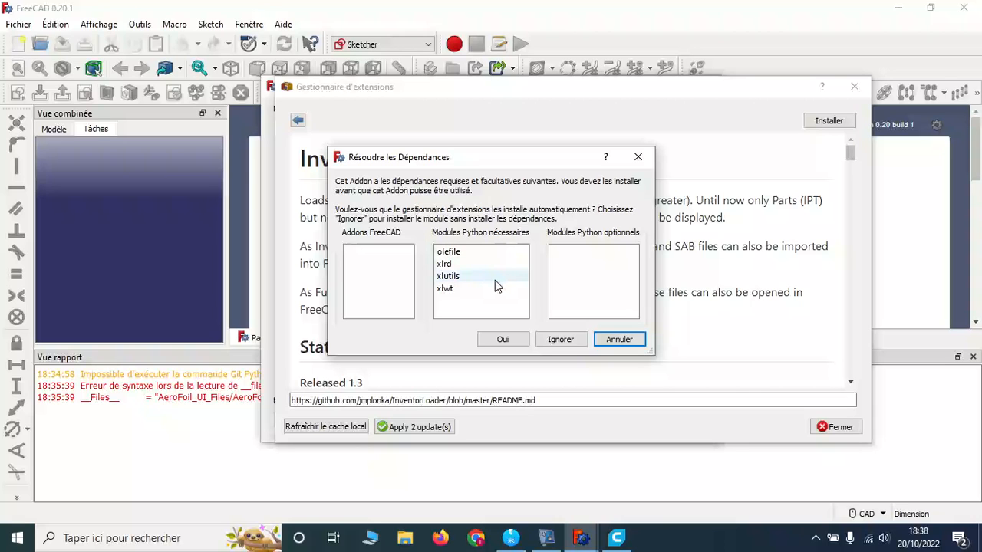
left_click(617, 339)
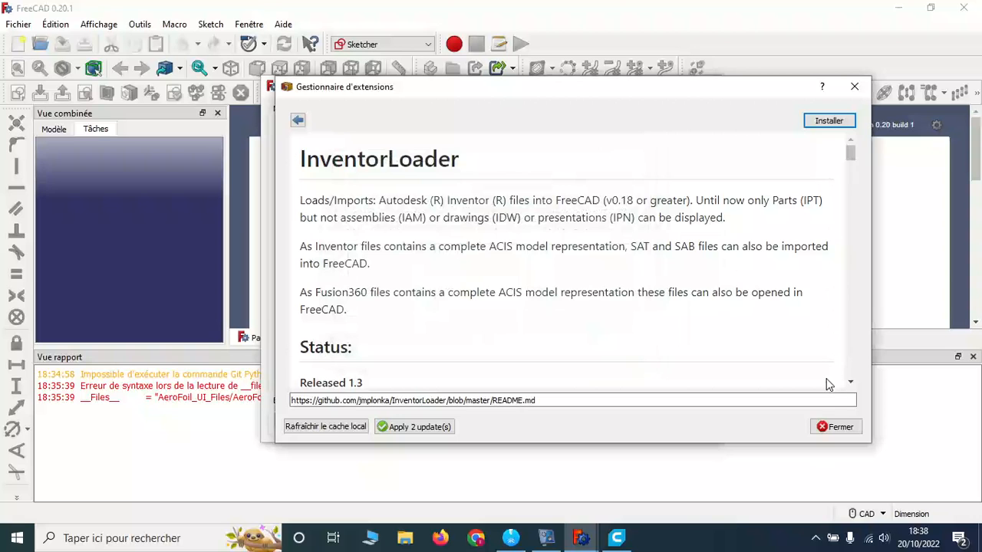
Close the addon manager, postpone the restart and close the macro execution dialog
left_click(835, 422)
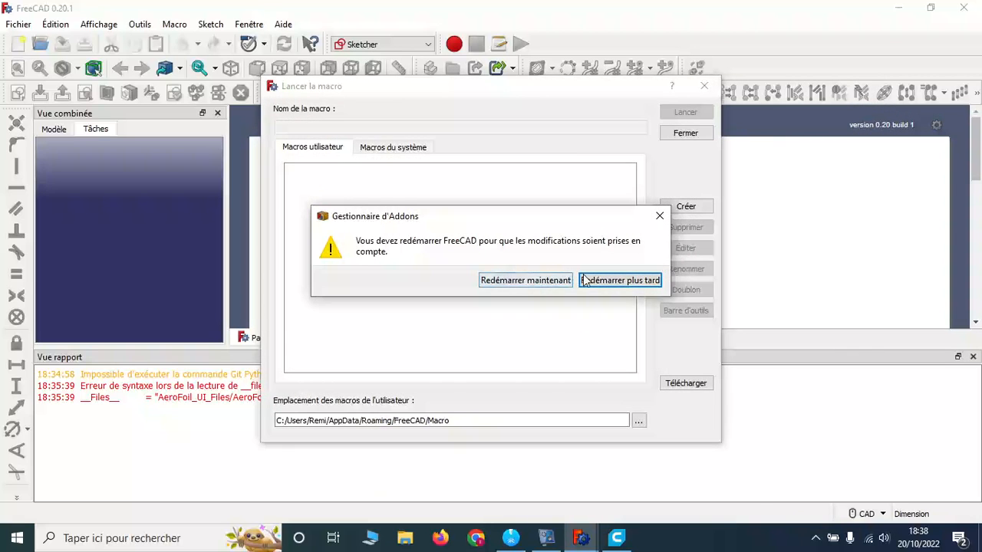
left_click(606, 282)
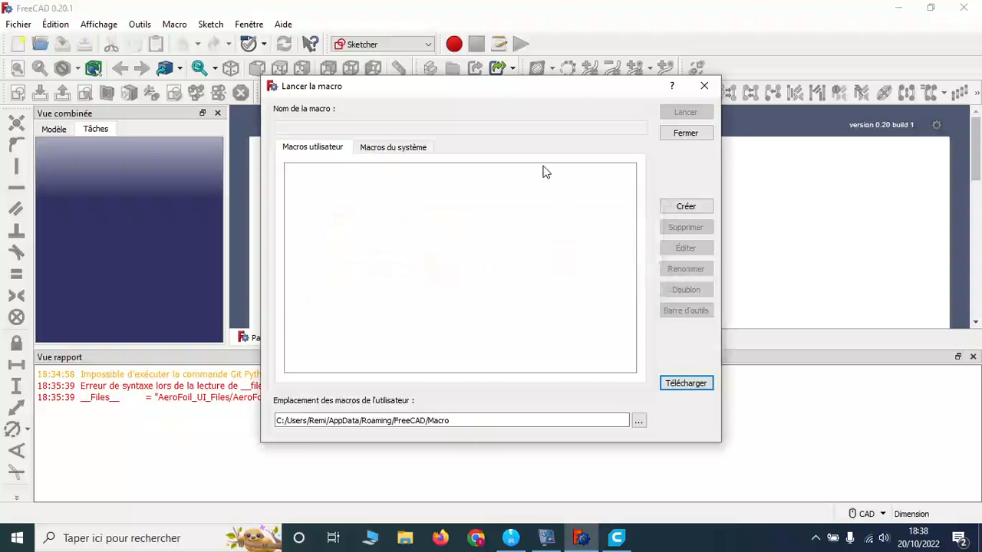
left_click(704, 85)
Check the list of available workbenches, and restart FreeCAD to load the installed addons
left_click(368, 43)
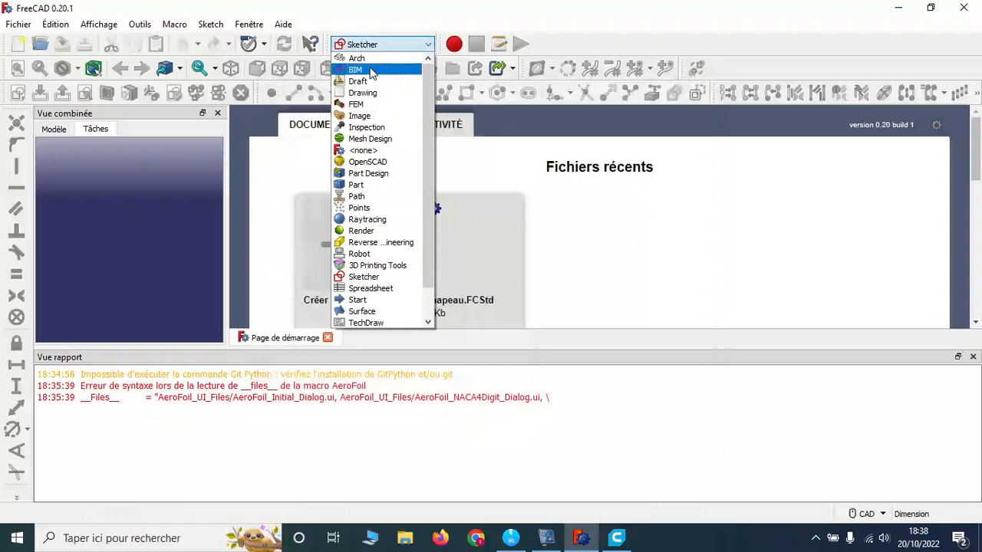
left_click(373, 44)
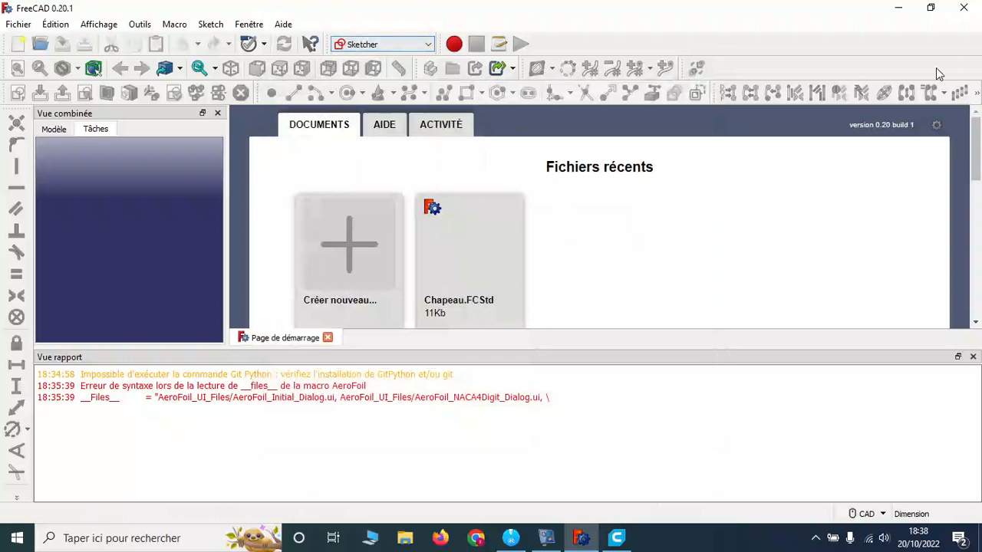
left_click(964, 7)
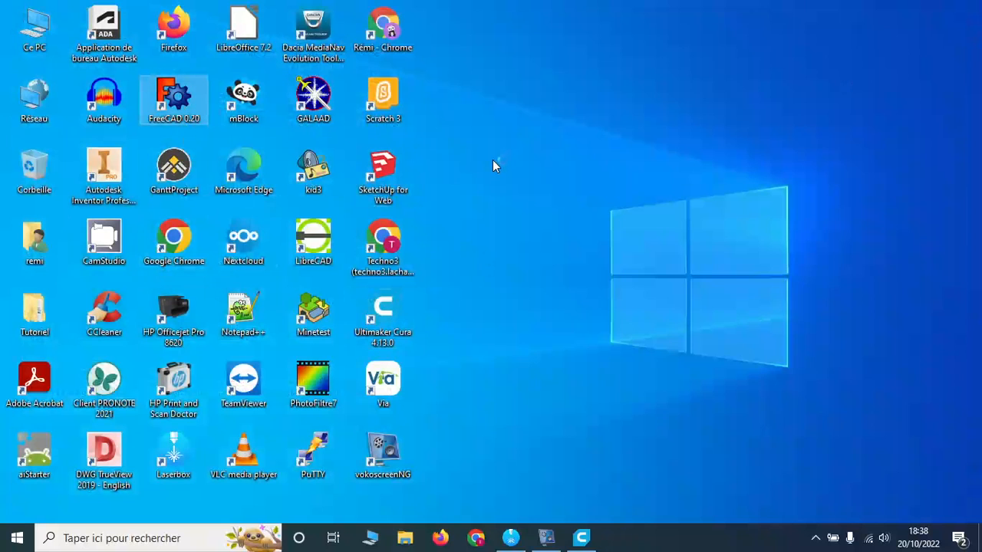
Switch to File Explorer and open the AppData folder of the user's profile on the local disk (C:)
left_click(405, 538)
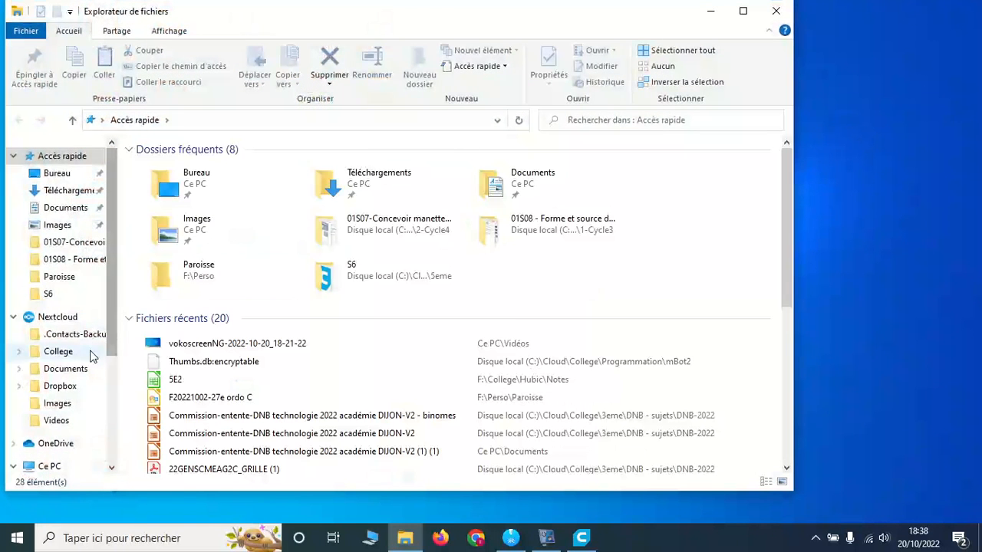
left_click_drag(114, 291, 113, 412)
left_click(91, 276)
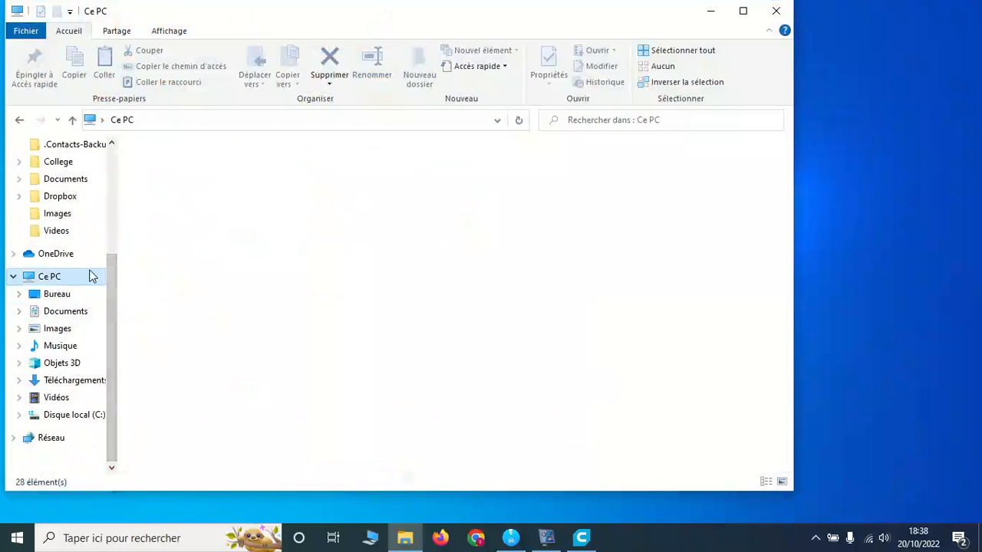
double_click(194, 316)
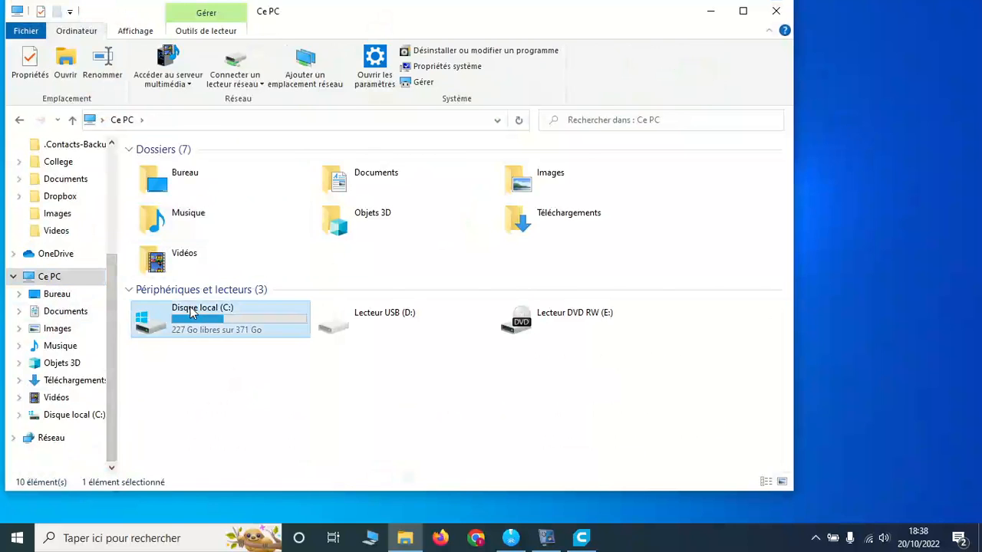
double_click(184, 333)
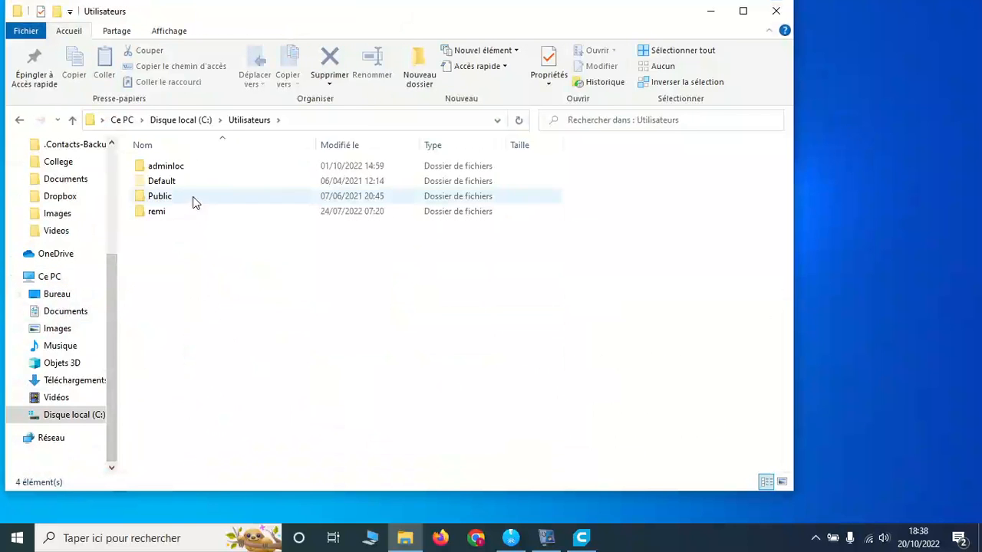
left_click(182, 209)
double_click(182, 211)
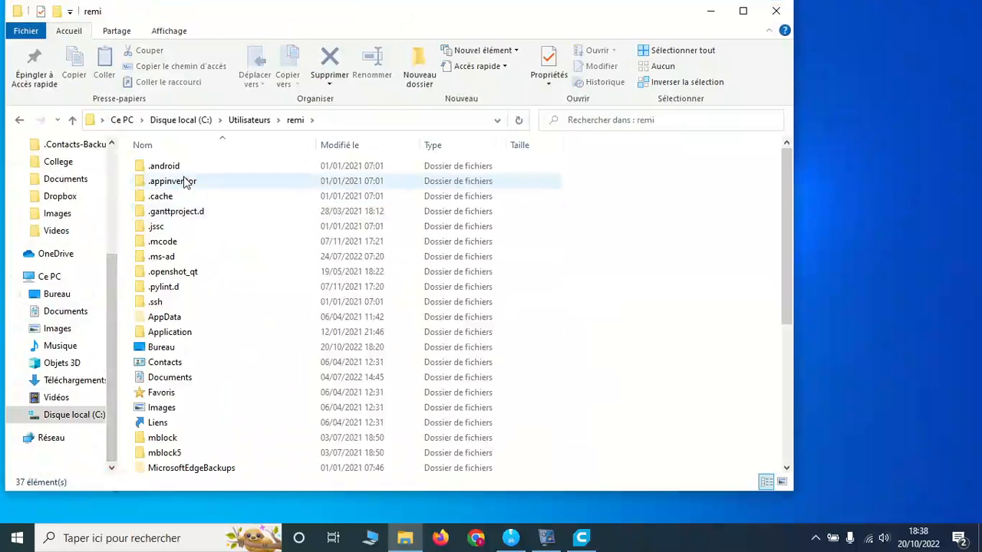
double_click(187, 322)
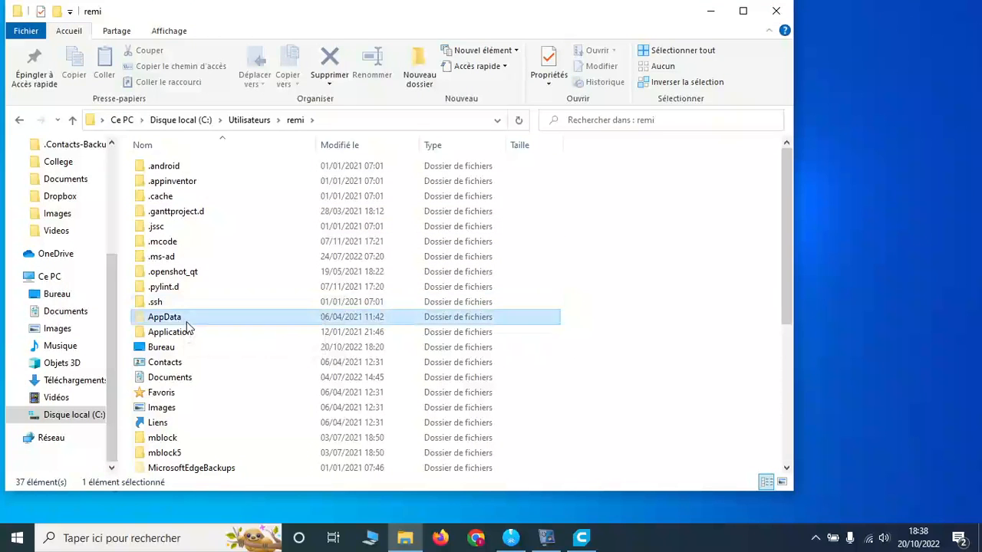
double_click(189, 184)
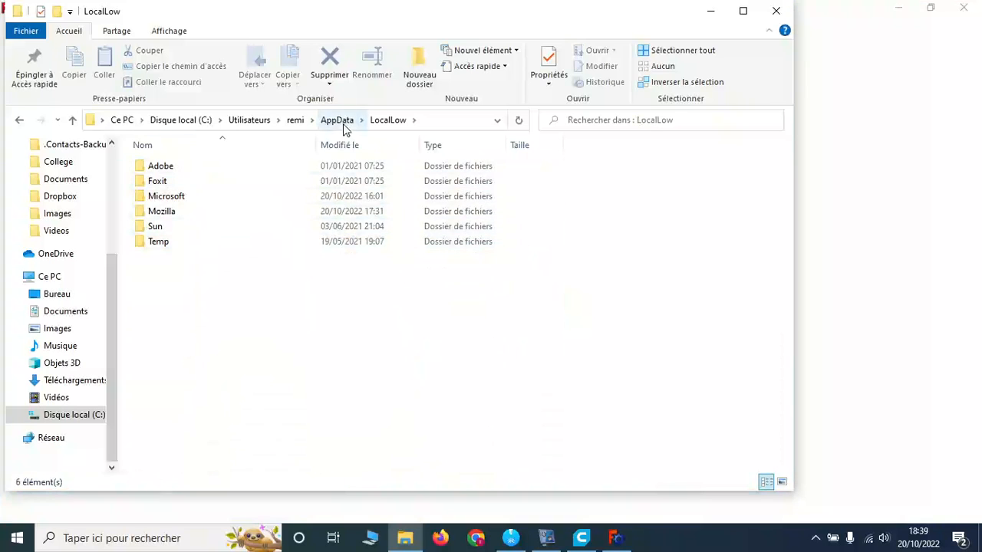
left_click(341, 121)
double_click(163, 167)
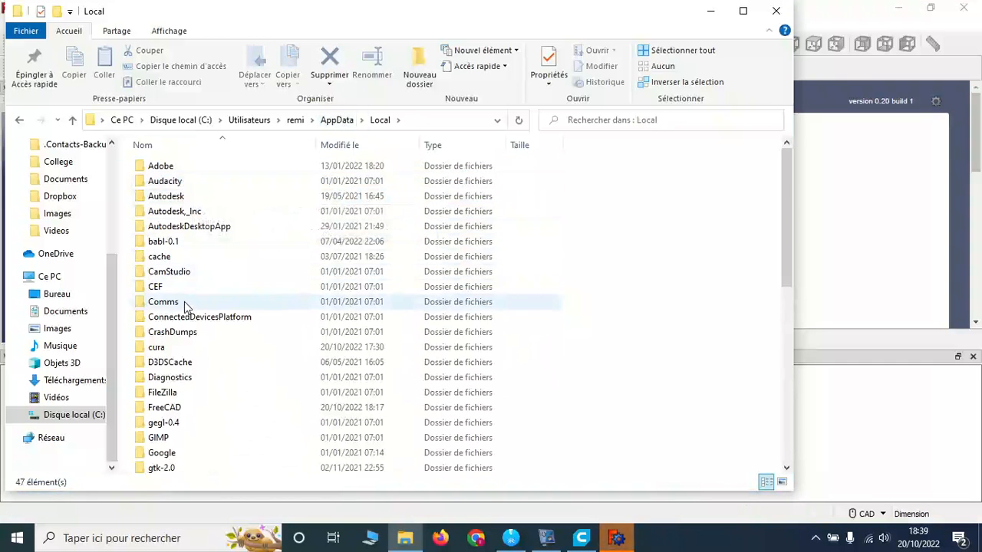
double_click(182, 407)
left_click(340, 120)
Open the Mod folder inside AppData\Roaming\FreeCAD to show the installed addon folders
double_click(175, 198)
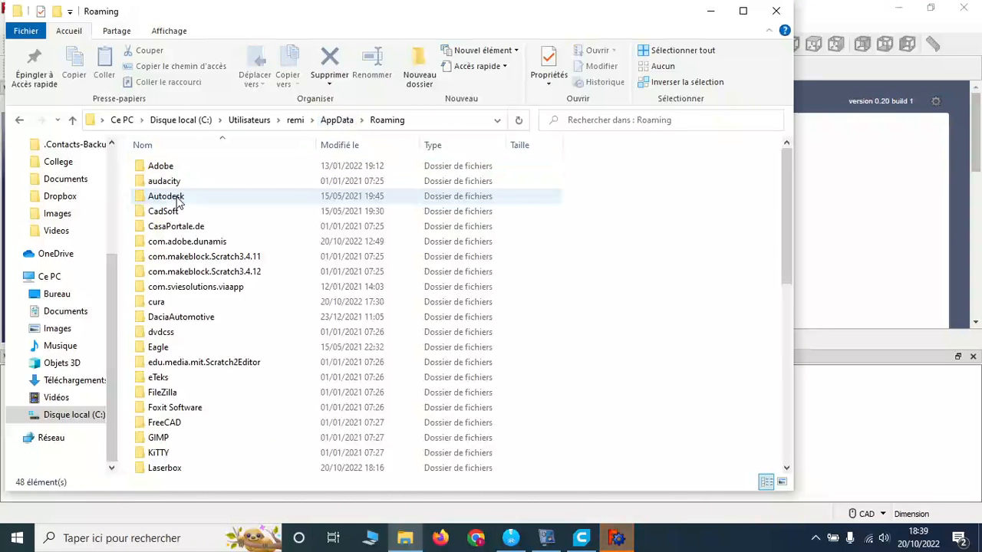
scroll(193, 320, "down", 2)
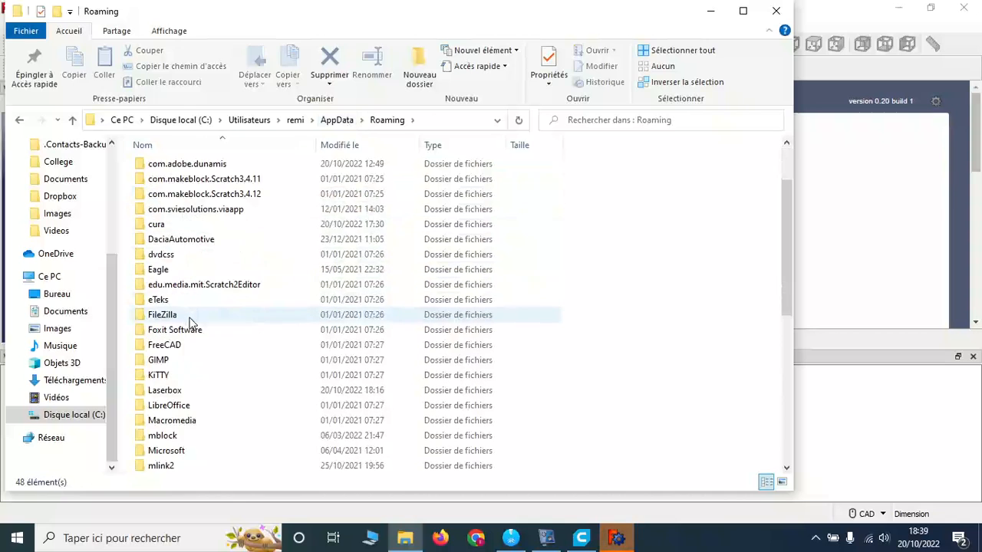
scroll(196, 324, "up", 1)
scroll(191, 322, "down", 4)
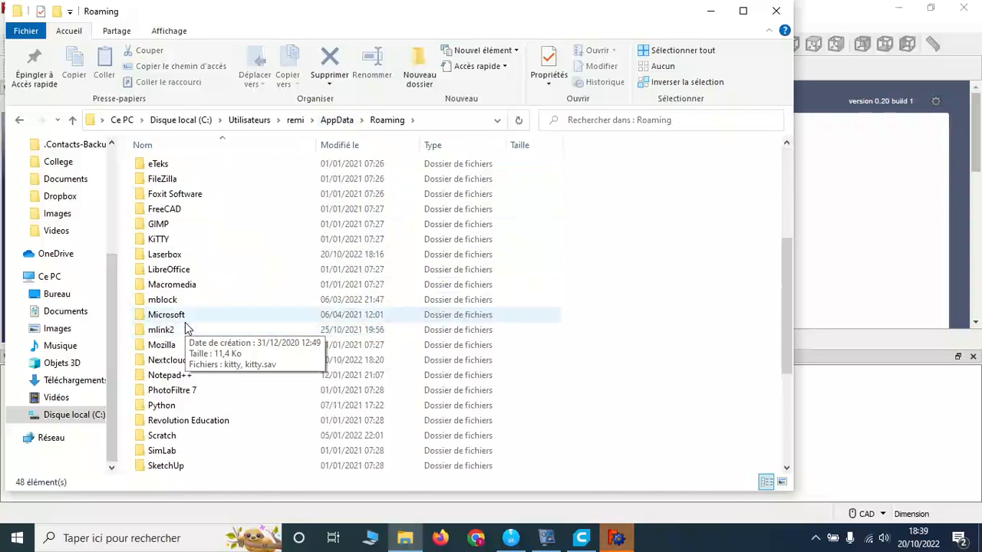
left_click(181, 212)
double_click(182, 211)
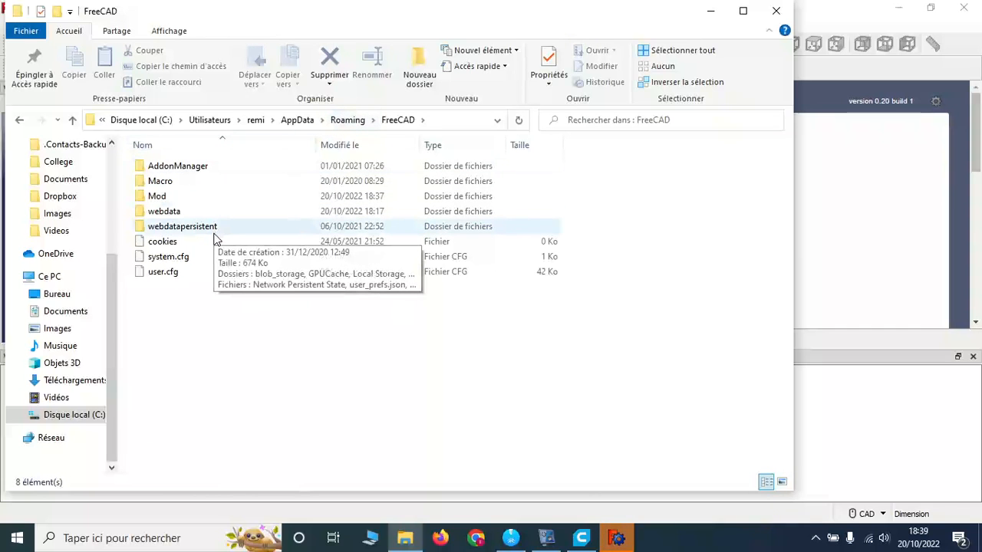
double_click(157, 198)
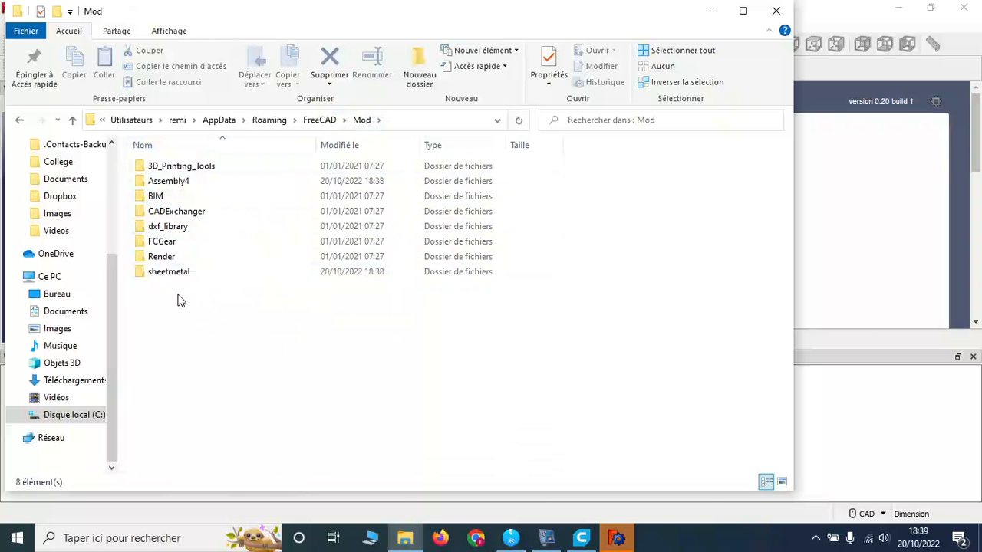
Go back to the Roaming FreeCAD folder and copy its Mod folder to the clipboard
left_click(322, 121)
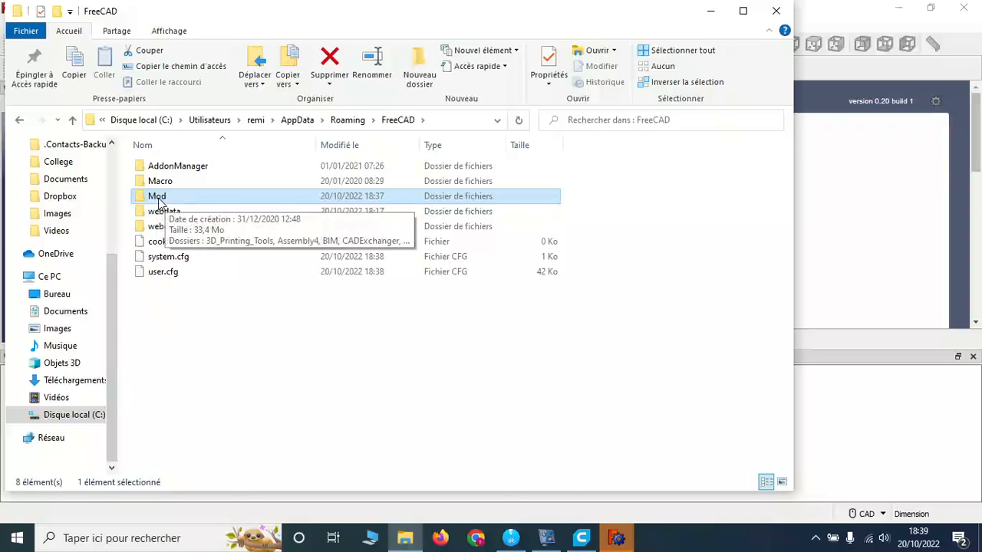
right_click(165, 201)
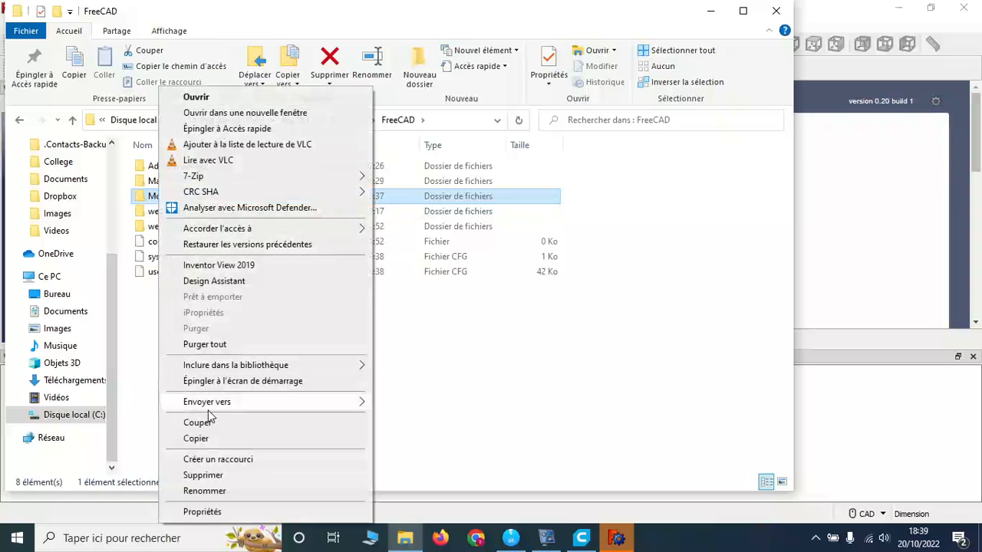
left_click(195, 438)
Open the Mod folder of the FreeCAD 0.20 installation under Programmes on the local disk (C:)
scroll(81, 229, "up", 2)
scroll(77, 222, "up", 2)
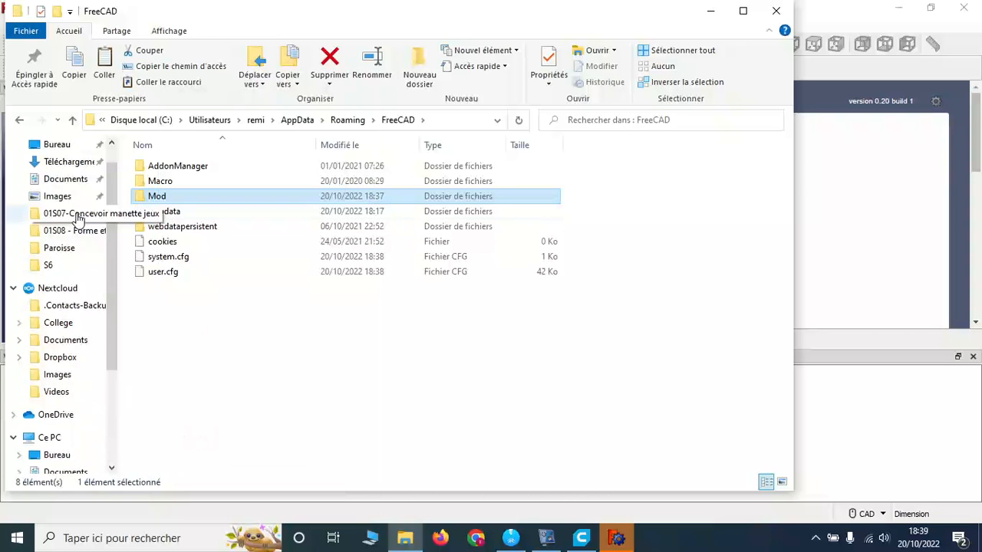
scroll(57, 299, "down", 3)
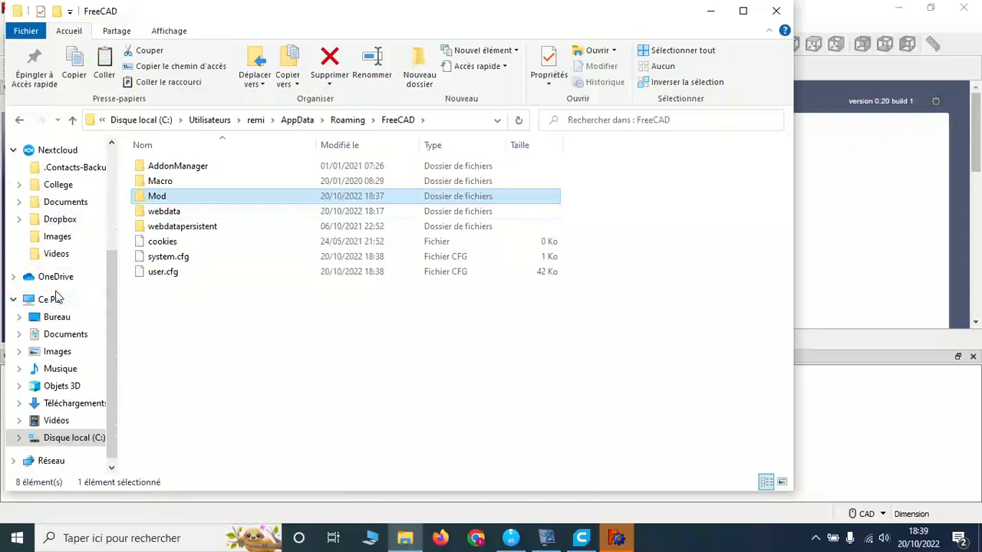
left_click(49, 300)
double_click(237, 326)
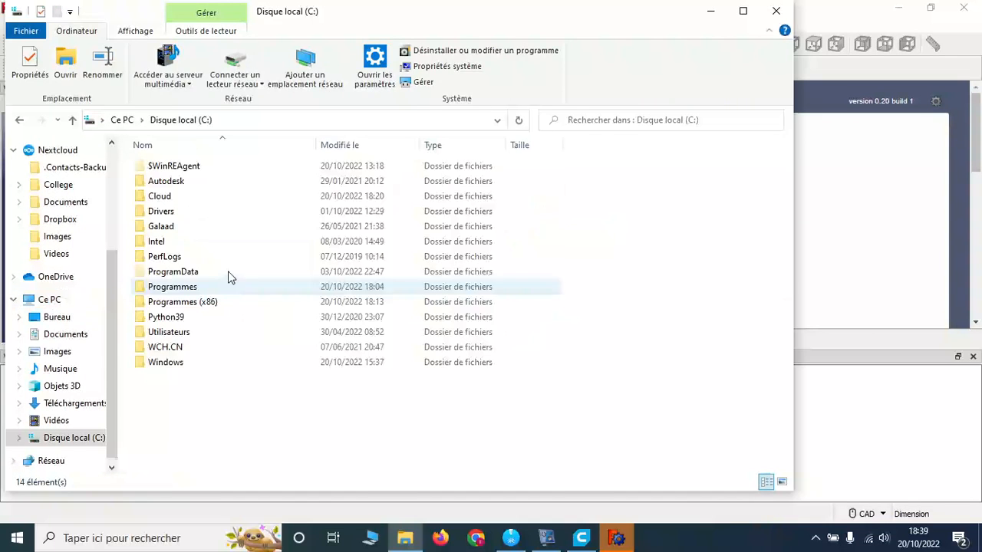
double_click(208, 290)
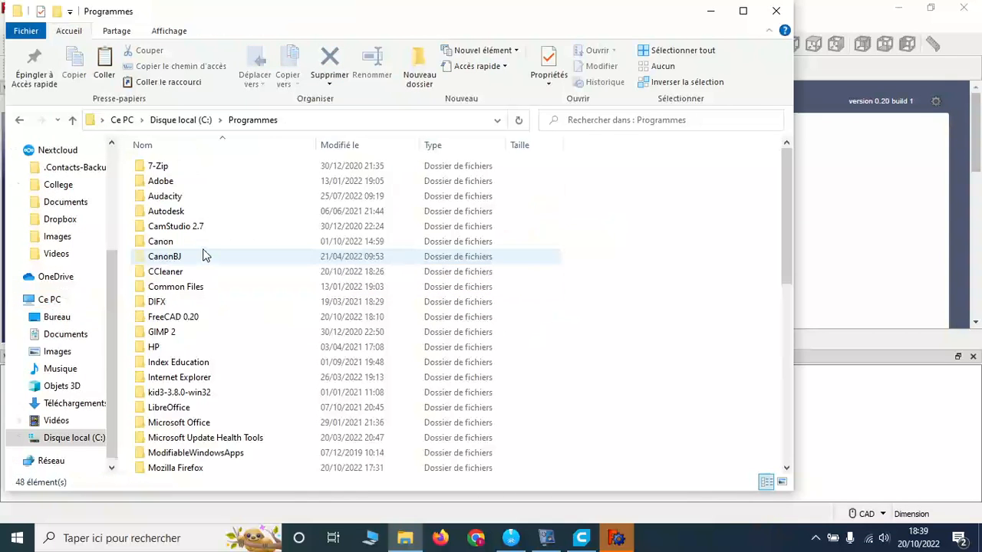
double_click(193, 317)
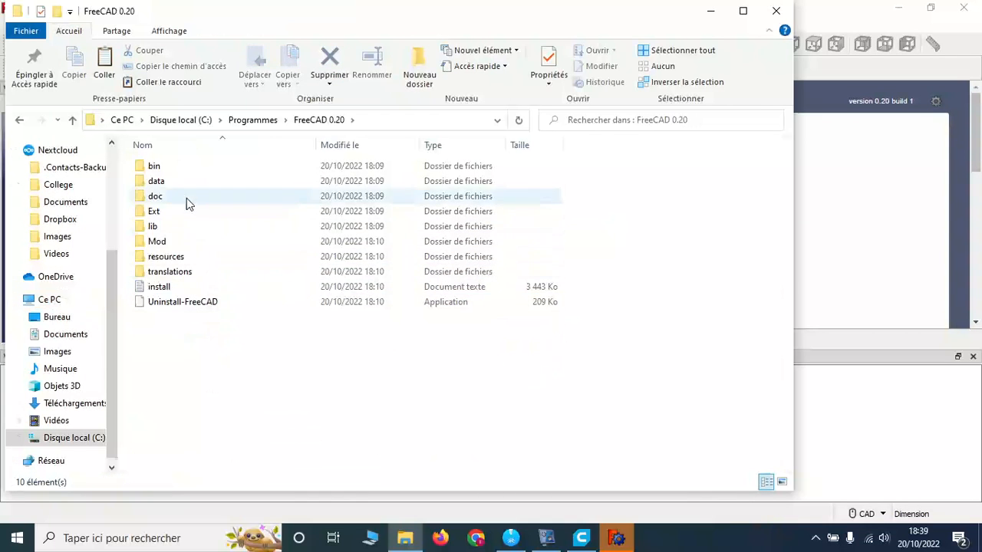
double_click(162, 242)
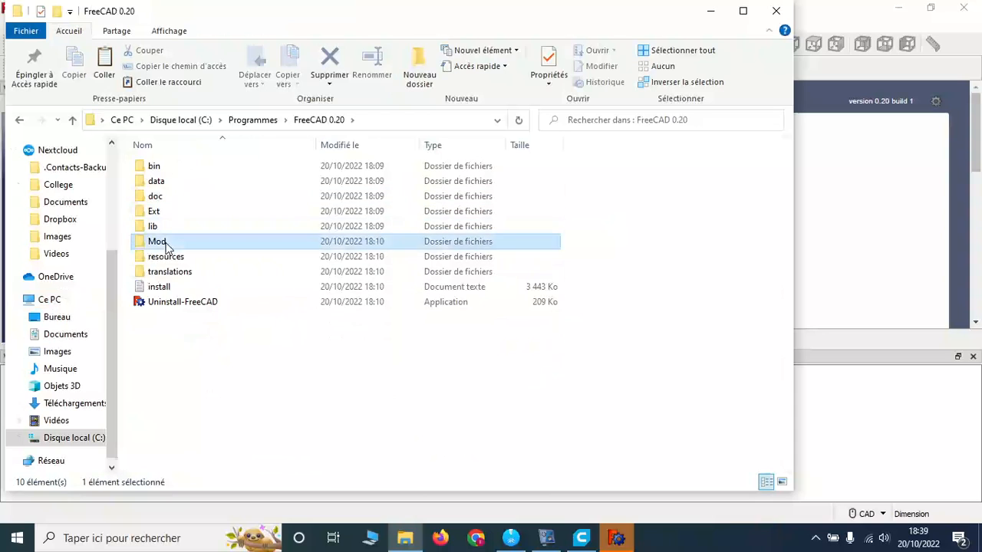
Close the File Explorer window and hide the report view in FreeCAD
left_click(319, 120)
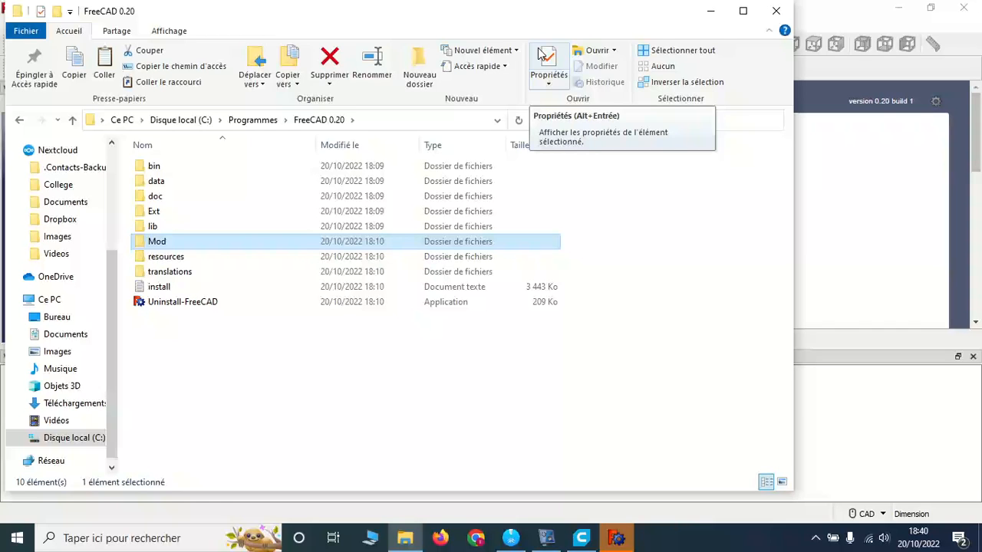
left_click(777, 13)
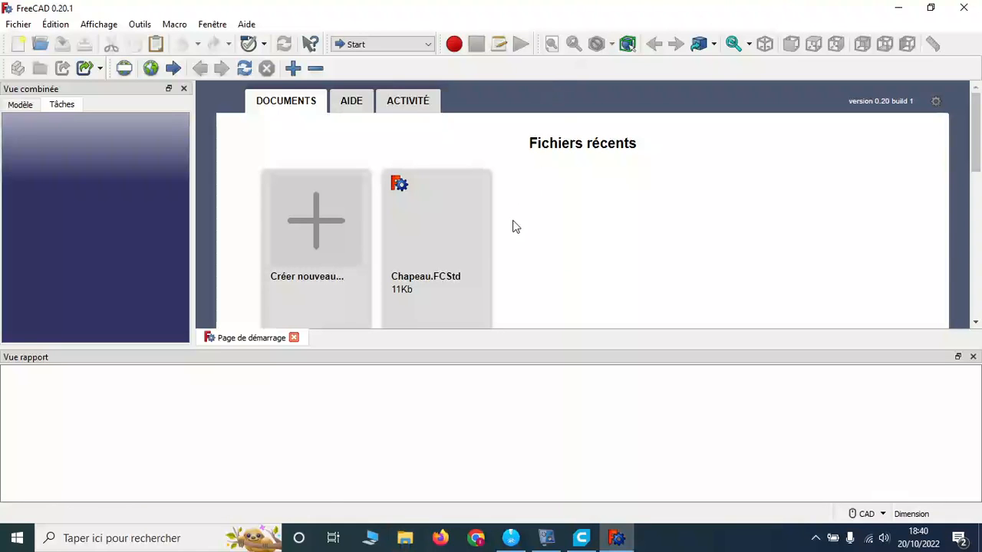
left_click(972, 357)
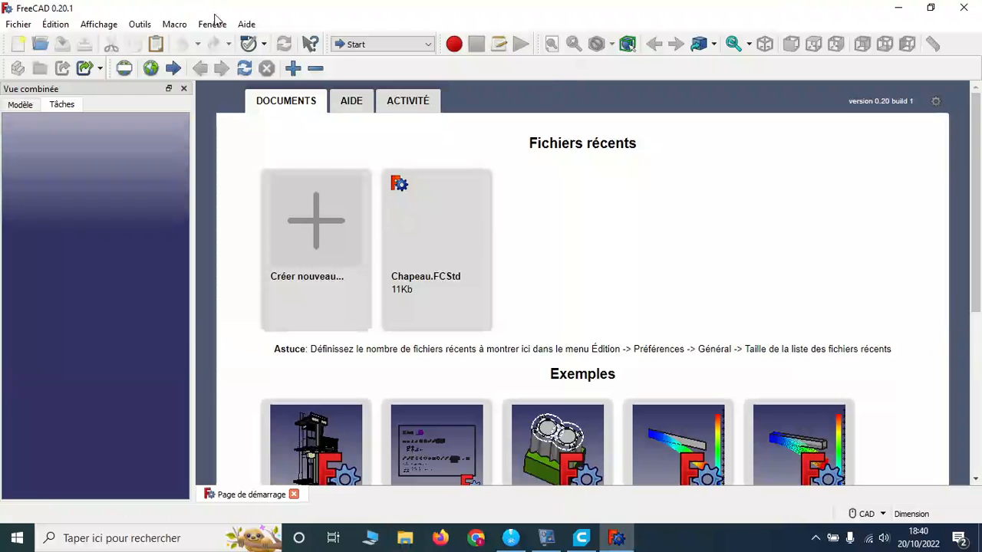
Look through the available workbenches, switch to Part Design and close the start page
left_click(357, 44)
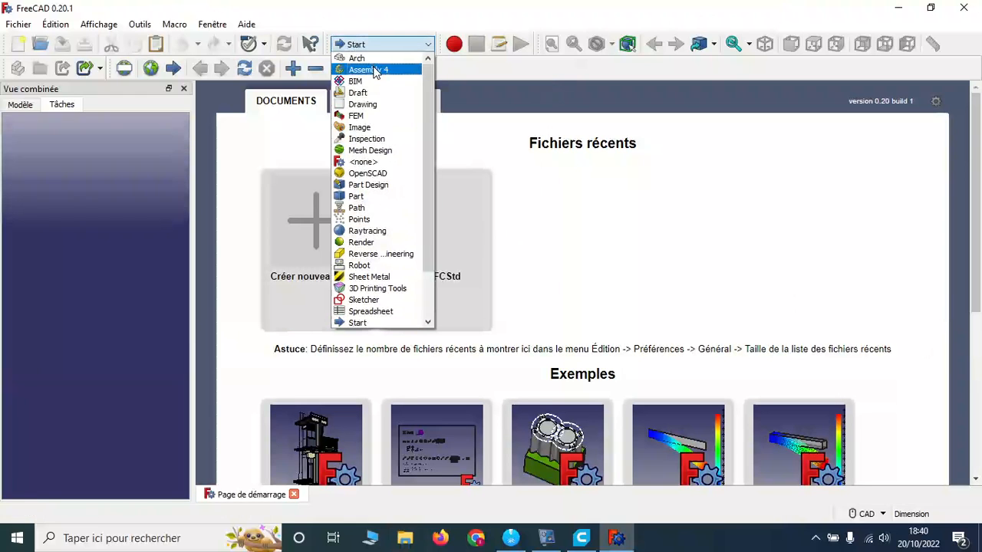
scroll(366, 167, "down", 1)
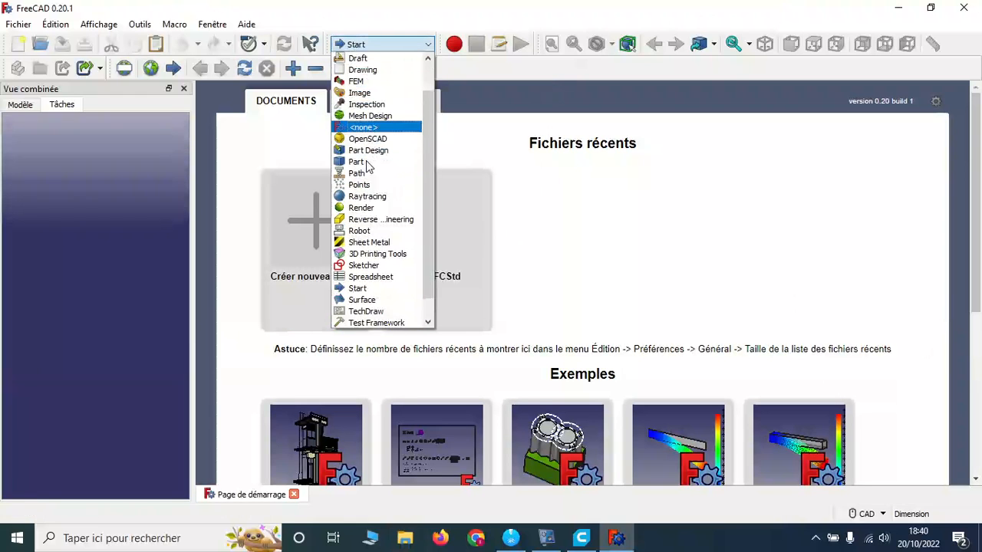
scroll(372, 244, "down", 1)
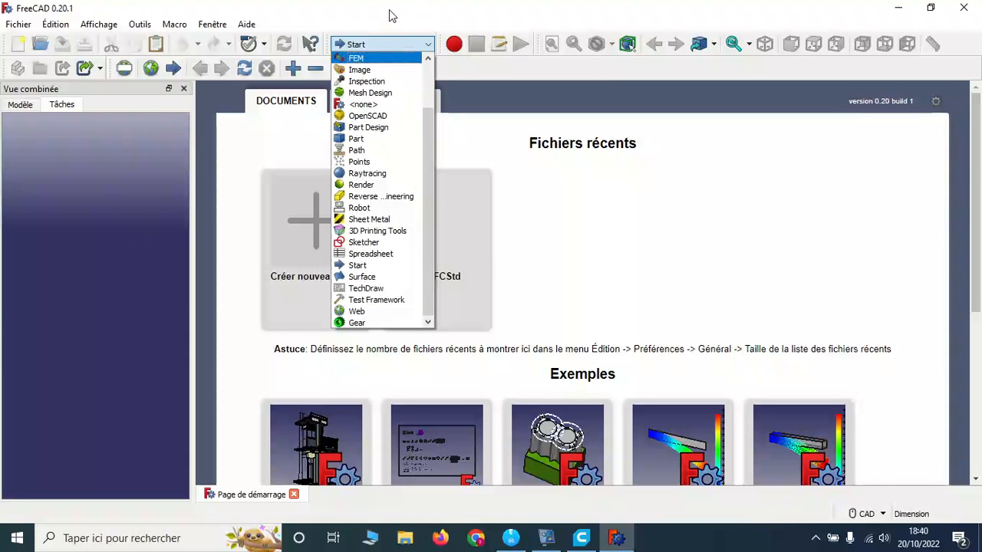
left_click(389, 16)
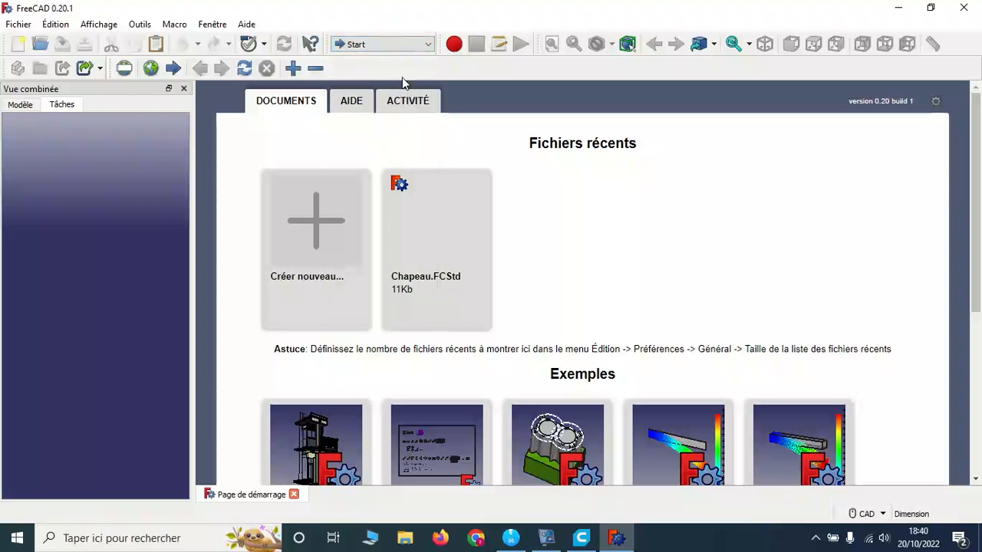
left_click(425, 45)
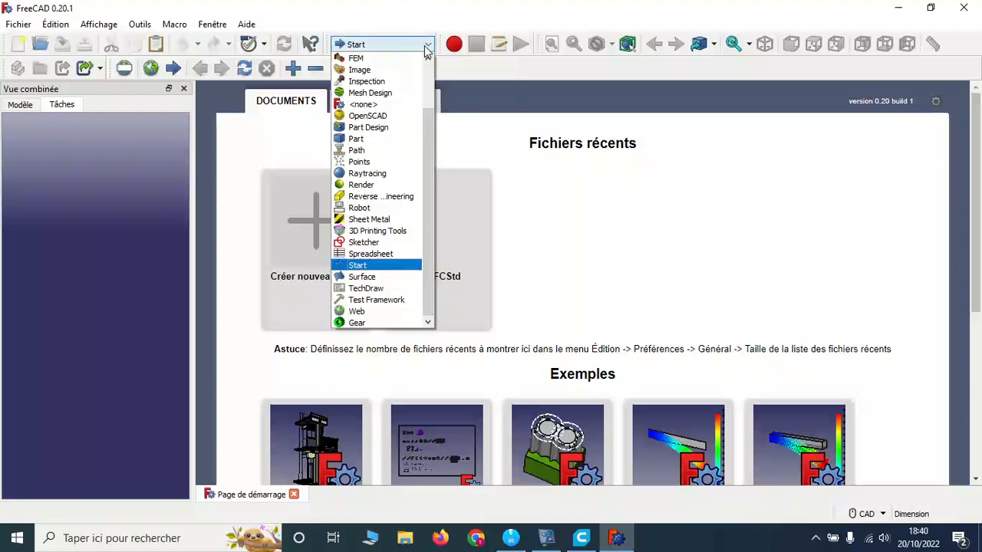
left_click(368, 128)
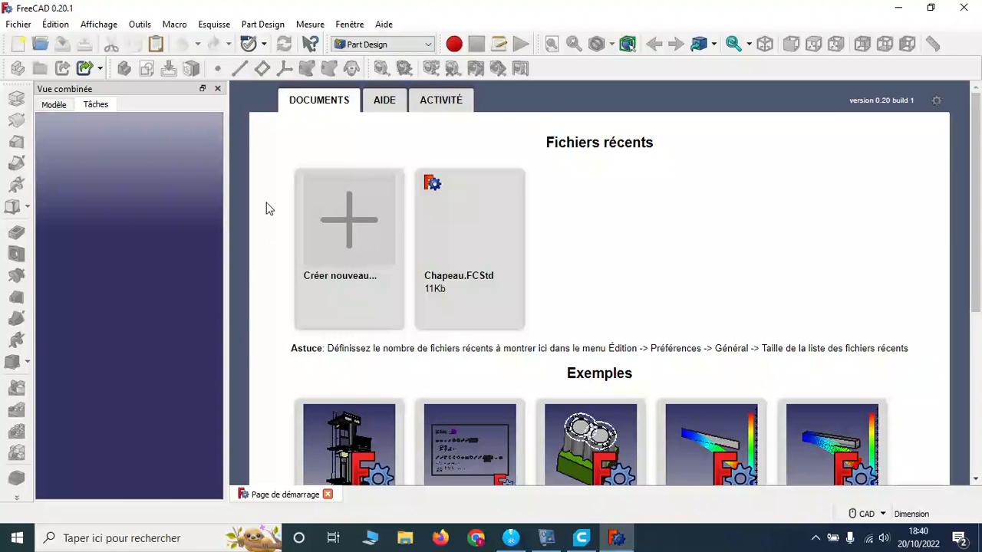
left_click(329, 495)
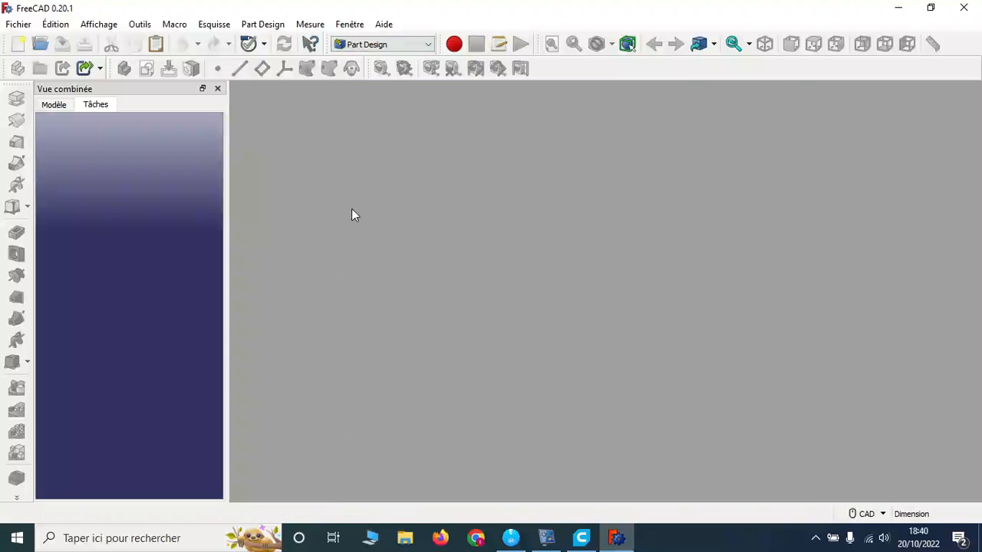
Create a new document and dock the Part Design modelling toolbar horizontally in its own row beneath the other toolbars
left_click_drag(14, 86, 562, 67)
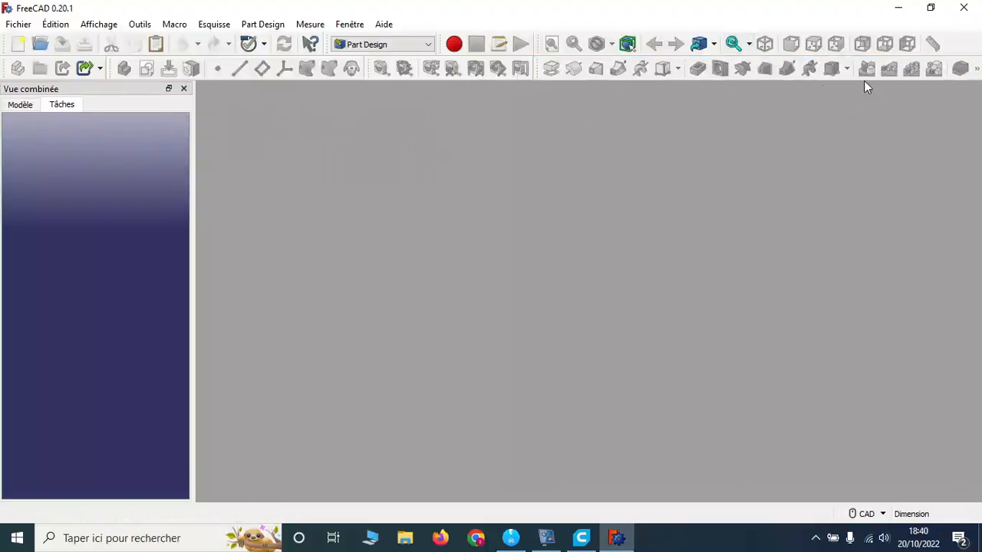
mouse_move(542, 68)
left_mouse_down()
mouse_move(459, 156)
mouse_move(548, 46)
mouse_move(546, 69)
left_mouse_up()
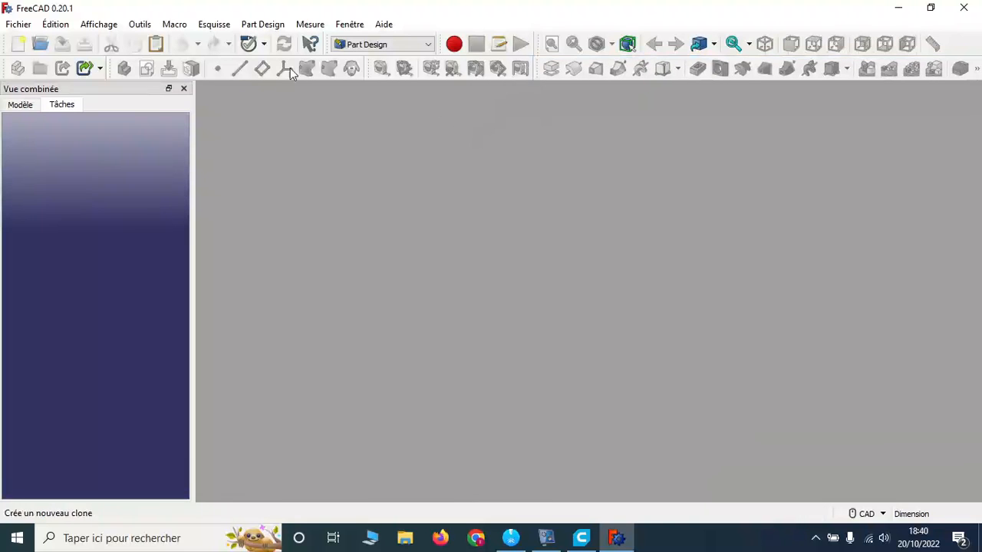
left_click(19, 46)
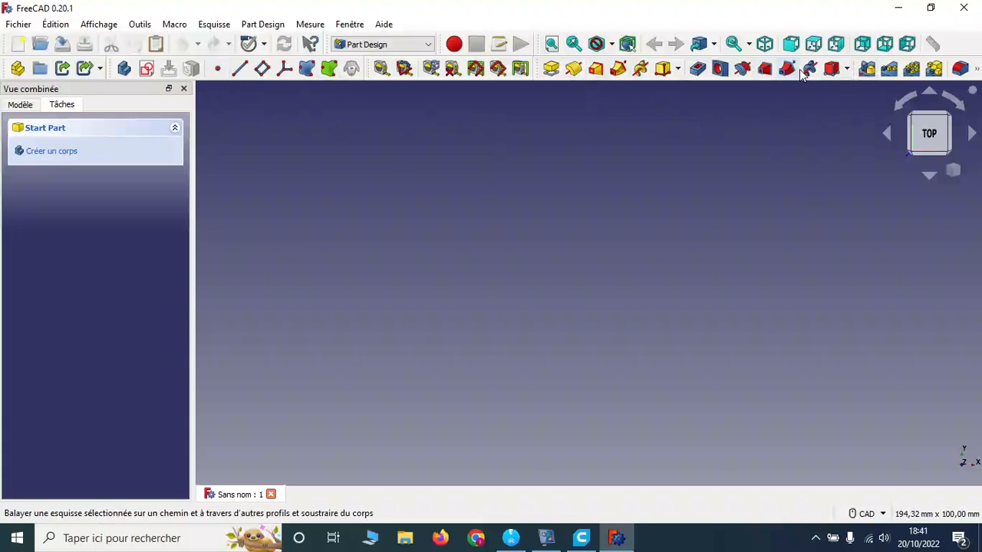
left_click_drag(537, 69, 342, 106)
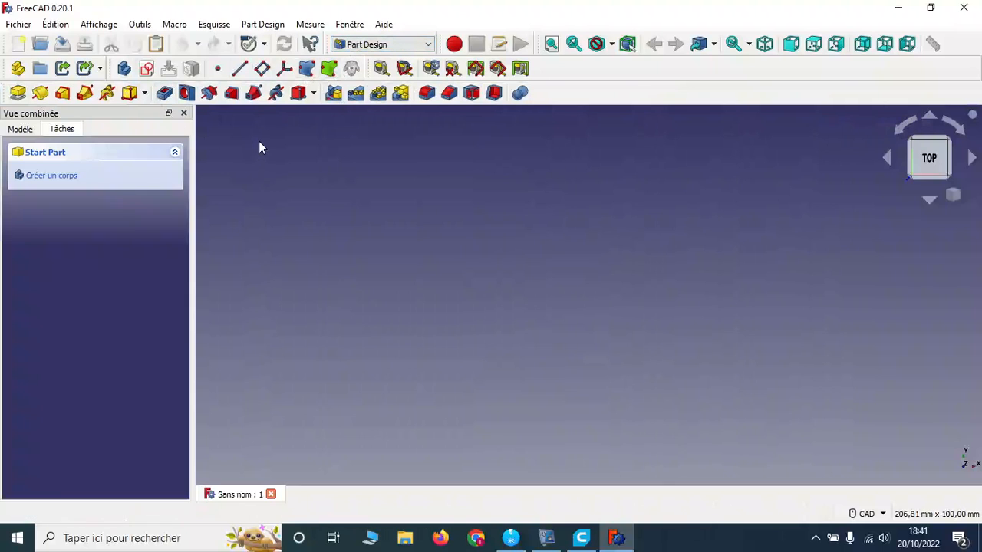
Create a body in the new document and add a sketch on its XY_Plane
left_click(124, 71)
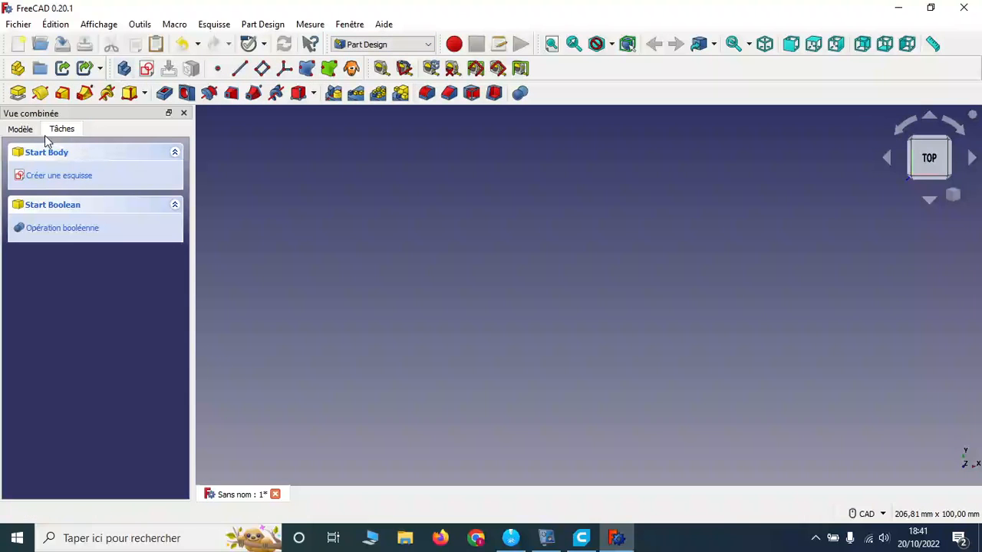
left_click(21, 130)
left_click(51, 191)
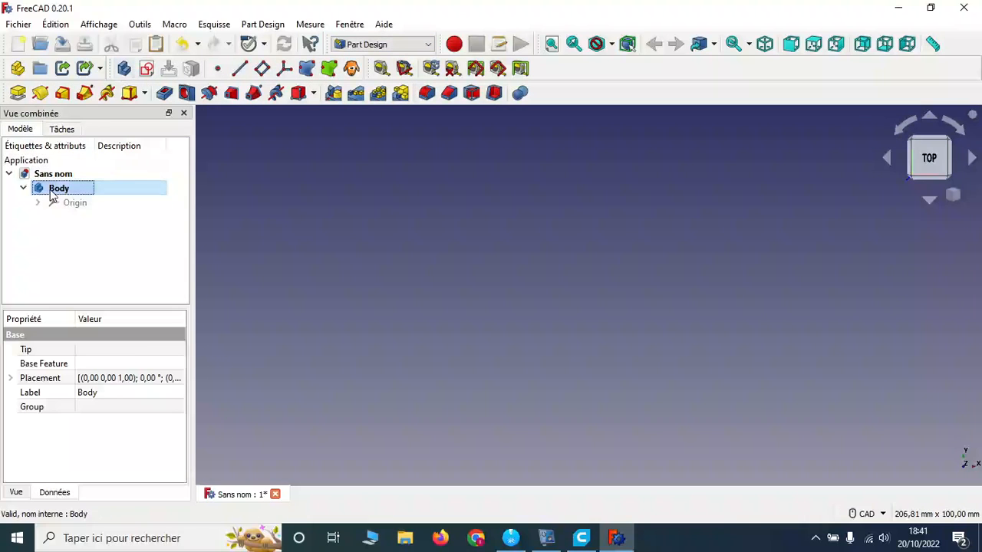
left_click(146, 69)
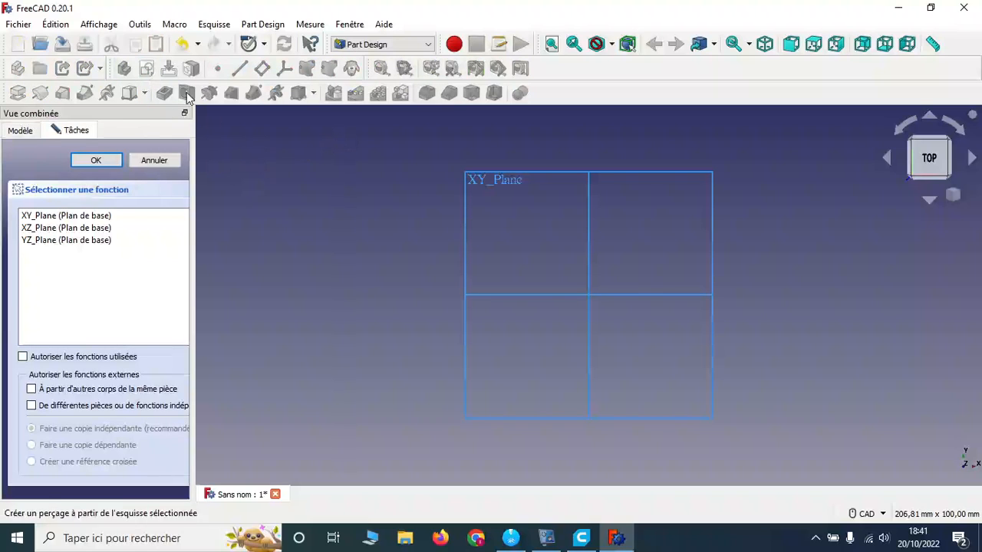
left_click(65, 215)
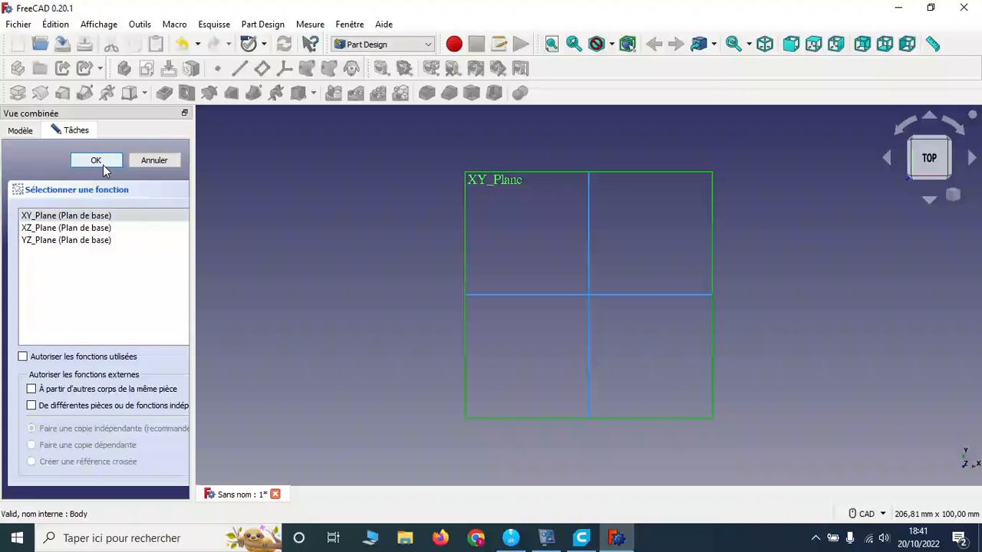
left_click(103, 164)
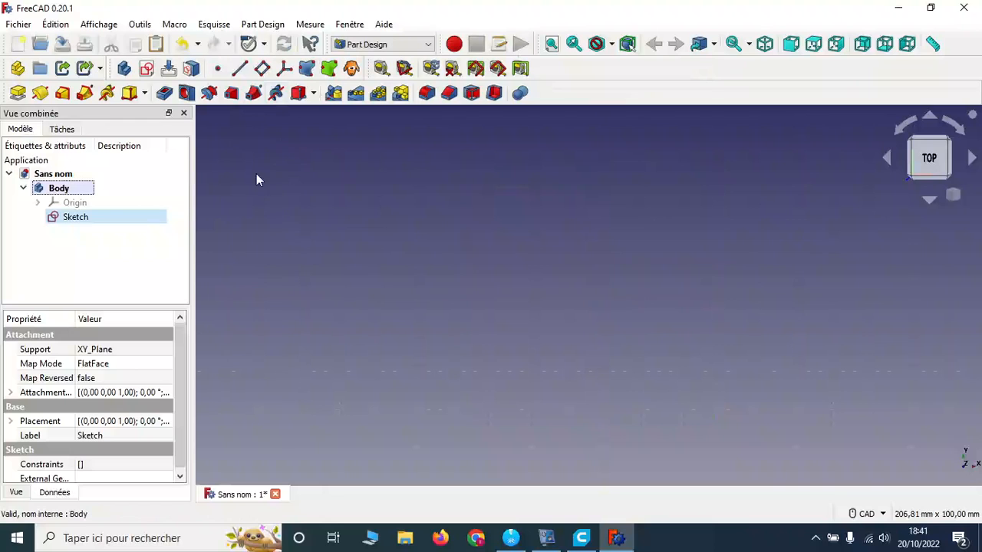
Open the new sketch for editing and widen the combined view so the sketch task options are fully readable
double_click(86, 218)
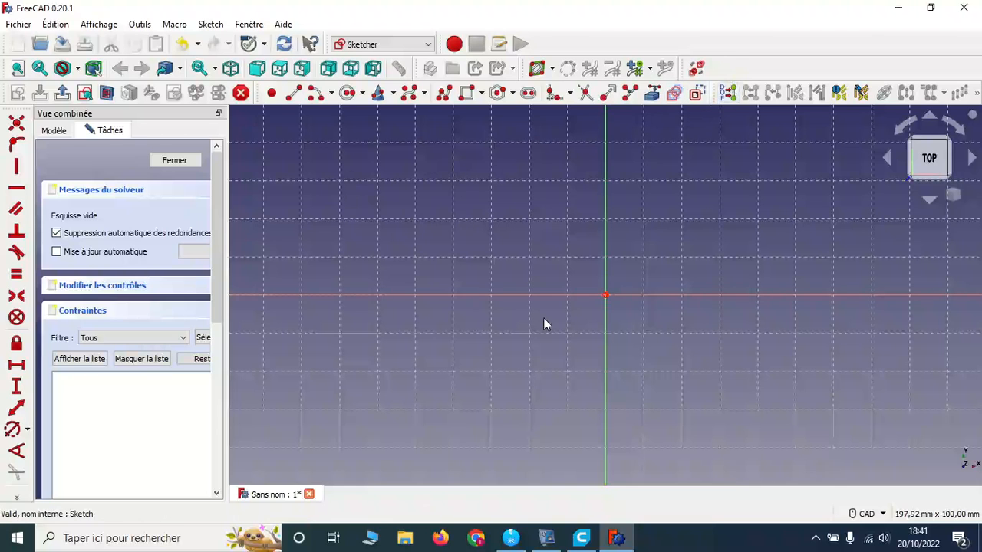
left_click_drag(230, 209, 331, 211)
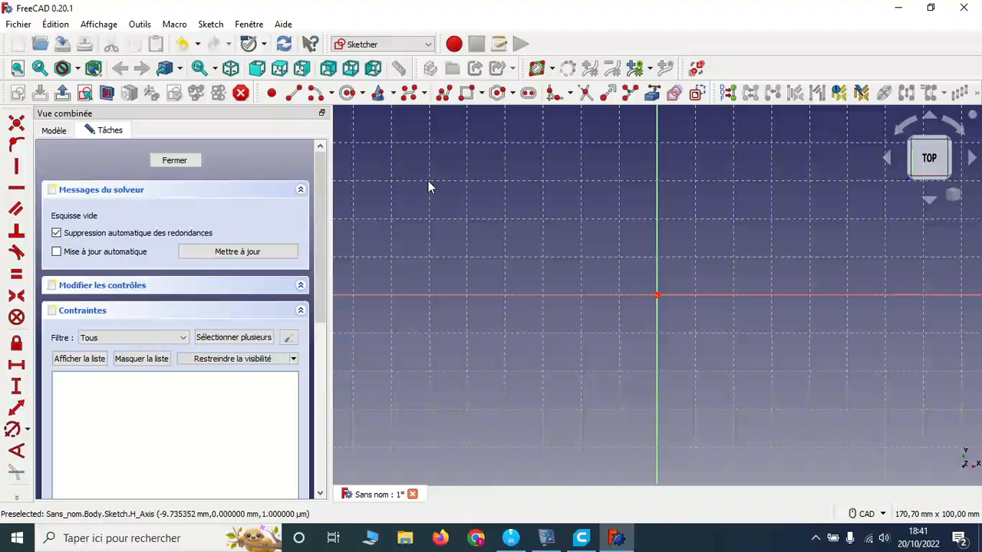
middle_click_drag(564, 233, 351, 339)
middle_click_drag(399, 201, 371, 229)
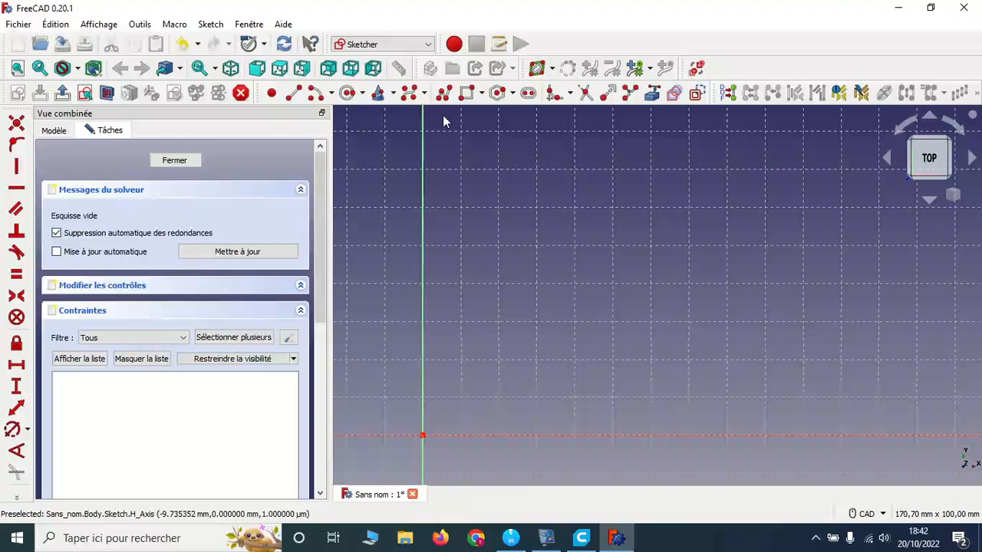
Draw a closed eight-sided polyline through the origin, about 90 mm wide and 80 mm high, with short notches beside the vertical axis and a sloping upper edge
left_click(444, 96)
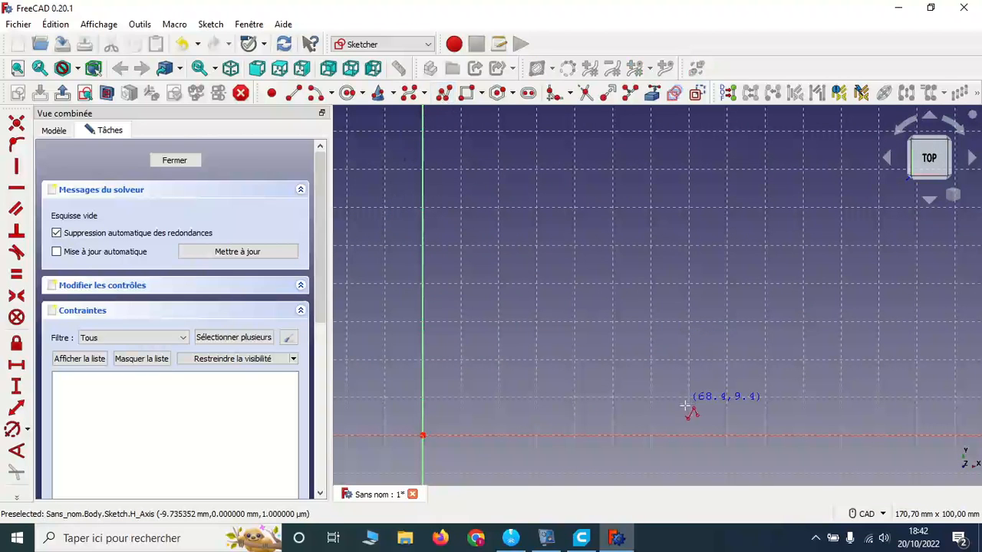
left_click(764, 397)
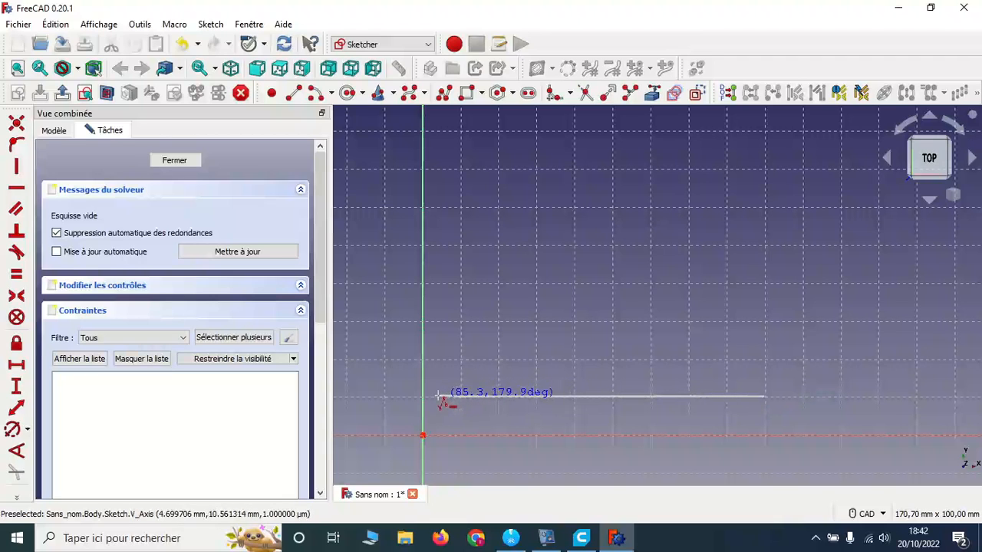
left_click(439, 397)
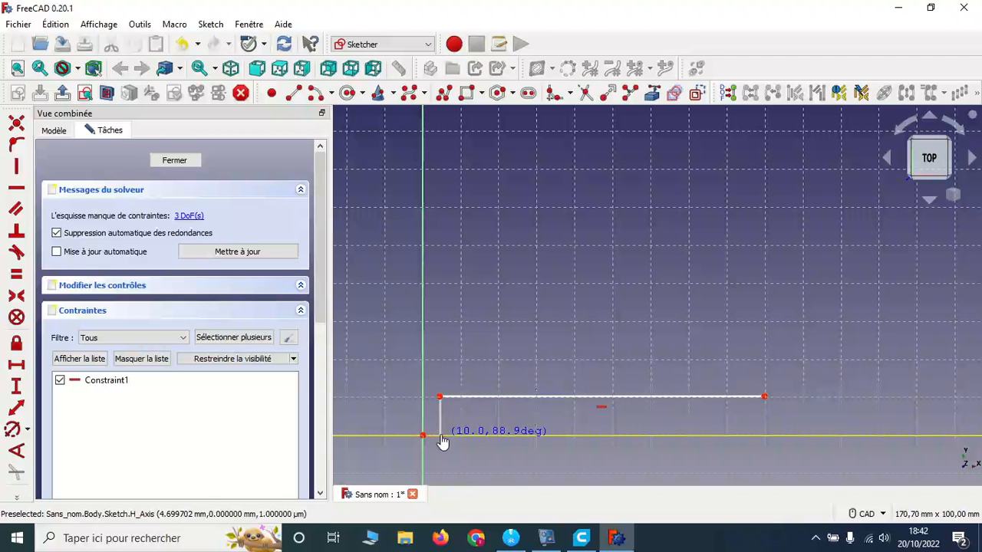
left_click(440, 436)
left_click(423, 436)
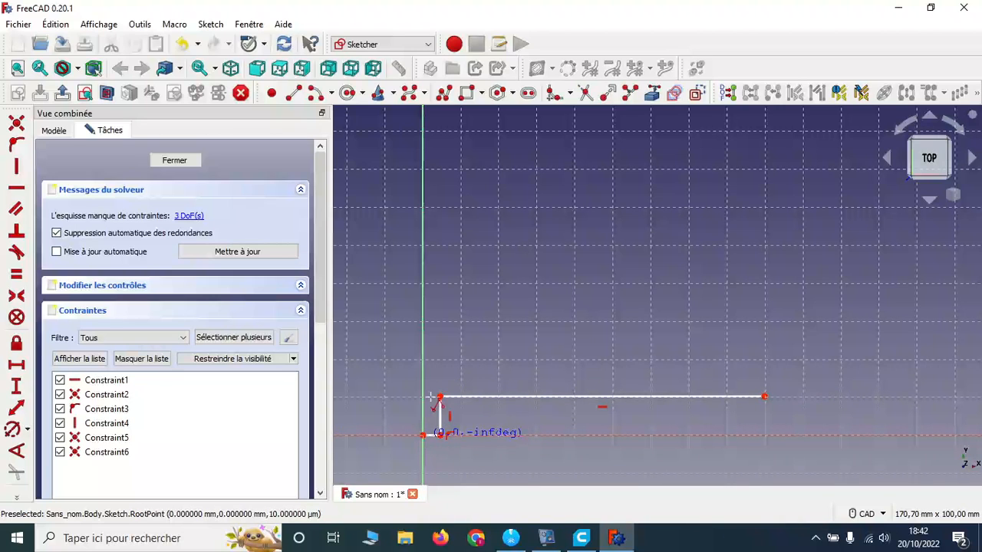
left_click(422, 129)
left_click(440, 130)
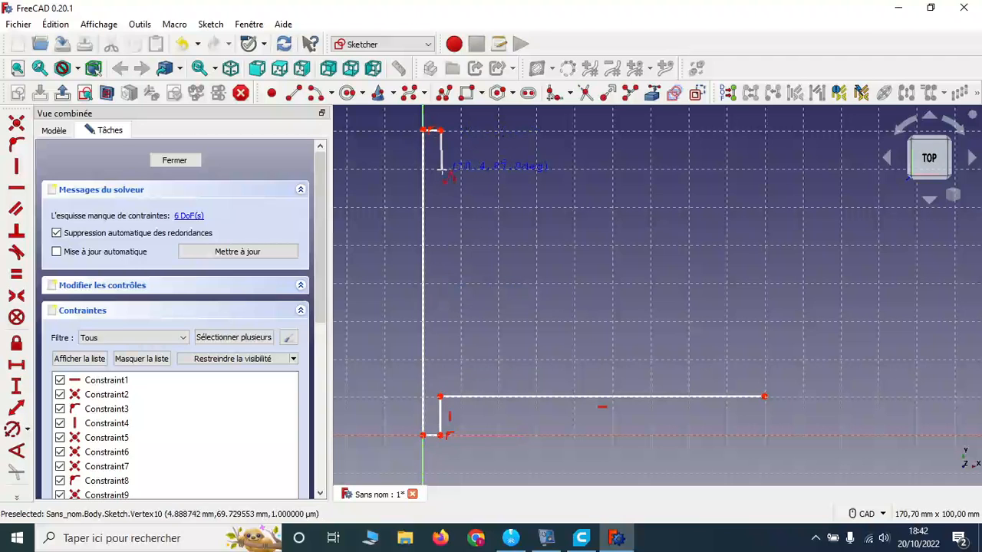
left_click(441, 169)
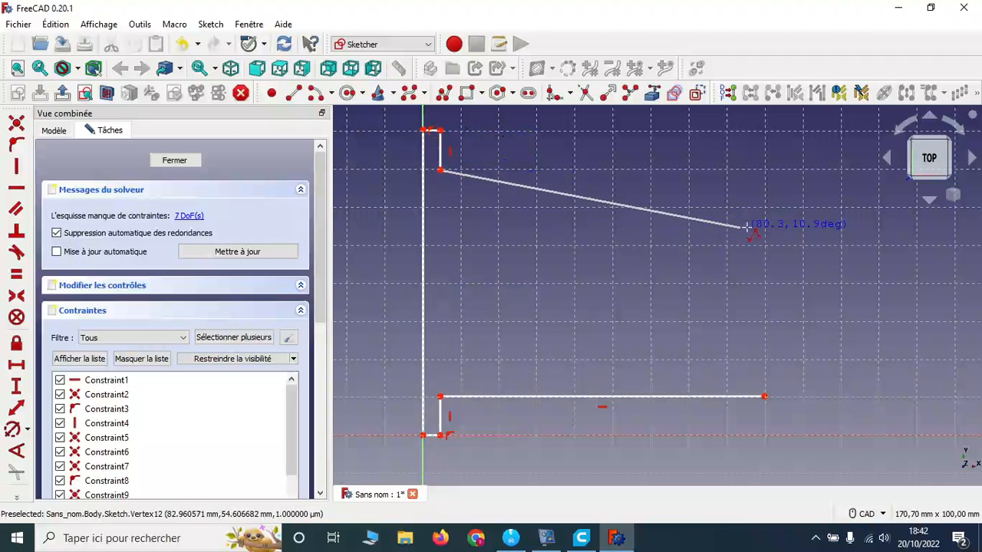
left_click(760, 228)
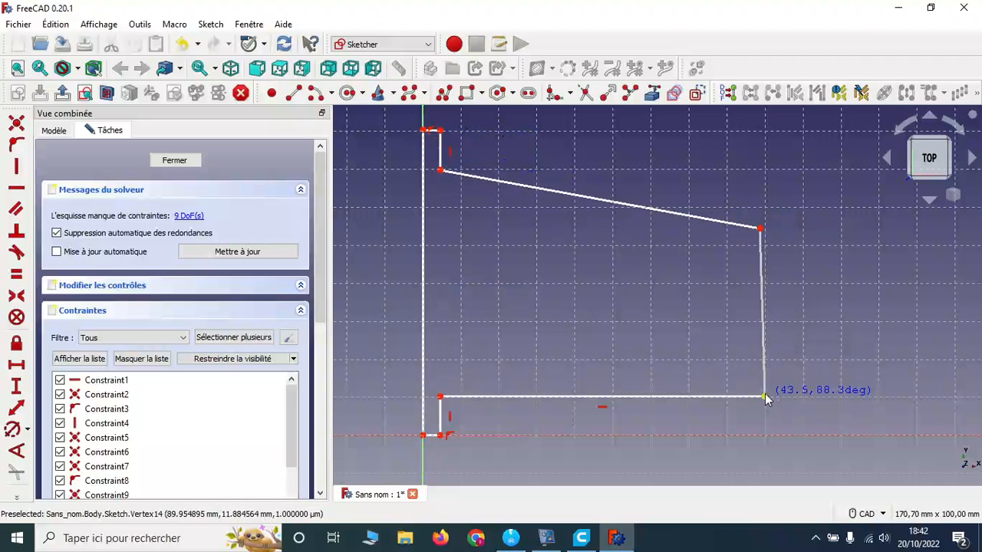
left_click(765, 398)
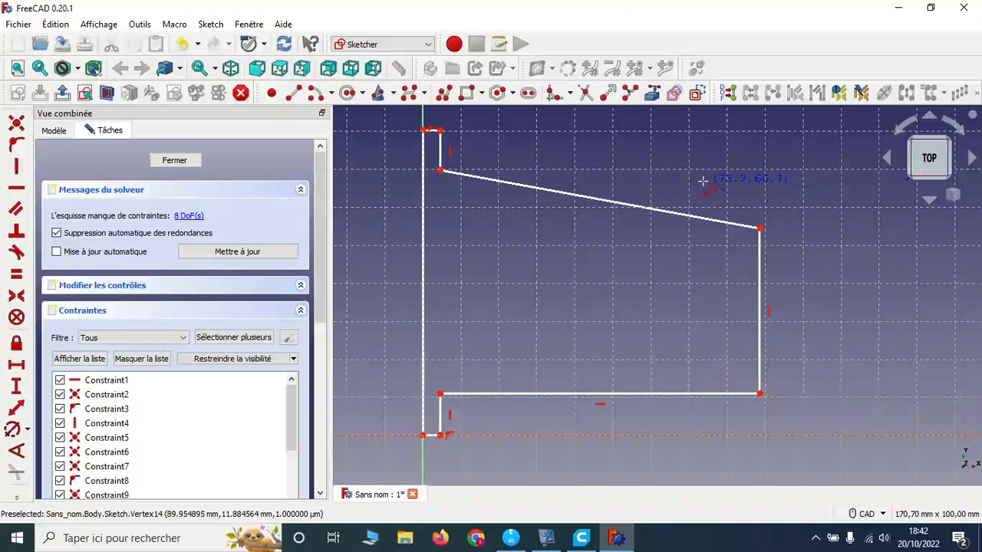
right_click(708, 168)
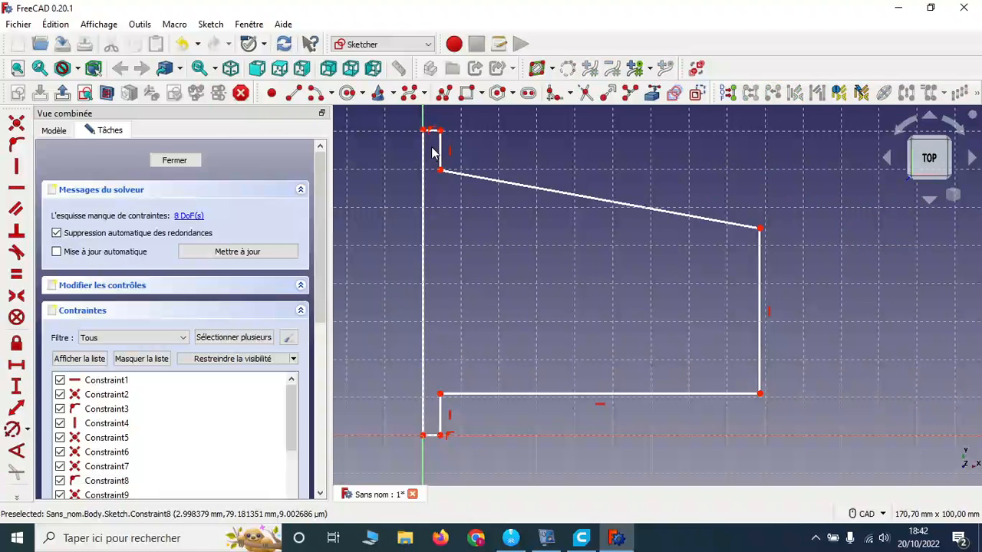
Constrain the two short horizontal edges at the ends of the profile's vertical axis side to equal length
scroll(432, 145, "up", 2)
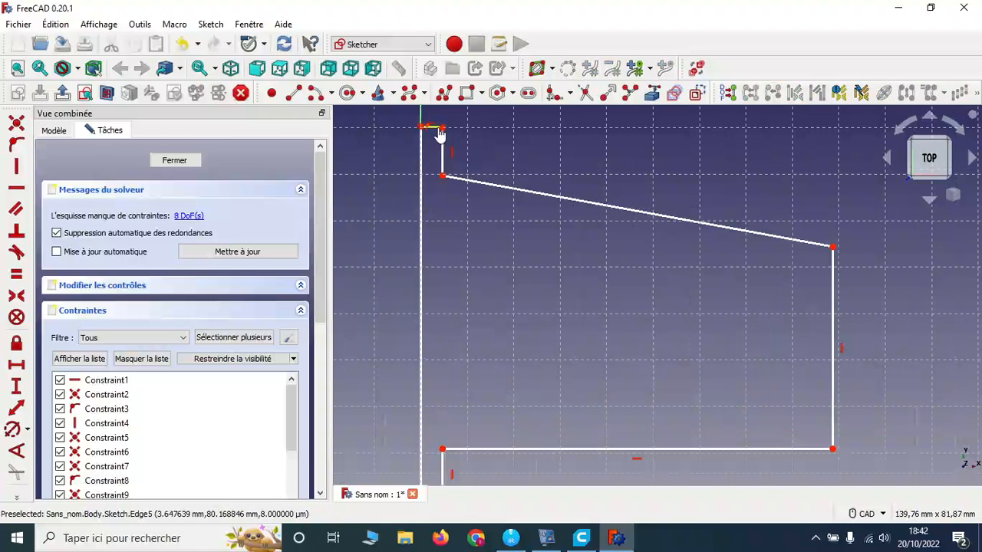
left_click(438, 128)
middle_click_drag(460, 369, 462, 320)
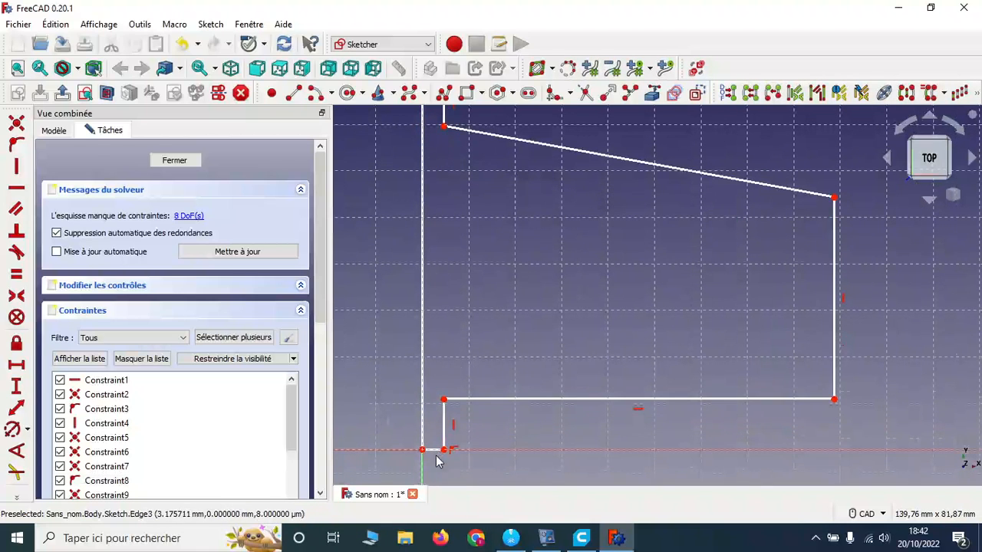
left_click(17, 276)
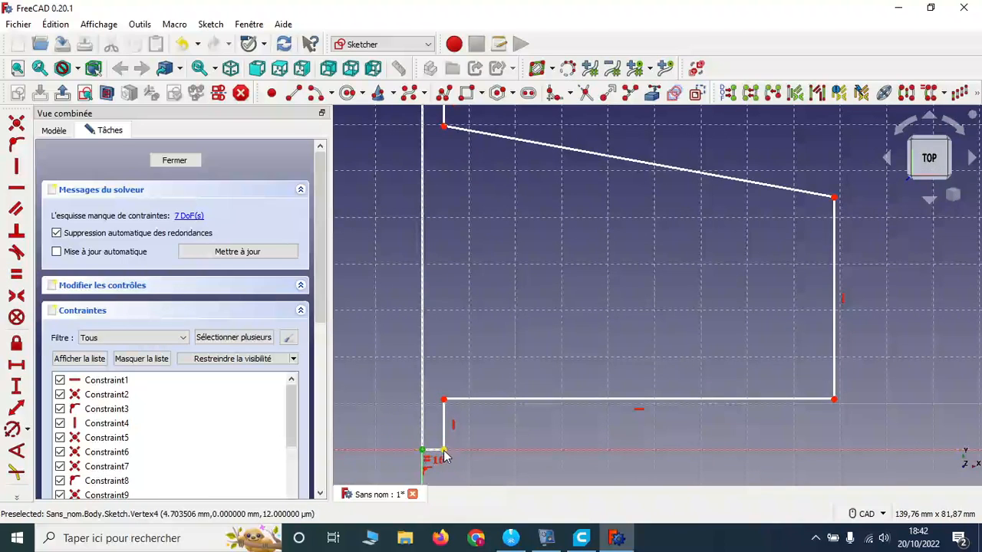
Set the horizontal length of the short edge at the origin to 3 mm and place its dimension beside the edge
left_click(19, 367)
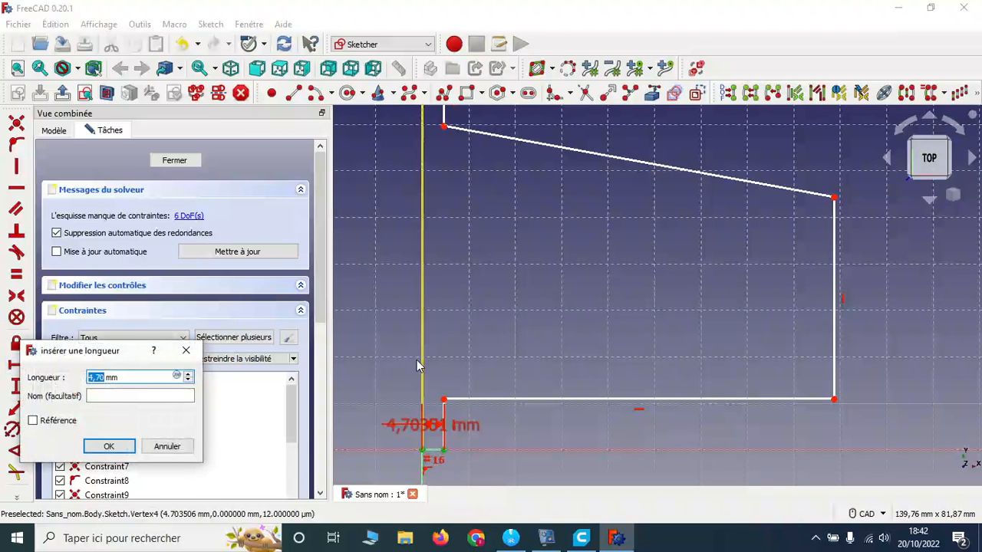
type("3")
key("Return")
left_click_drag(450, 474, 480, 472)
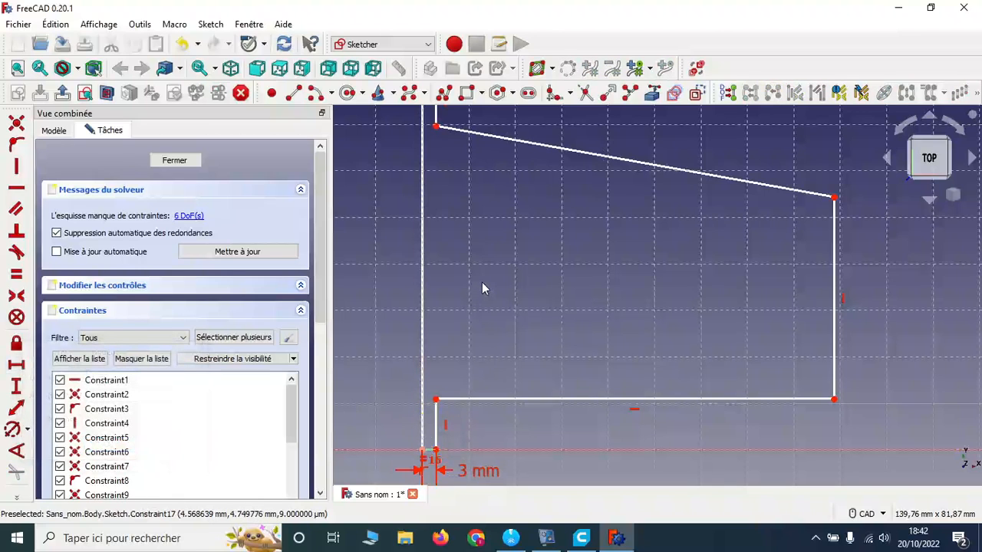
Constrain the two short vertical notch edges at the upper and lower ends of the profile to equal length
scroll(492, 260, "down", 3)
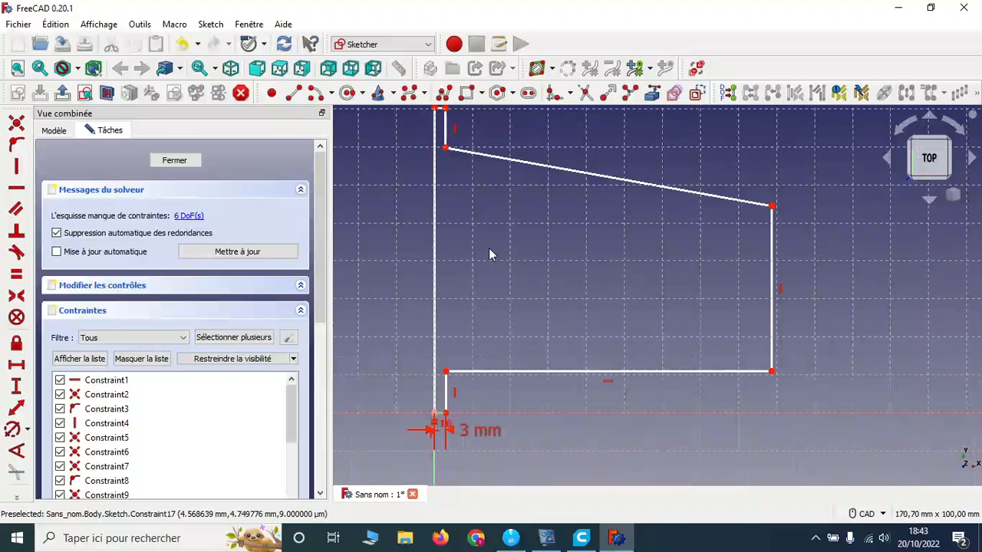
left_click(447, 128)
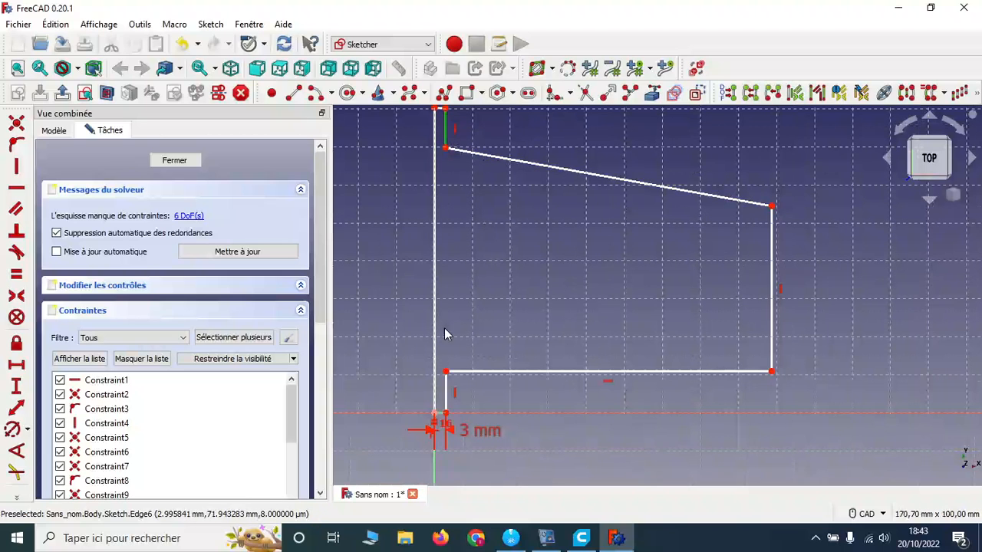
left_click(451, 392)
left_click(14, 278)
Set the vertical height of the lower notch edge to 5 mm and move its dimension clear of the vertical axis
left_click(446, 414)
left_click(447, 374)
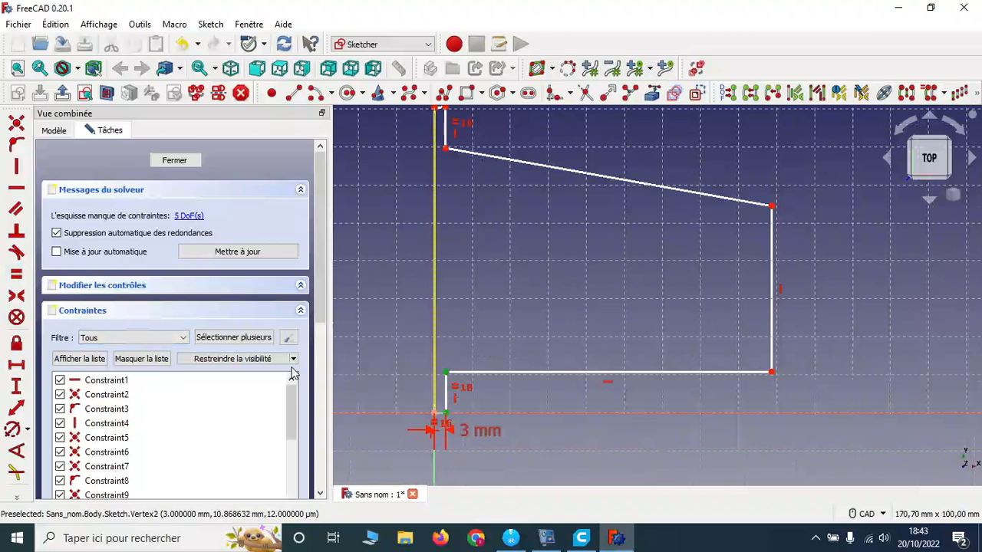
left_click(22, 388)
type("5")
key("Return")
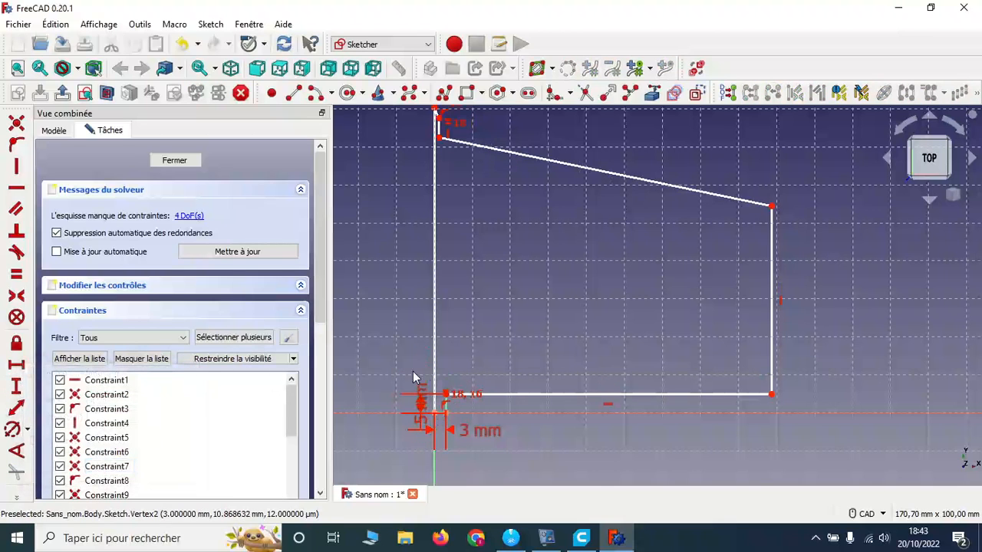
left_click_drag(417, 402, 523, 432)
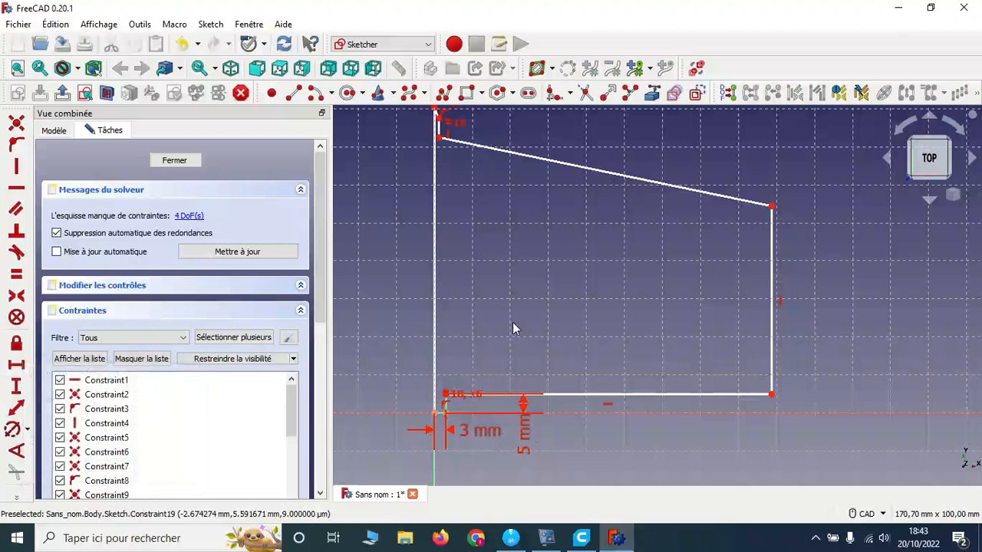
Set the horizontal distance from the origin to the profile's far lower corner to 98 mm and place the dimension below the profile
left_click(434, 414)
left_click(770, 394)
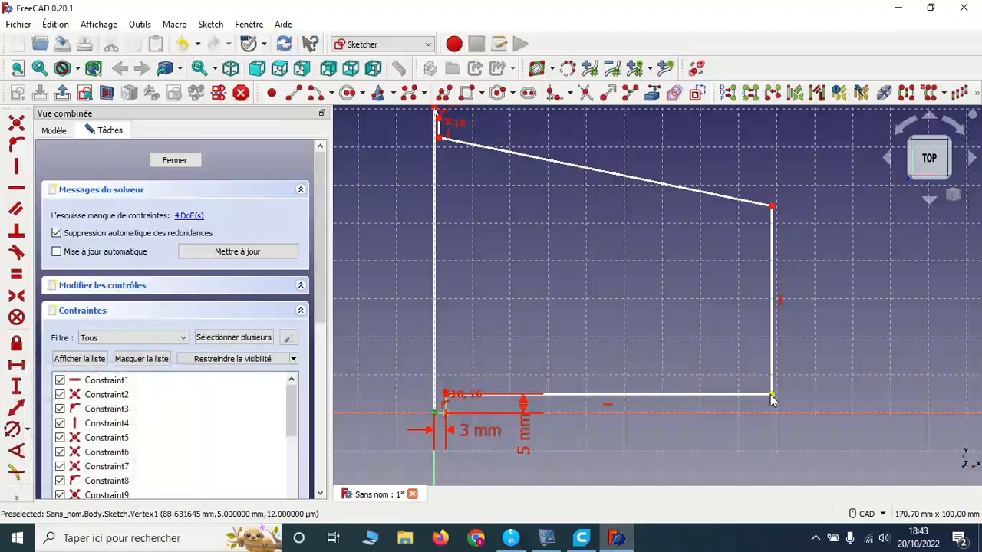
left_click(16, 364)
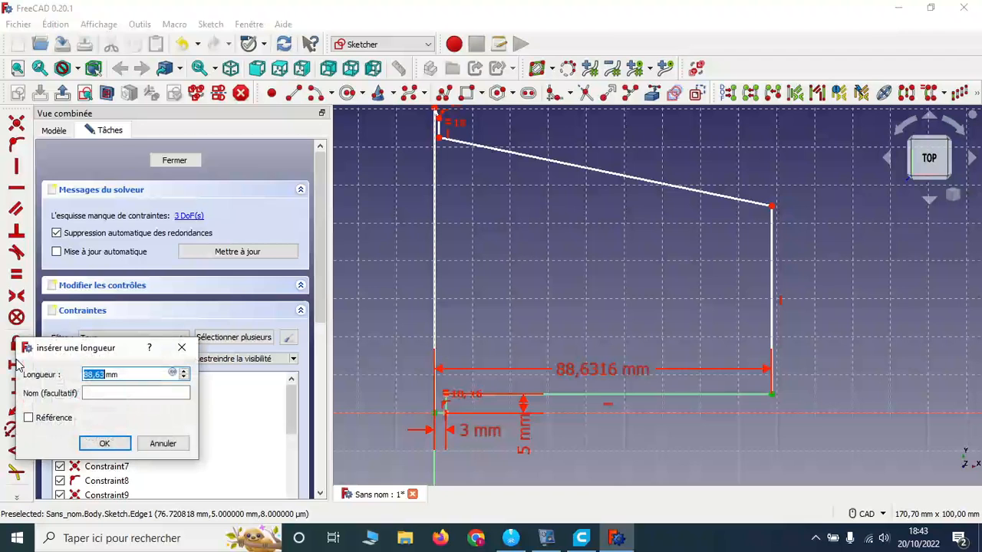
type("98")
key("Return")
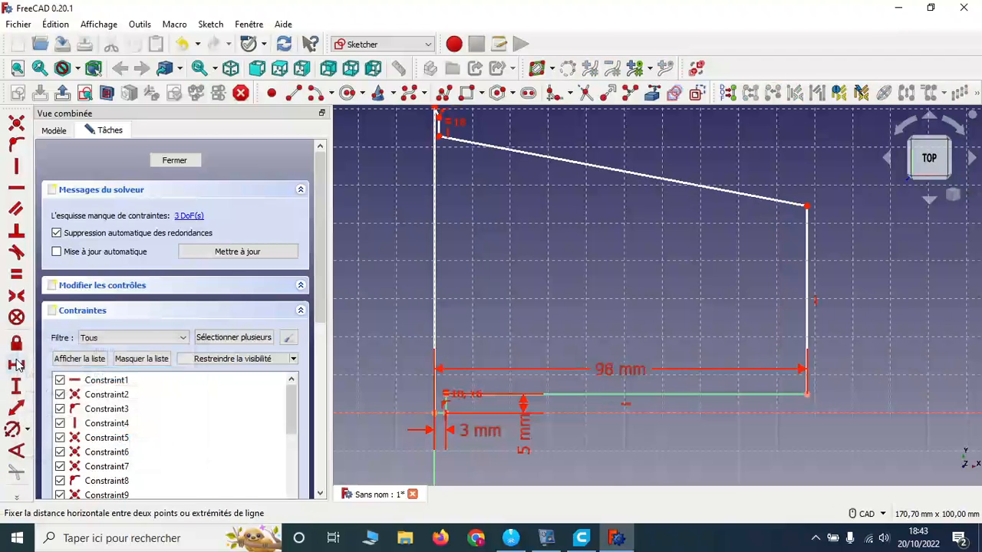
left_click_drag(607, 370, 594, 453)
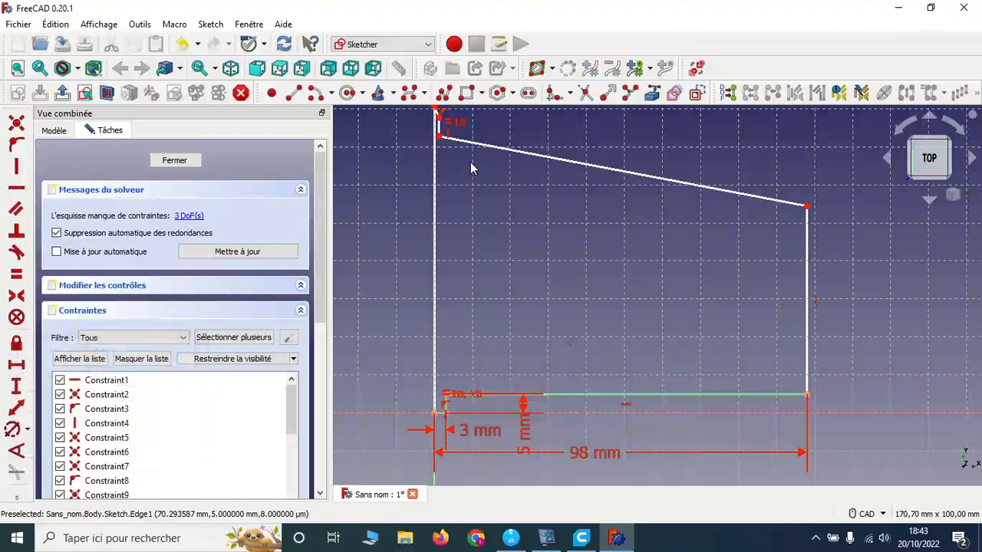
Pull the distorted upper notch back into shape and constrain its short upper edge to be horizontal
left_click_drag(443, 147, 452, 147)
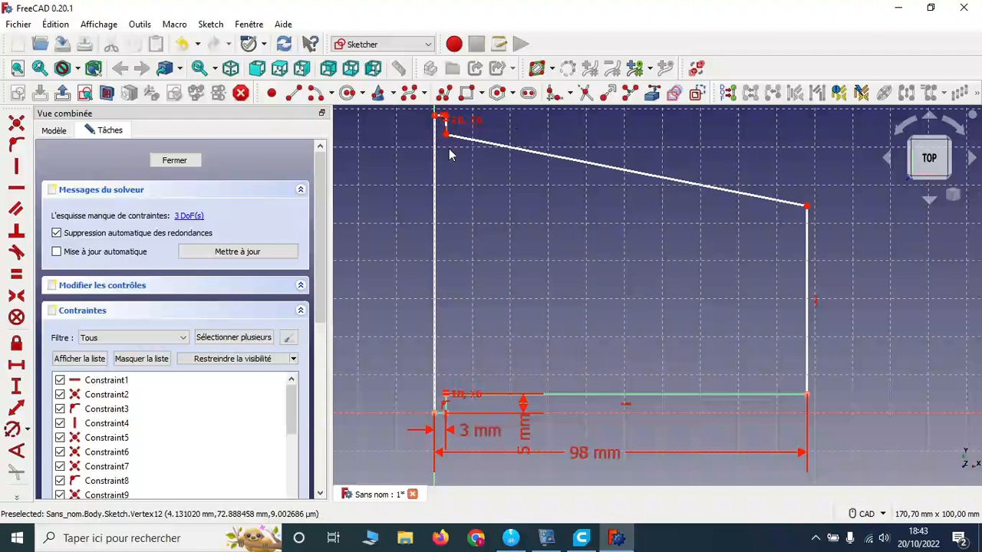
middle_click_drag(418, 143, 416, 211)
scroll(416, 210, "up", 3)
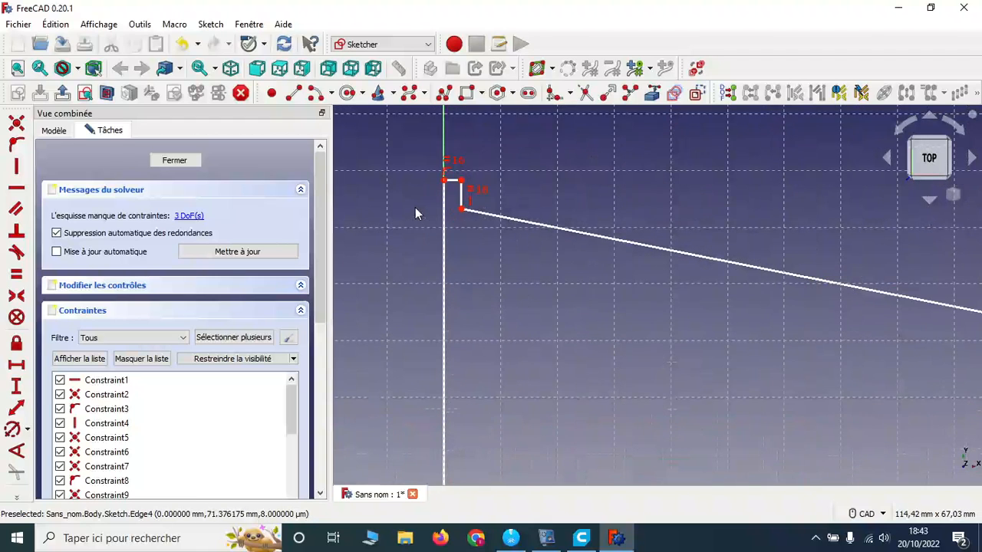
left_click(464, 177)
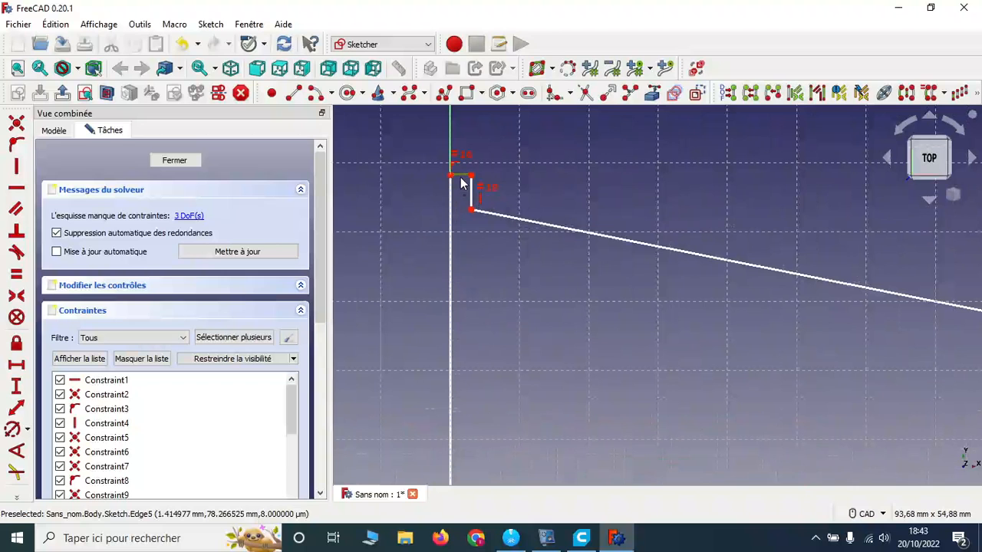
left_click(16, 188)
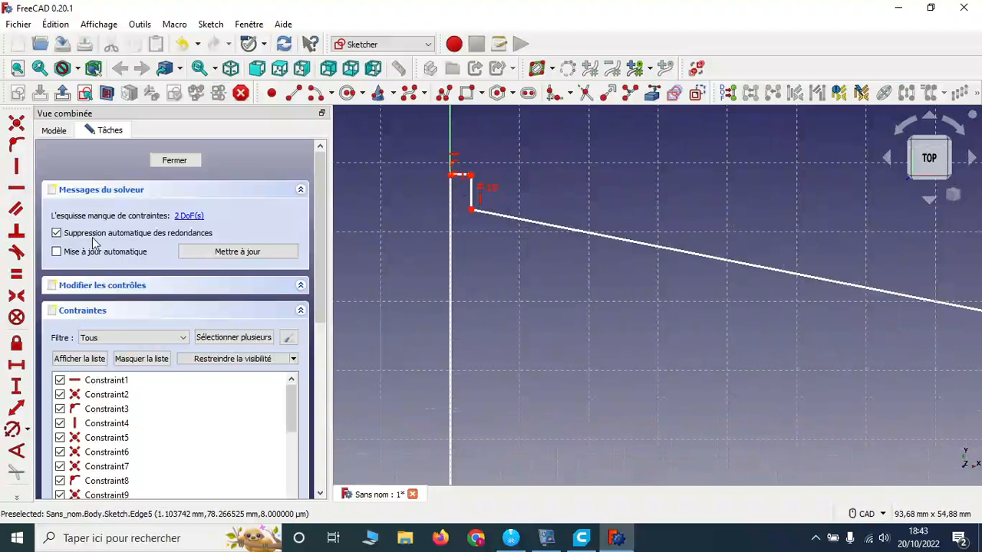
Set the vertical distance from the origin to the upper end of the profile's axis side to 86 mm
scroll(506, 273, "down", 1)
middle_click_drag(556, 356, 511, 284)
scroll(508, 279, "down", 1)
scroll(511, 285, "up", 1)
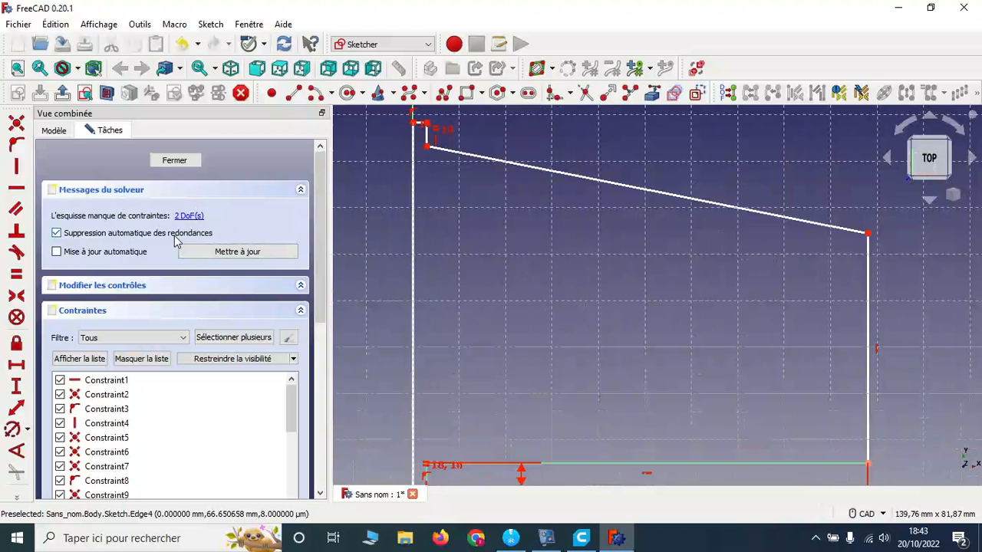
middle_click_drag(504, 260, 517, 250)
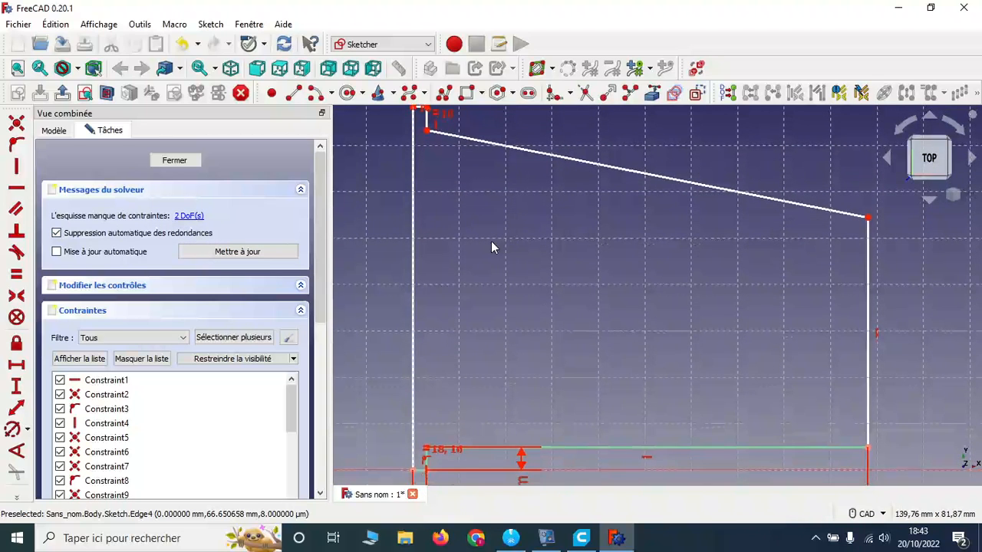
scroll(492, 242, "up", 1)
scroll(471, 268, "down", 2)
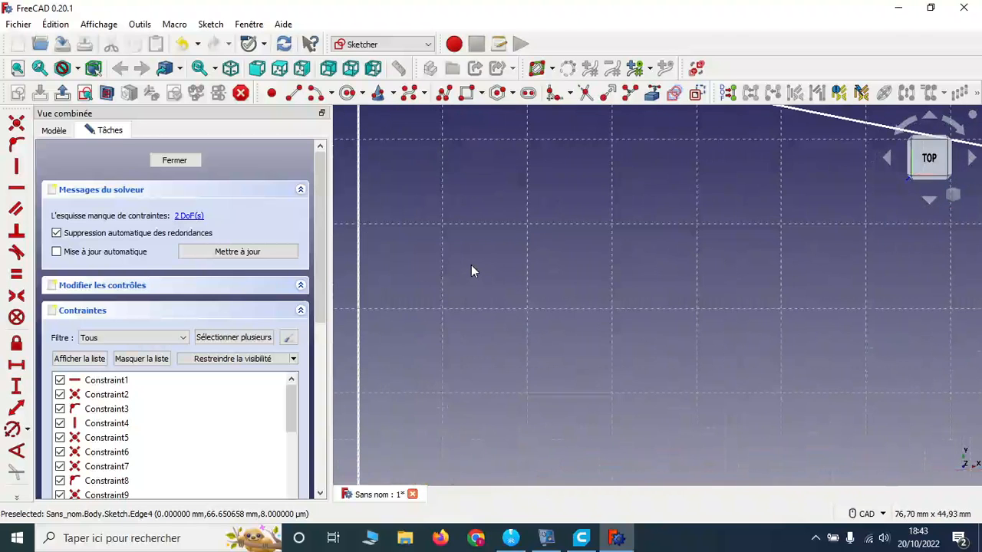
left_click(421, 436)
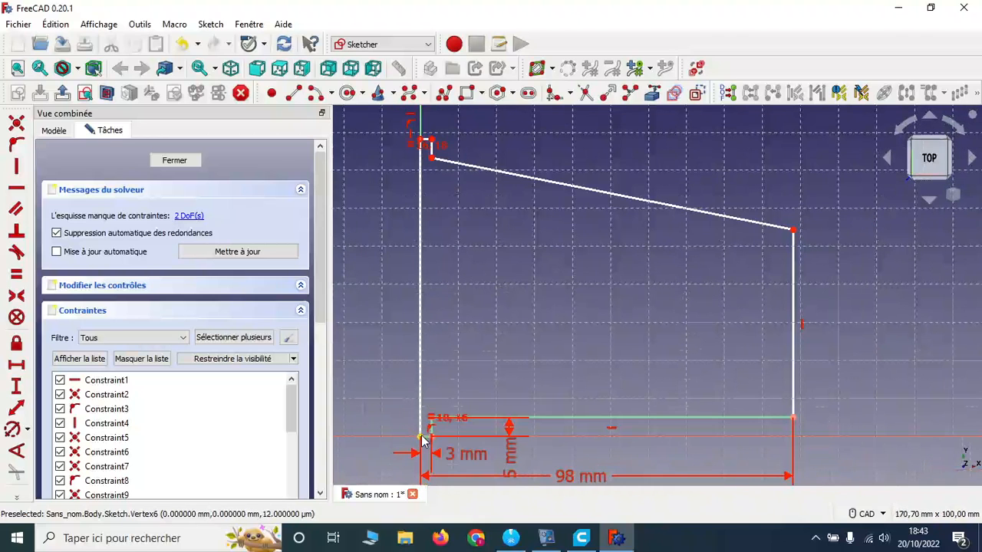
left_click(421, 140)
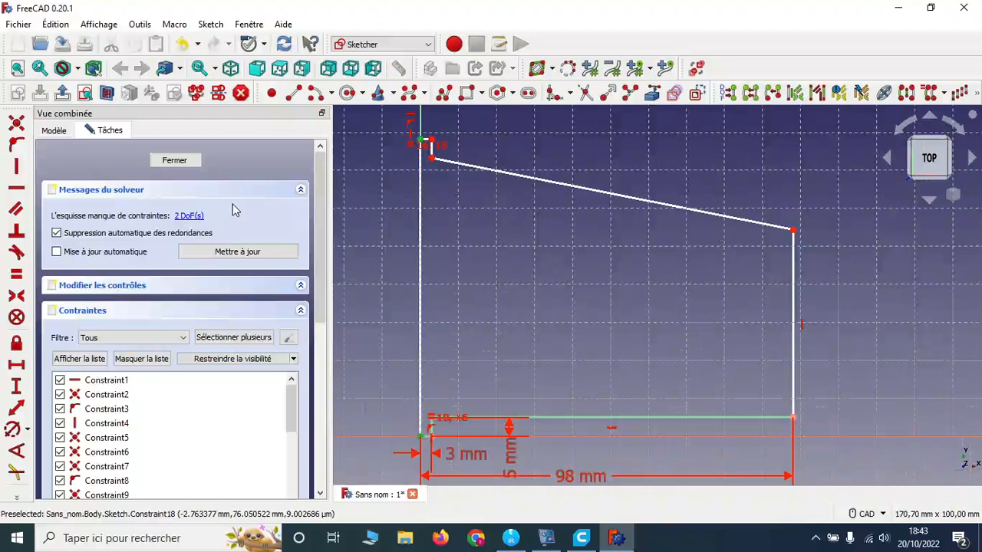
left_click(16, 385)
type("86")
key("Return")
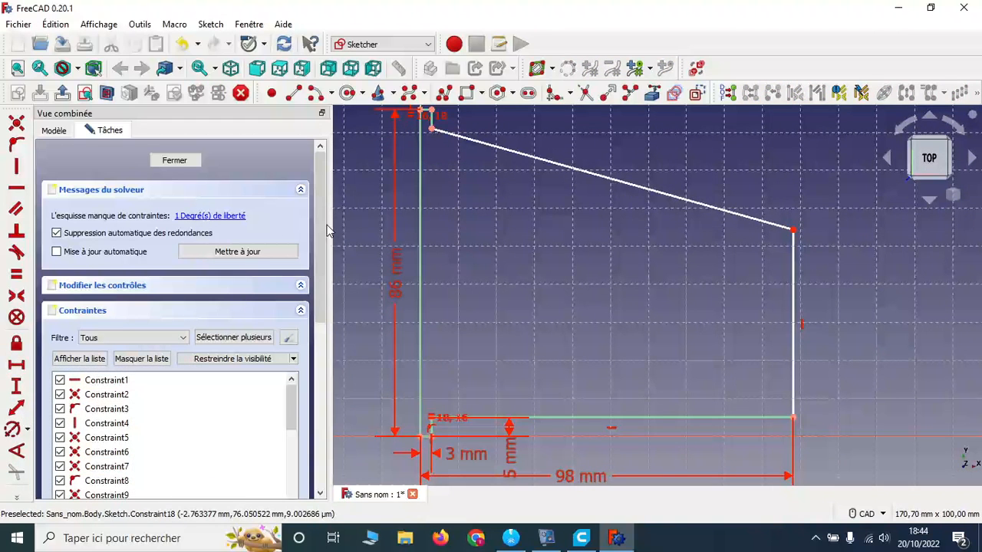
Set the height of the vertical edge farthest from the axis to 55 mm and close the sketch
left_click(794, 417)
left_click(796, 231)
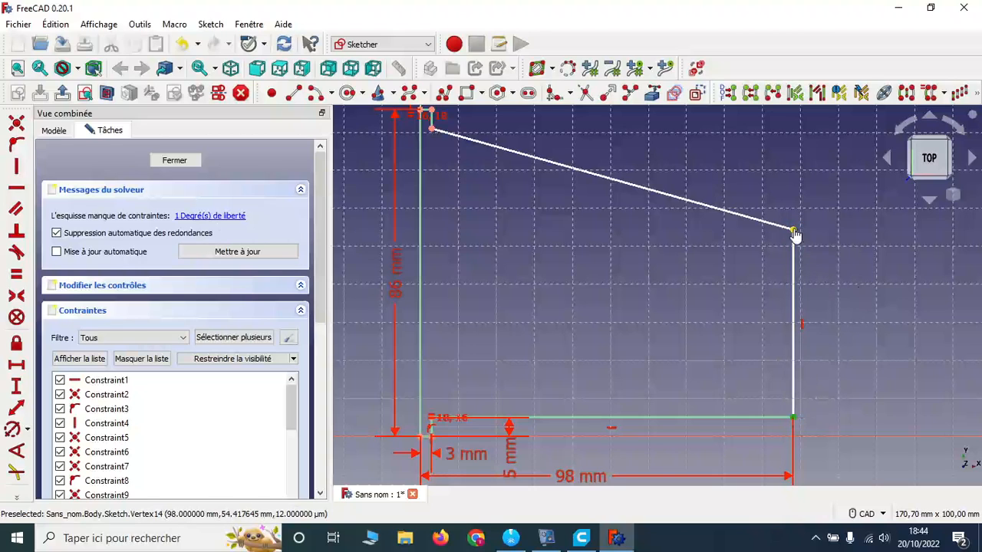
left_click(18, 388)
type("55")
key("Return")
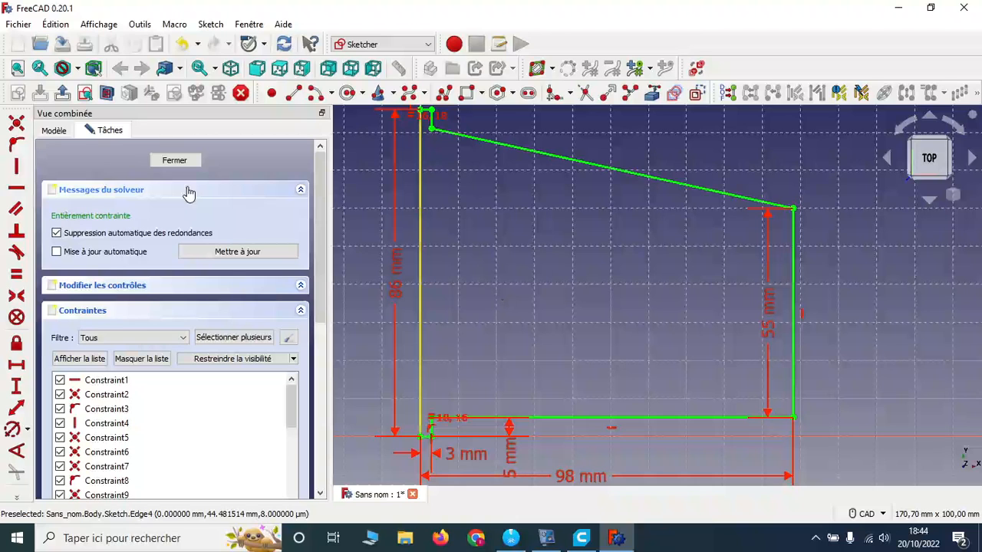
left_click(189, 160)
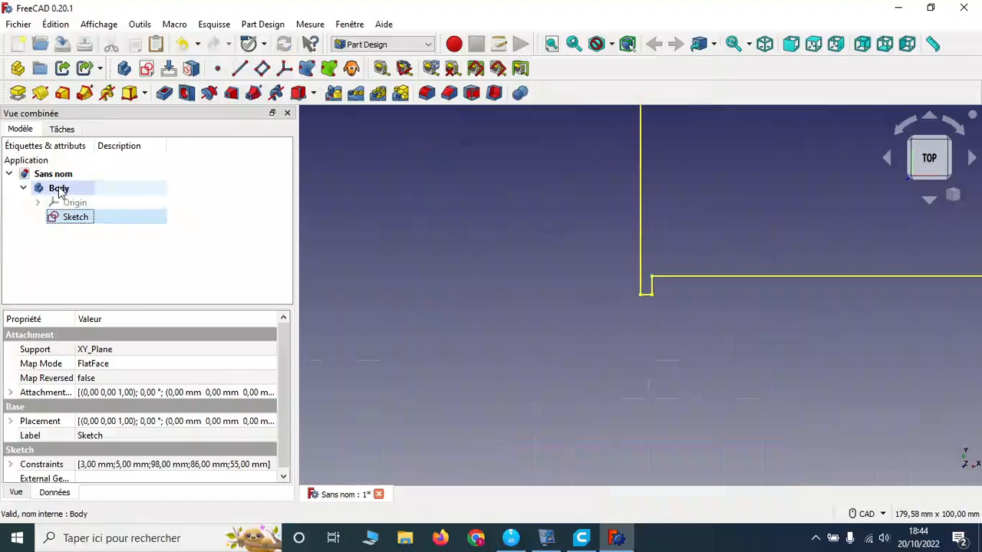
Pad the finished profile sketch to a length of 3 mm, checking it in isometric view
mouse_move(434, 202)
middle_mouse_down()
mouse_move(275, 299)
mouse_move(248, 370)
middle_mouse_up()
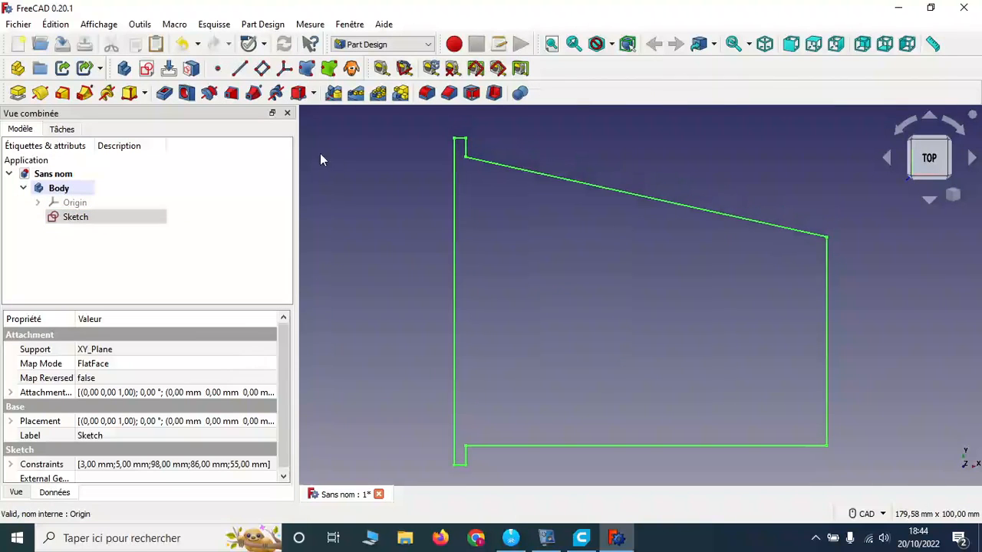
left_click(17, 94)
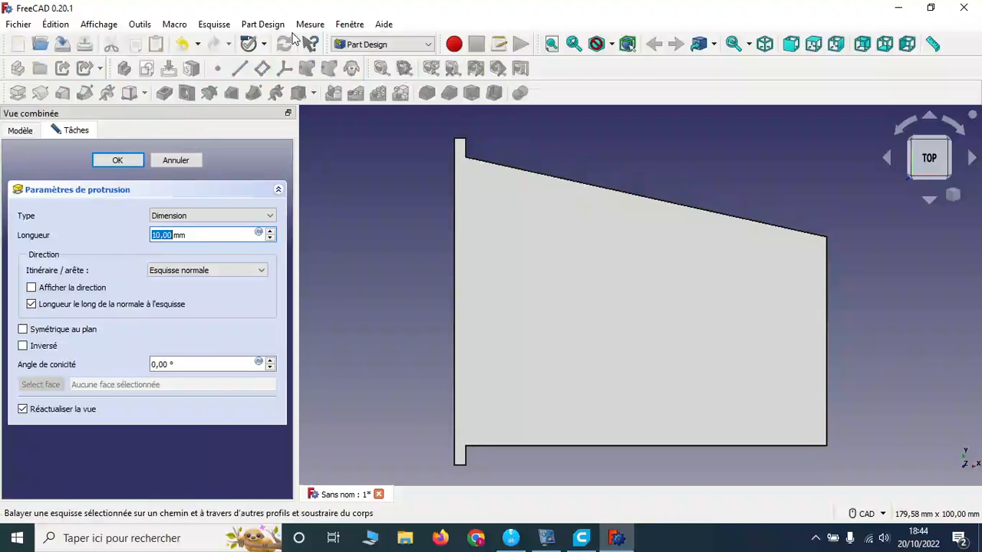
left_click(765, 44)
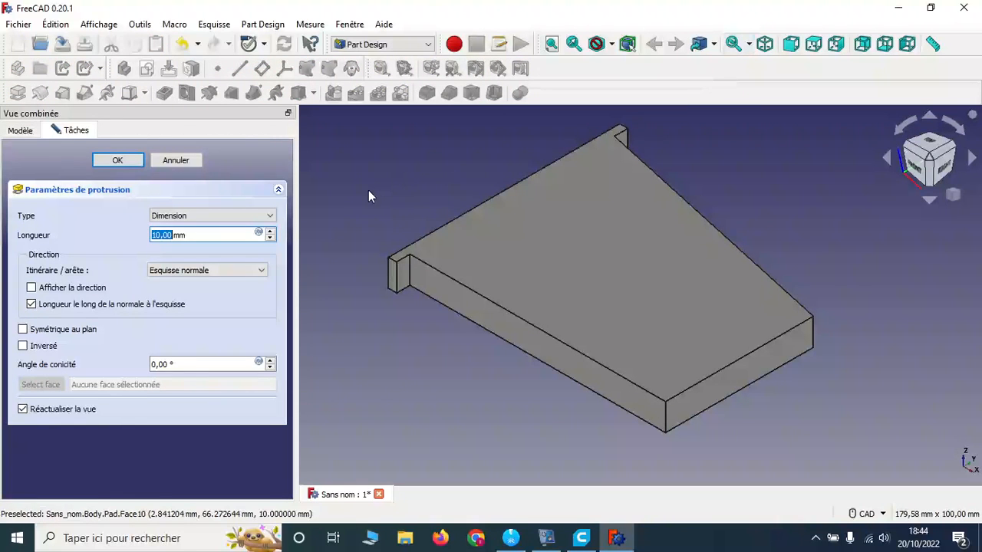
type("2")
key("Return")
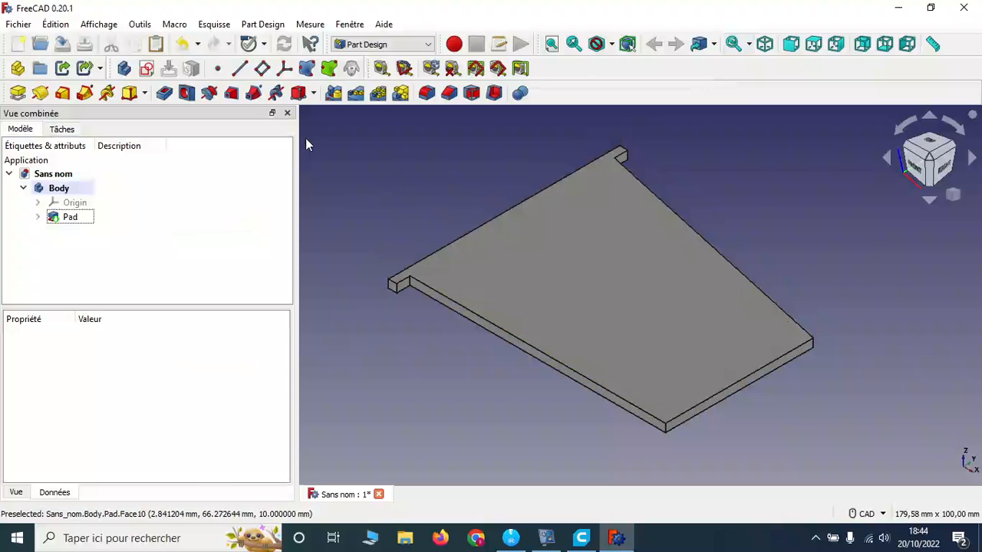
Create a sketch on the plate's large upper face and draw a circle of about 3 mm radius right of and below its middle
left_click(559, 266)
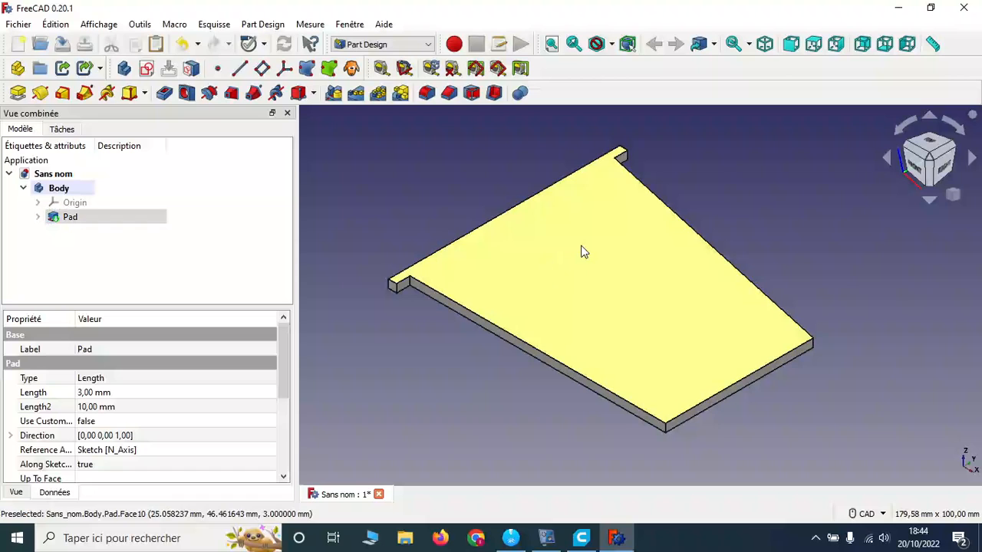
left_click(148, 68)
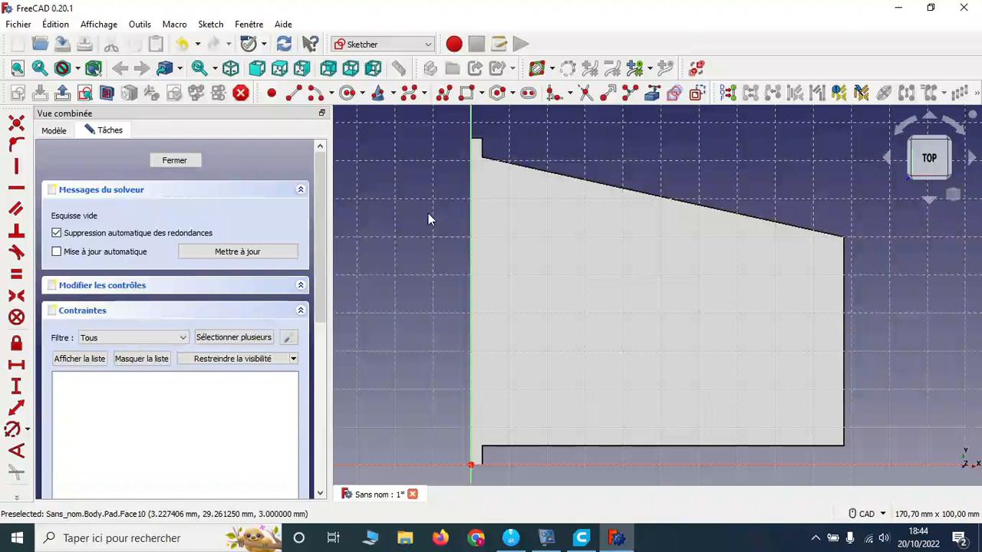
left_click(347, 93)
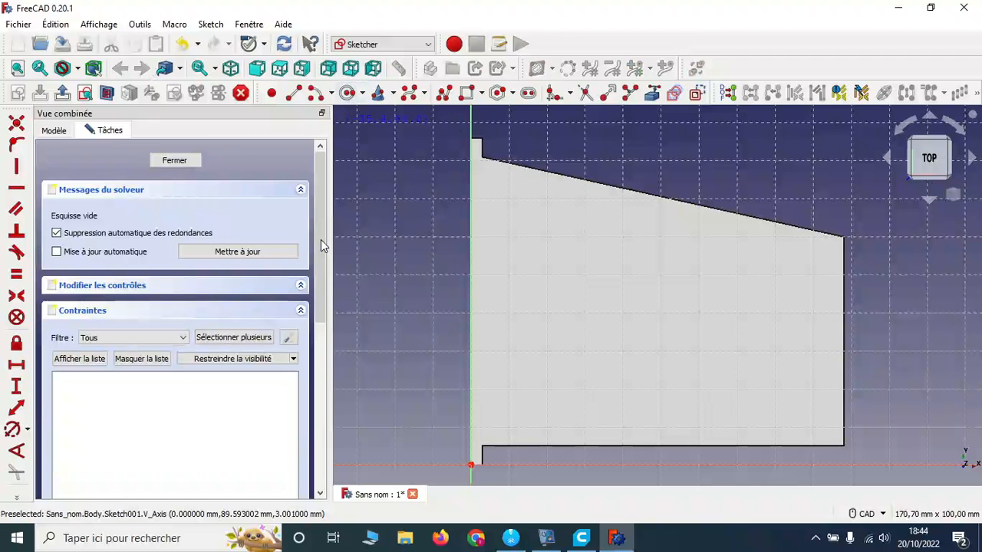
left_click(688, 348)
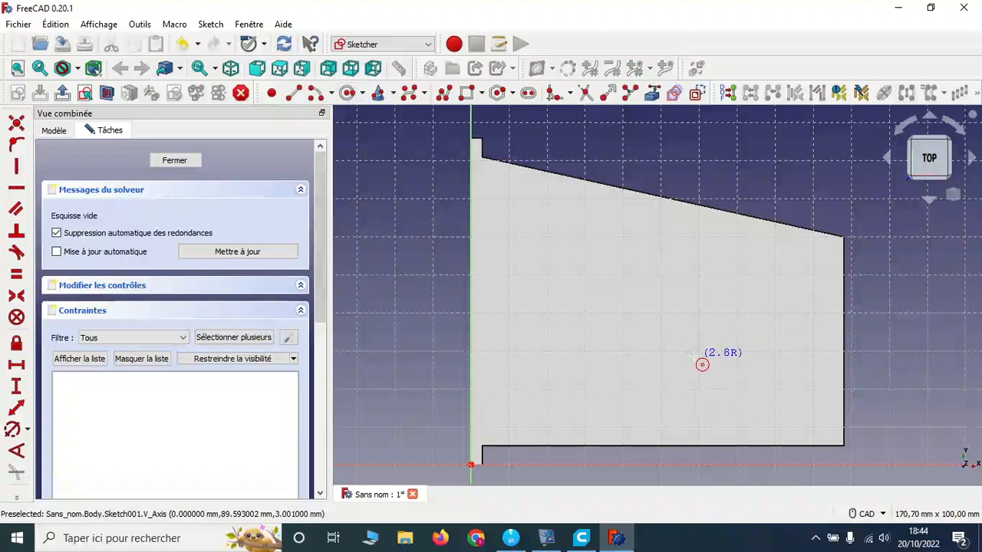
left_click(695, 355)
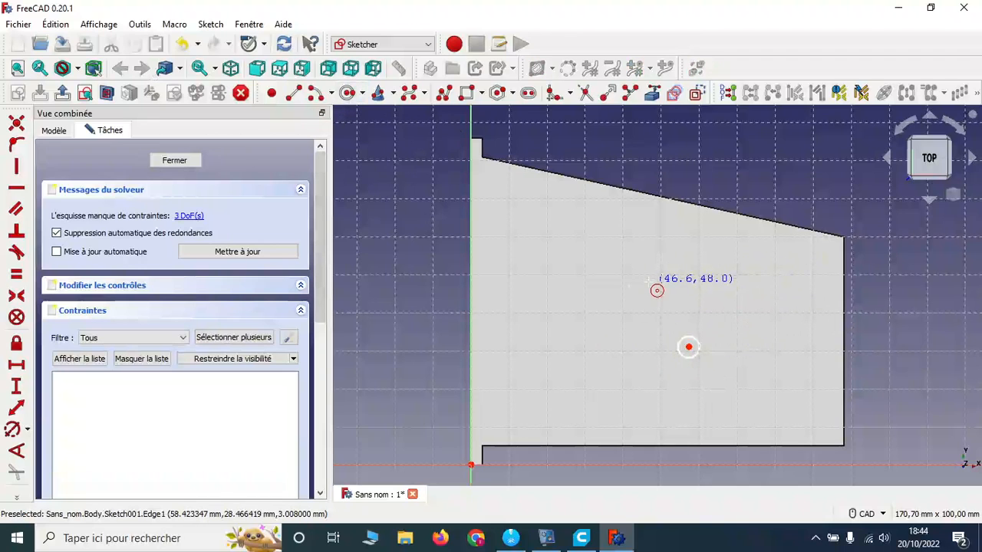
key("Escape")
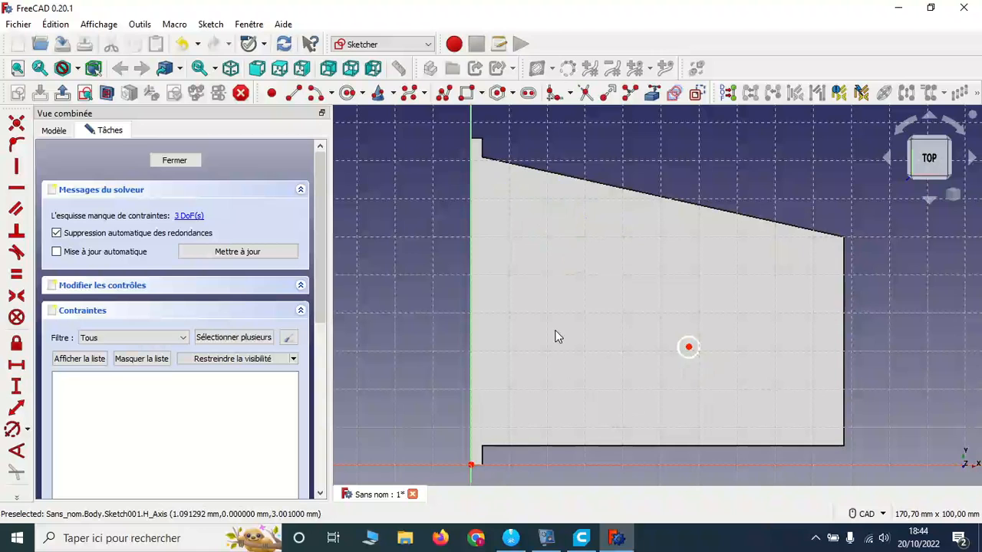
middle_click_drag(557, 335, 576, 274)
scroll(574, 353, "up", 3)
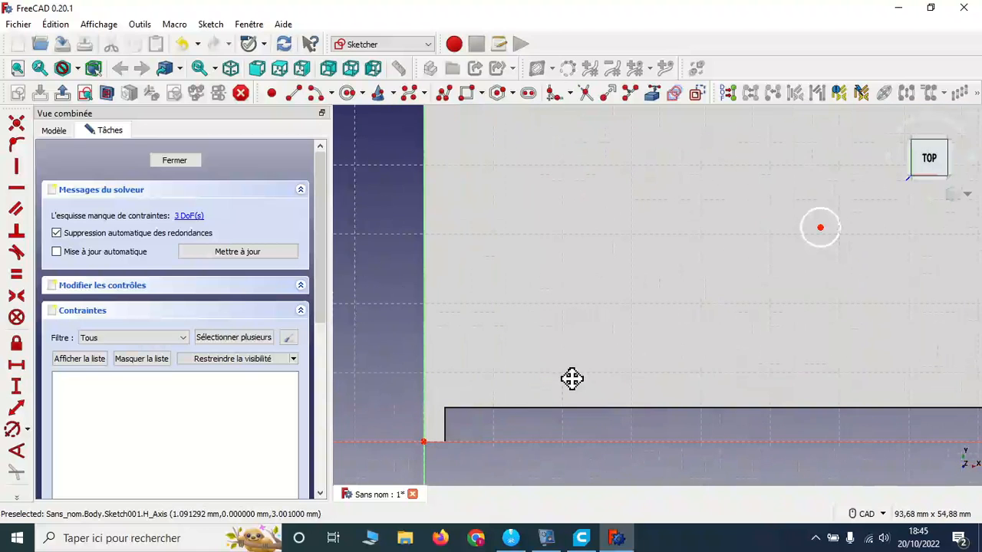
Reference the plate's short edge at the origin as external geometry and set the horizontal distance from the origin to the circle's centre to 55 mm
middle_click_drag(572, 376, 577, 376)
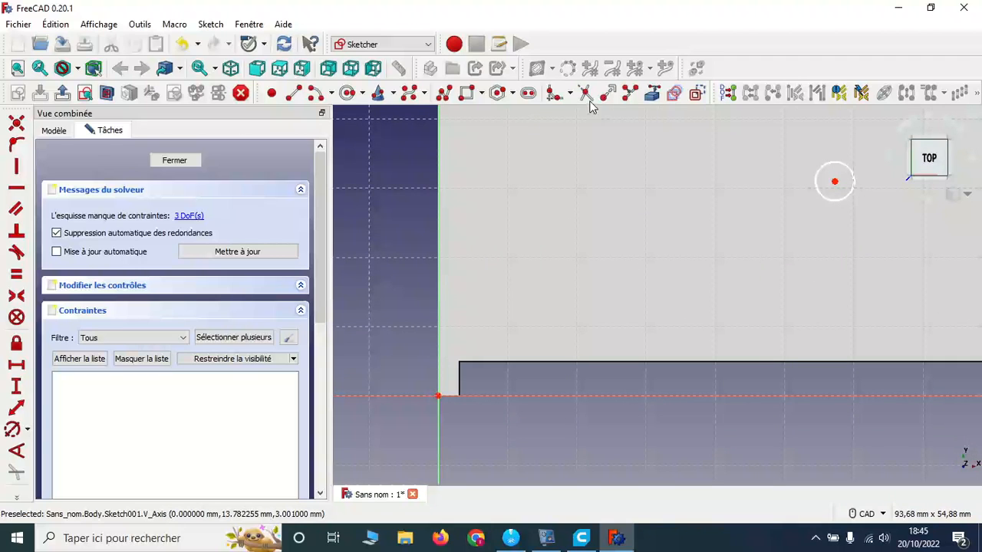
left_click(654, 94)
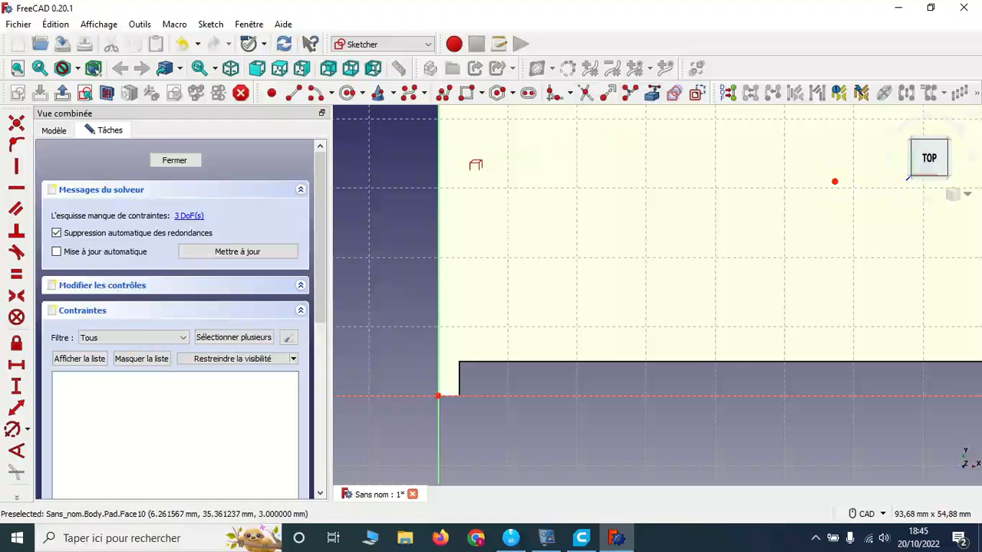
mouse_move(680, 160)
middle_mouse_down()
mouse_move(559, 204)
mouse_move(666, 179)
middle_mouse_up()
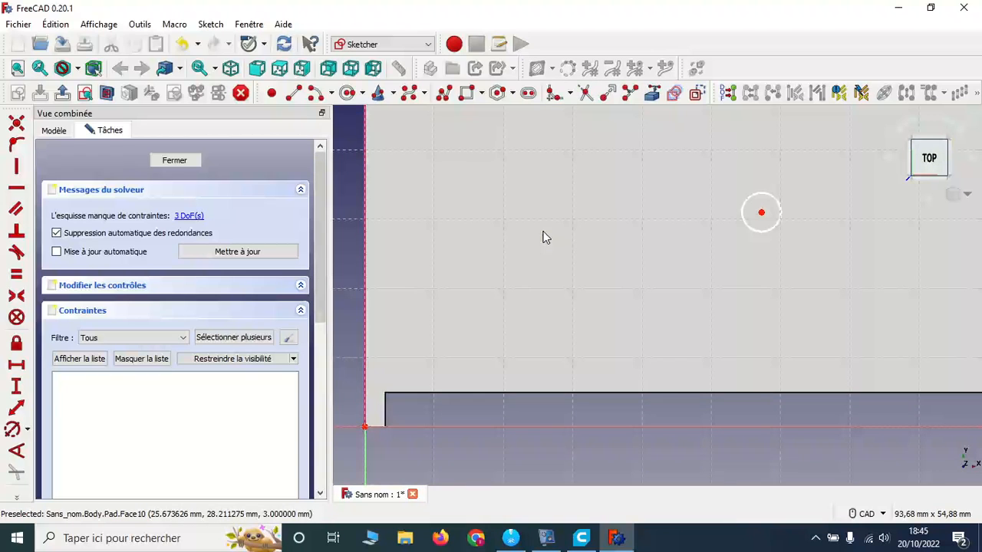
left_click(365, 428)
left_click(759, 212)
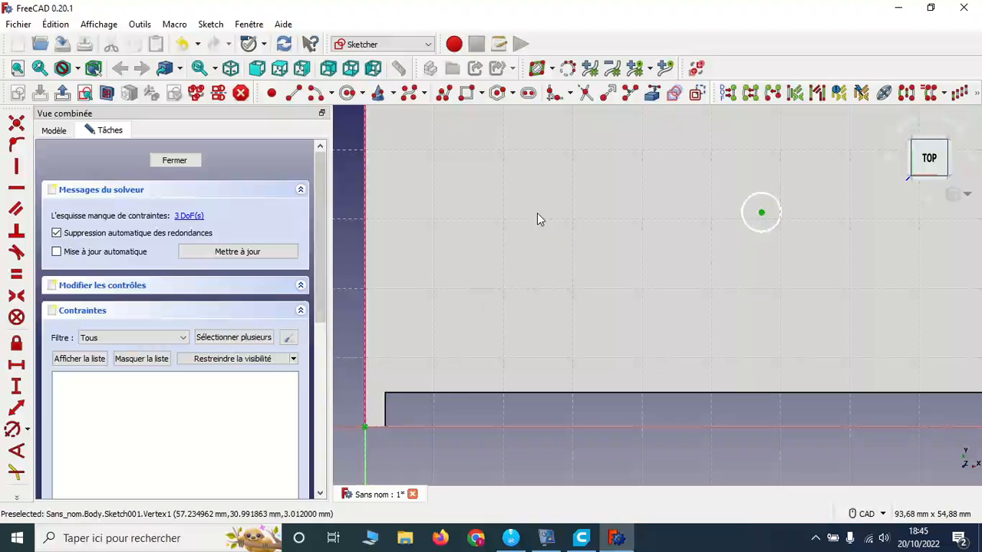
left_click(17, 363)
type("55")
key("Return")
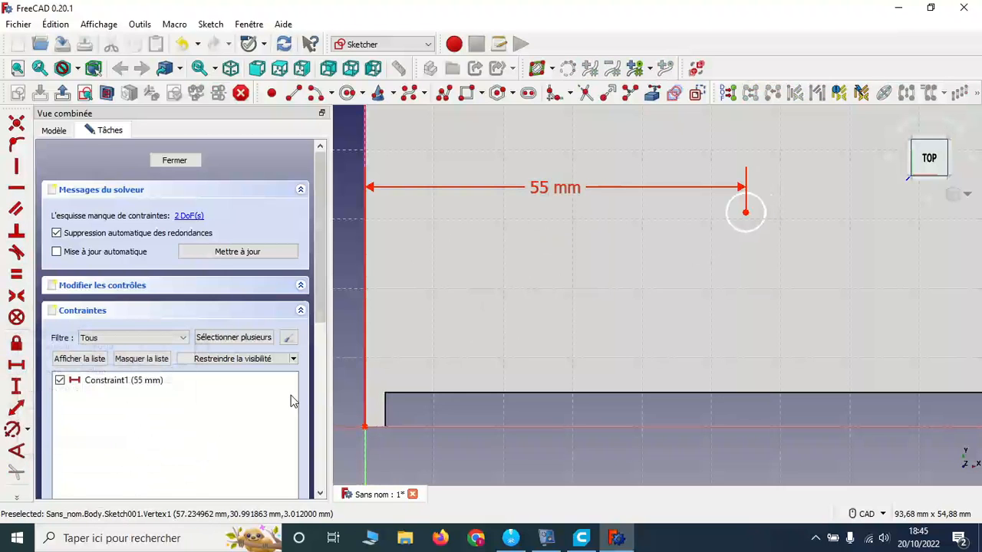
Set the vertical distance from the origin to the circle's centre to 35 mm
left_click(364, 426)
left_click(745, 214)
left_click(18, 390)
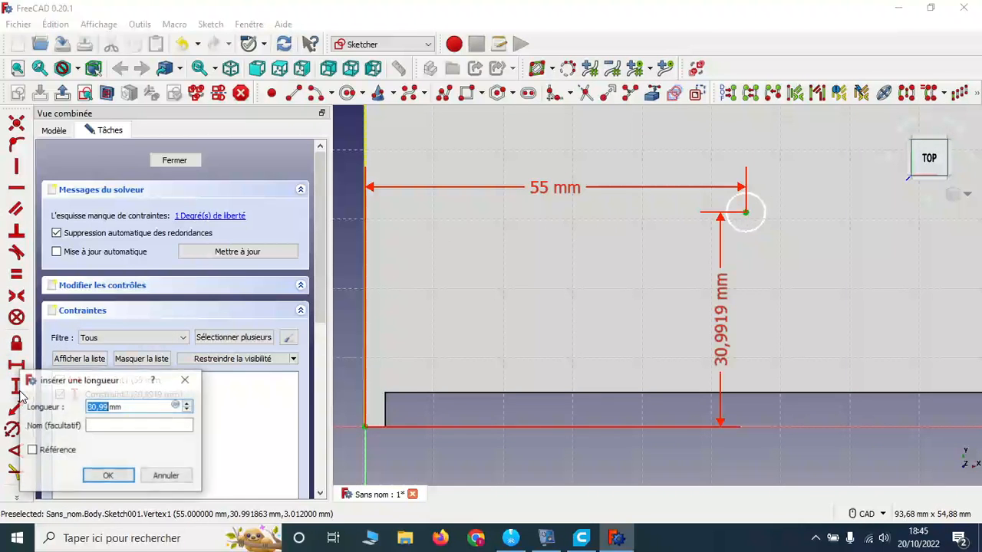
type("35")
key("Return")
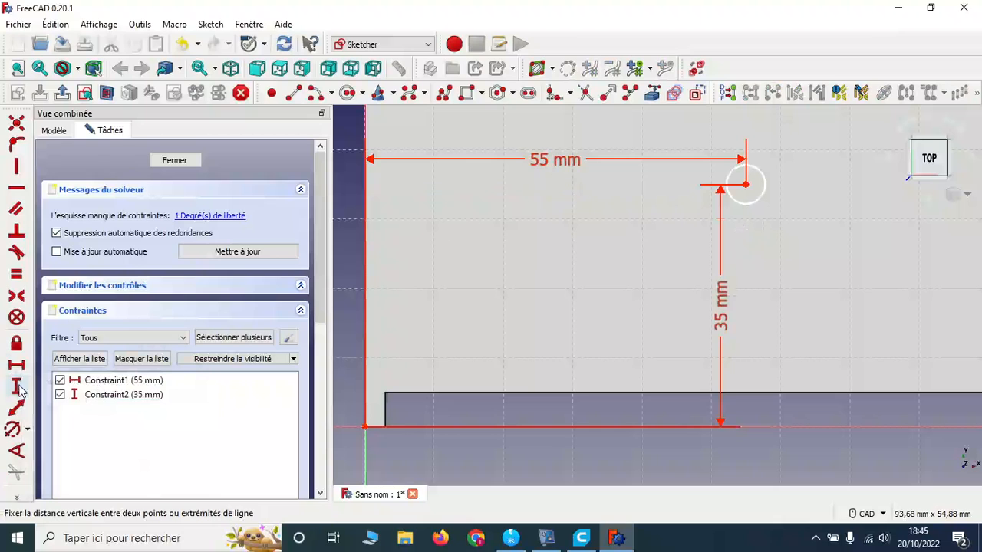
Set the circle's diameter to 3.1 mm and close the sketch
left_click(744, 203)
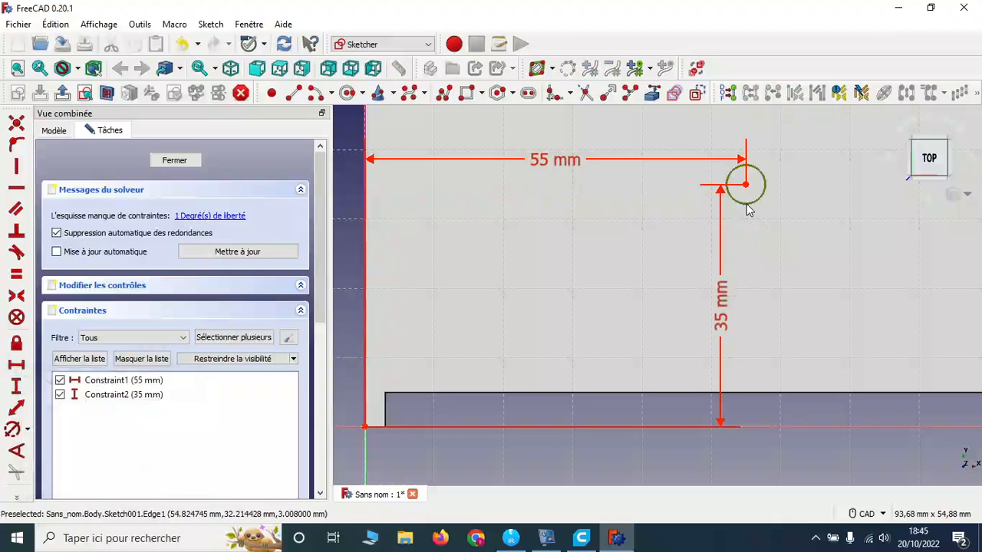
left_click(14, 430)
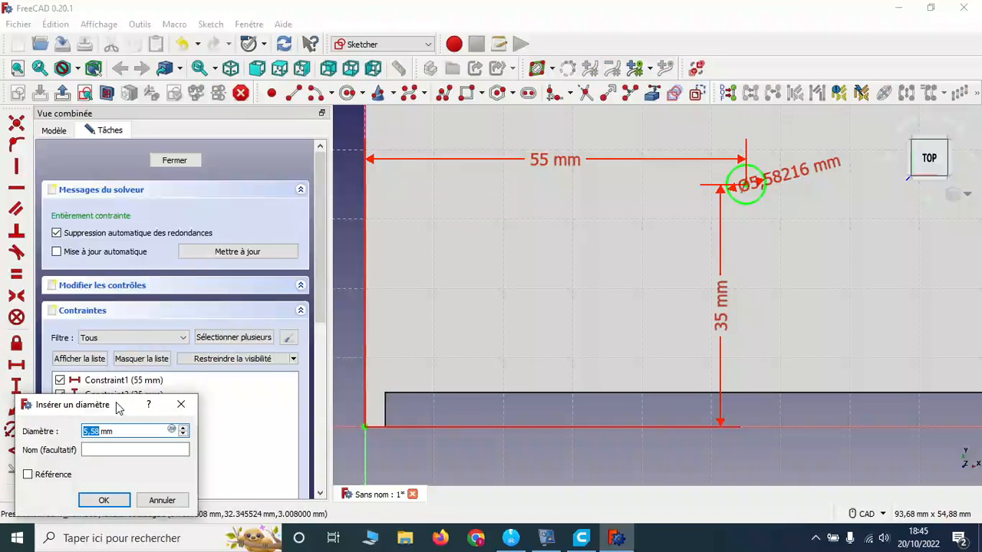
key("Return")
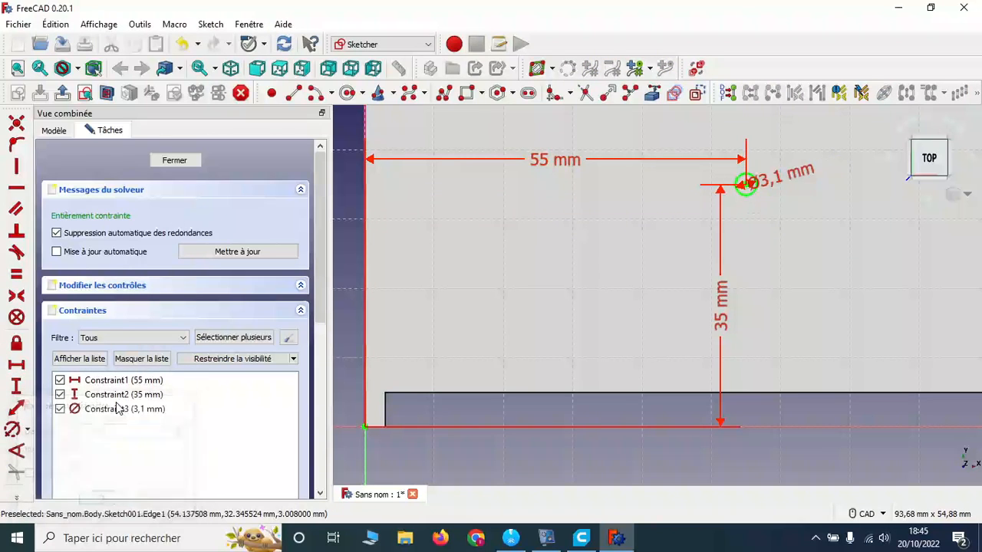
left_click(173, 160)
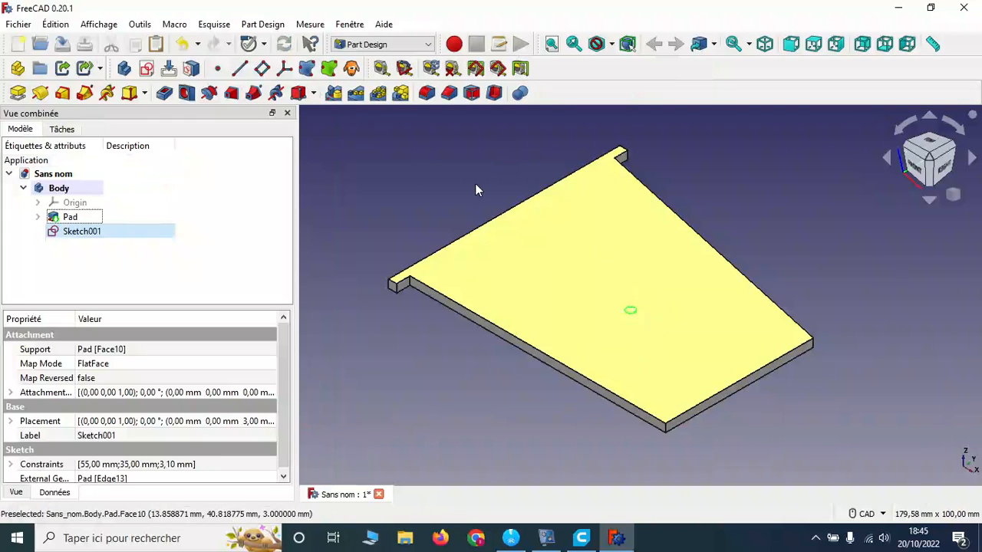
Cut the circle sketch through the whole plate with a Pocket of type through all
left_click(164, 99)
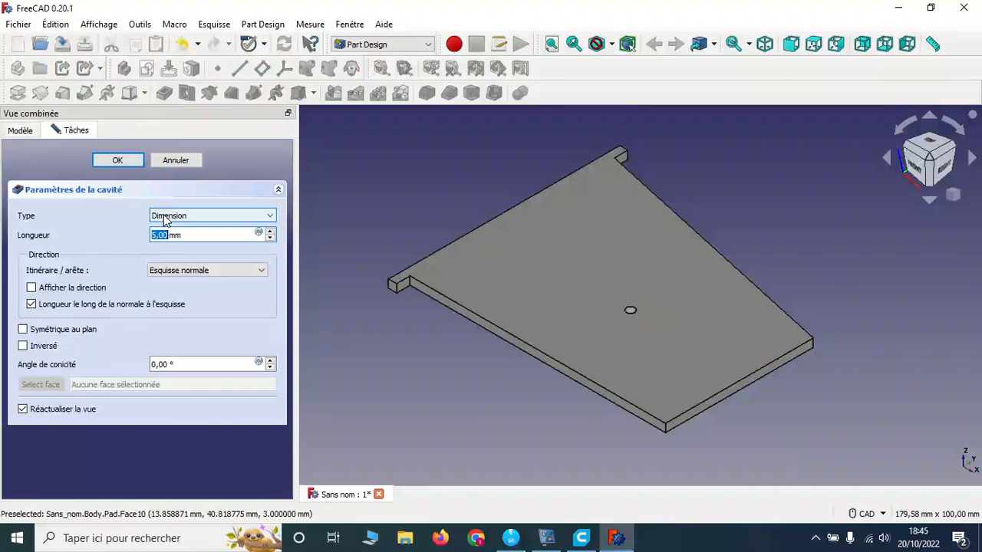
left_click(188, 216)
left_click(189, 237)
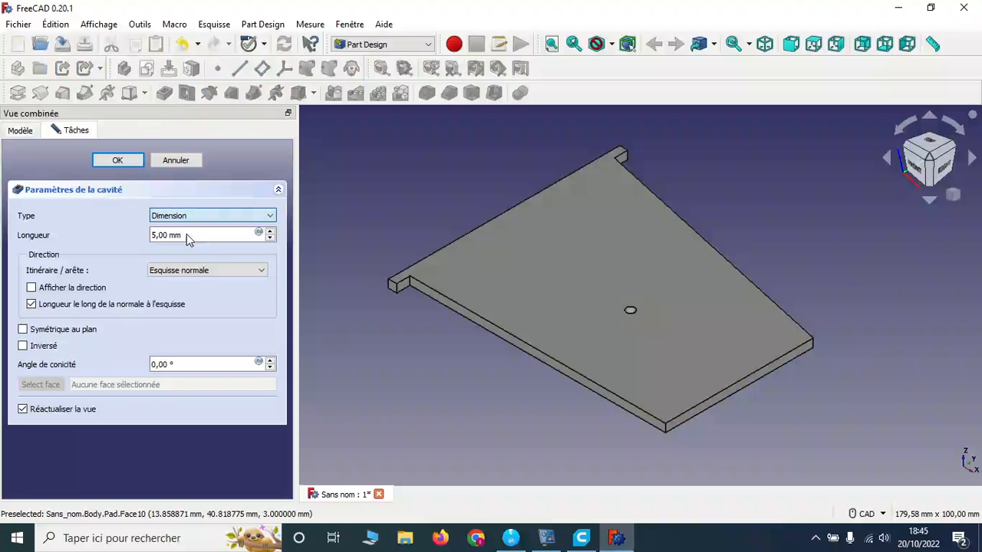
left_click(140, 162)
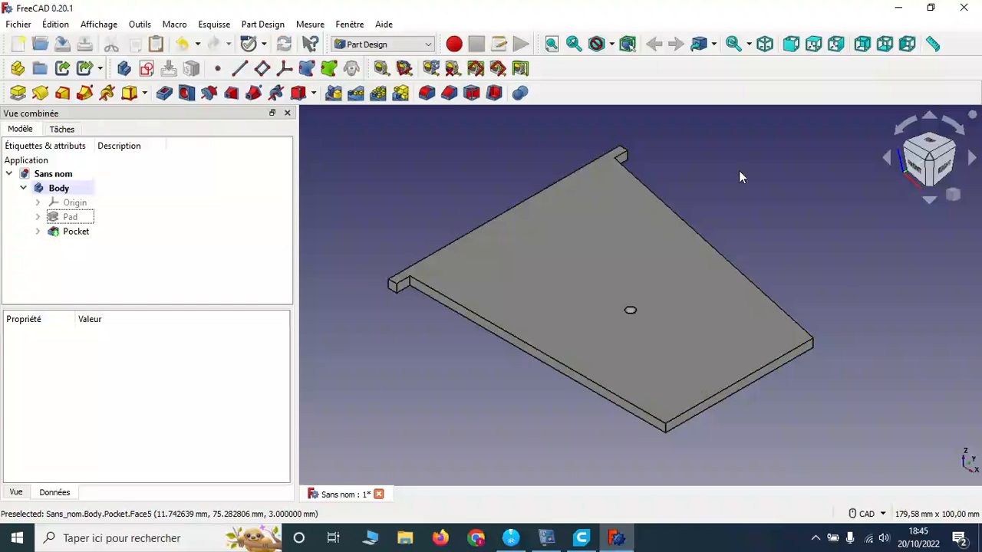
Create a sketch on the plate's large upper face and draw a long horizontal rectangle of about 75 by 10 mm below the hole
middle_click_drag(746, 176, 781, 196)
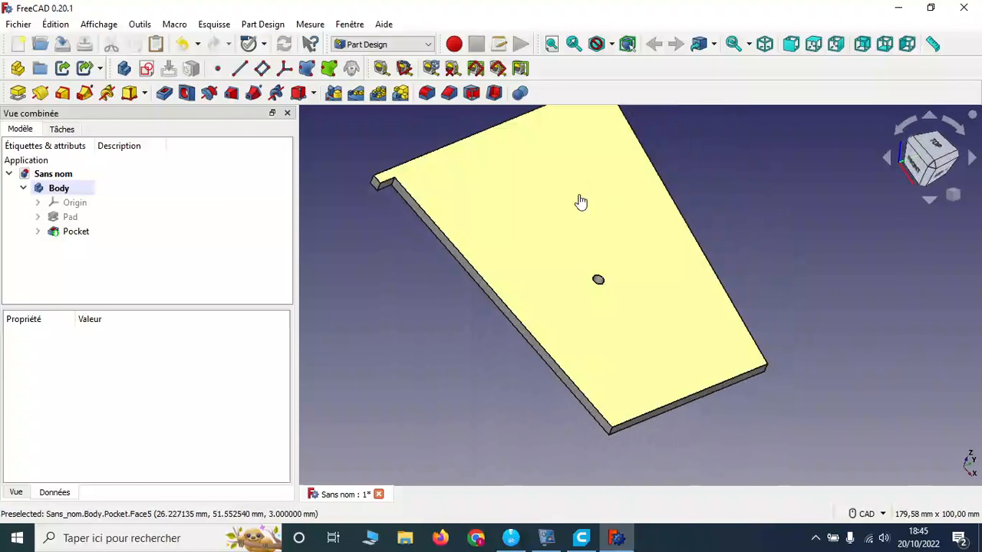
left_click(587, 223)
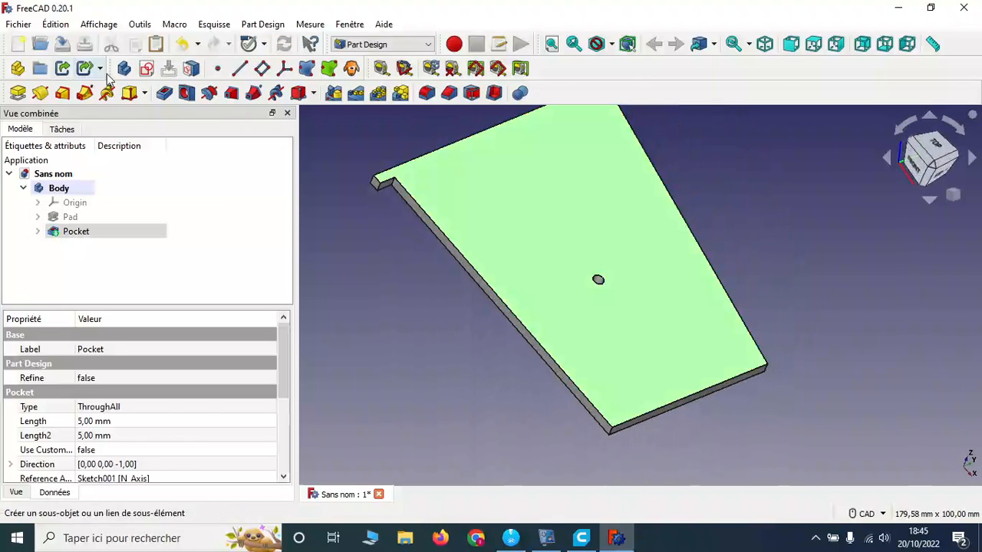
left_click(147, 68)
left_click(466, 93)
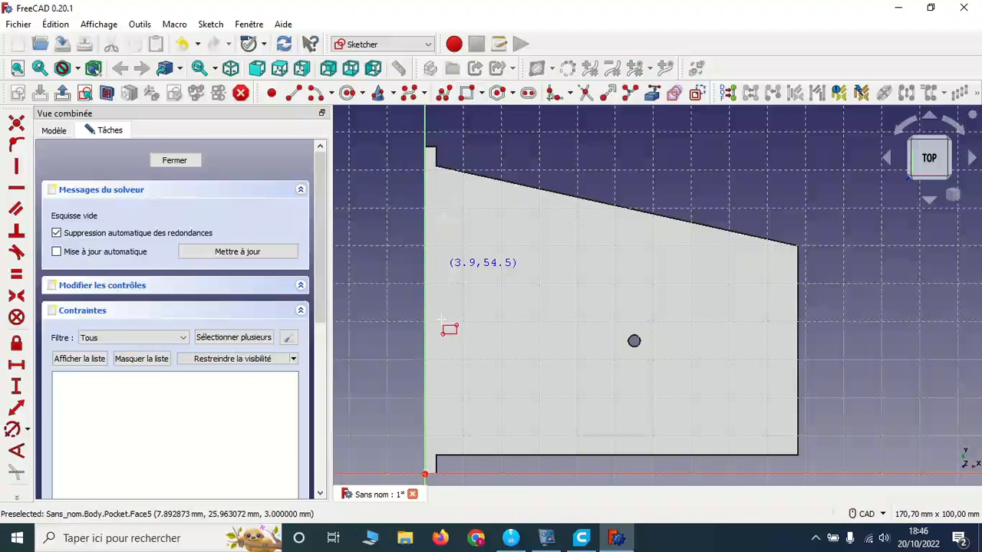
left_click(759, 420)
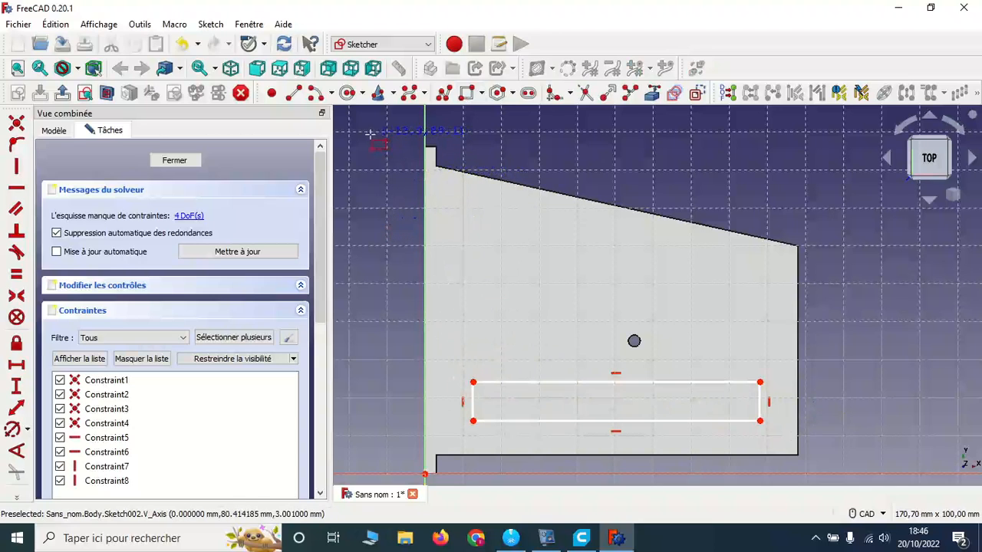
Reference the short edge at the origin as external geometry and set the horizontal distance from the origin to the rectangle's lower-left corner to 15 mm
middle_click_drag(666, 167, 596, 56)
middle_click_drag(444, 369, 531, 364)
scroll(514, 361, "up", 4)
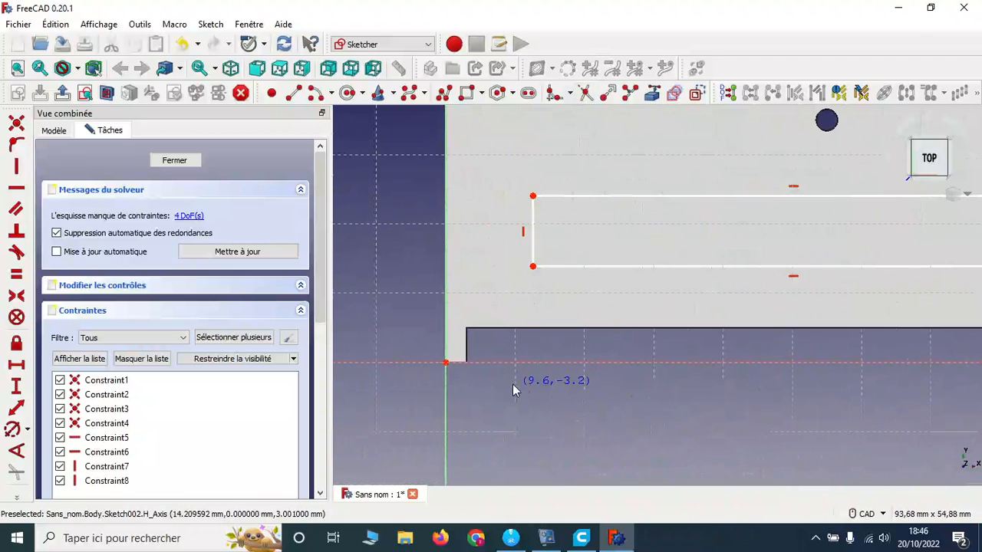
left_click(651, 98)
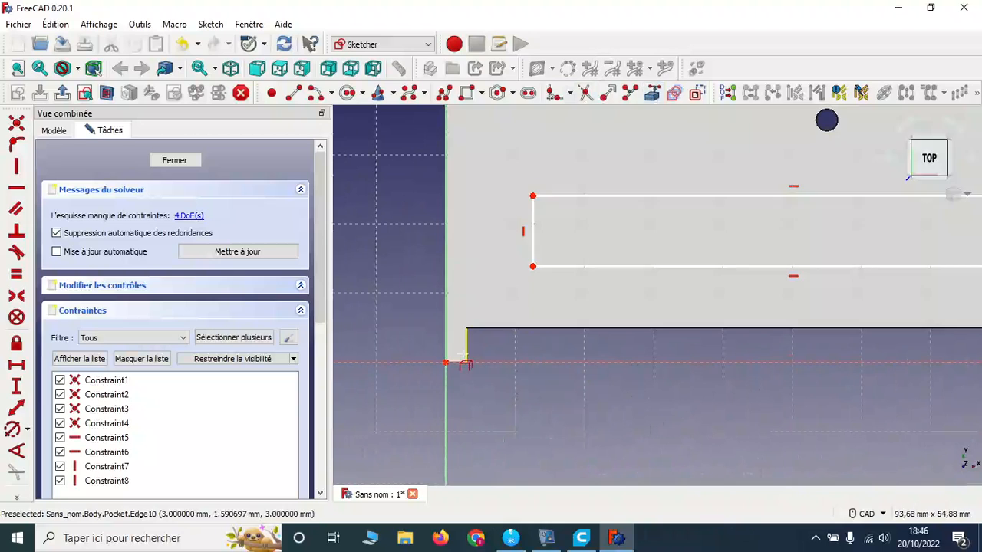
left_click(456, 365)
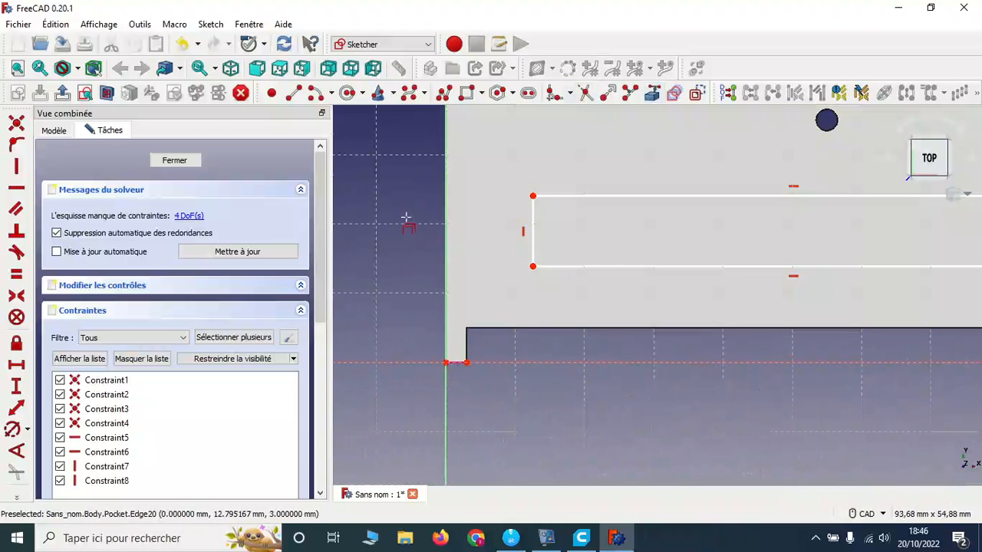
left_click(447, 364)
left_click(532, 266)
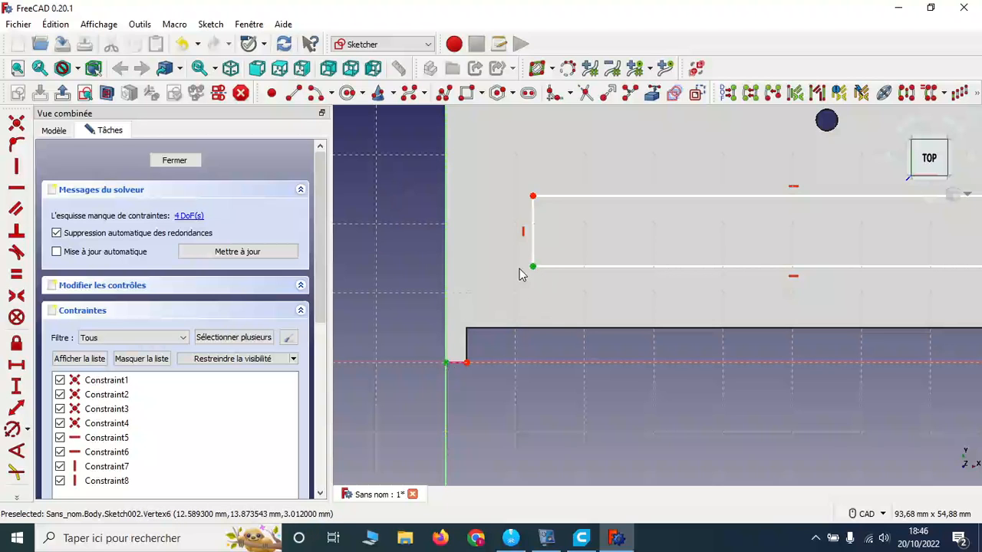
left_click(15, 365)
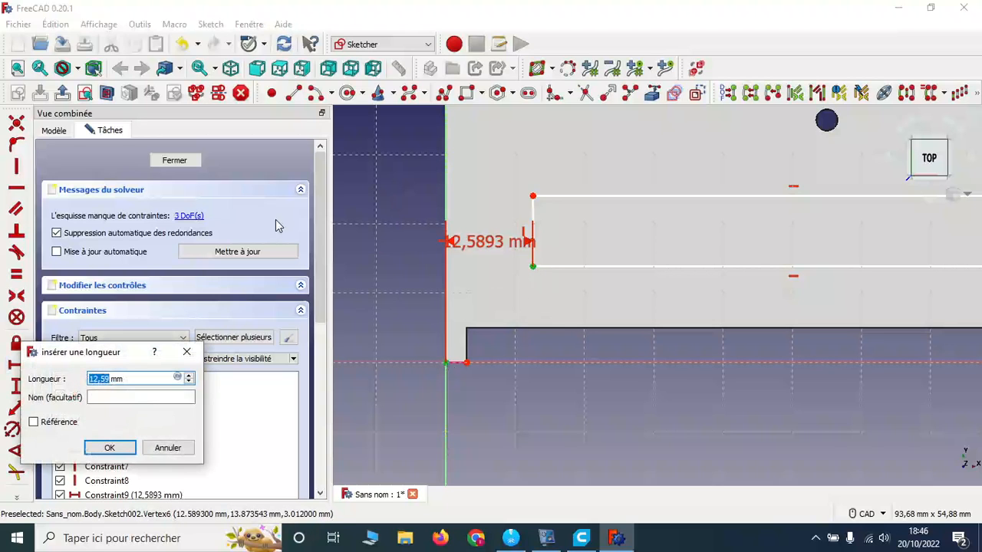
type("15")
key("Return")
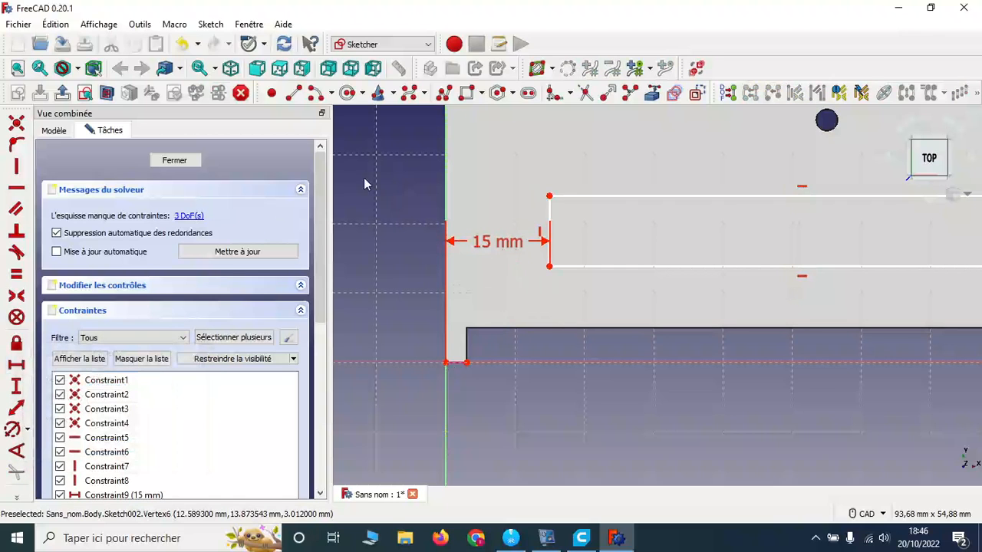
Set the vertical distance from the origin to the rectangle's lower-left corner to 15 mm
left_click(447, 362)
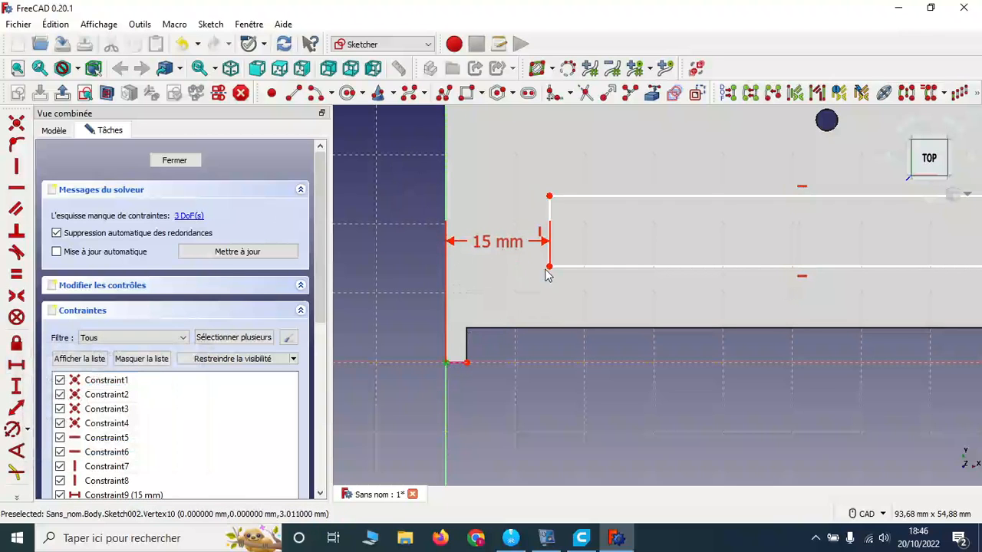
left_click(550, 267)
type("i")
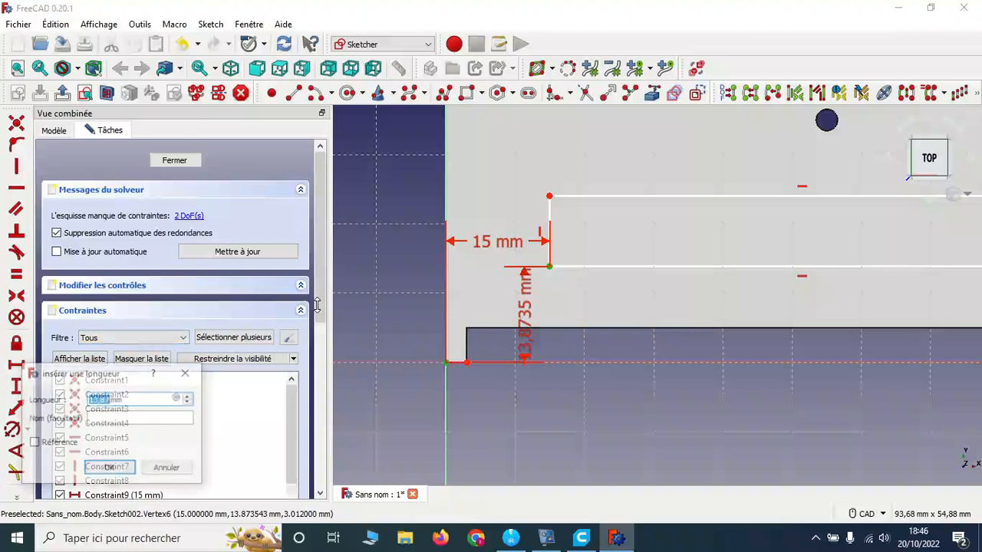
type("15")
key("Return")
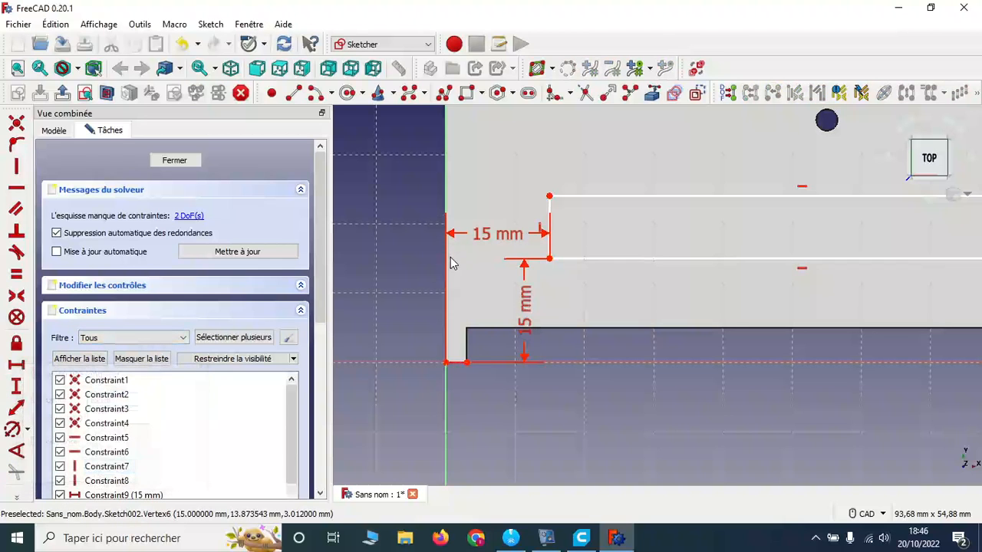
Set the horizontal distance between the rectangle's two upper corners to 75 mm
middle_click_drag(832, 312, 668, 317)
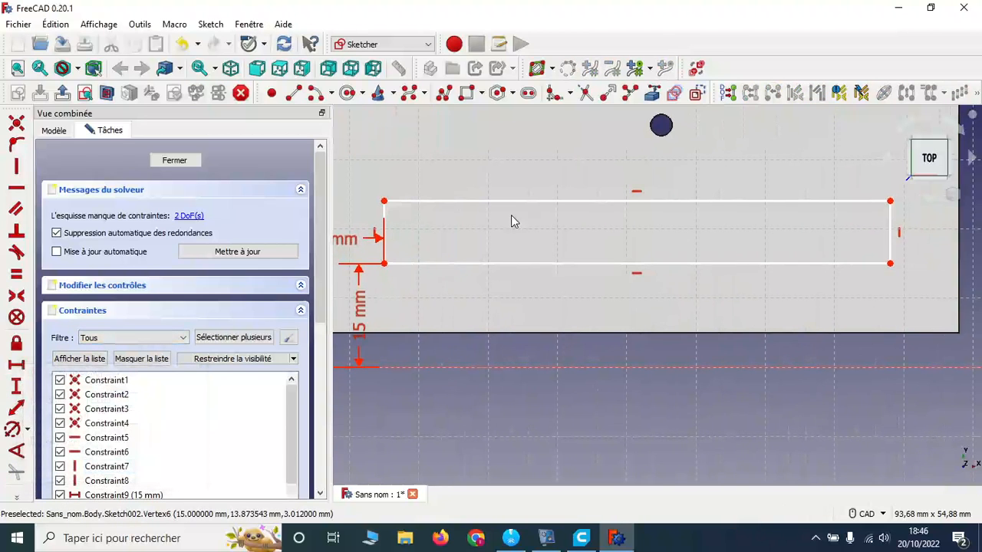
left_click(384, 203)
left_click(890, 202)
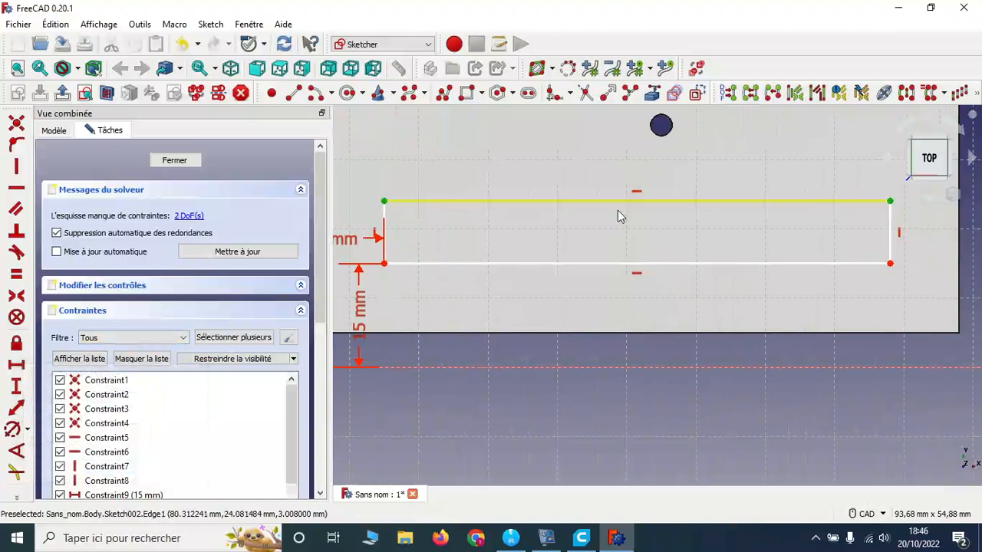
left_click(16, 365)
type("75")
key("Return")
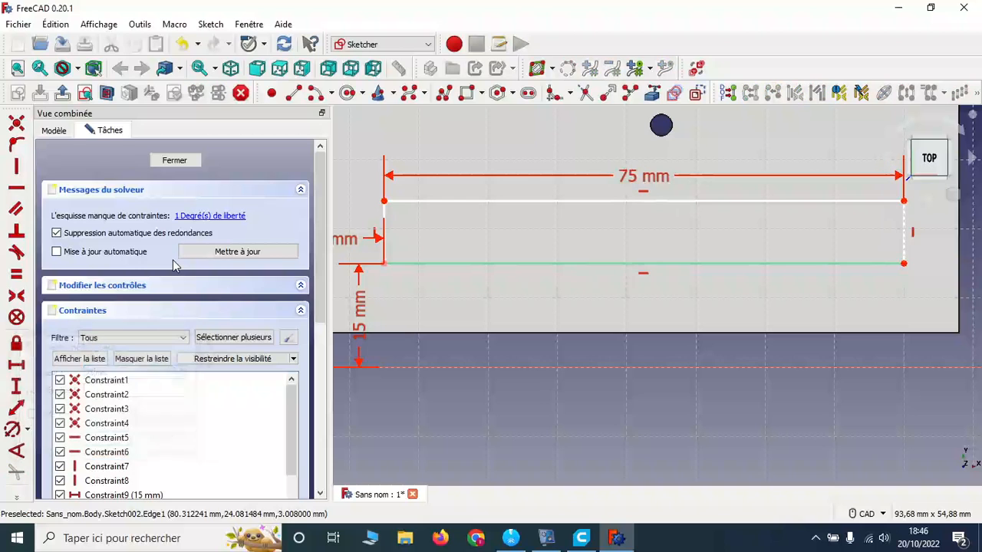
Set the vertical distance between the rectangle's two right corners to 12 mm and close the sketch
left_click(905, 202)
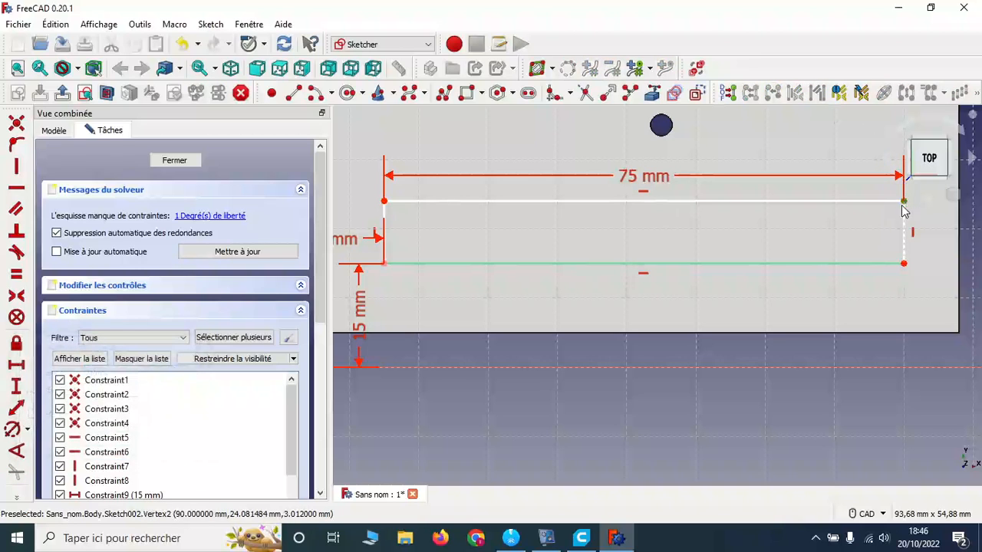
left_click(905, 264)
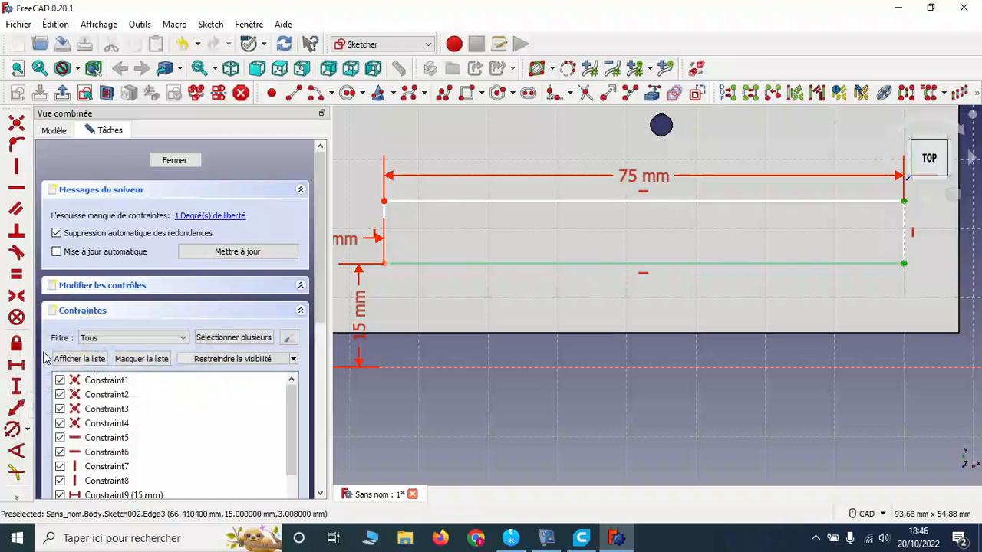
left_click(16, 386)
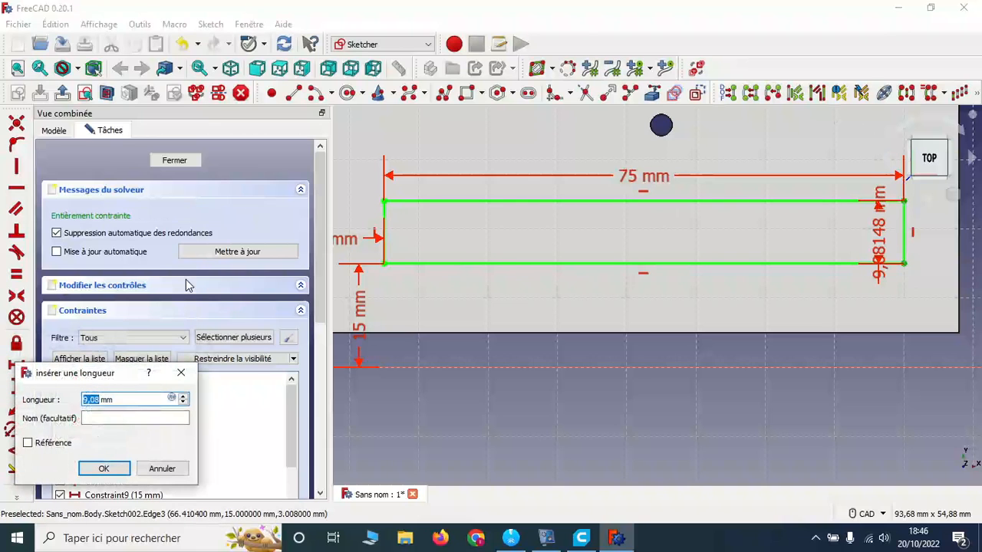
type("12")
key("Return")
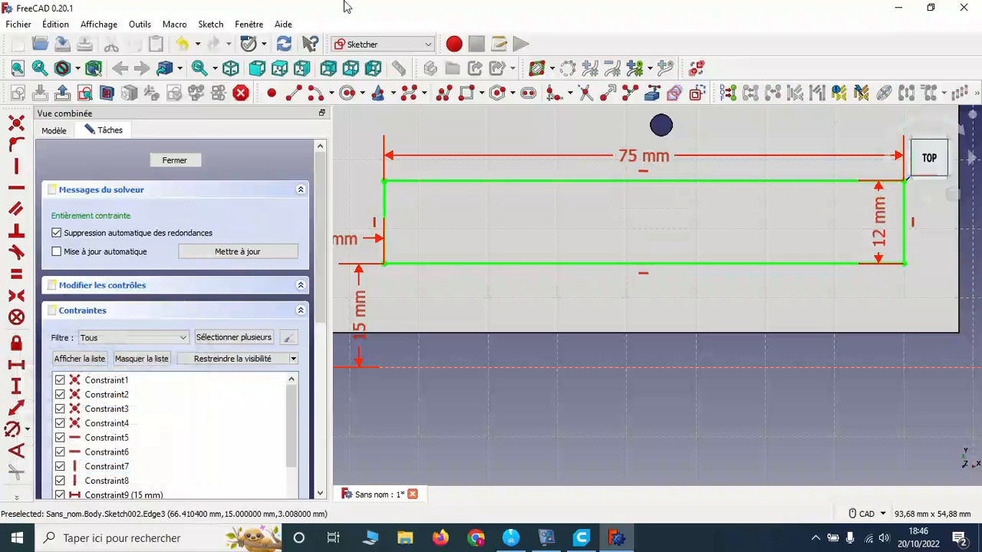
left_click(184, 161)
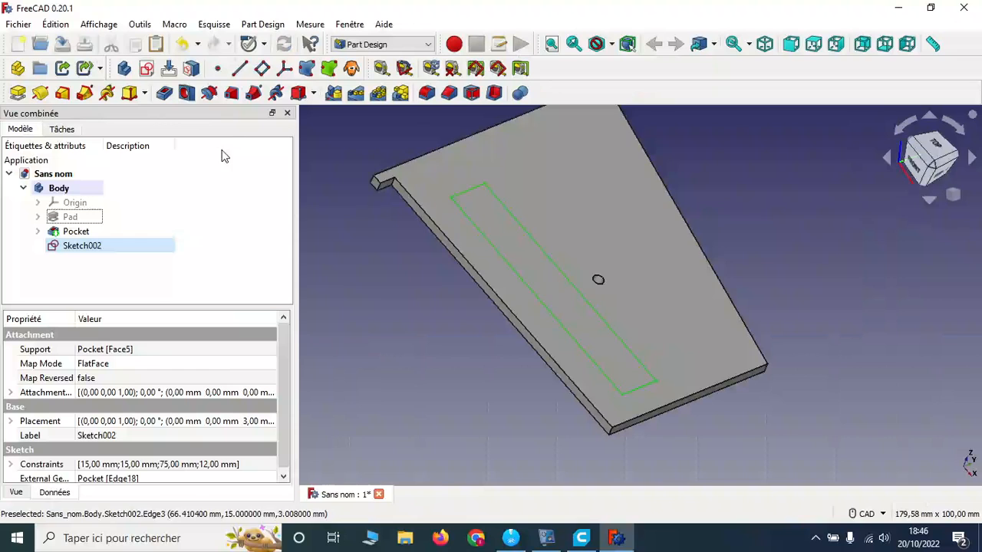
Pocket the 75 × 12 mm rectangle 1.5 mm deep into the plate
left_click(163, 93)
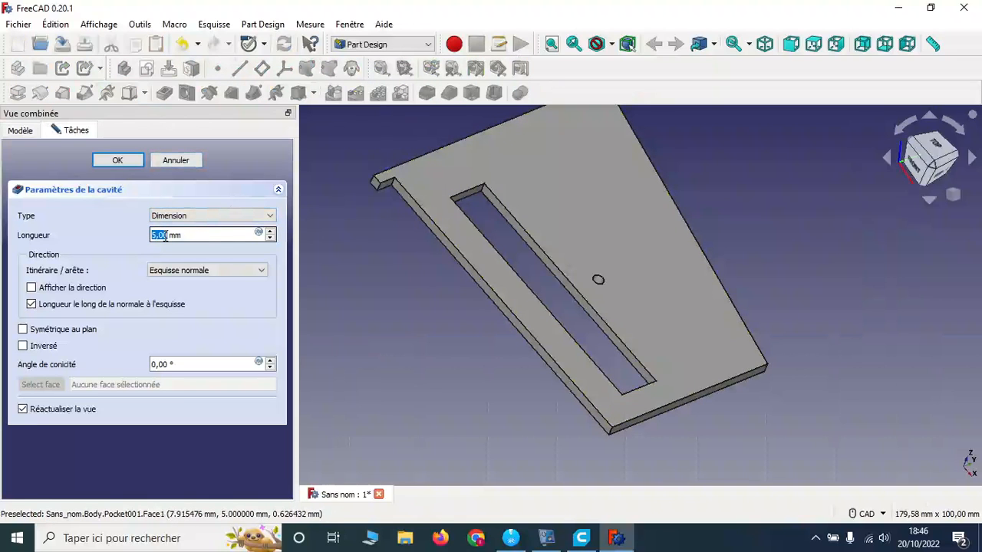
type("1.5")
key("Return")
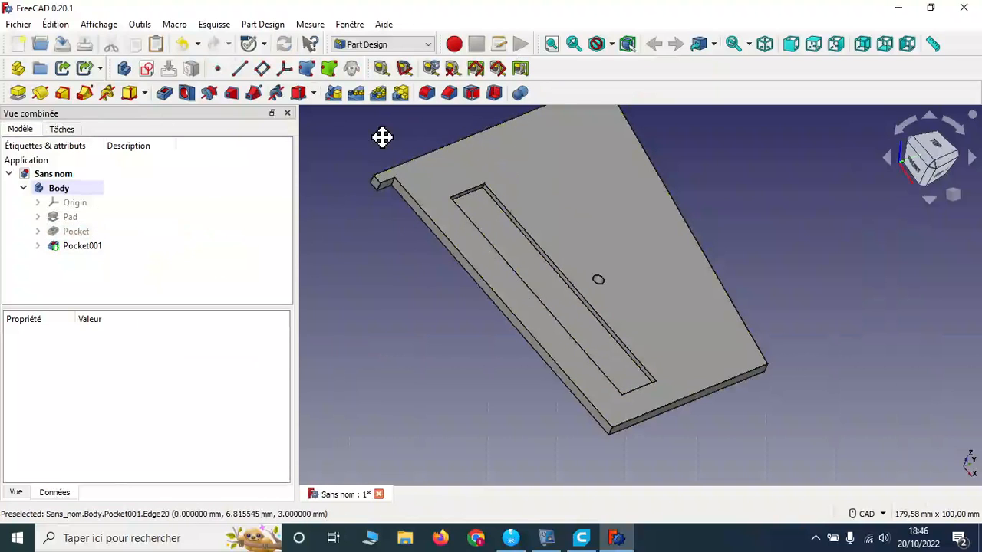
Start a new sketch on the plate's large upper face
middle_click_drag(382, 136, 378, 217)
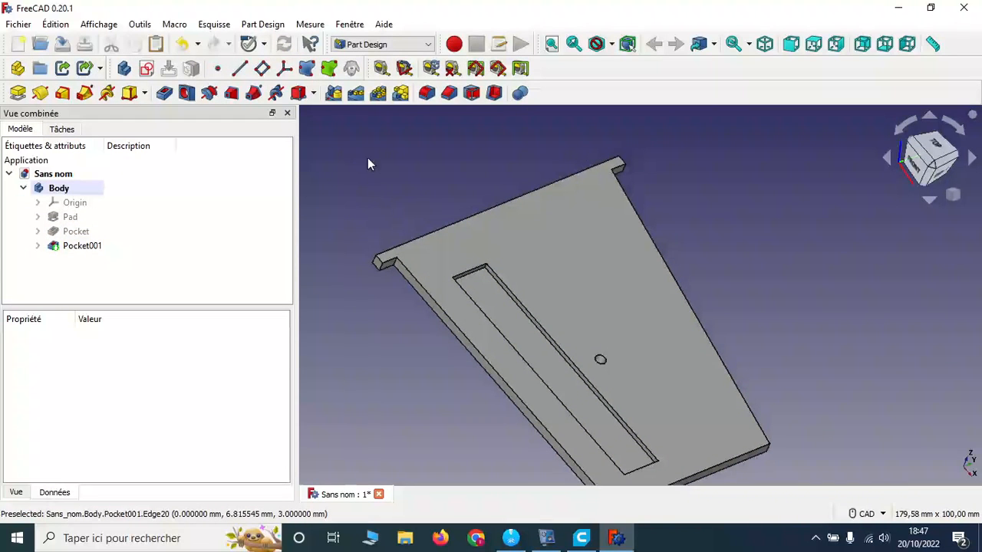
left_click(552, 233)
right_click(545, 236)
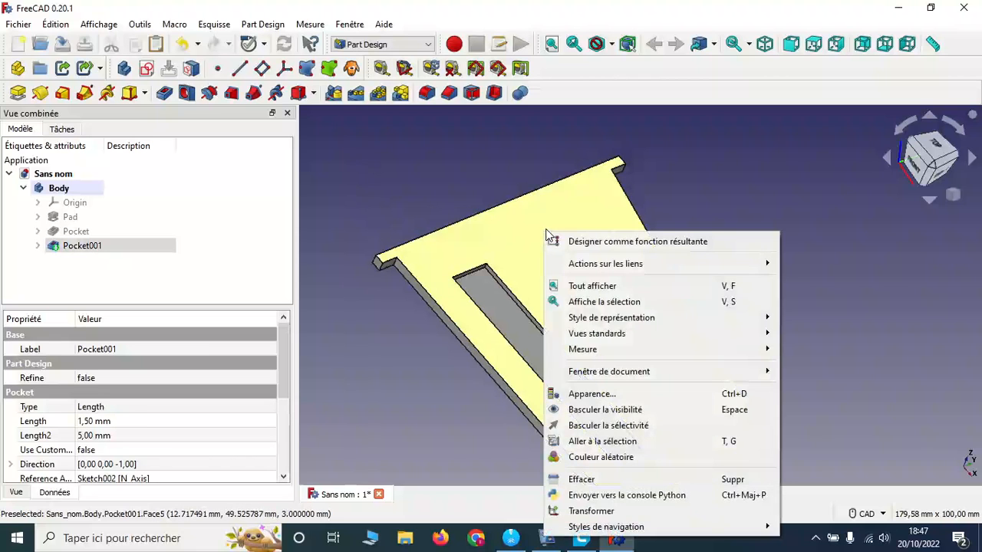
left_click(525, 204)
left_click(506, 179)
left_click(540, 212)
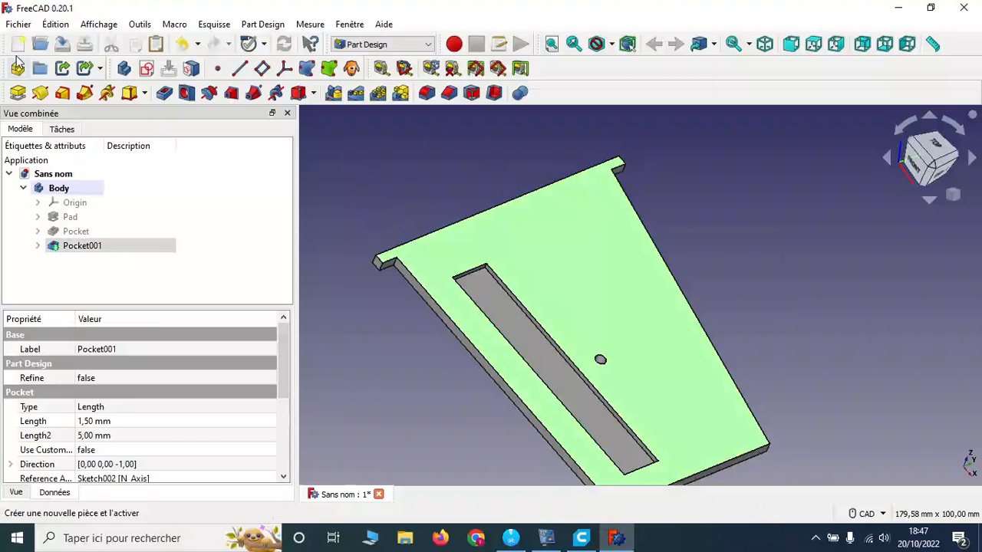
left_click(145, 69)
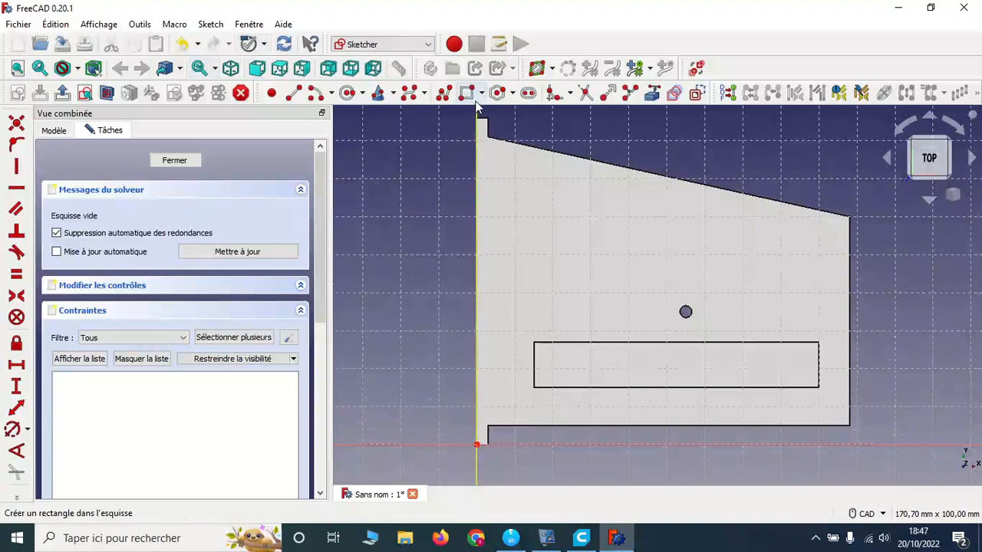
Sketch one small and two larger heptagons of about 5 mm radius between the sloped edge and the round hole
left_click(513, 93)
left_click(518, 182)
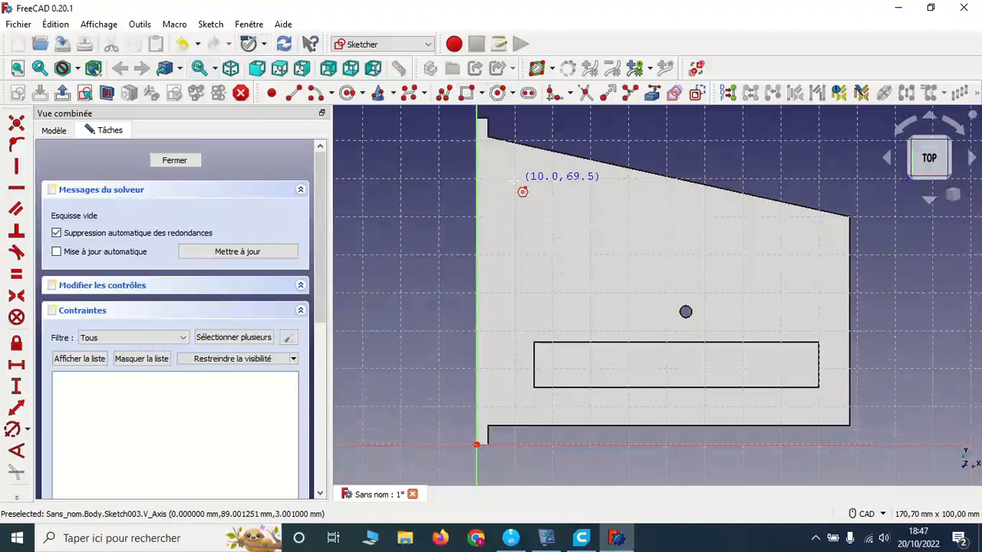
left_click(515, 196)
left_click(520, 204)
left_click(550, 206)
left_click(550, 188)
left_click(605, 230)
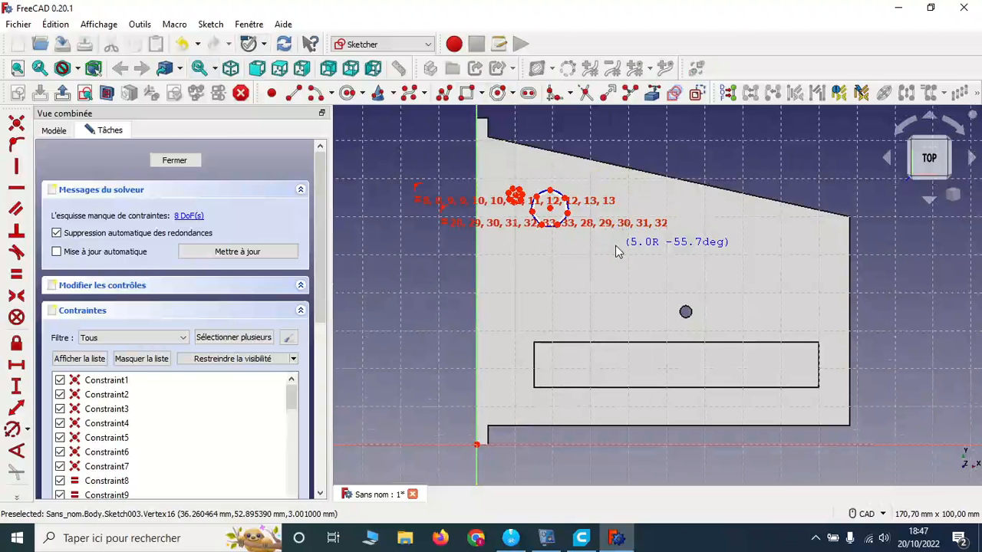
left_click(623, 225)
Sketch a vertical slot near the plate's longest straight edge, narrow it to fit inside the plate and extend its upper end
left_click(528, 93)
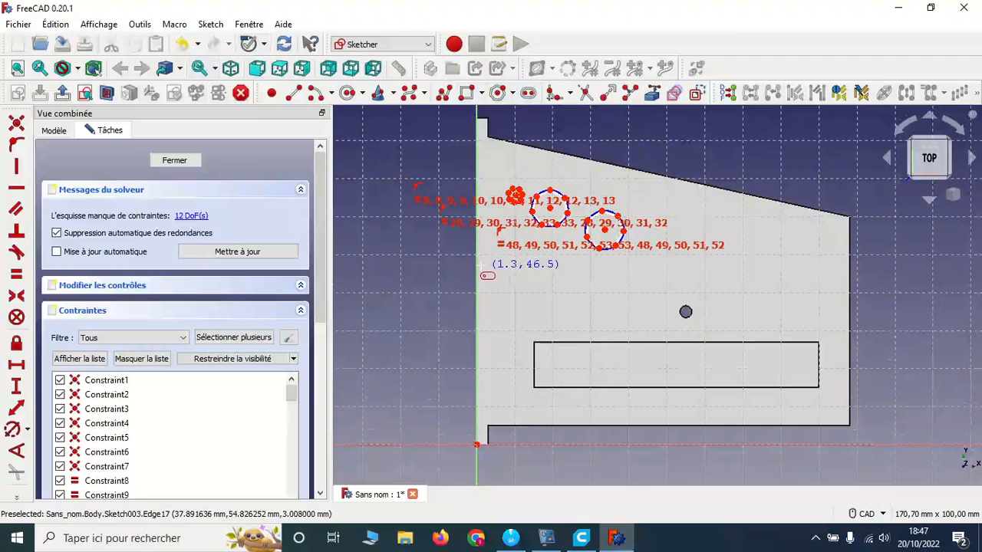
left_click(499, 261)
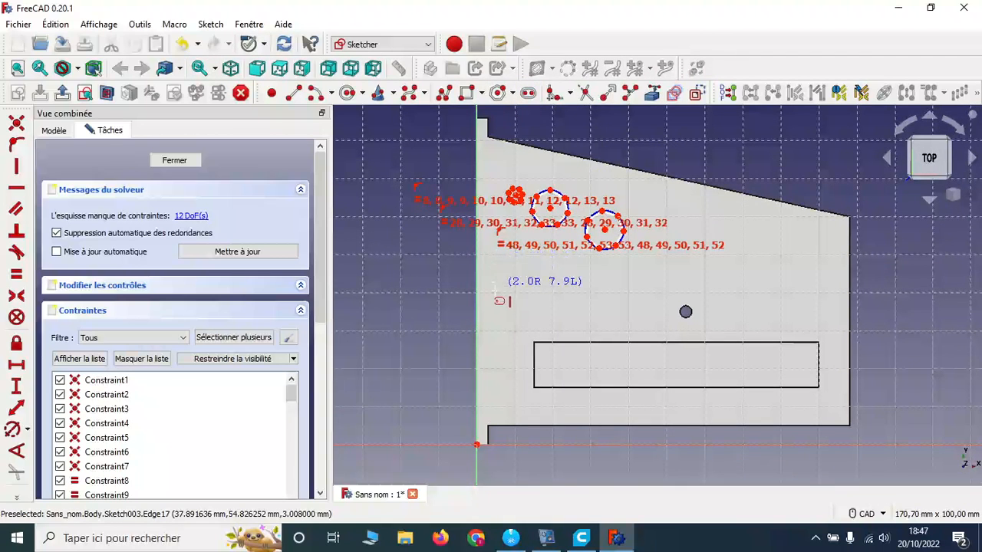
left_click(498, 353)
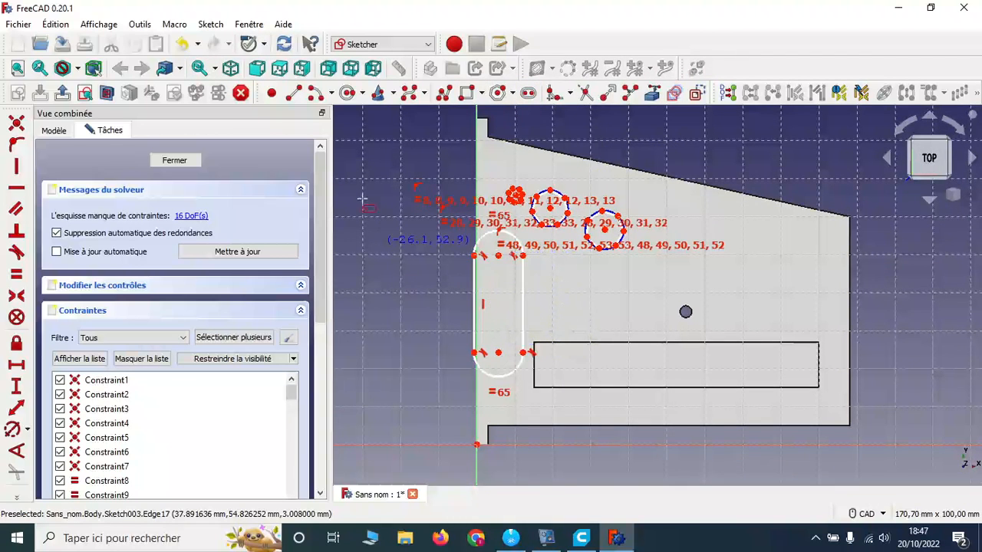
right_click(451, 280)
left_click_drag(477, 355, 490, 352)
left_click_drag(500, 258, 500, 219)
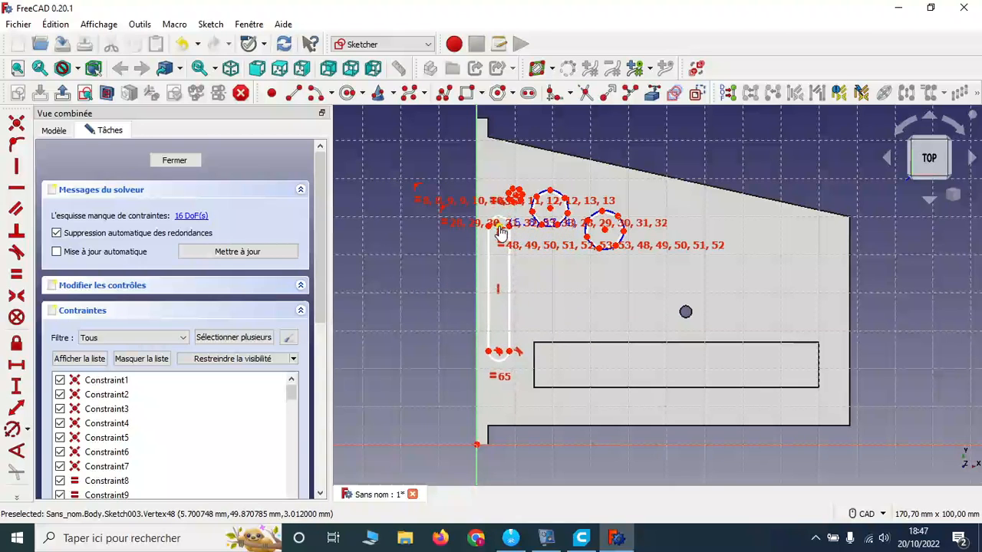
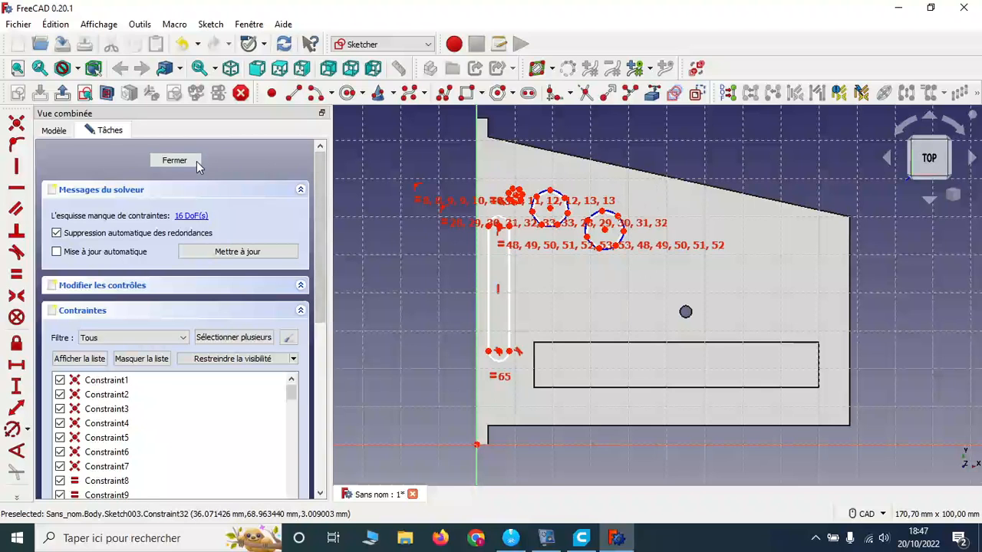
Close the sketch and pocket the slot and heptagons through all of the plate
left_click(175, 161)
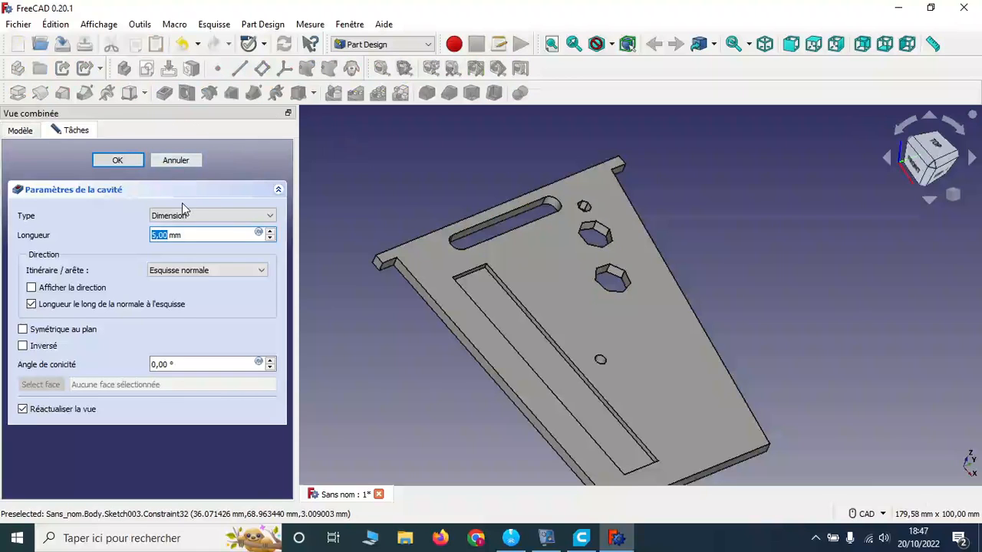
left_click(186, 218)
left_click(184, 236)
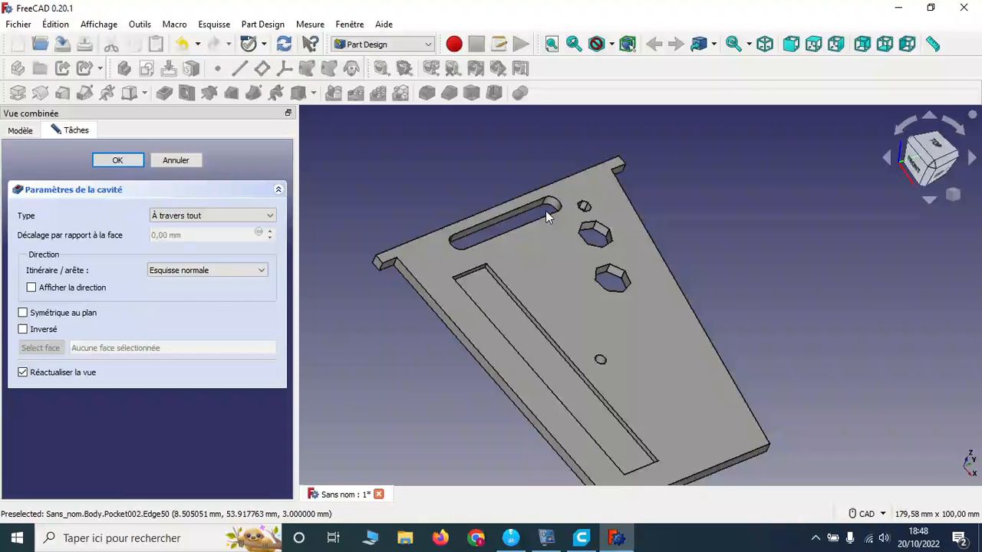
left_click(117, 161)
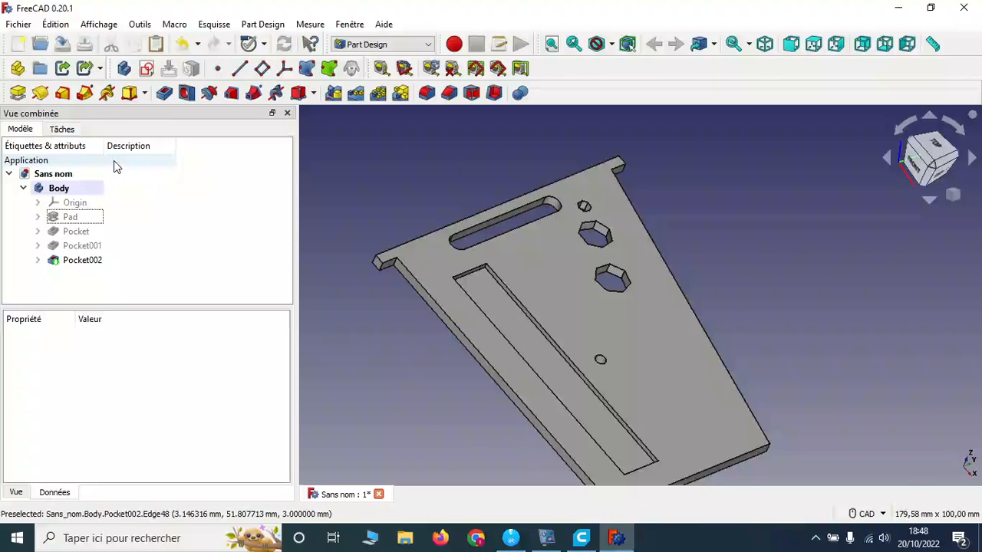
Start saving the document under a new name and create a folder named FreeCAD inside the desktop's Tutoriel folder
left_click(49, 189)
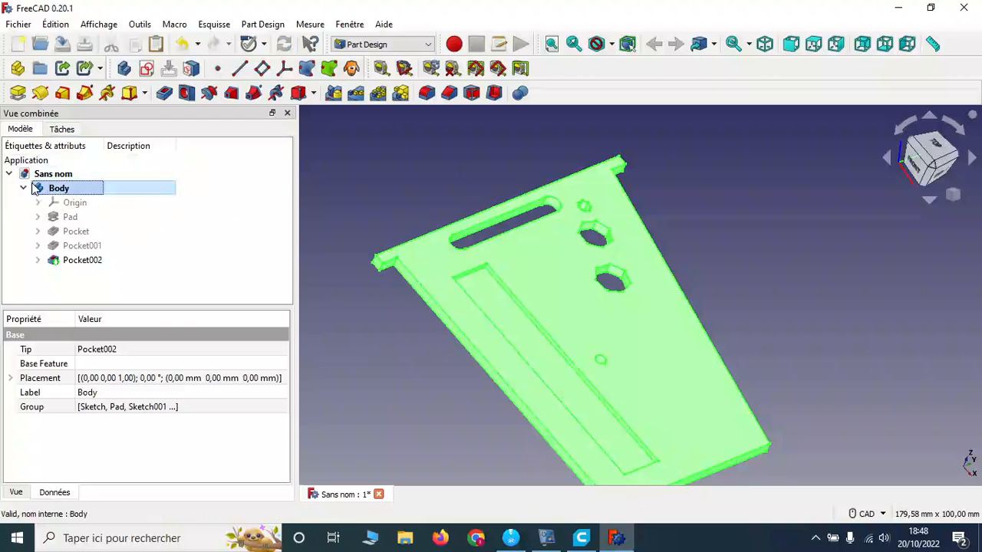
left_click(25, 23)
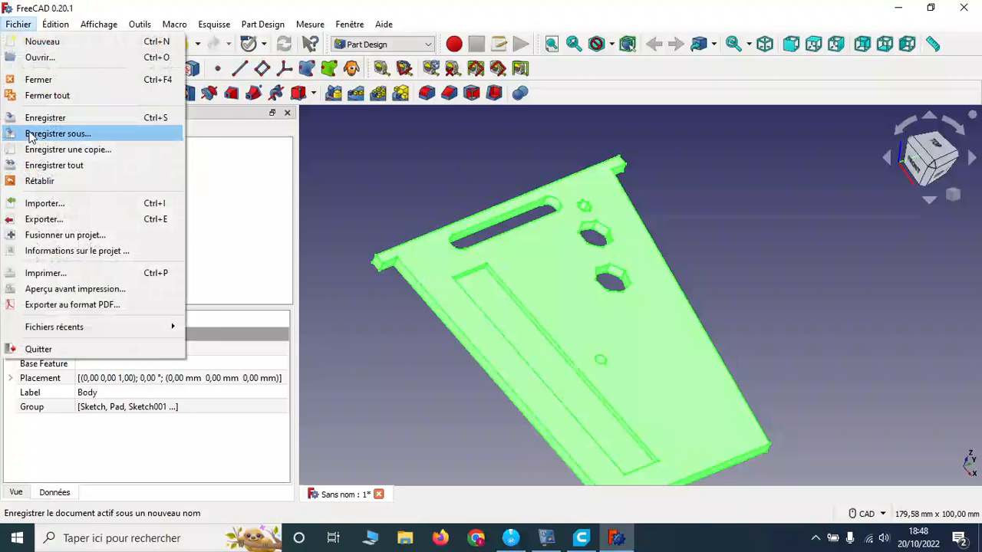
left_click(32, 136)
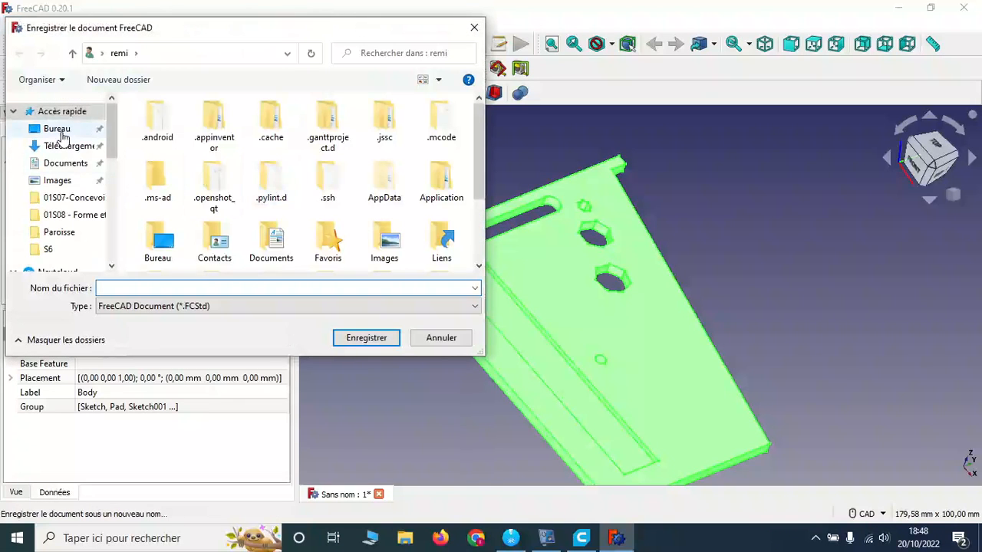
left_click(60, 131)
double_click(164, 121)
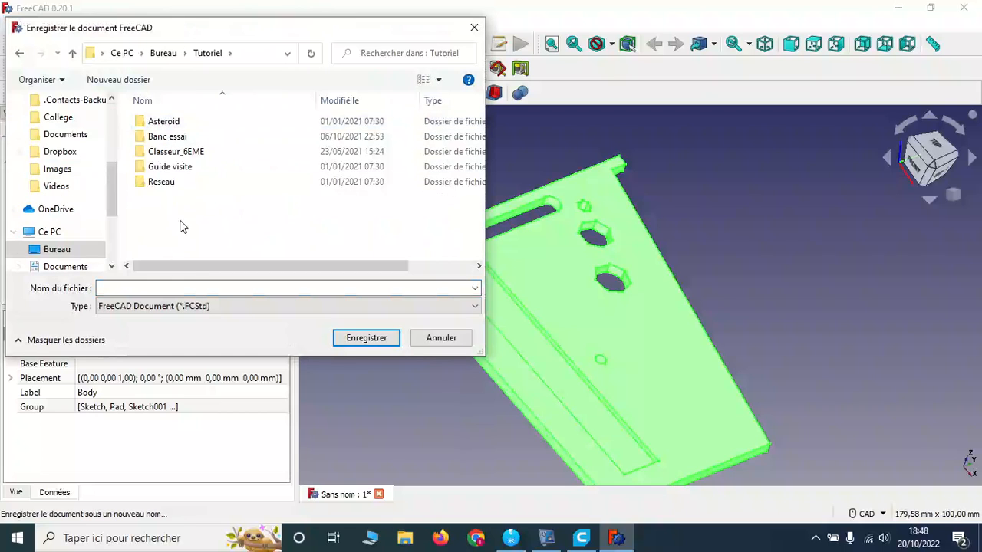
left_click(142, 80)
key("BackSpace")
type("F")
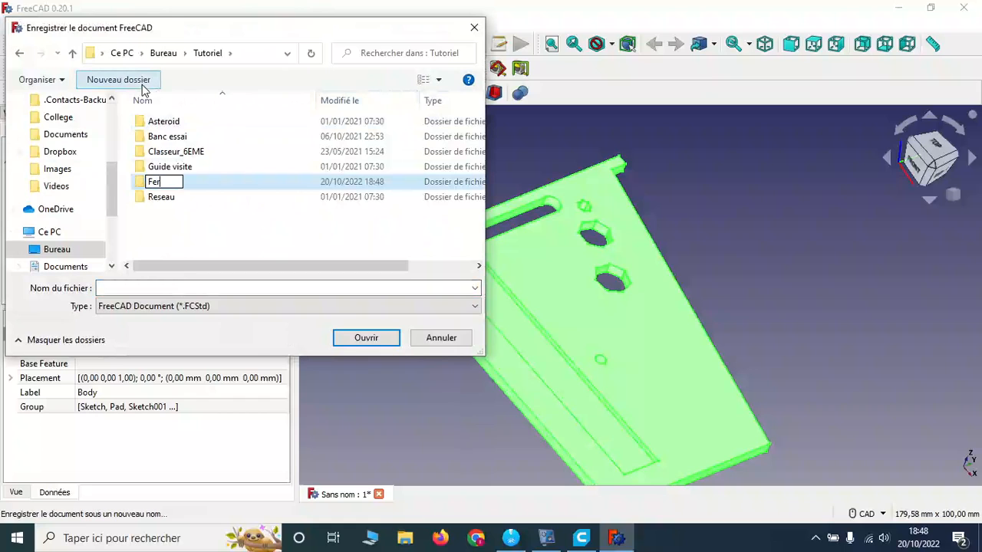
type("reeCAD")
key("Return")
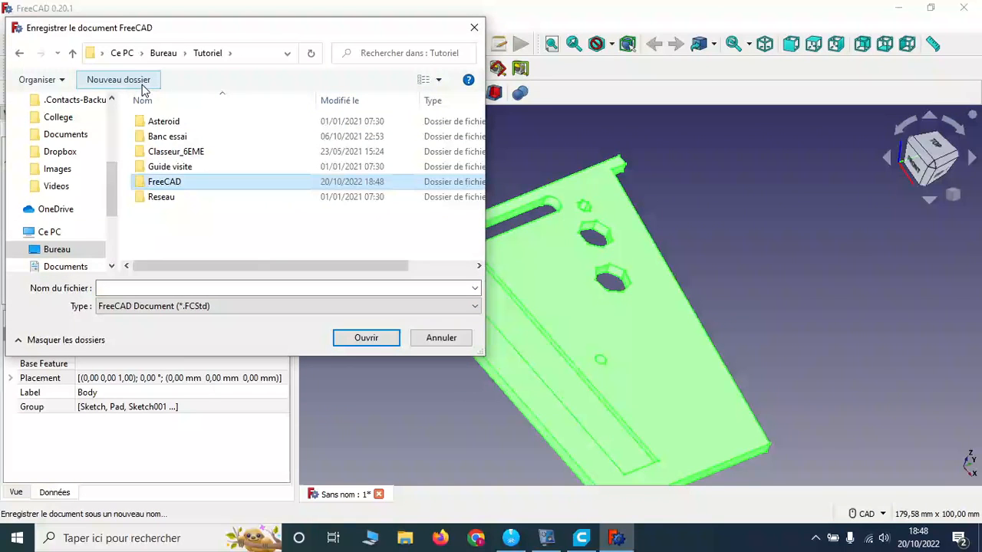
Save the document as vantail in the new FreeCAD folder
double_click(153, 185)
left_click(117, 288)
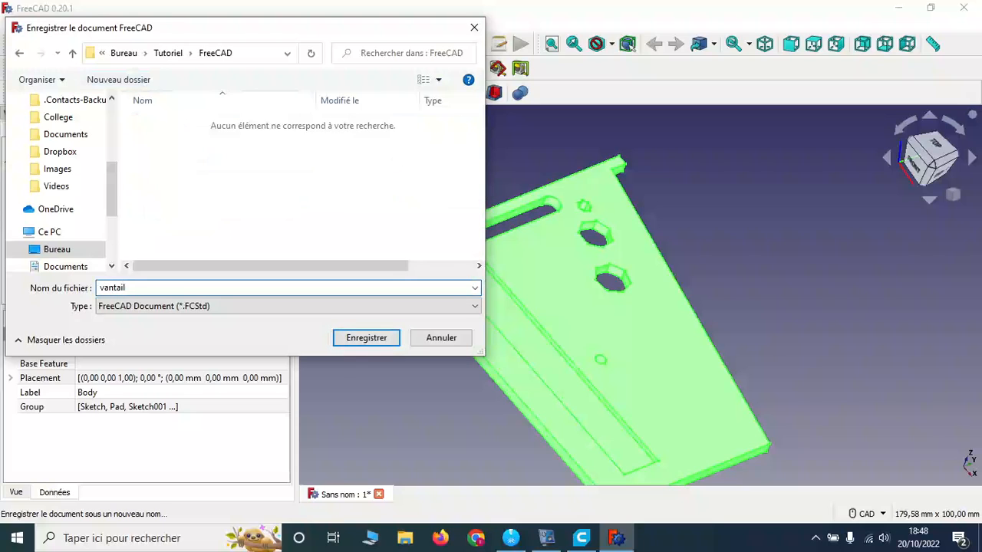
key("Return")
Switch to File Explorer, examine the Tutoriel\FreeCAD folder on the desktop for the saved file, and return to FreeCAD
left_click(405, 538)
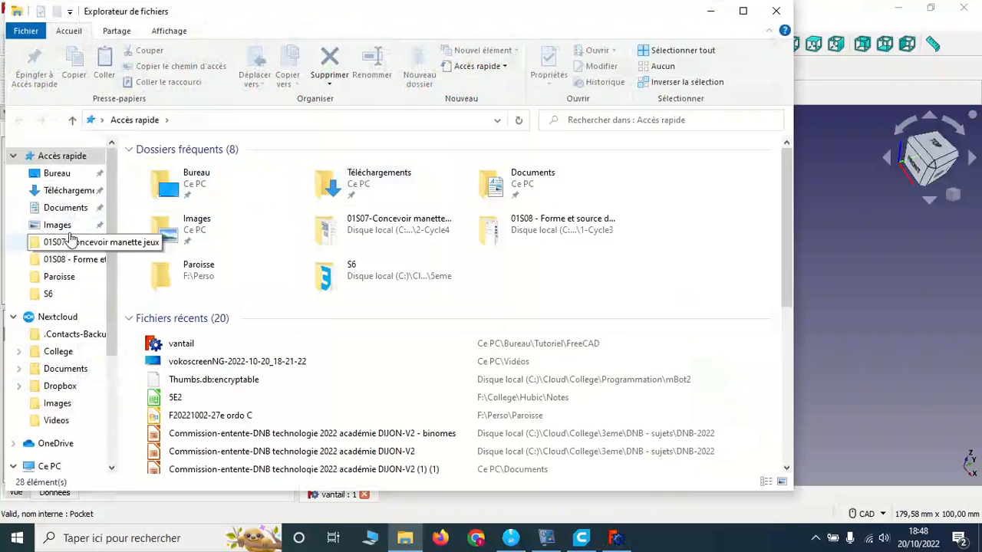
left_click(61, 175)
double_click(157, 165)
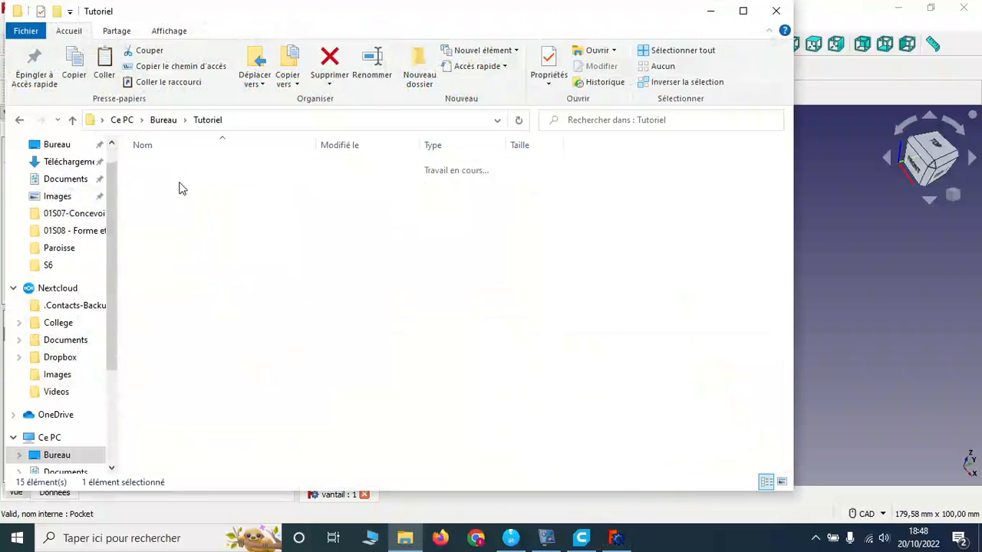
left_click(173, 213)
double_click(175, 214)
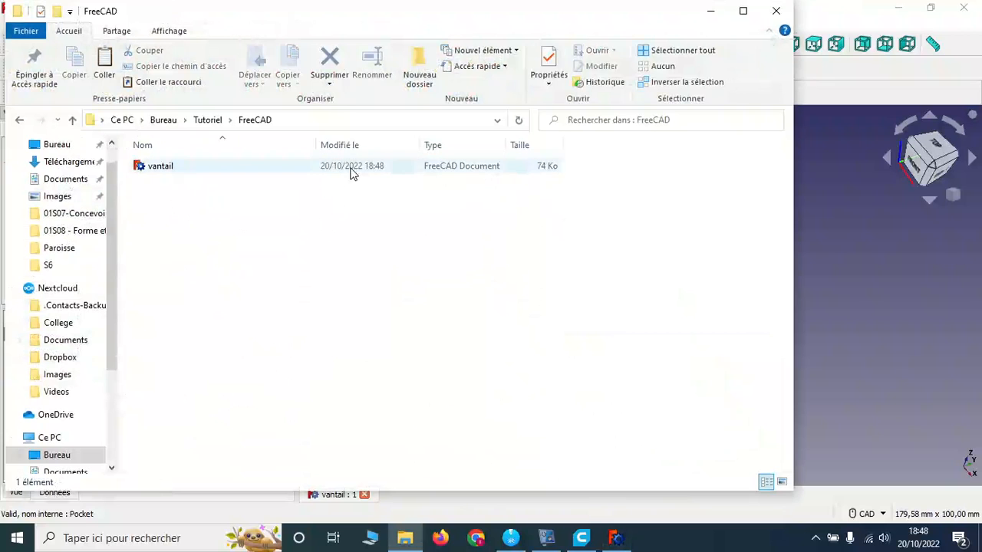
left_click(858, 8)
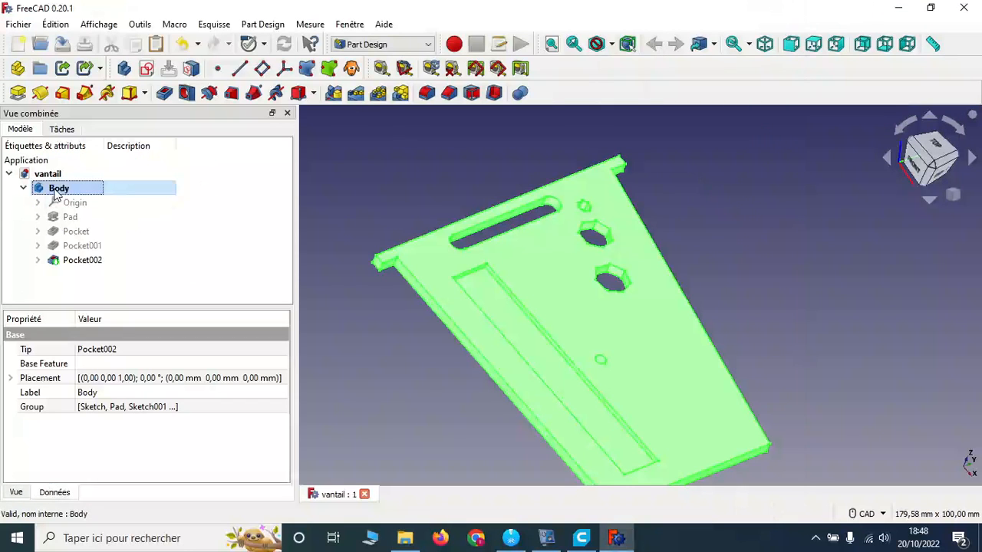
Export the body as an Autodesk DXF 2D file named vantail-Body and check the FreeCAD folder in File Explorer
left_click(19, 24)
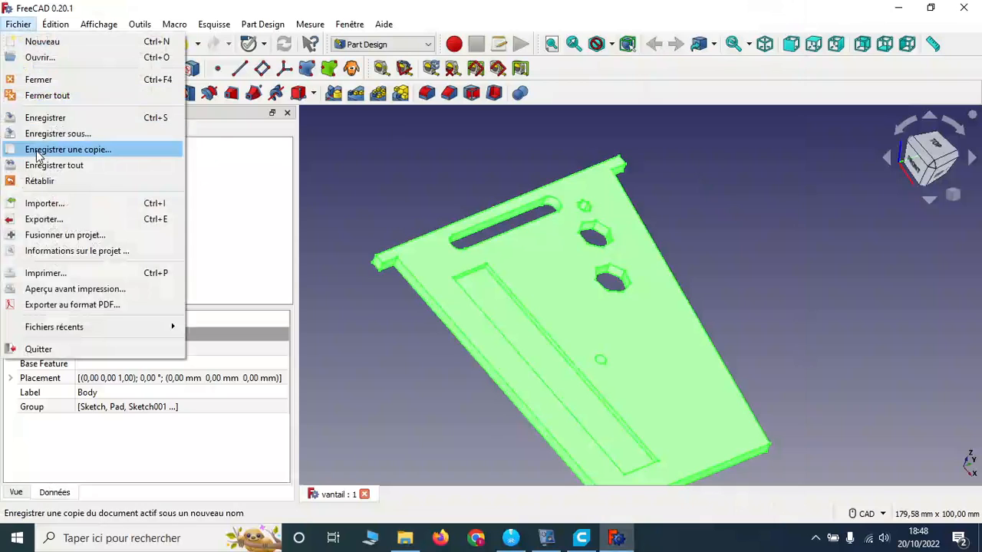
left_click(44, 219)
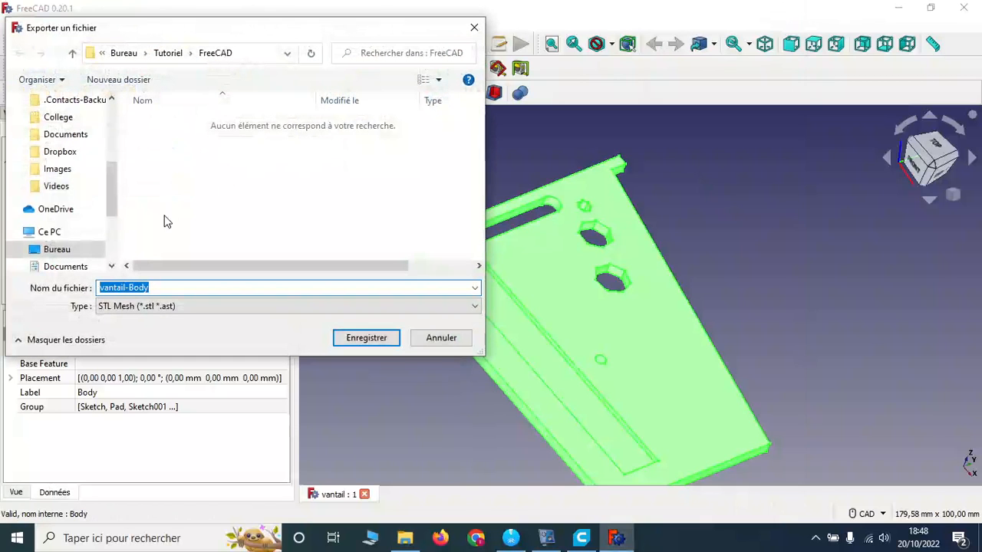
left_click(139, 305)
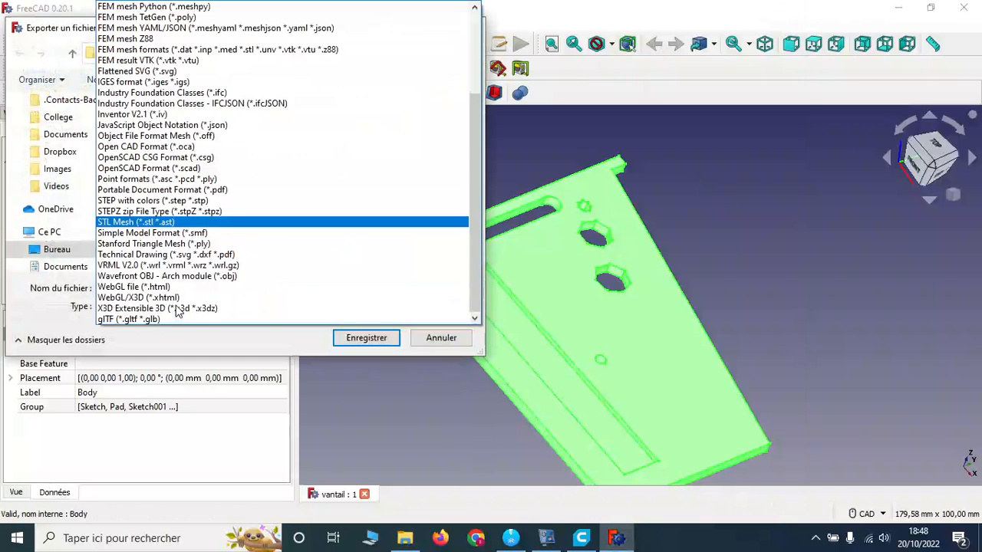
scroll(258, 281, "up", 4)
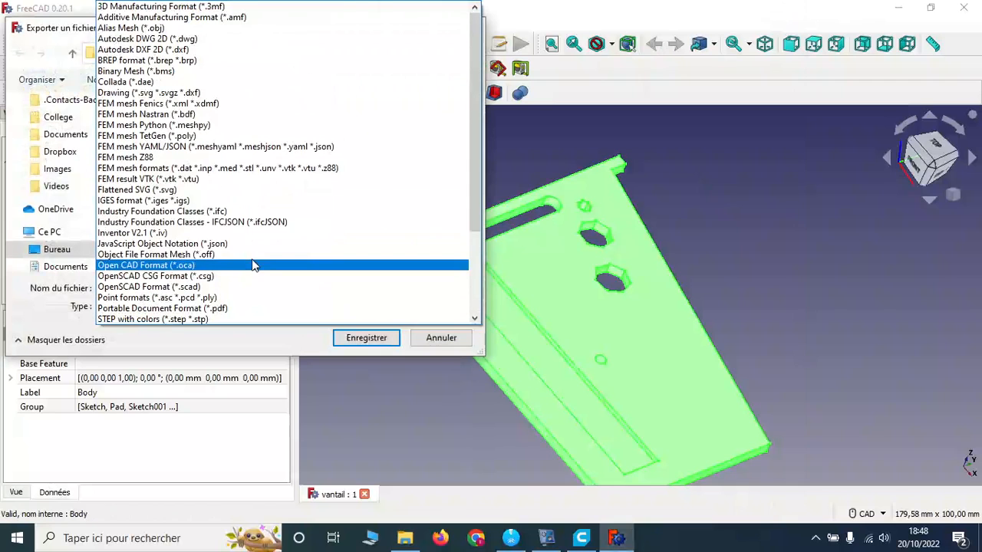
left_click(154, 50)
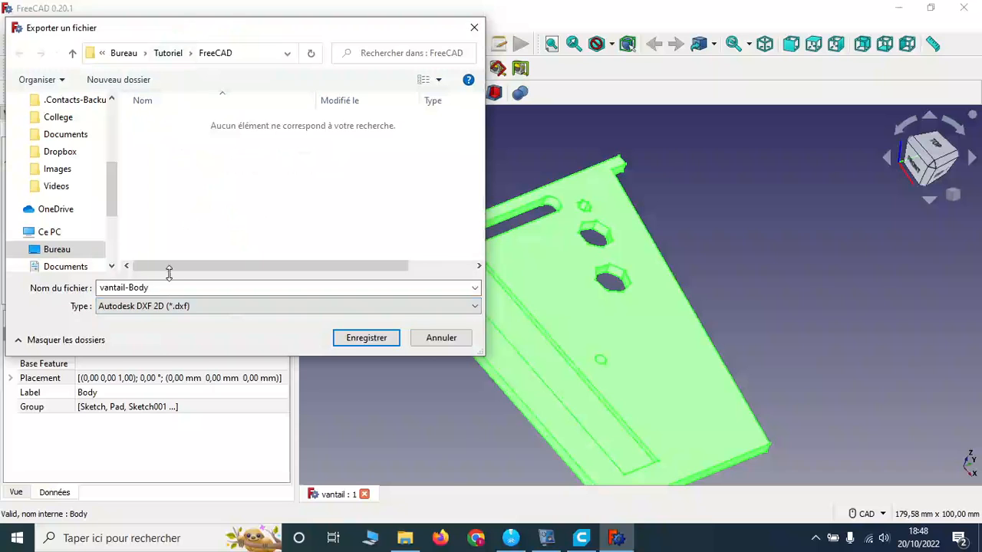
left_click(364, 338)
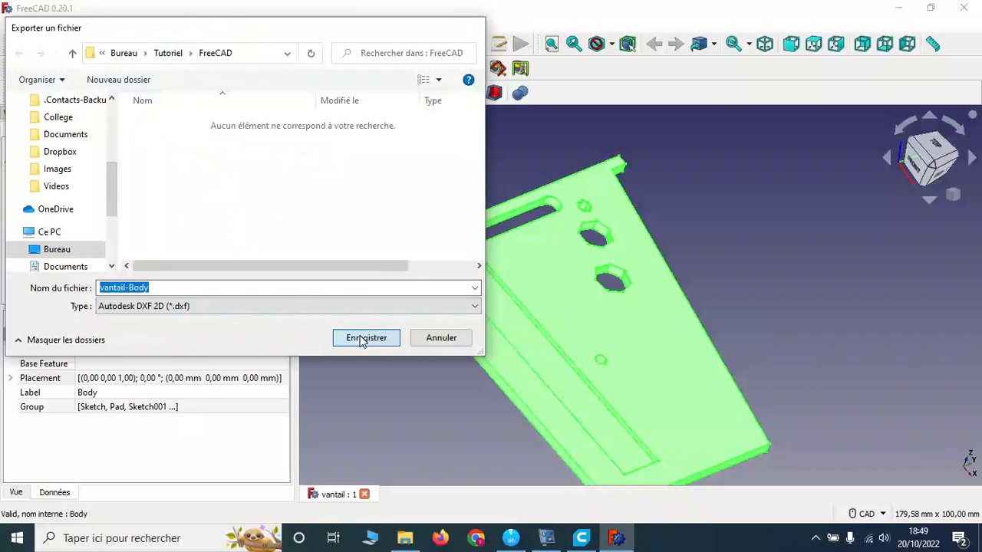
left_click(405, 538)
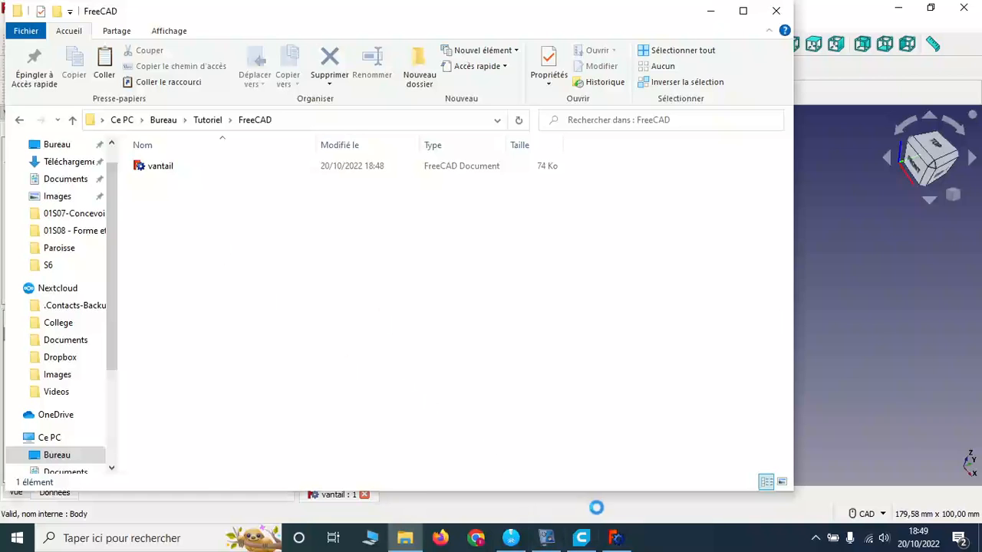
left_click(616, 538)
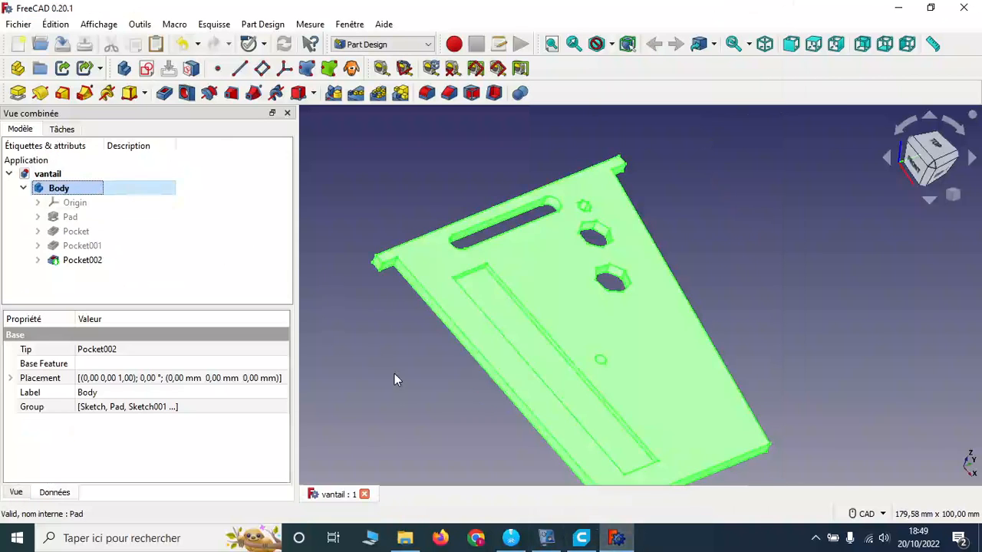
Reopen the body export dialog to show the .dxf extension of vantail-Body, and inspect the FreeCAD folder in File Explorer
left_click(18, 24)
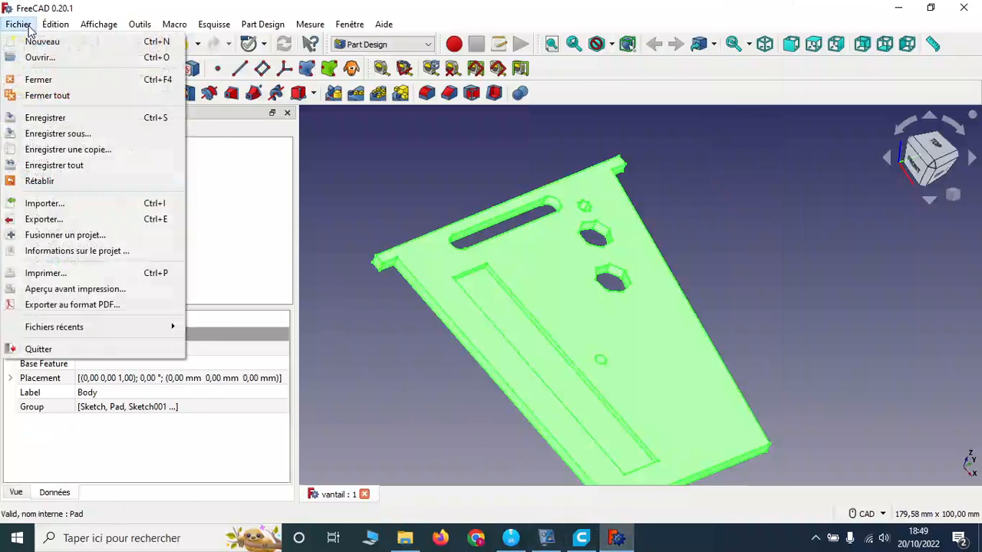
left_click(44, 220)
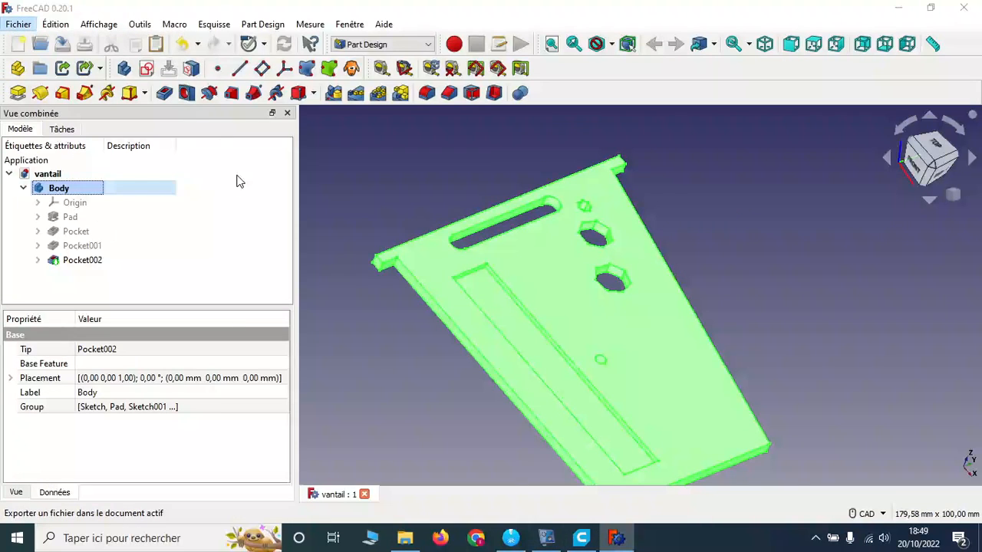
left_click(174, 290)
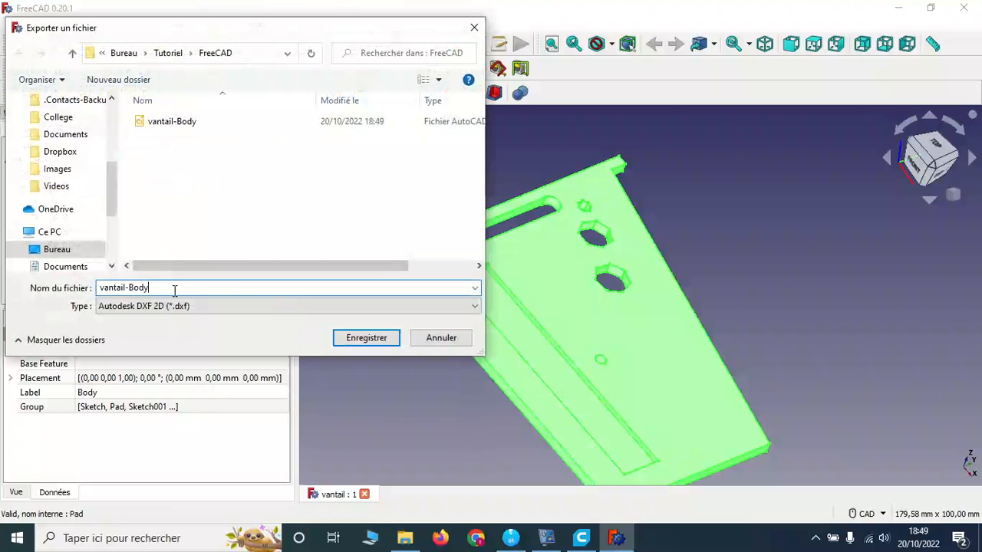
type(".")
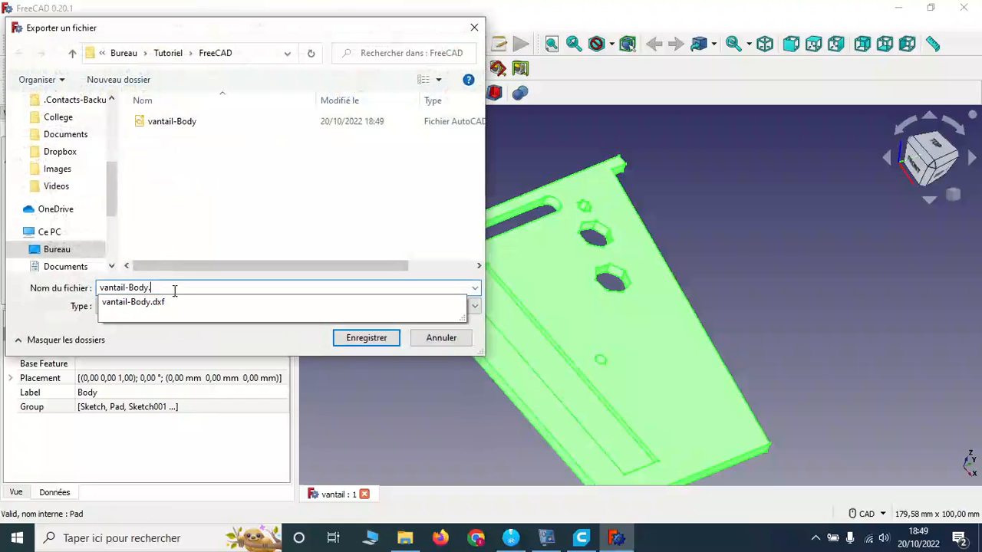
left_click(211, 264)
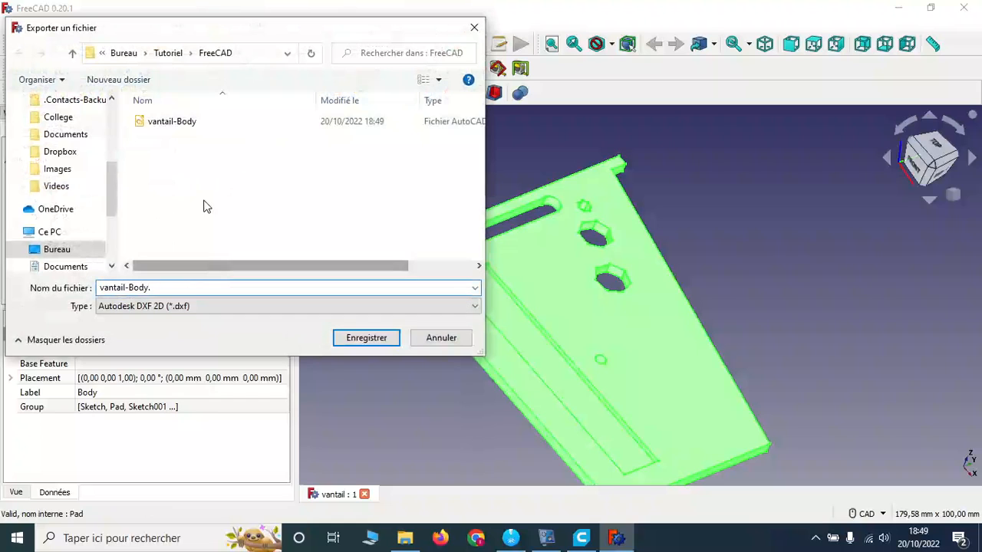
left_click(405, 538)
left_click(172, 184)
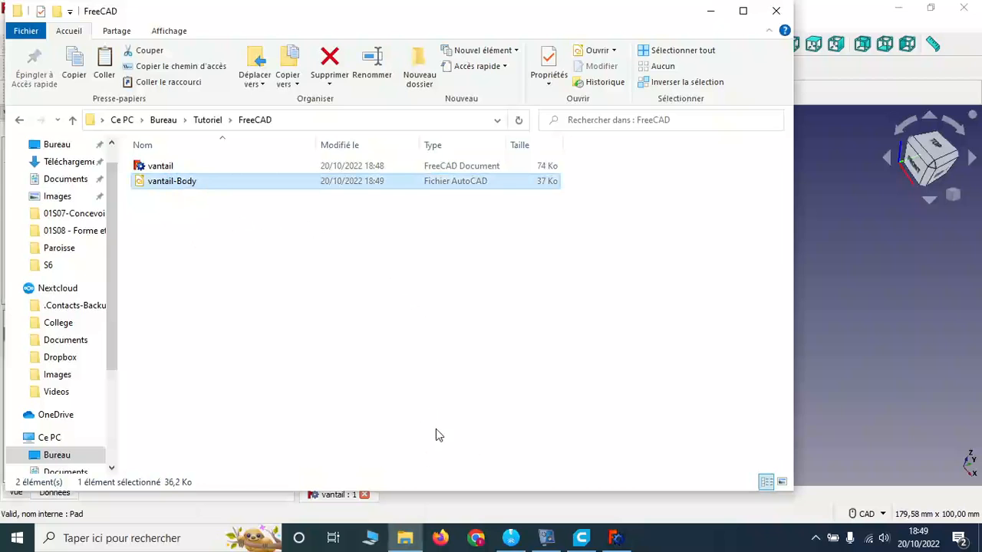
Switch to Laserbox and start a new blank project
left_click(511, 538)
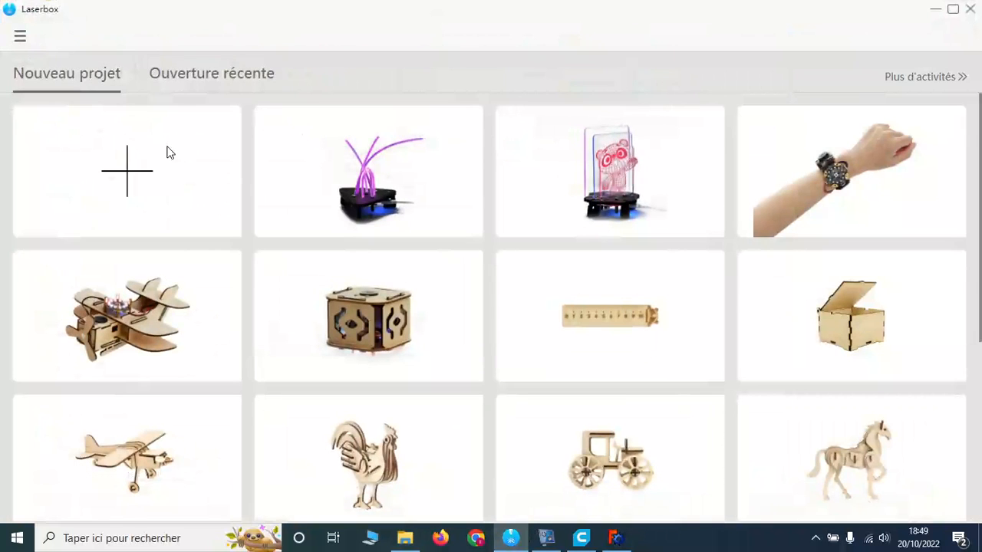
left_click(167, 152)
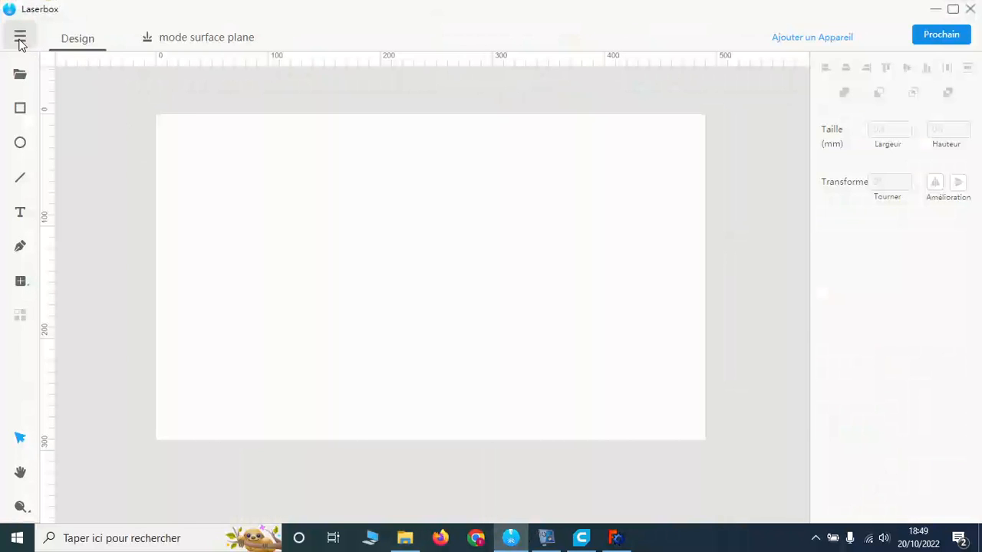
left_click(20, 37)
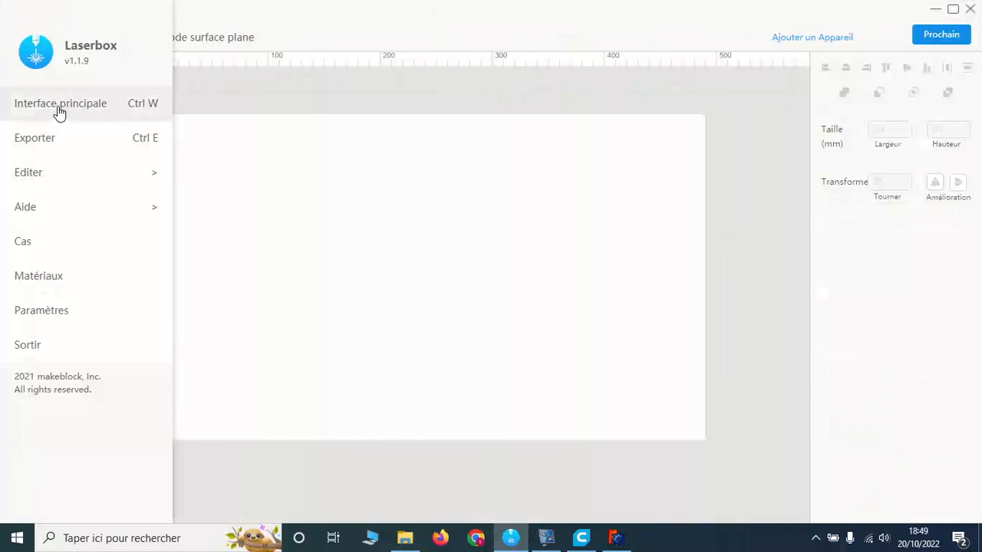
left_click(311, 139)
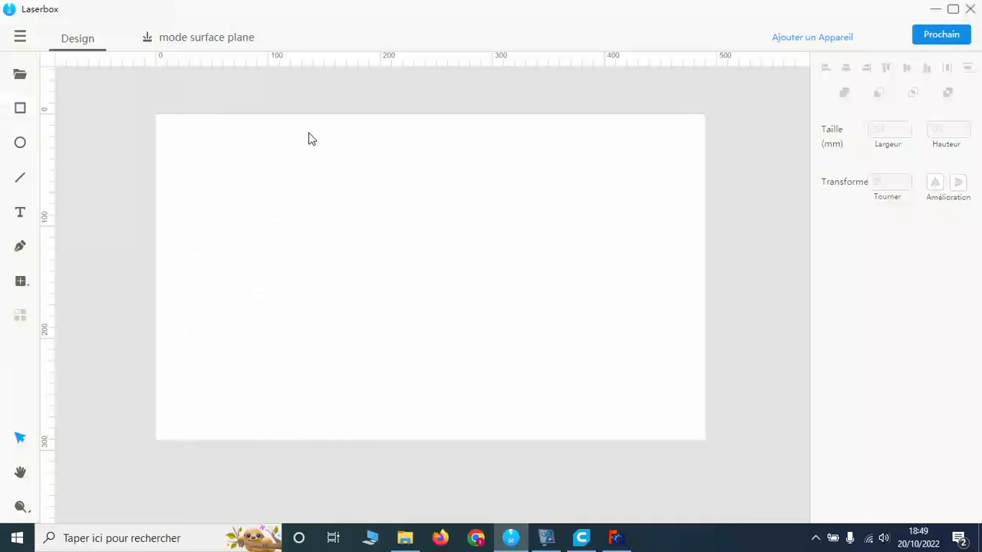
left_click(16, 45)
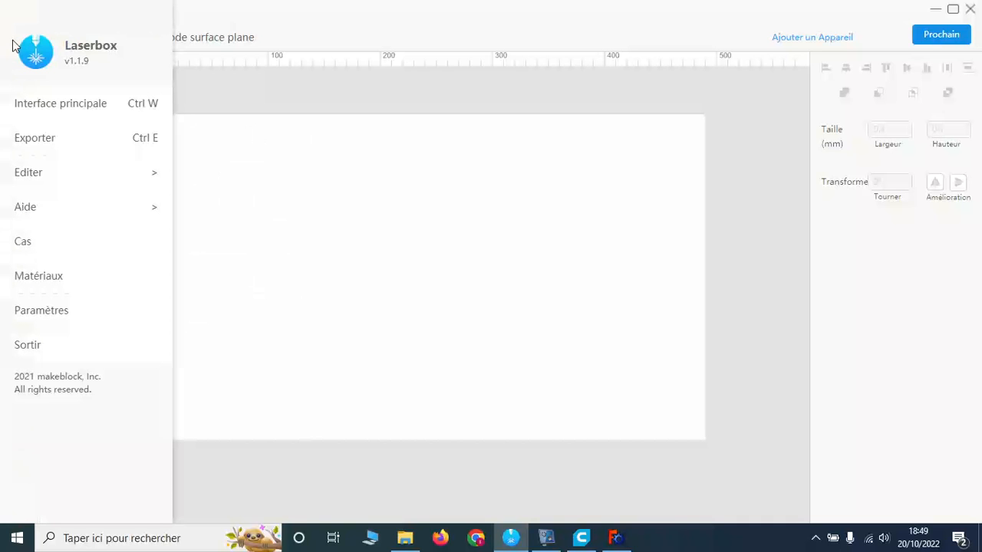
left_click(55, 108)
left_click(158, 127)
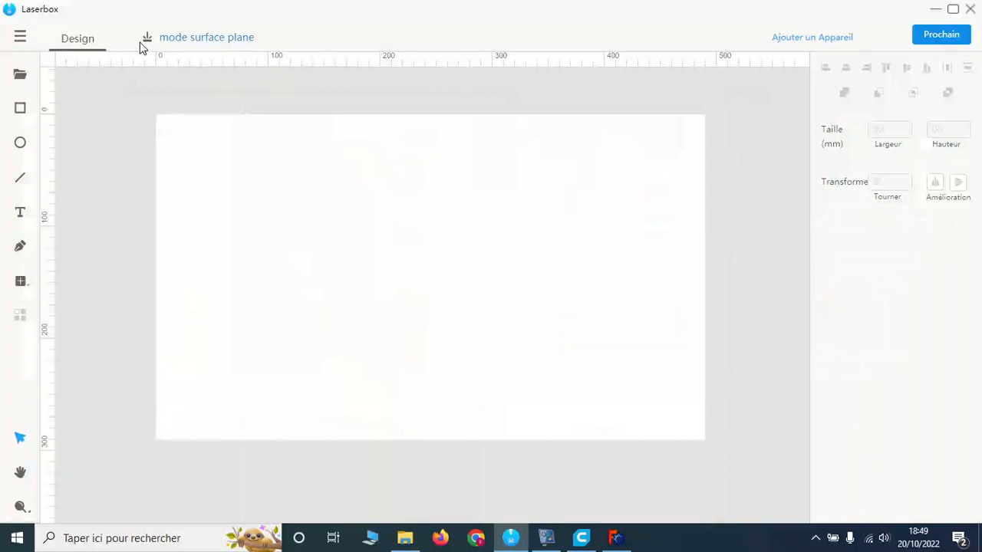
Import the vantail-Body file from the desktop's Tutoriel\FreeCAD folder into the blank project
left_click(194, 43)
left_click(95, 43)
left_click(20, 76)
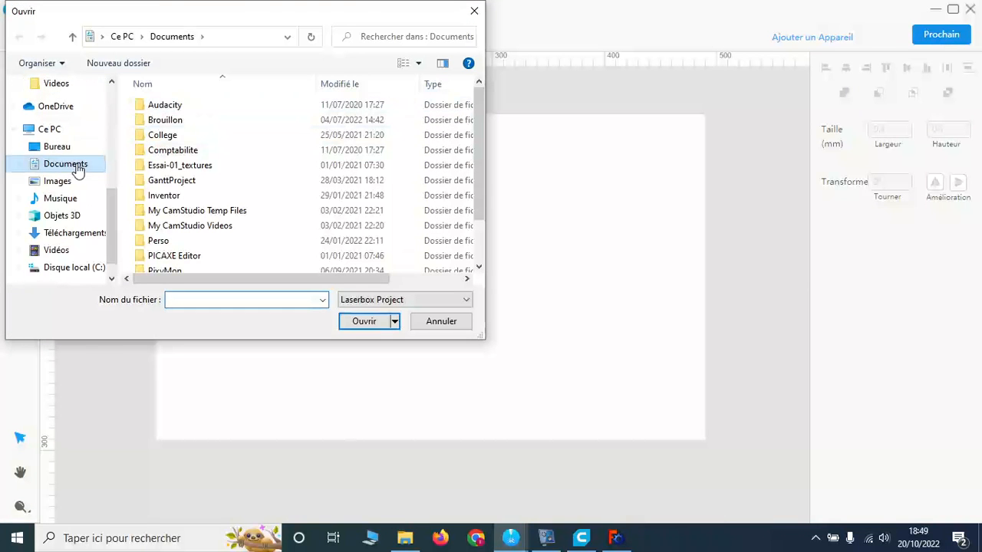
left_click(57, 147)
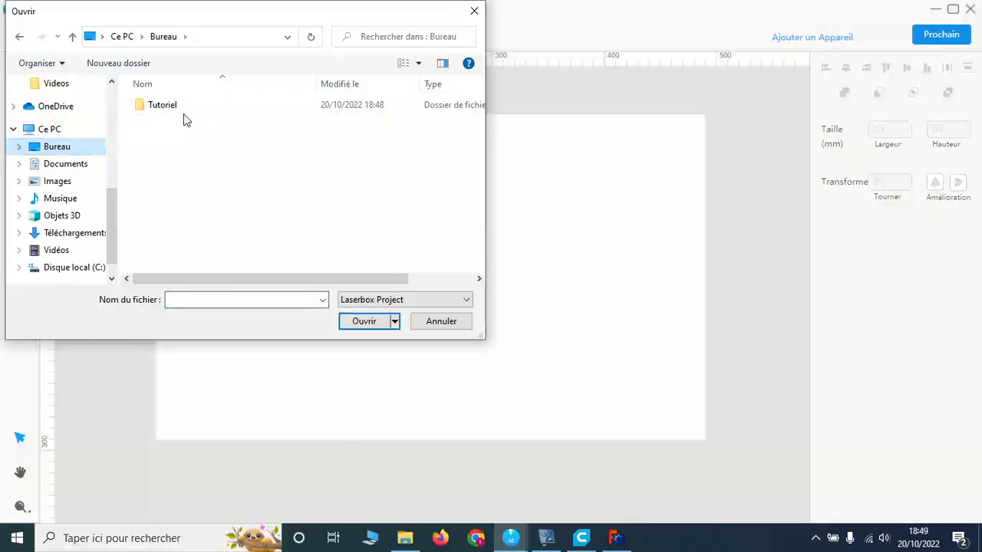
double_click(176, 109)
double_click(173, 150)
double_click(173, 105)
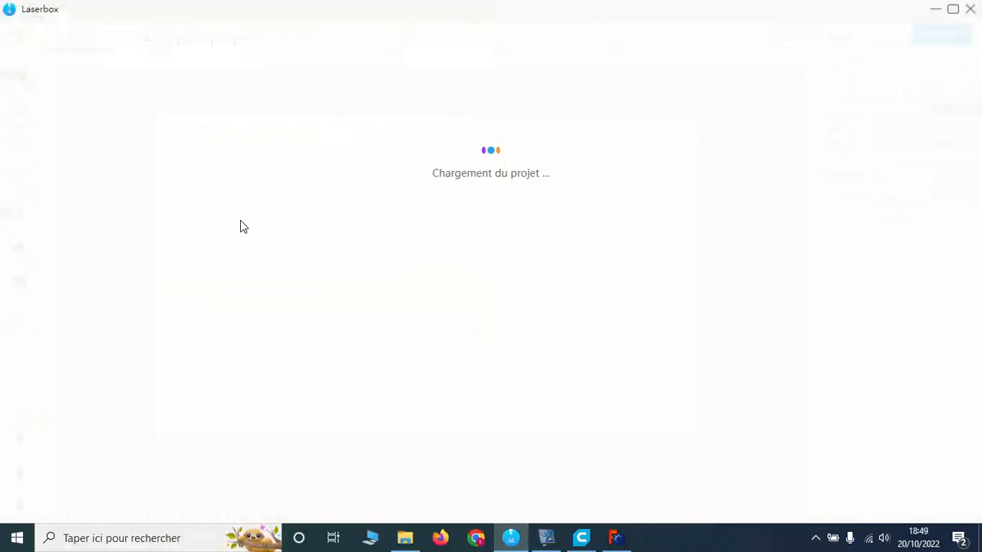
Check the imported outline's width and height, and move it near the lower-left corner of the work area
left_click(648, 496)
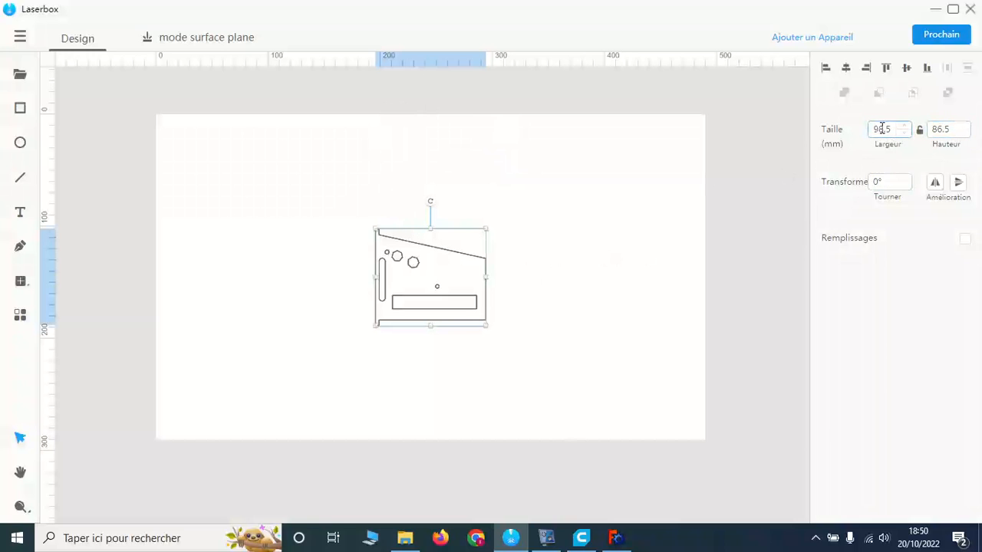
left_click(945, 130)
left_click(465, 255)
left_click_drag(465, 255, 269, 333)
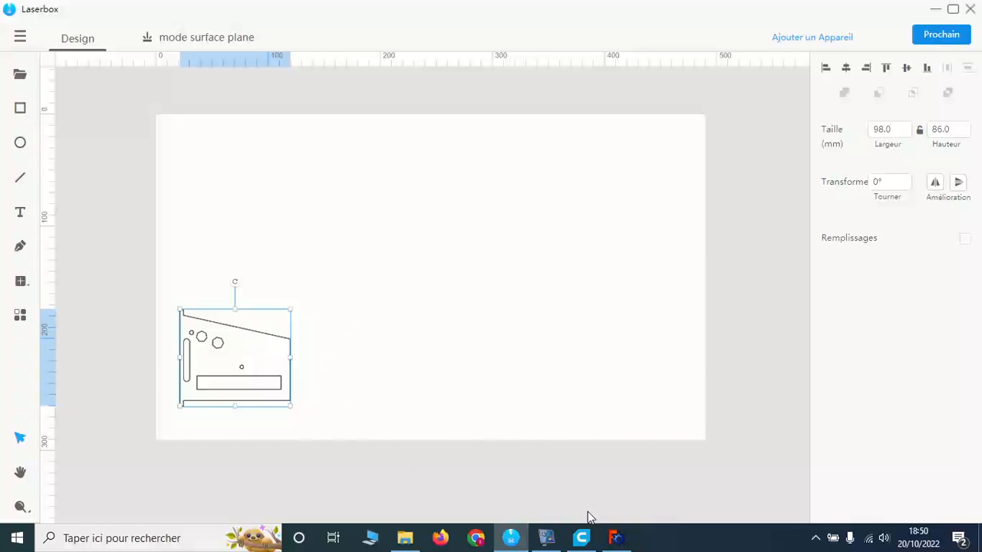
Return to FreeCAD, cancel the pending export and close the vantail document
left_click(616, 537)
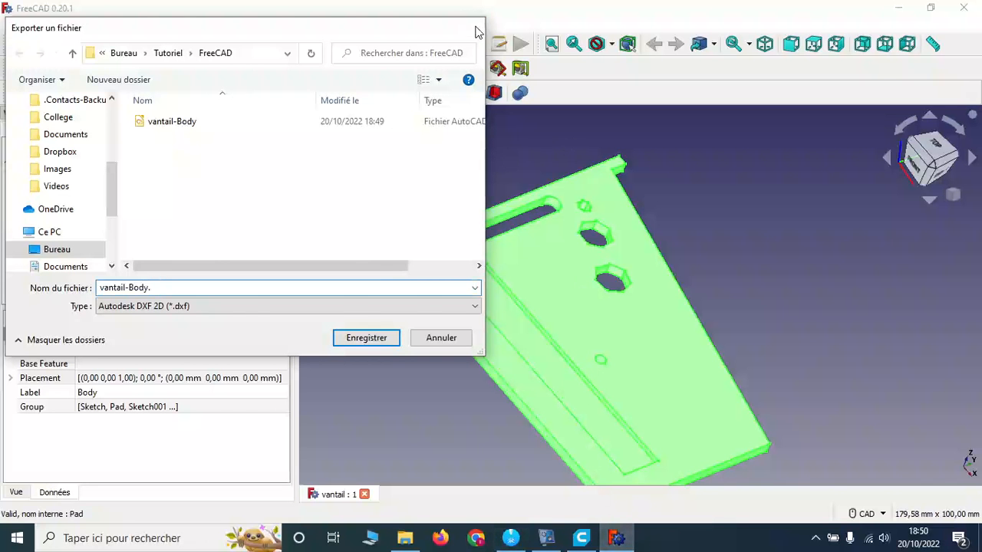
left_click(474, 27)
left_click(364, 495)
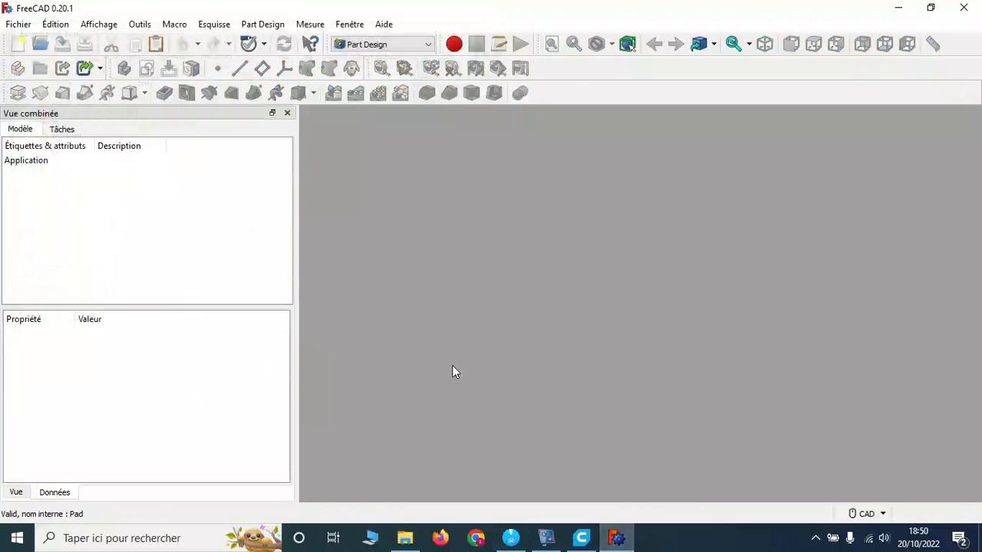
Create a new document with a body and start a sketch on the XY plane
left_click(22, 46)
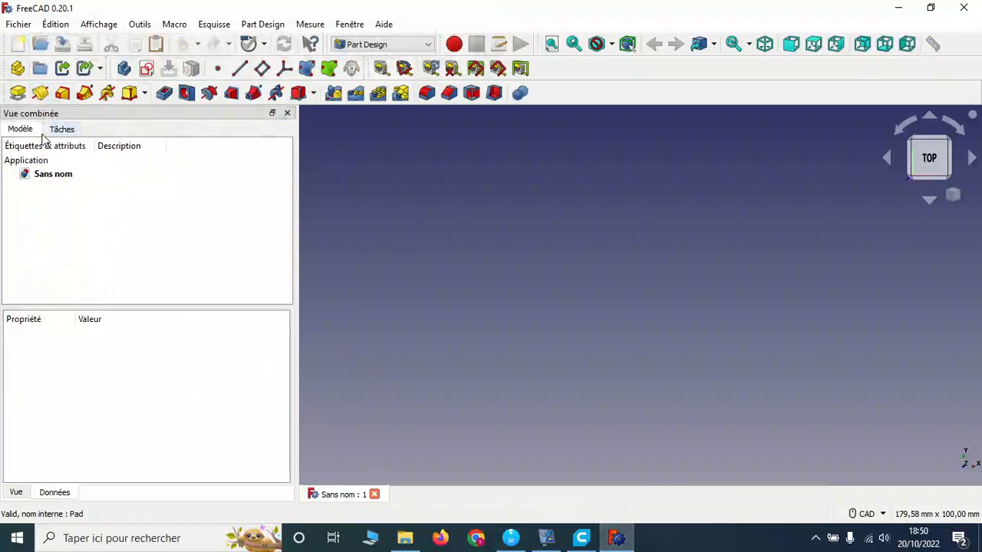
left_click(123, 68)
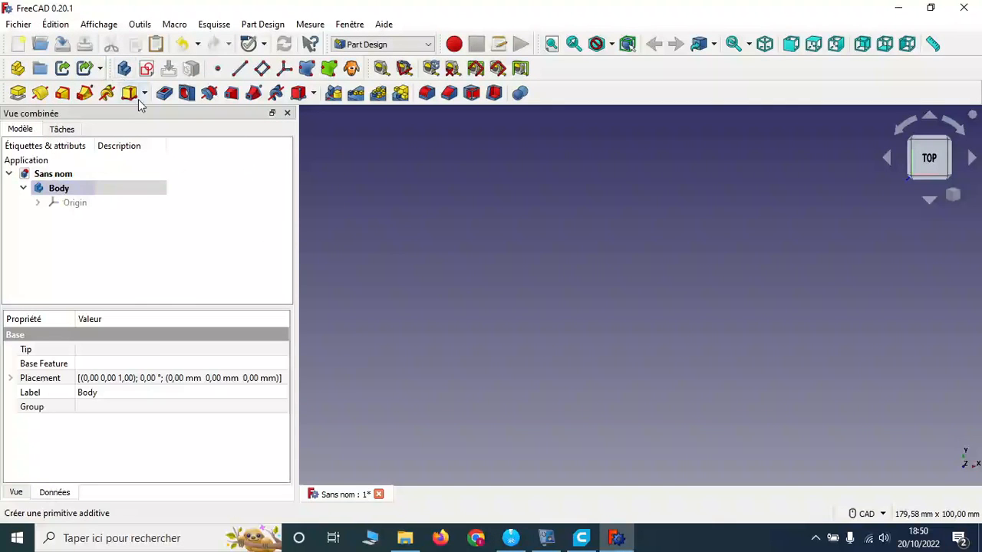
left_click(146, 69)
left_click(74, 221)
left_click(117, 159)
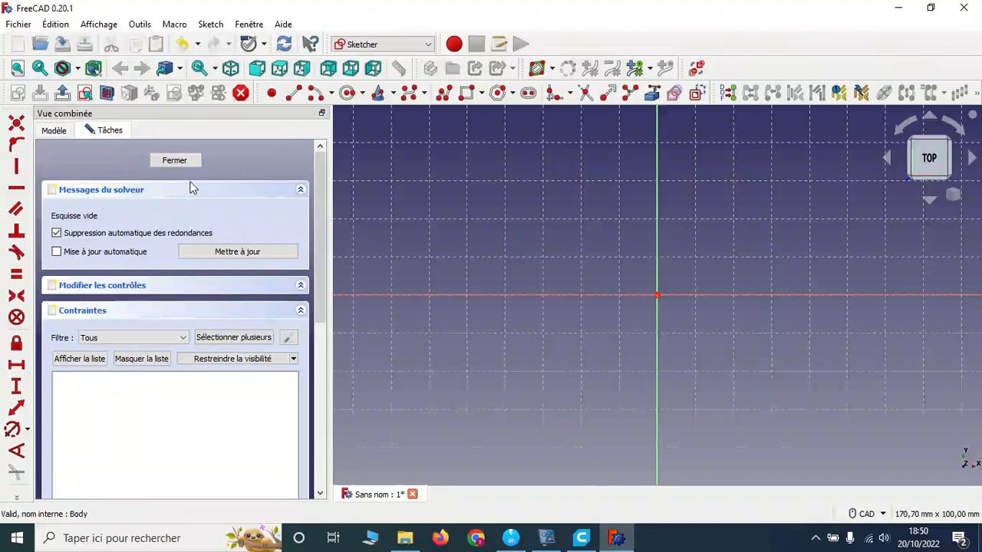
Sketch a horizontal rectangle around the origin, about 96 mm wide and 21 mm high
left_click(466, 93)
left_click(510, 261)
left_click(877, 339)
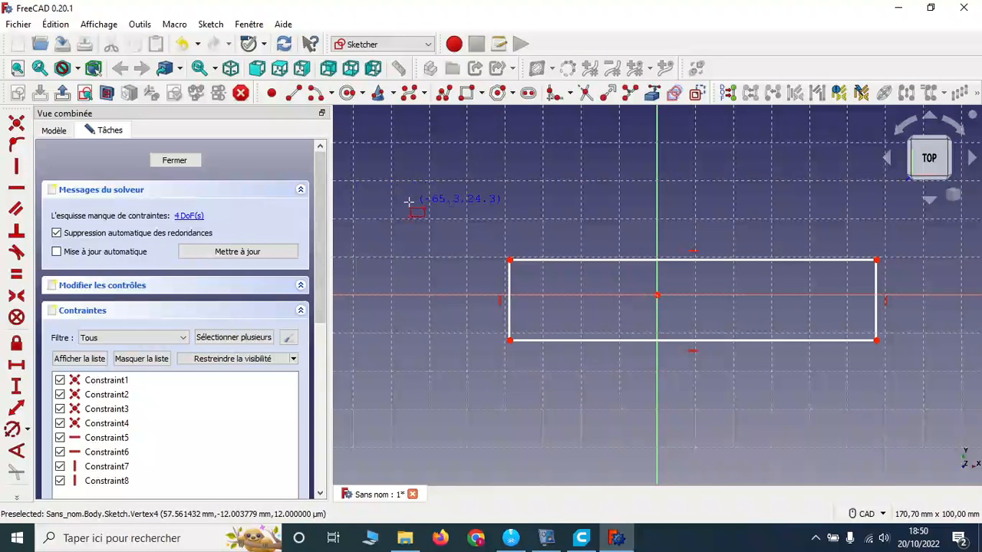
Constrain the rectangle's corners to be symmetric about the vertical and horizontal axes
left_click(511, 261)
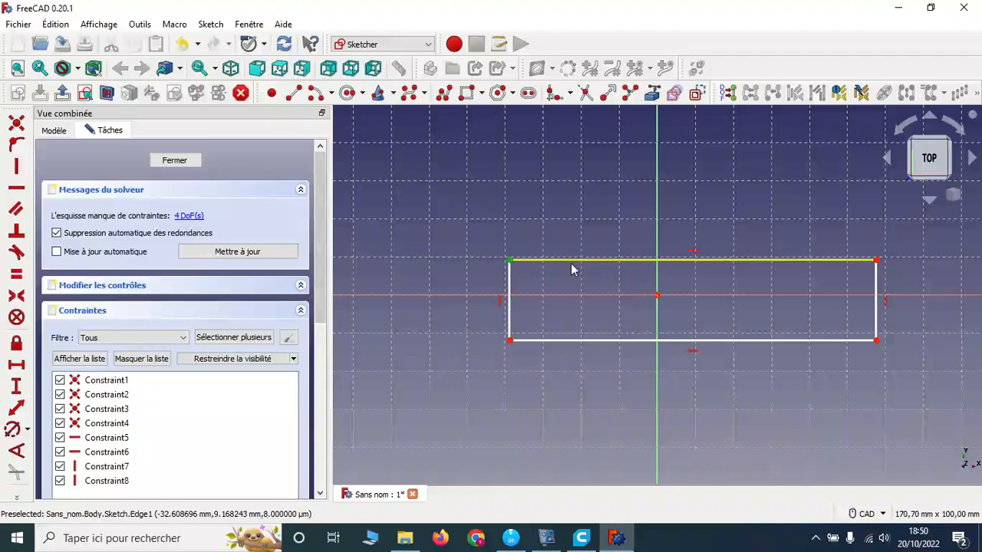
left_click(876, 262)
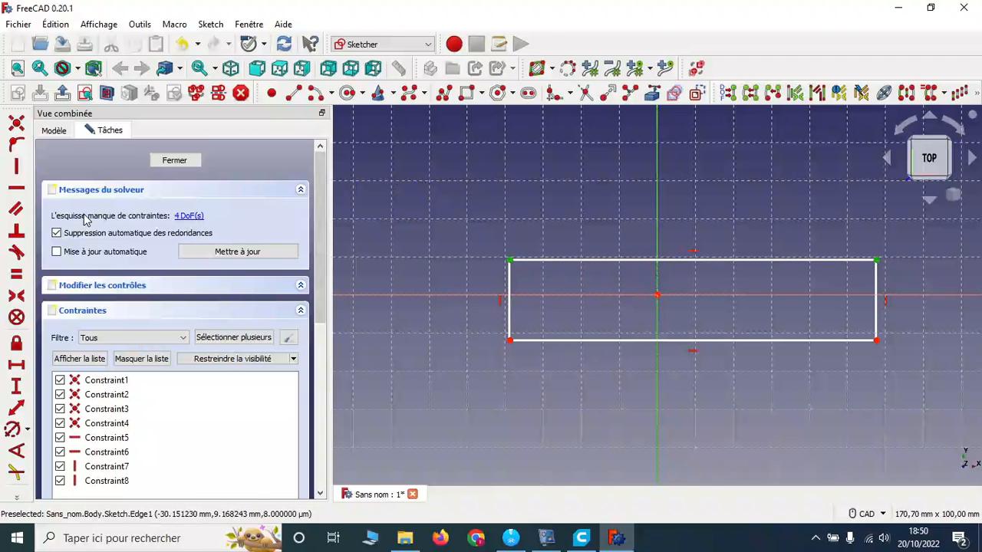
left_click(16, 296)
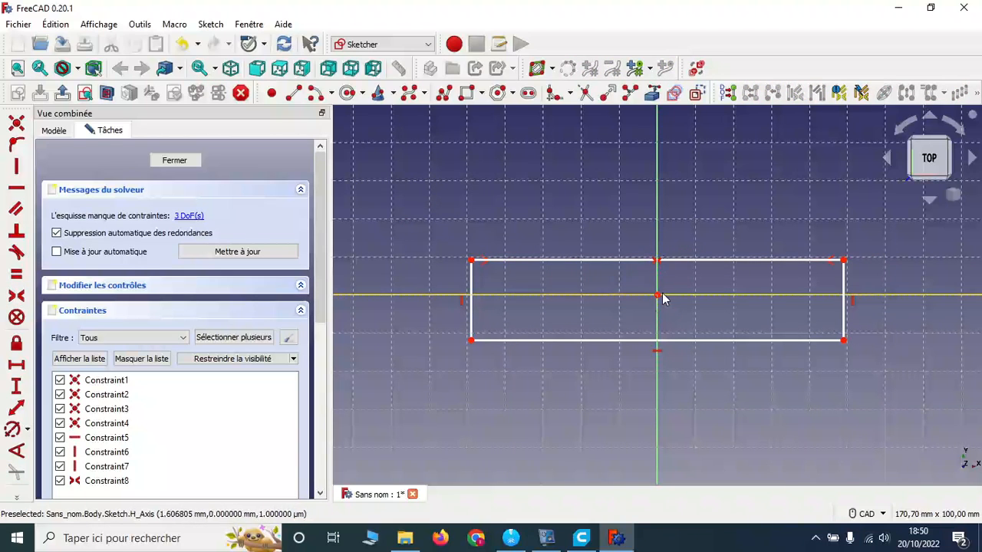
left_click(471, 261)
left_click(475, 295)
left_click(471, 339)
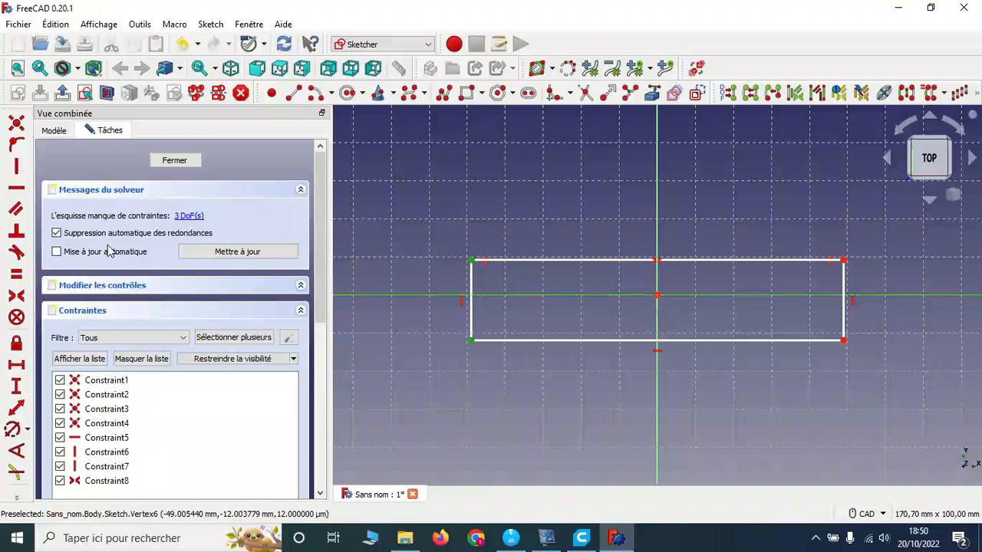
left_click(16, 299)
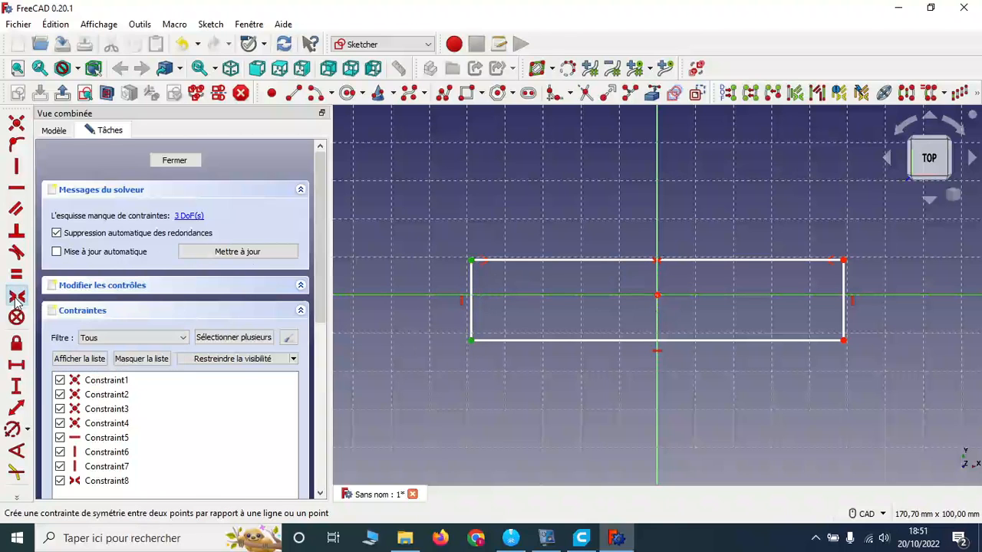
Add a vertical distance constraint of 8 mm between the two corners at the rectangle's left end
left_click(471, 261)
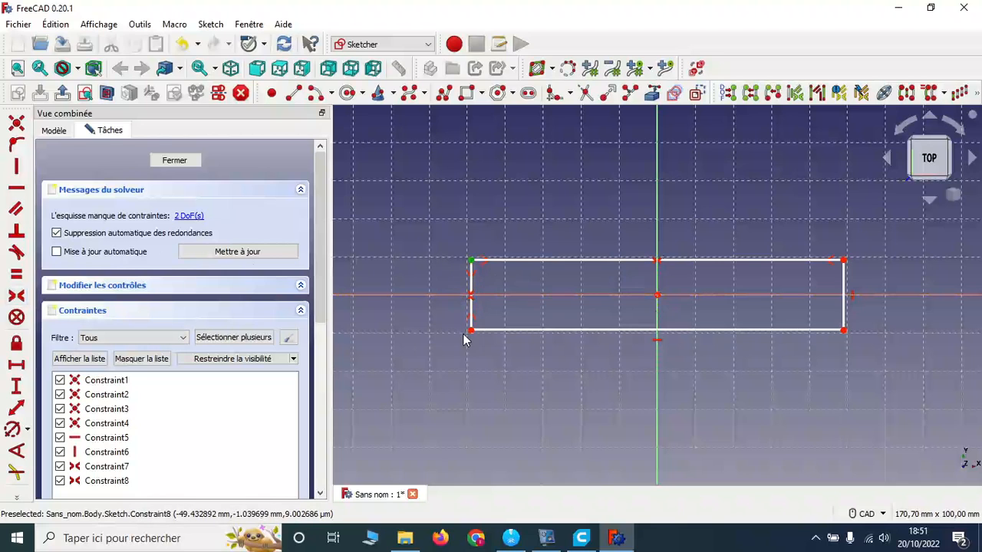
left_click(471, 330)
left_click(16, 387)
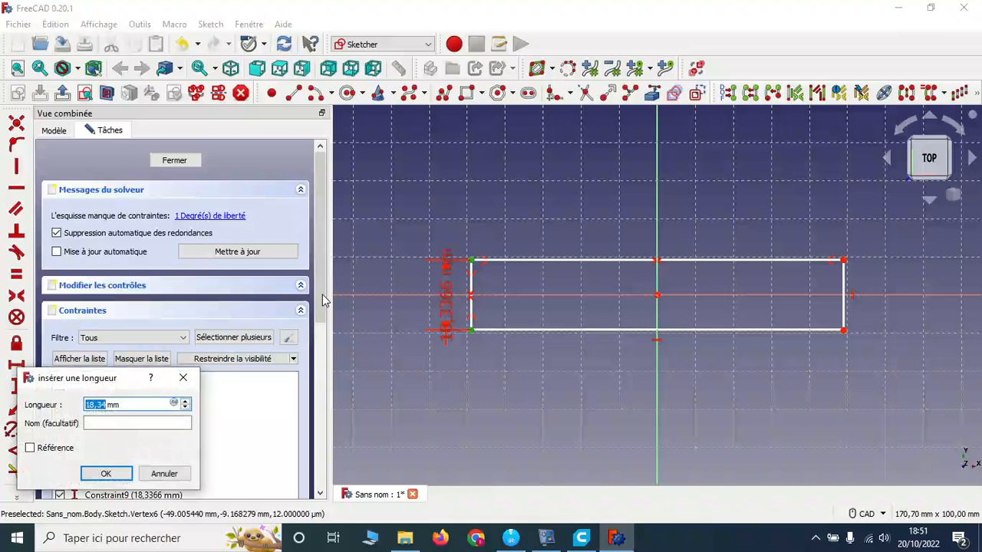
type("8")
key("Return")
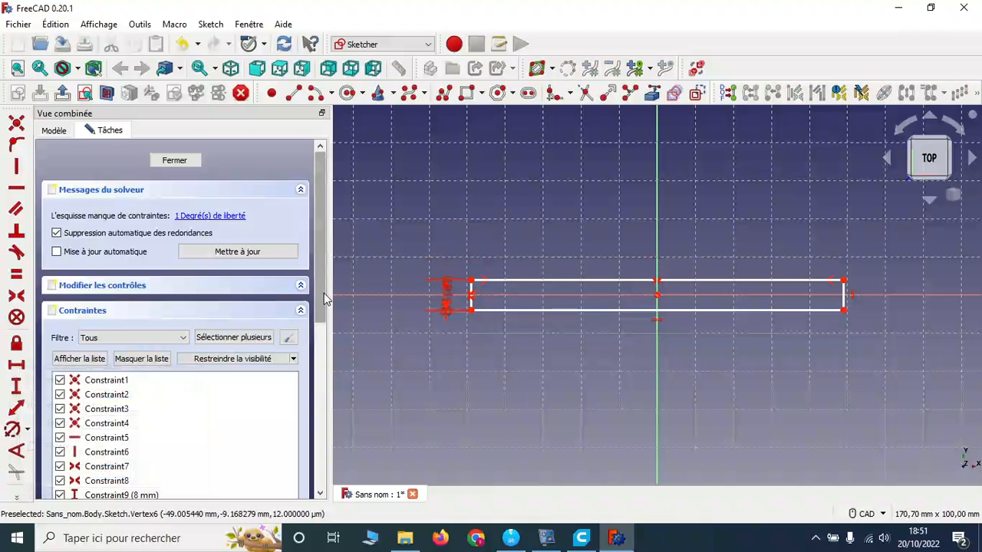
left_click(472, 281)
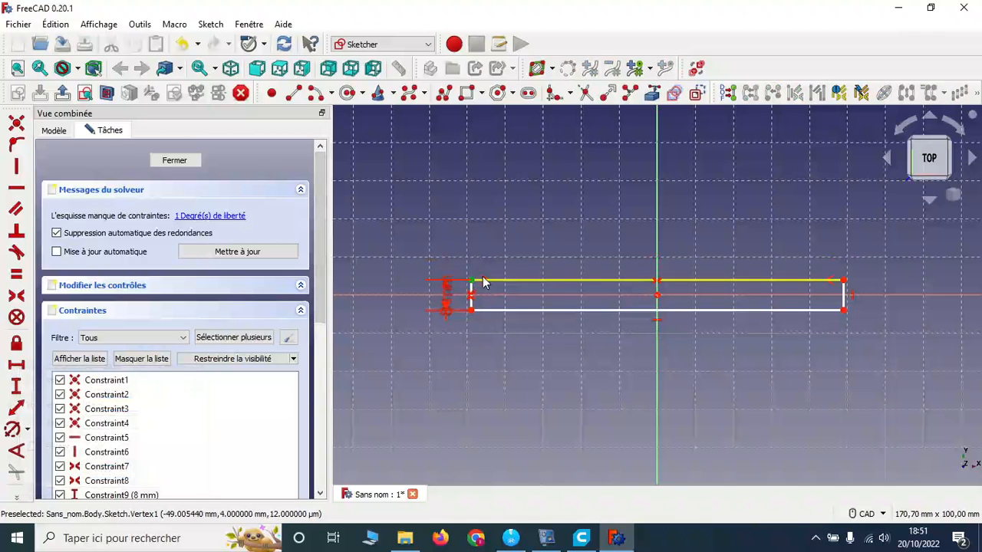
left_click(844, 280)
left_click(656, 203)
left_click(19, 367)
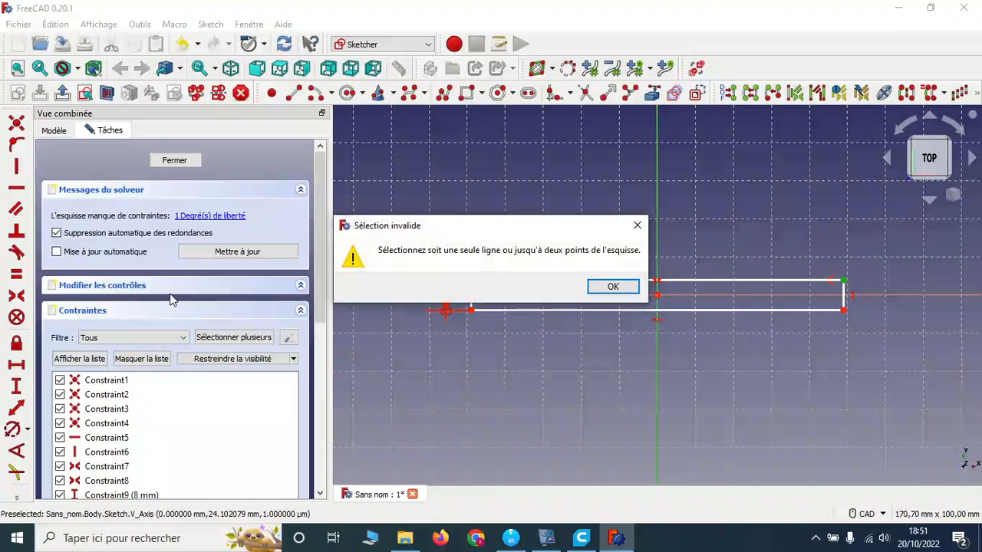
left_click(606, 285)
left_click(559, 214)
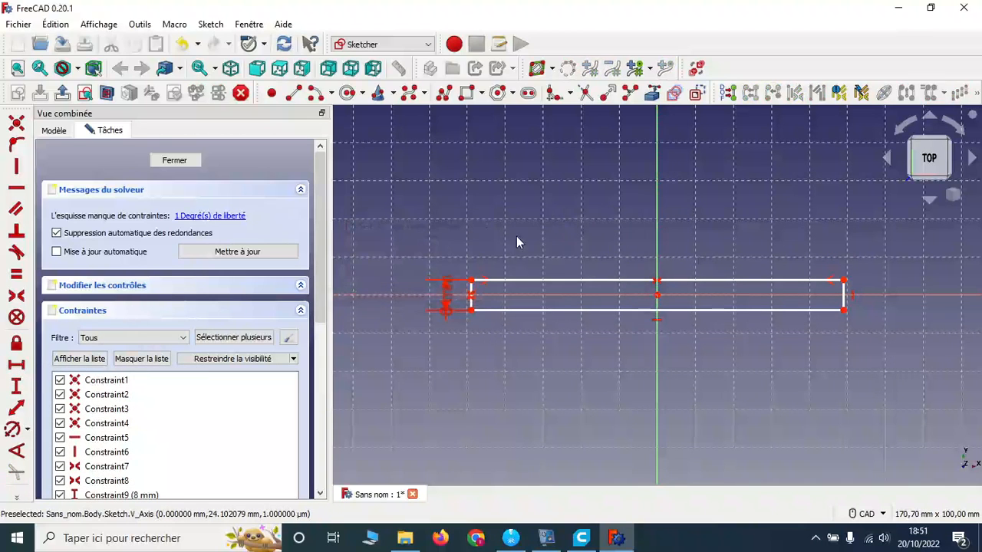
Add a horizontal distance constraint of 12 mm between the rectangle's two upper corners
left_click(472, 282)
left_click(844, 281)
left_click(16, 365)
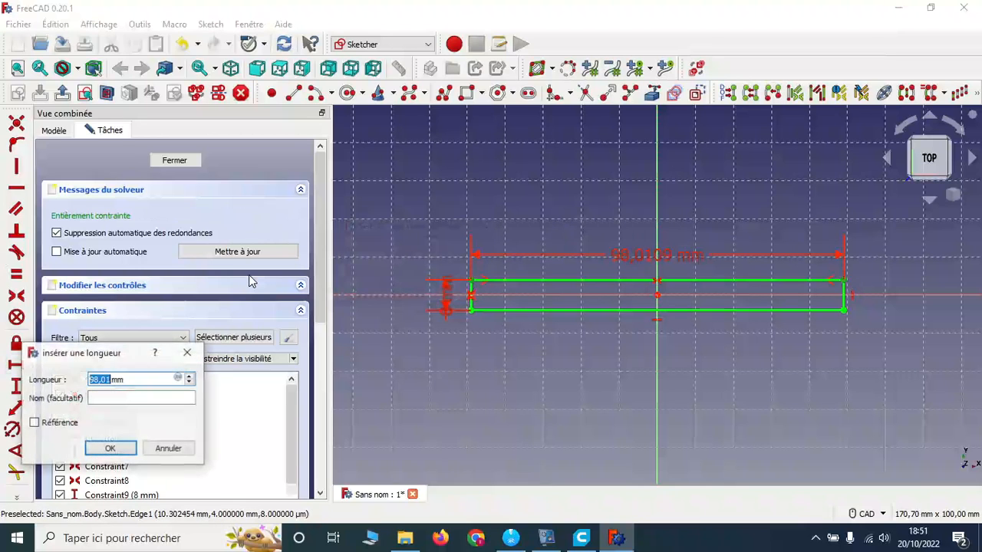
type("12")
key("Return")
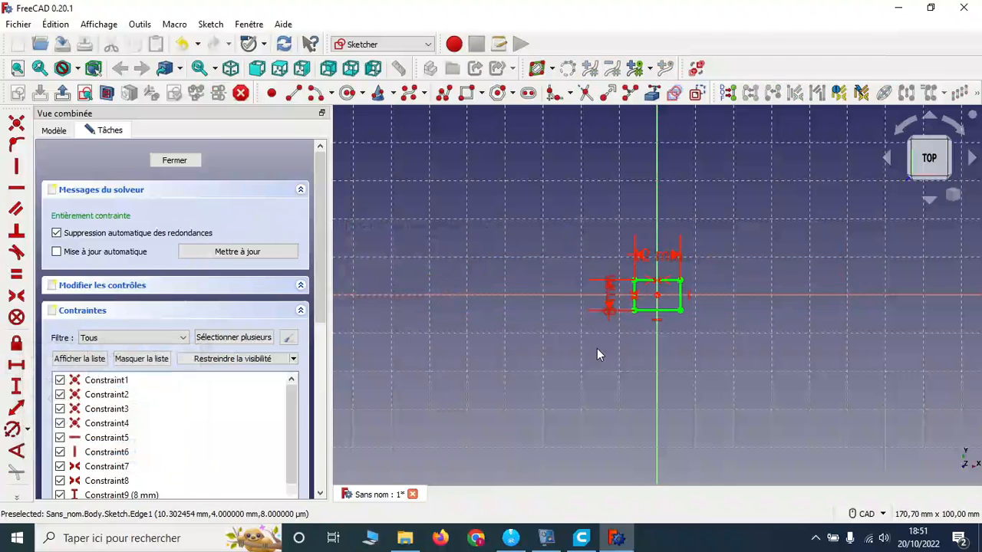
Set the rectangle's width to 24 mm and close the sketch
double_click(657, 258)
type("24")
key("Return")
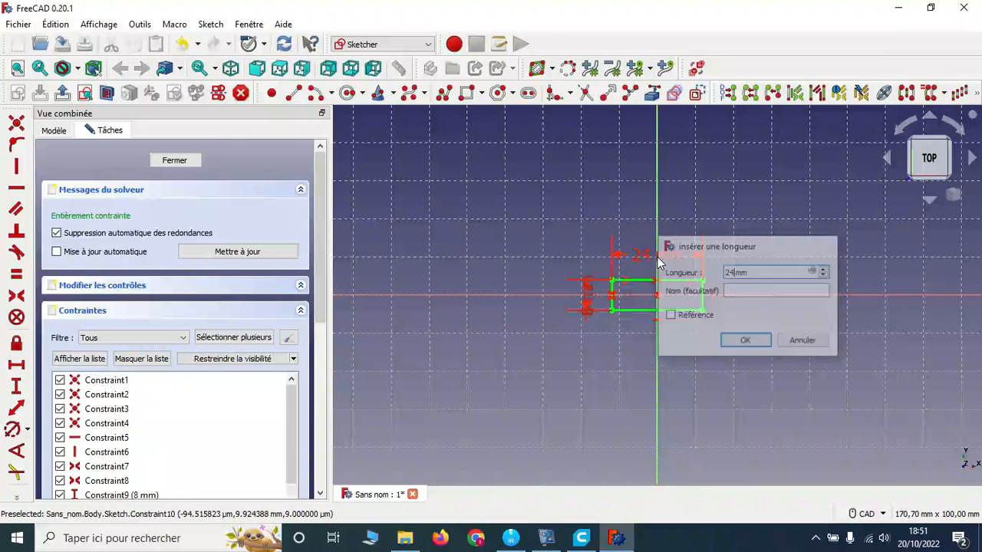
scroll(648, 310, "down", 3)
scroll(649, 311, "up", 3)
scroll(648, 317, "up", 3)
left_click(158, 161)
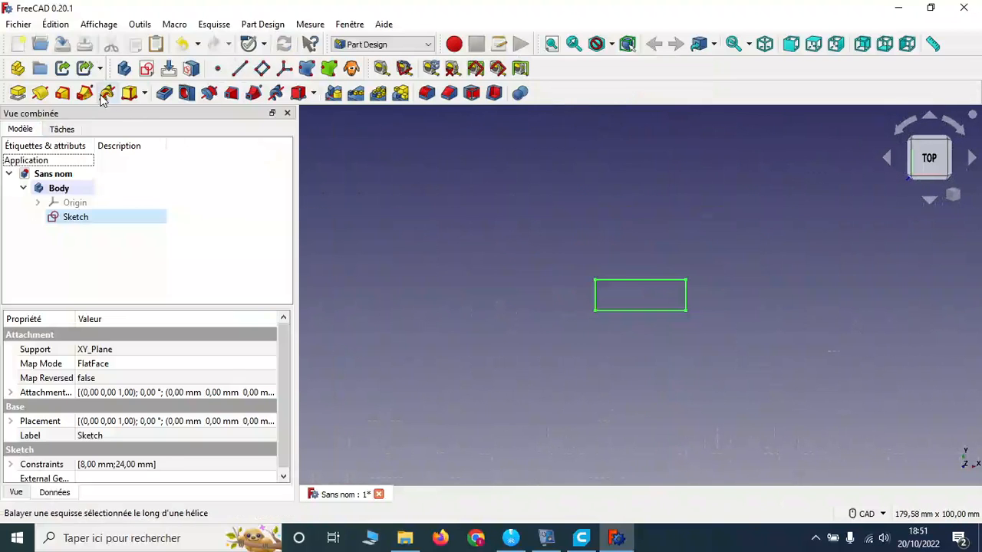
Pad the rectangle 3 mm and show the solid in isometric view
left_click(18, 93)
type("3")
key("Return")
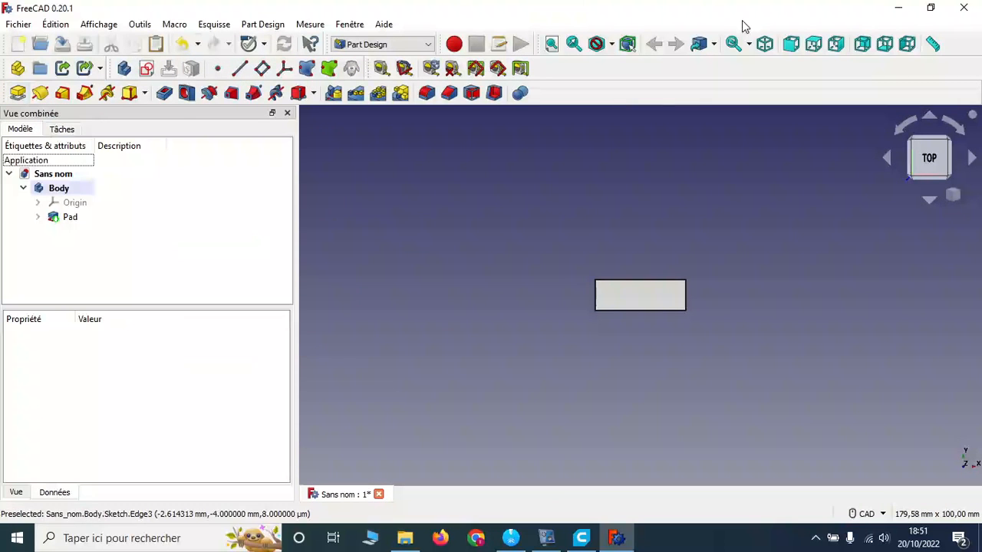
left_click(765, 44)
left_click(625, 282)
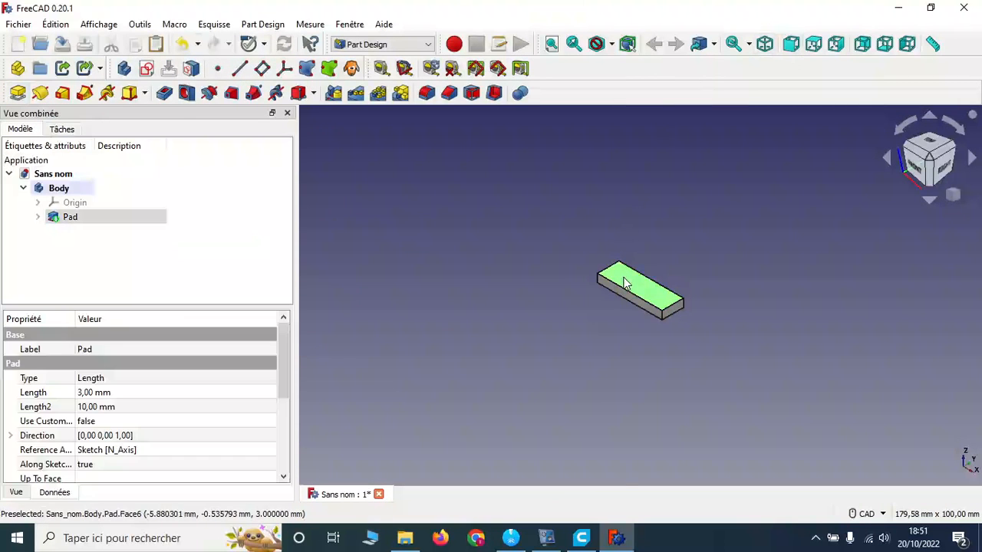
right_click(625, 282)
left_click(348, 217)
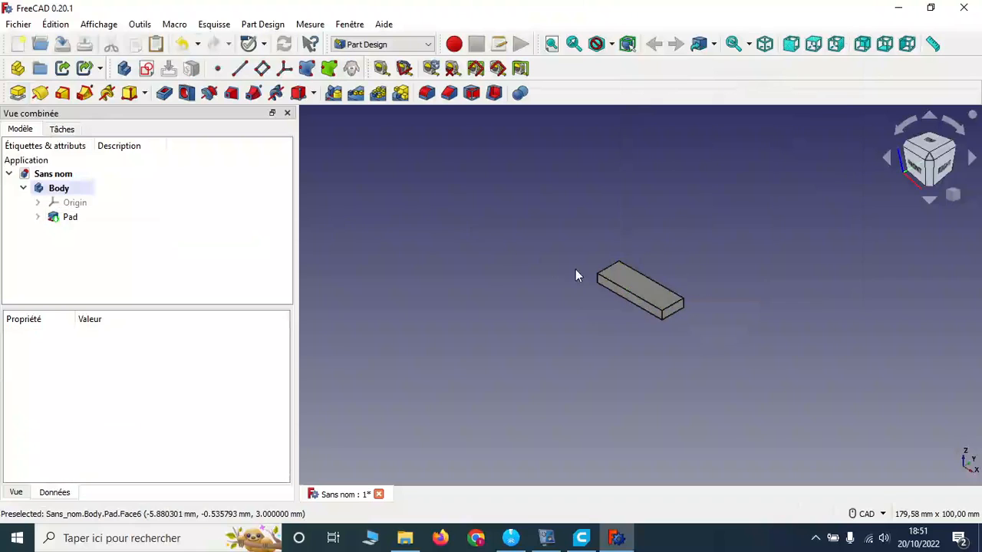
left_click(622, 280)
left_click(130, 70)
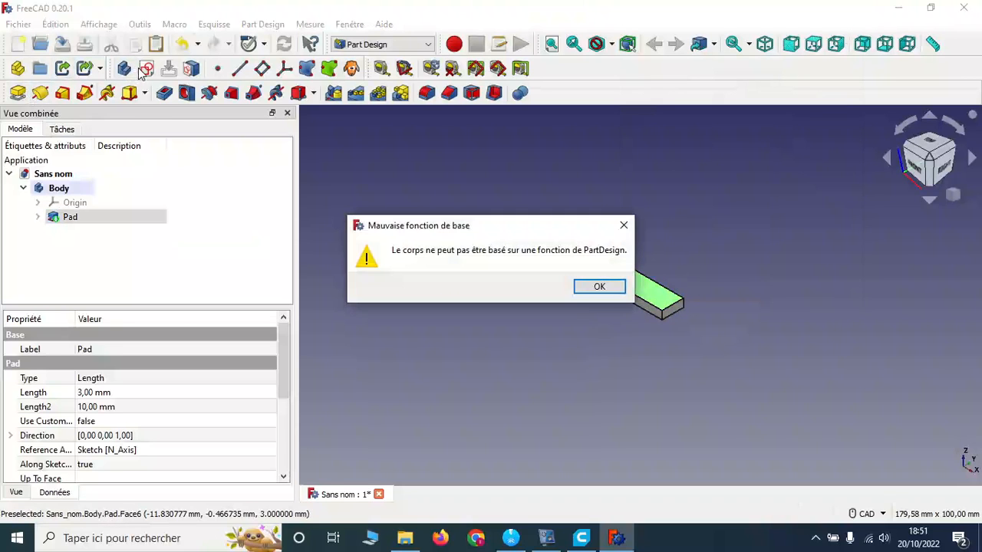
left_click(580, 287)
left_click(146, 68)
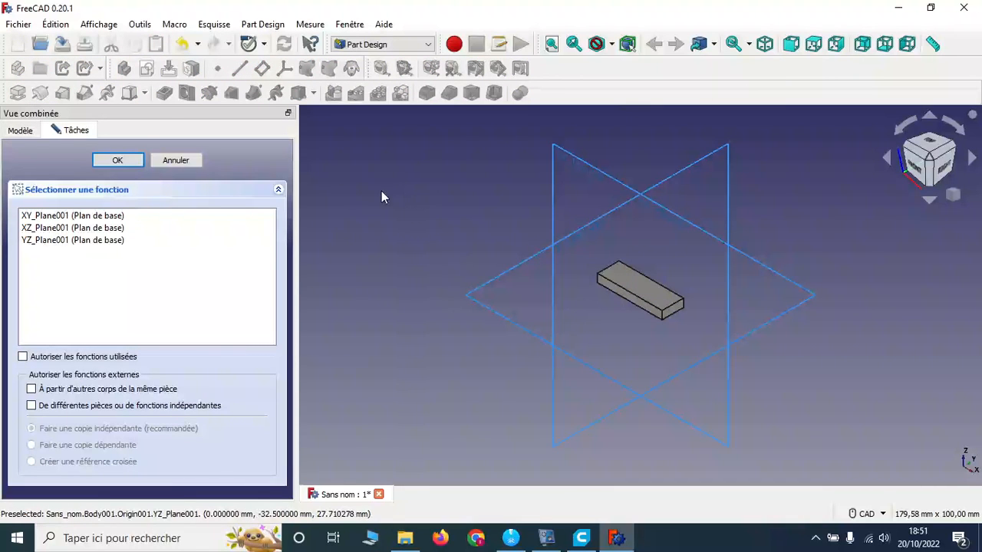
left_click(183, 160)
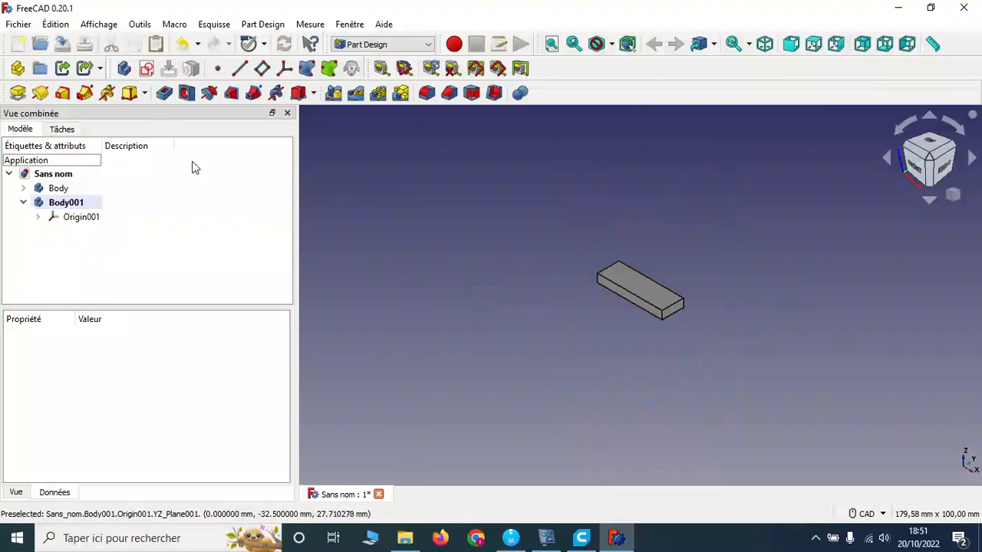
left_click(632, 282)
left_click(146, 68)
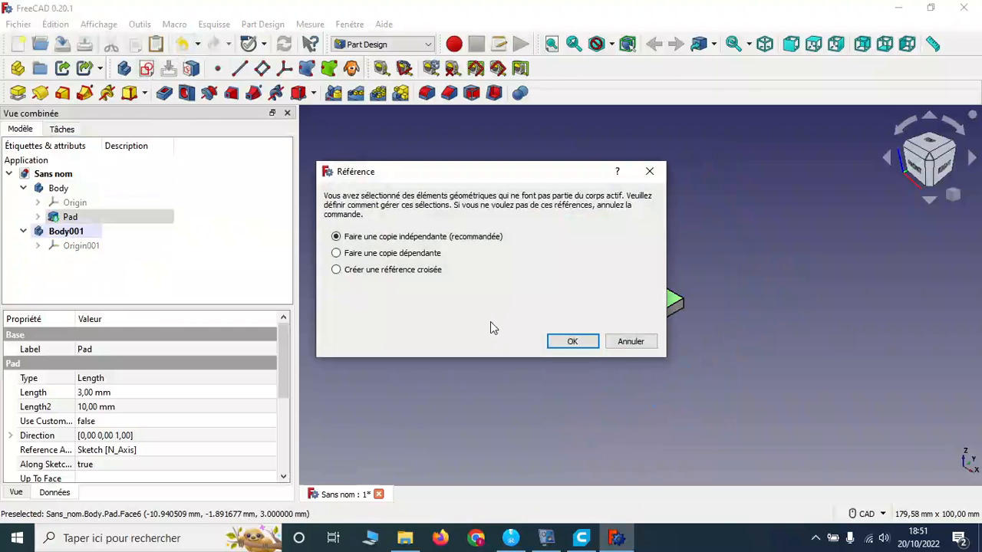
left_click(630, 343)
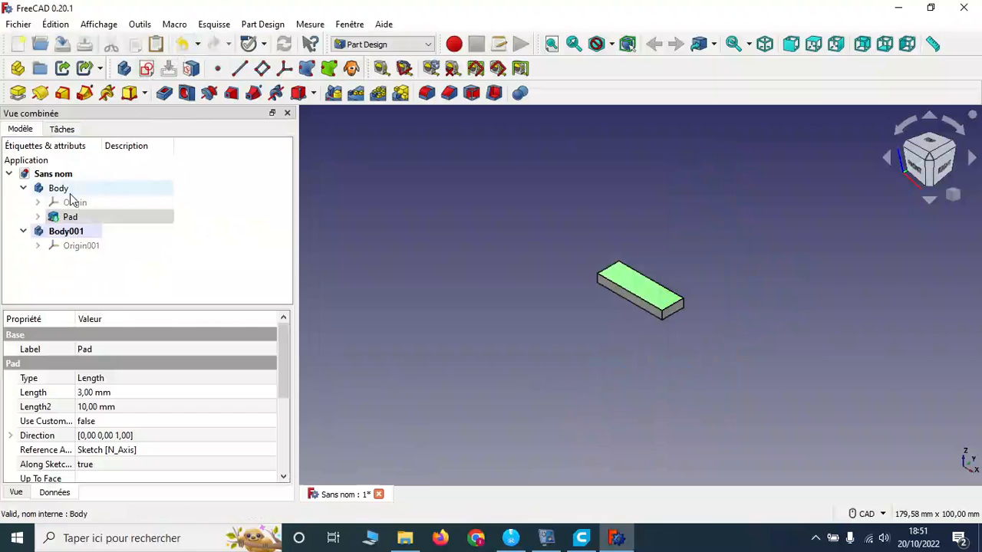
left_click(66, 231)
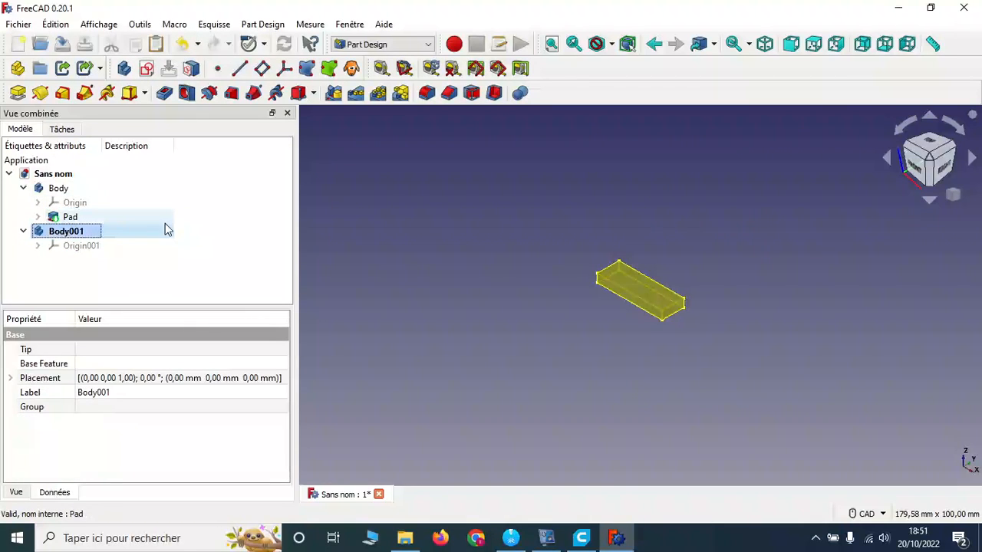
key("Delete")
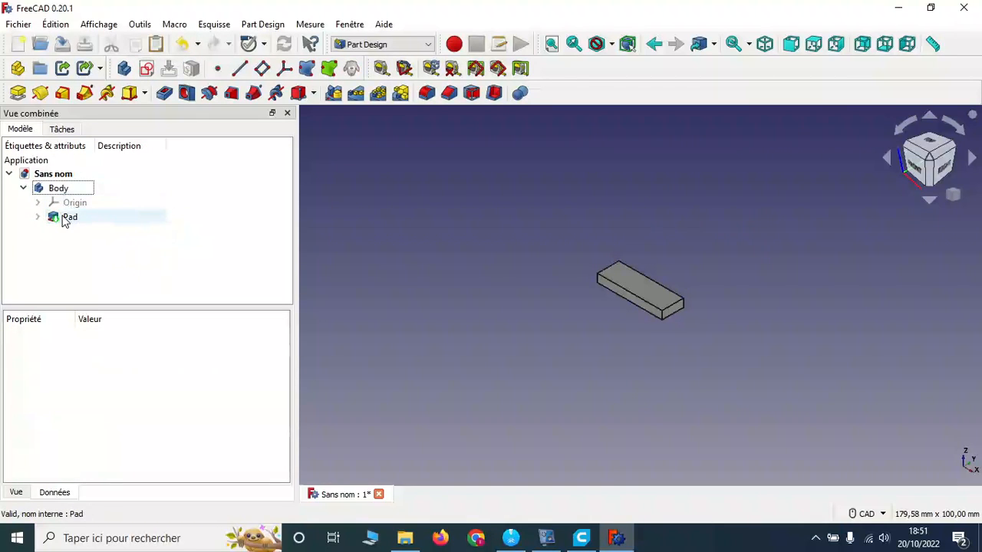
Start a sketch on the pad's upper face and draw a circle about 3.2 mm in diameter on the horizontal axis near its left end
left_click(642, 281)
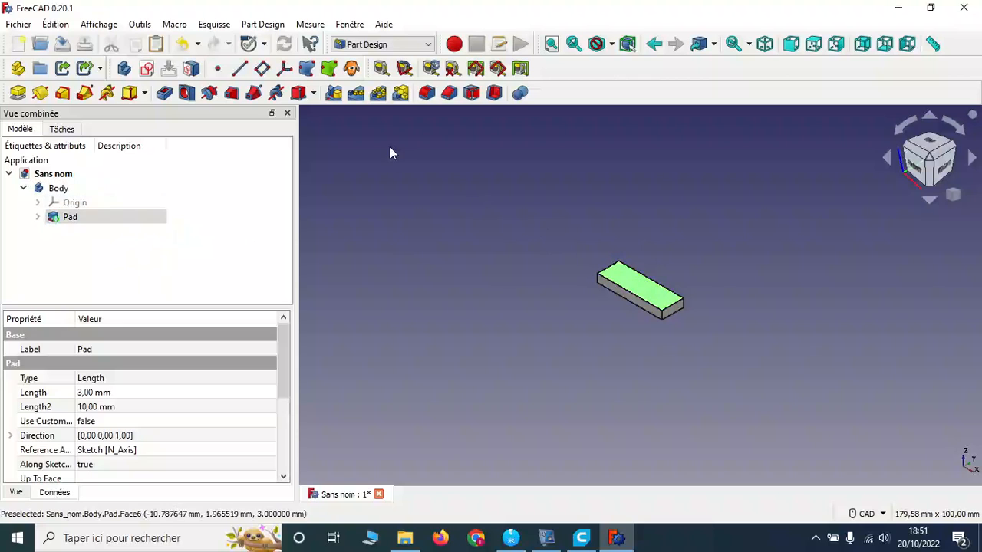
left_click(146, 70)
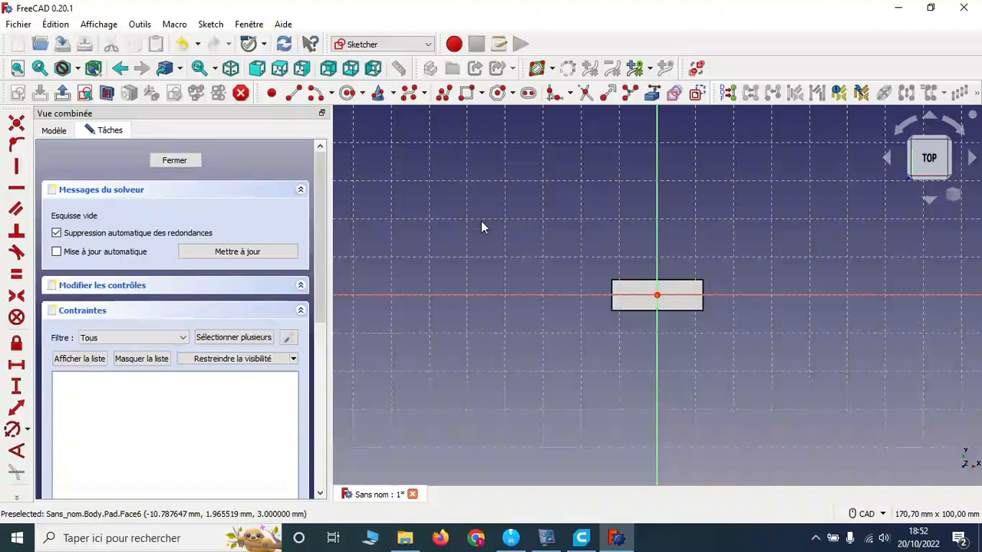
scroll(656, 301, "down", 1)
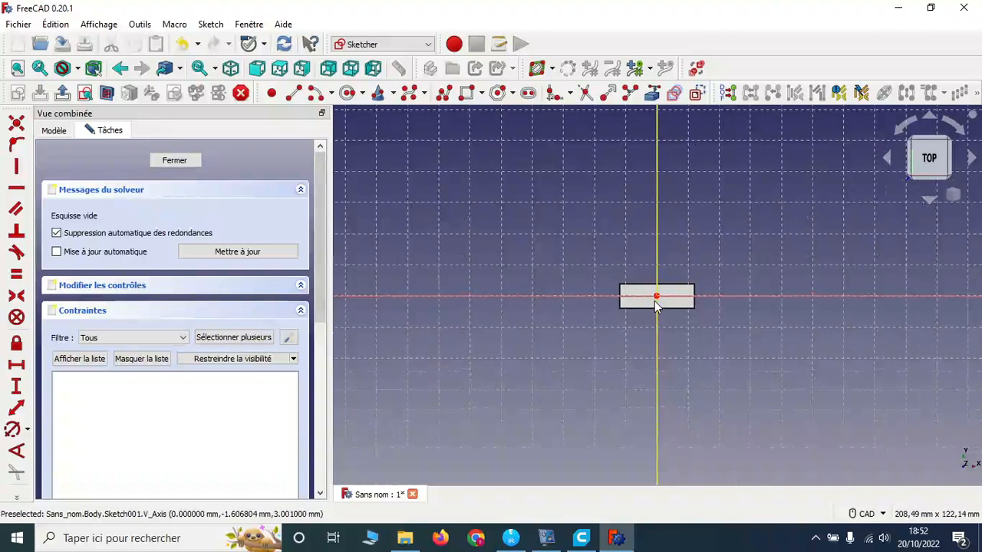
scroll(654, 299, "up", 5)
scroll(653, 254, "up", 2)
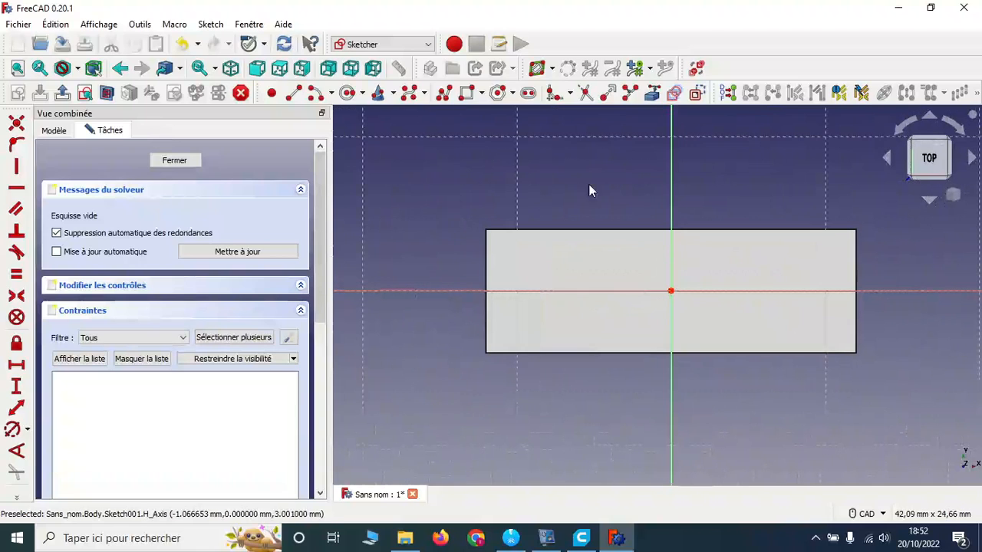
left_click(348, 92)
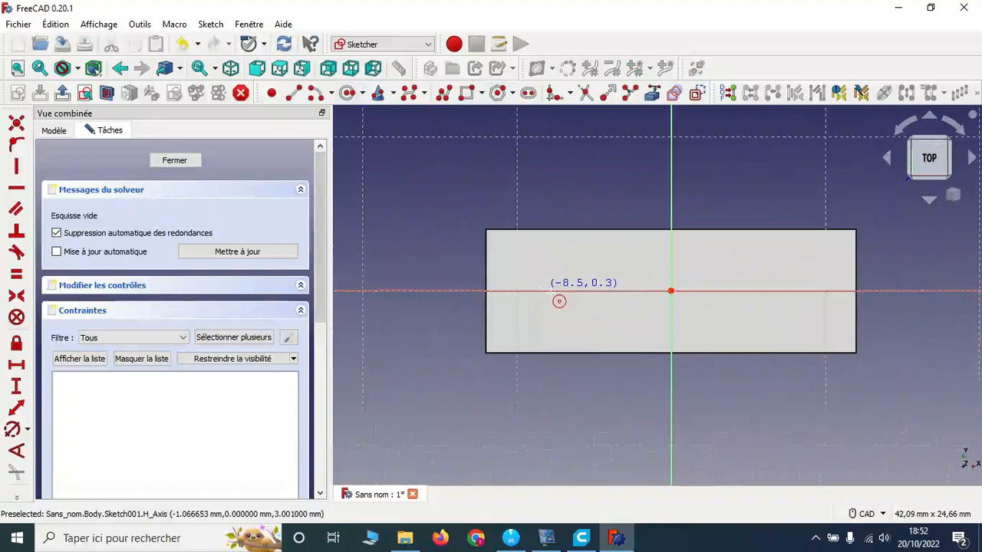
left_click(544, 290)
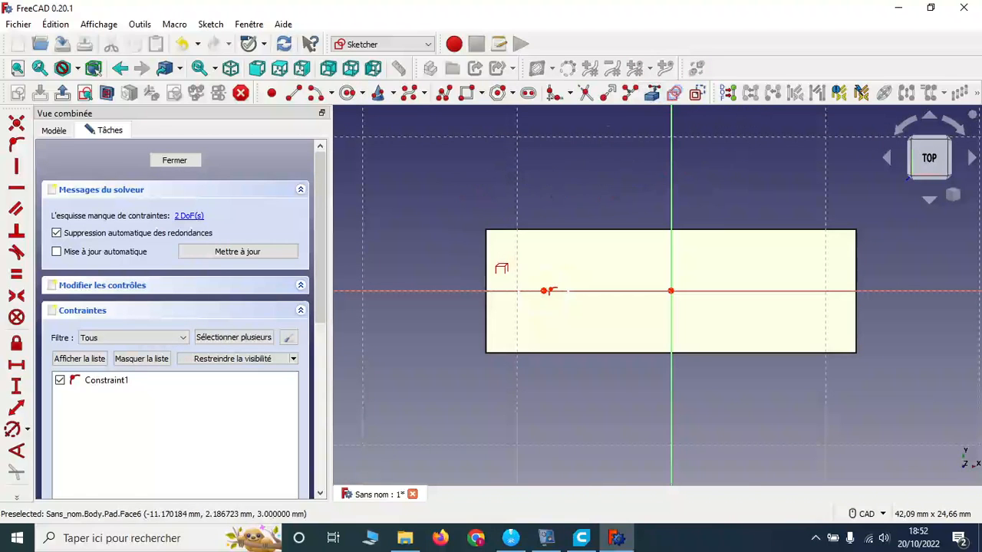
Reference the plate's left edge as external geometry and constrain the circle's centre 4 mm horizontally from it
left_click(652, 93)
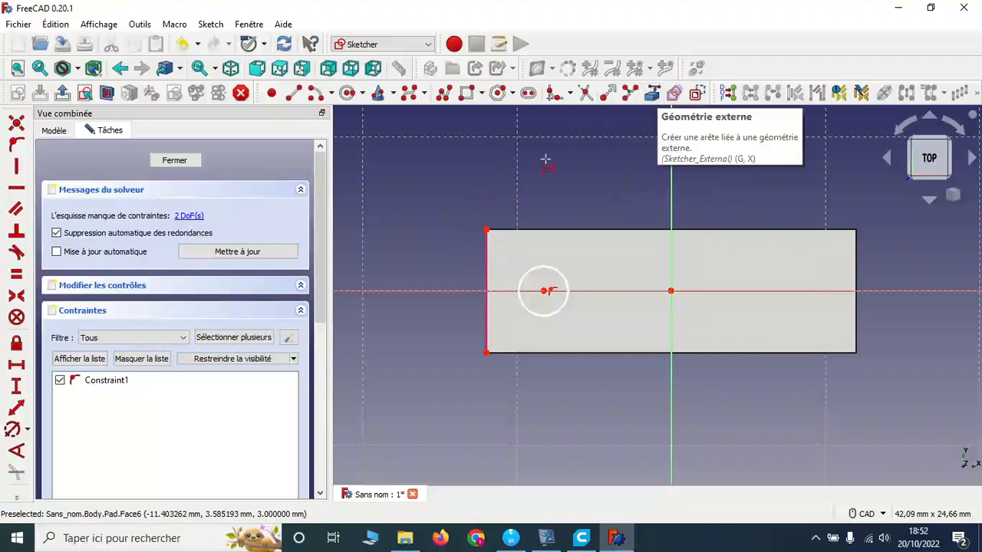
key("Escape")
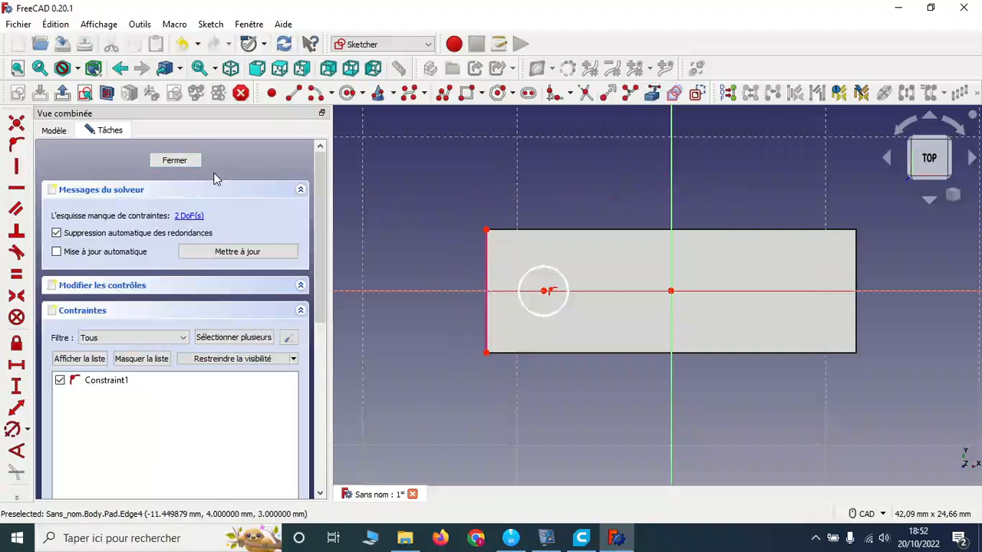
left_click(545, 292)
left_click(487, 352)
left_click(16, 363)
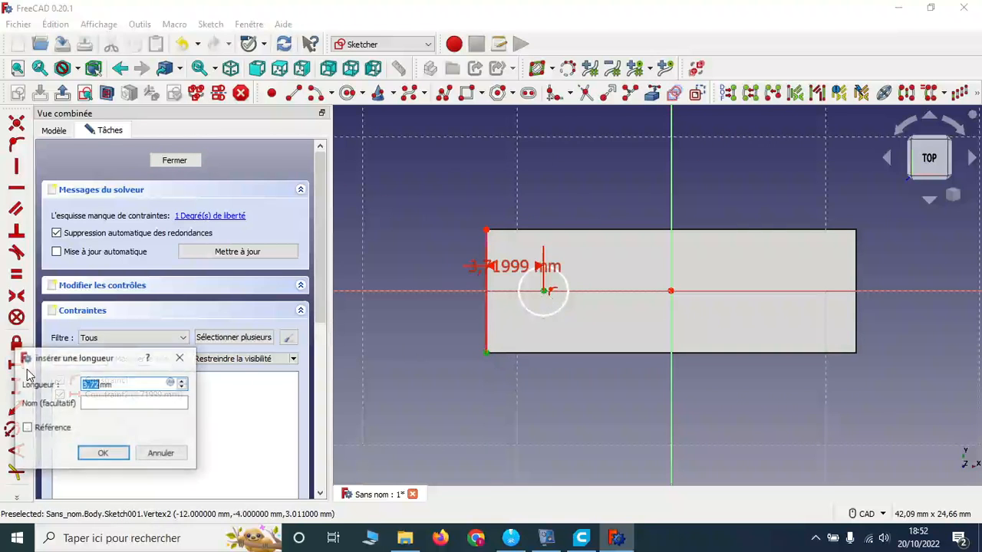
type("4")
key("Return")
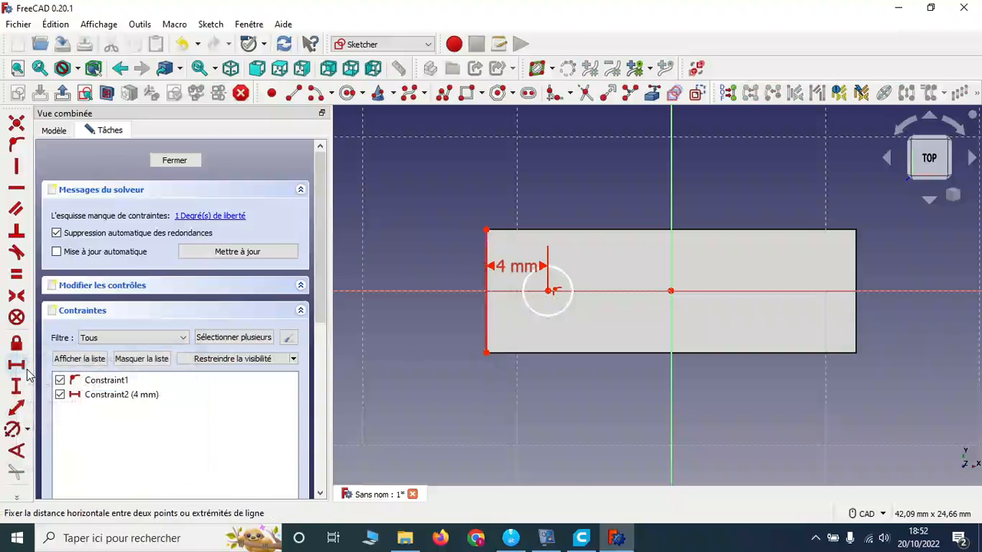
Constrain the circle's diameter to 4.1 mm and close the sketch
left_click(552, 316)
left_click(12, 429)
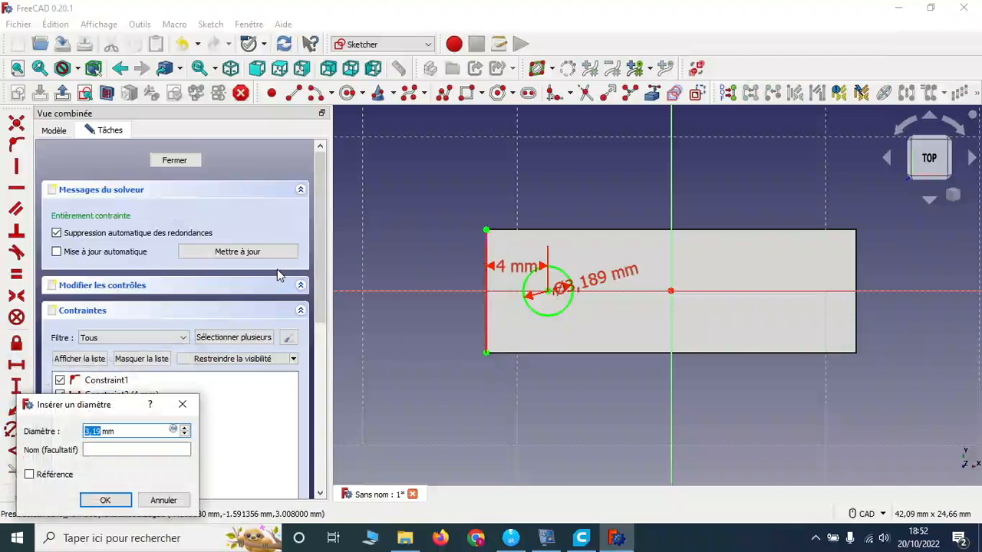
type("4,")
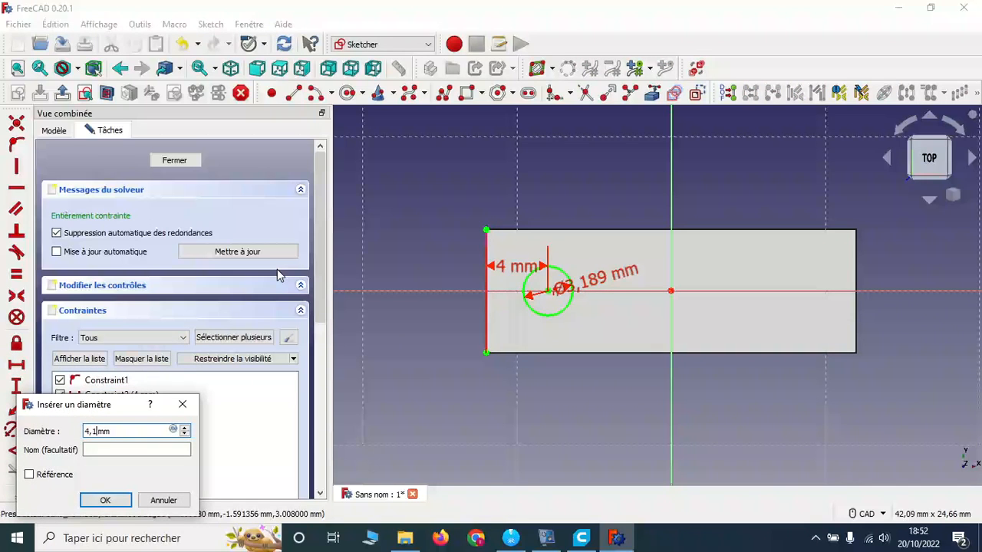
key("Return")
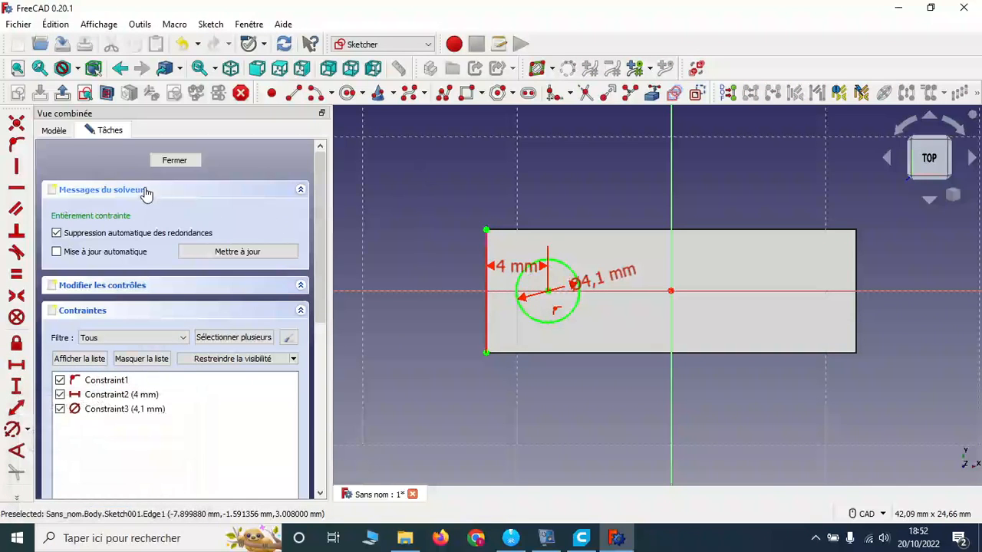
left_click(174, 161)
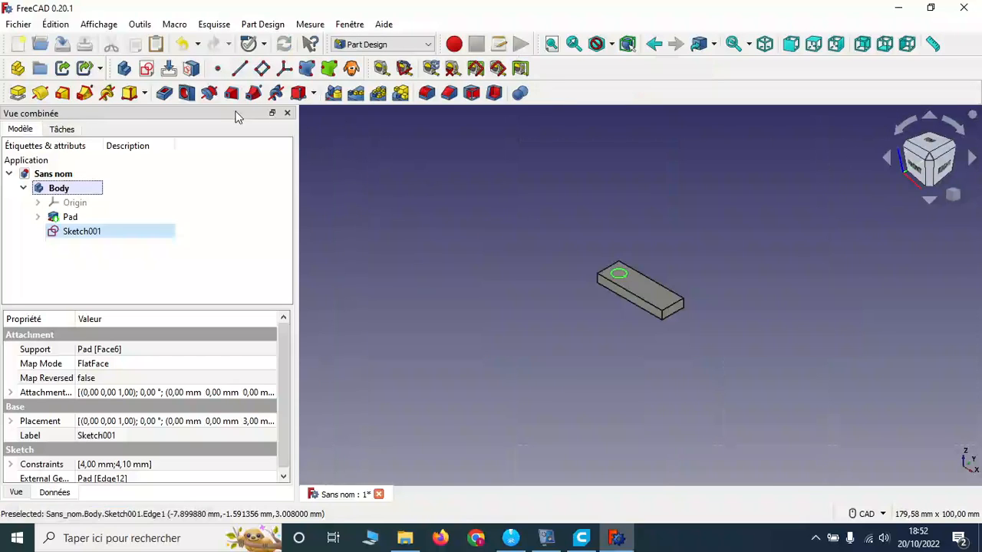
Cut the circle through the whole plate as a pocket of type "À travers tout"
left_click(169, 95)
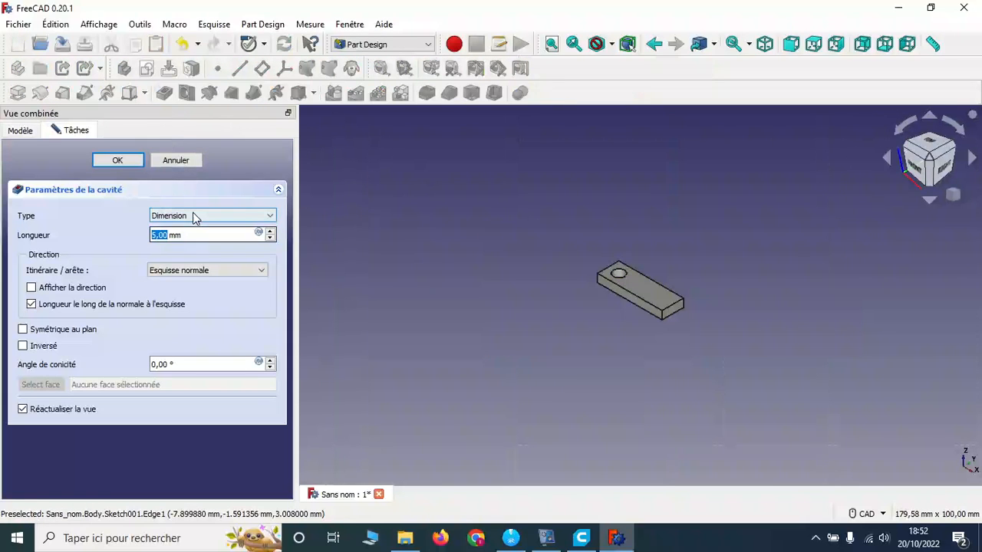
left_click(194, 217)
left_click(192, 235)
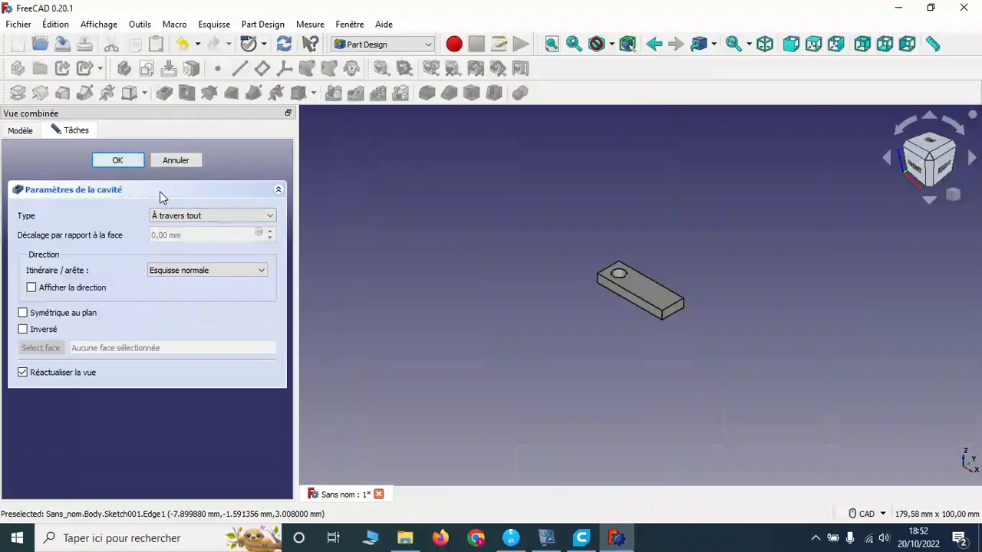
key("Return")
Create a linear pattern of the hole pocket along the horizontal sketch axis with a length of 16 mm
left_click(66, 232)
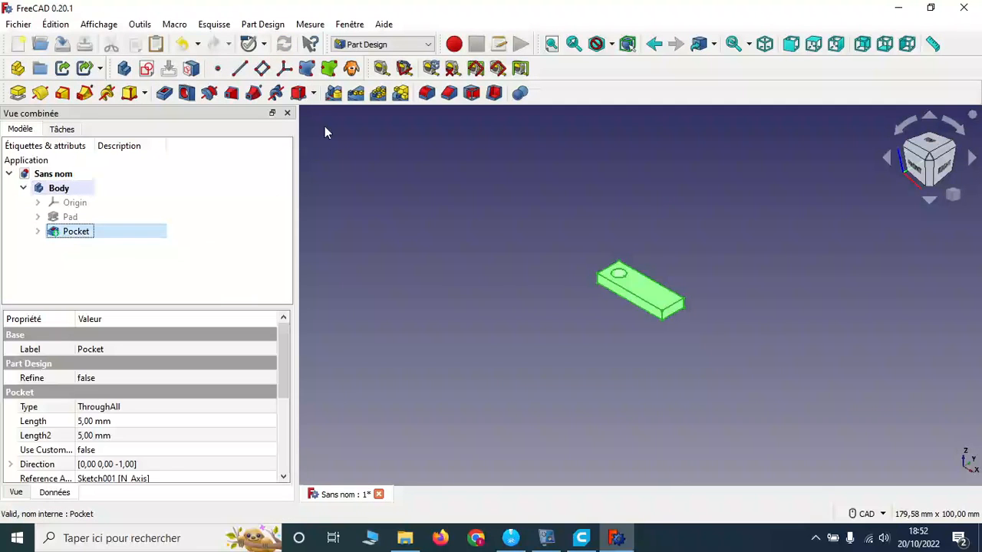
left_click(355, 92)
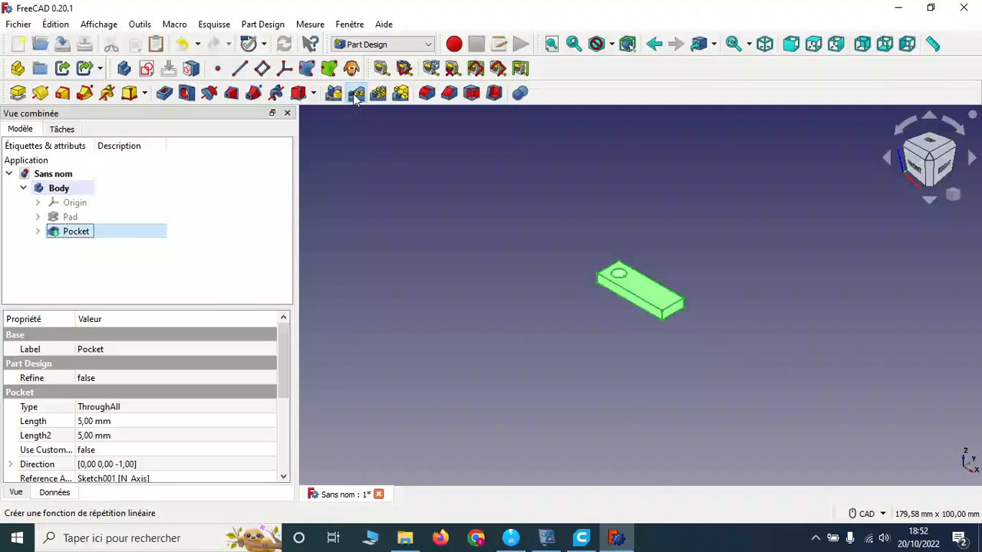
left_click(34, 316)
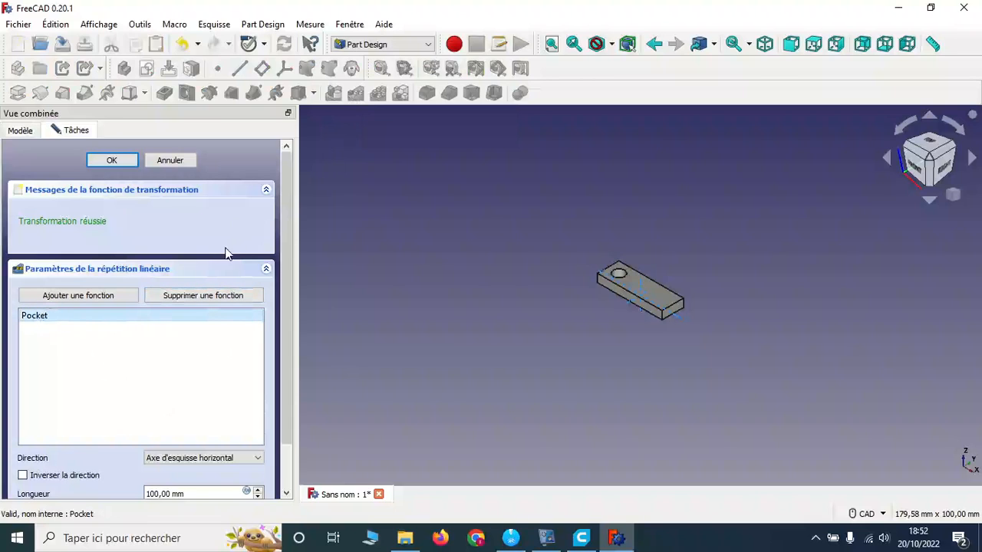
scroll(204, 330, "down", 2)
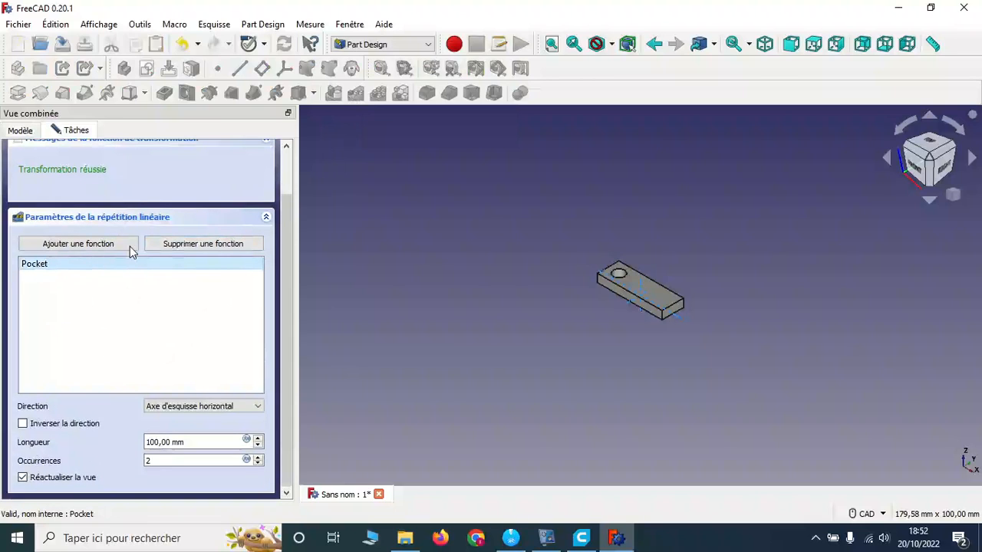
left_click(77, 247)
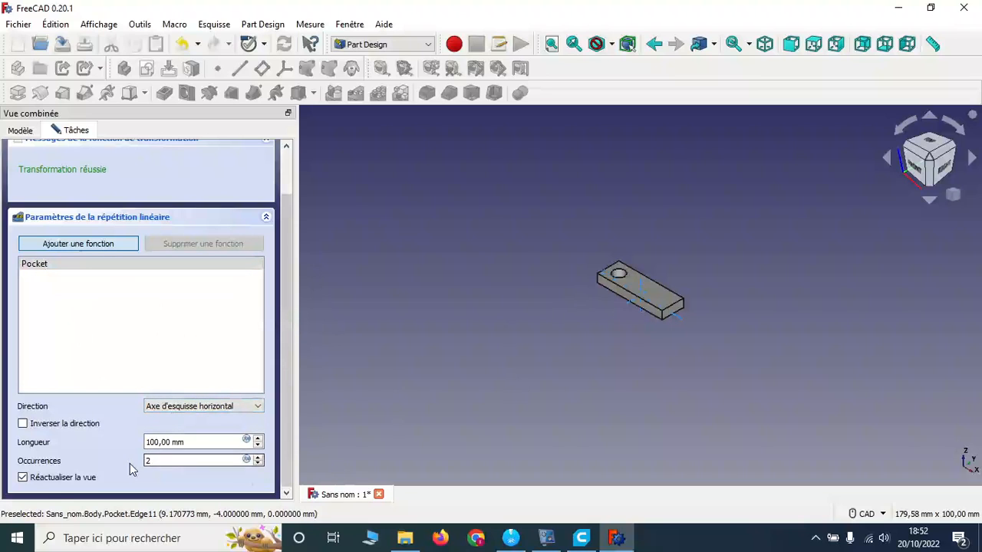
left_click_drag(189, 443, 119, 439)
type("26")
key("BackSpace")
key("BackSpace")
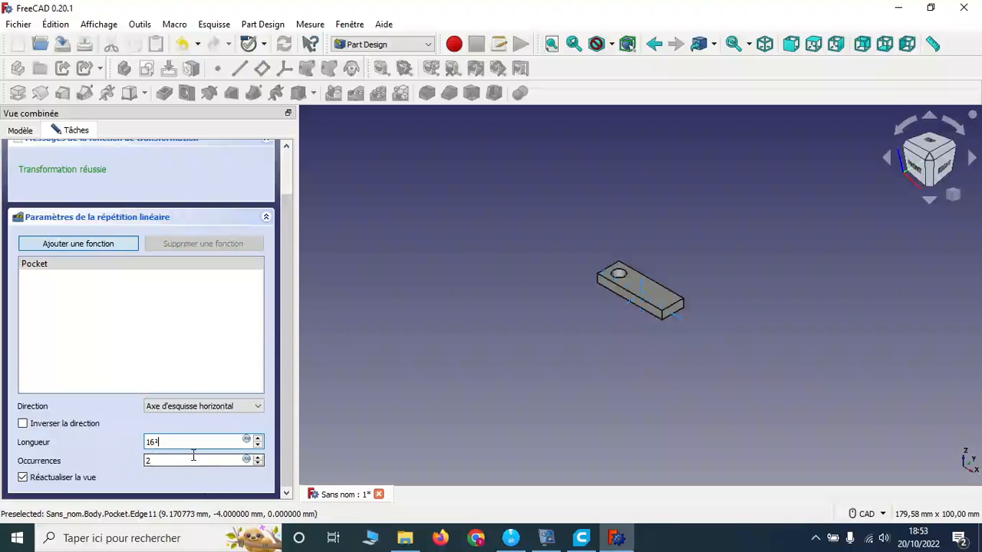
key("Tab")
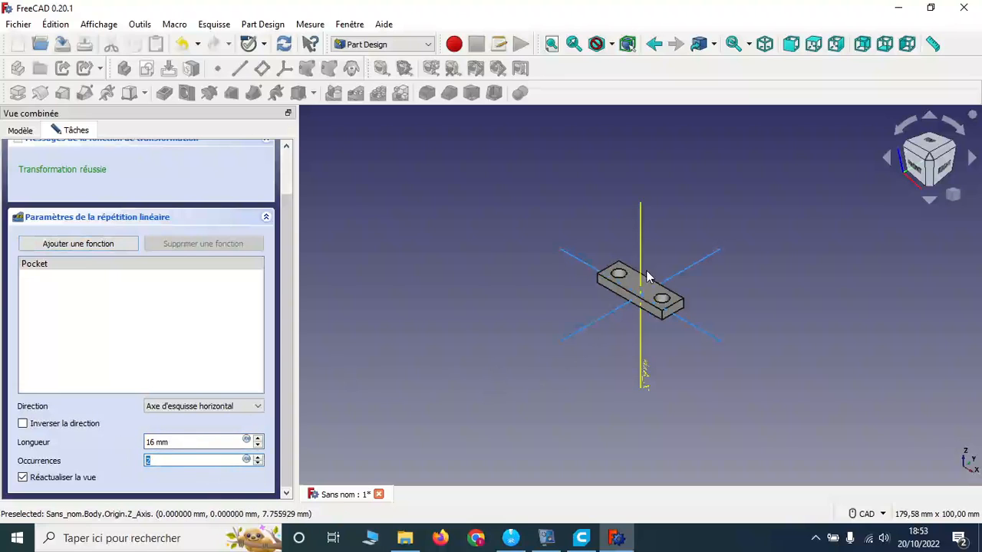
Set the linear pattern of the hole to 3 occurrences and apply it
left_click(257, 457)
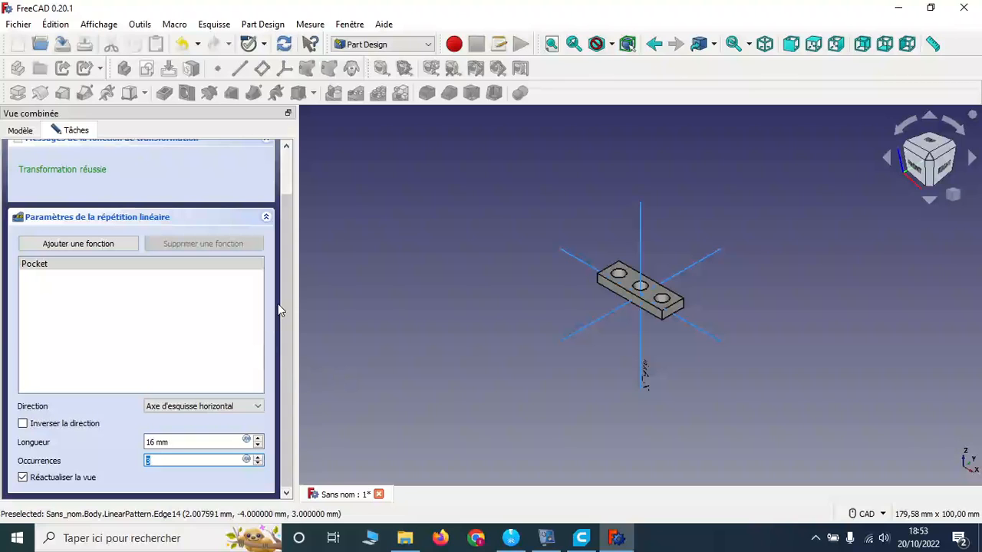
scroll(322, 340, "down", 3)
scroll(376, 319, "up", 3)
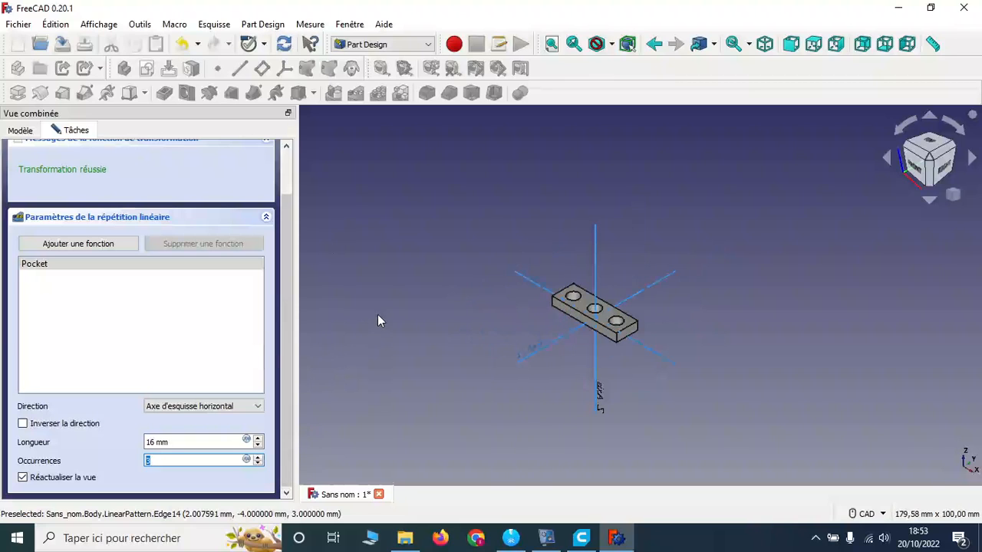
scroll(184, 399, "up", 3)
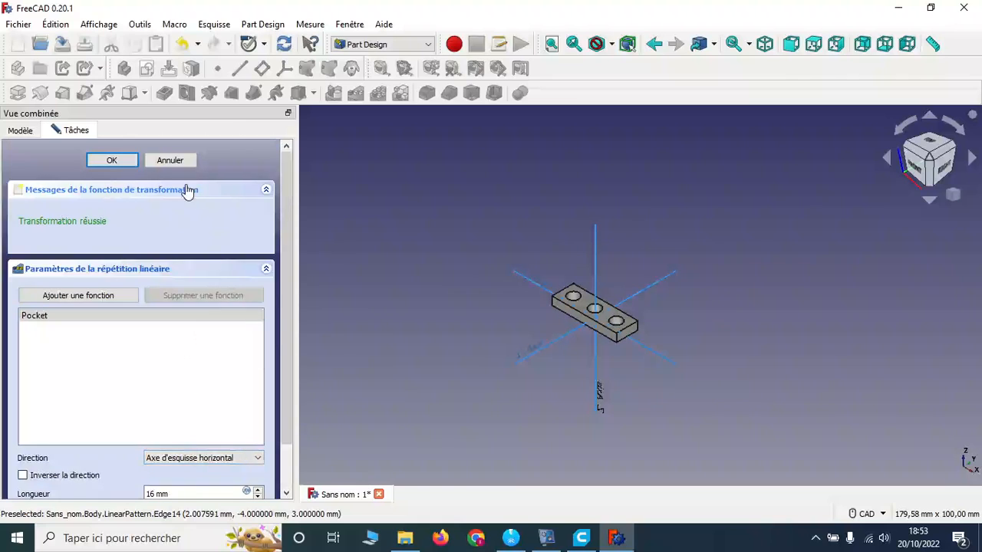
left_click(114, 160)
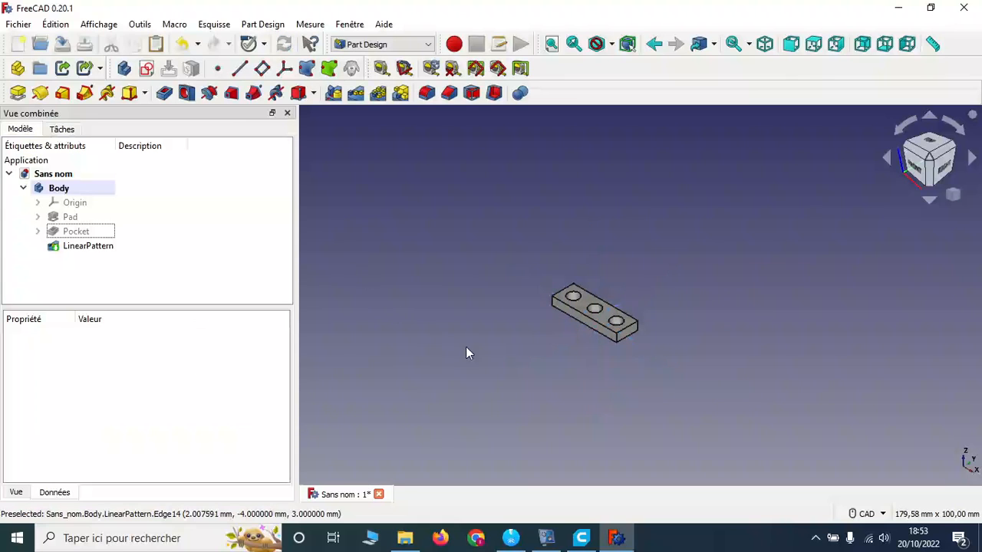
Fillet the plate's four vertical corner edges with a radius of 2 mm
left_click(552, 304)
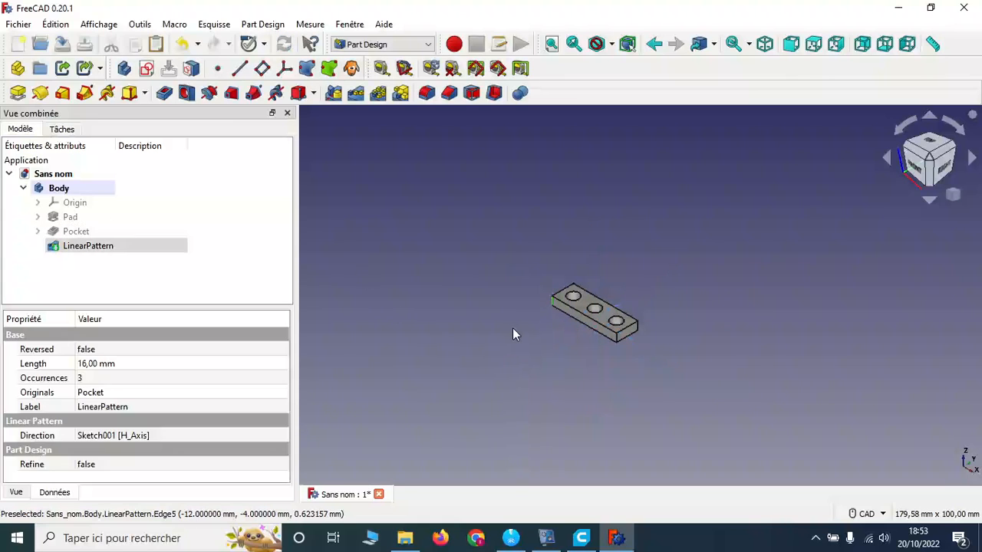
scroll(513, 333, "up", 2)
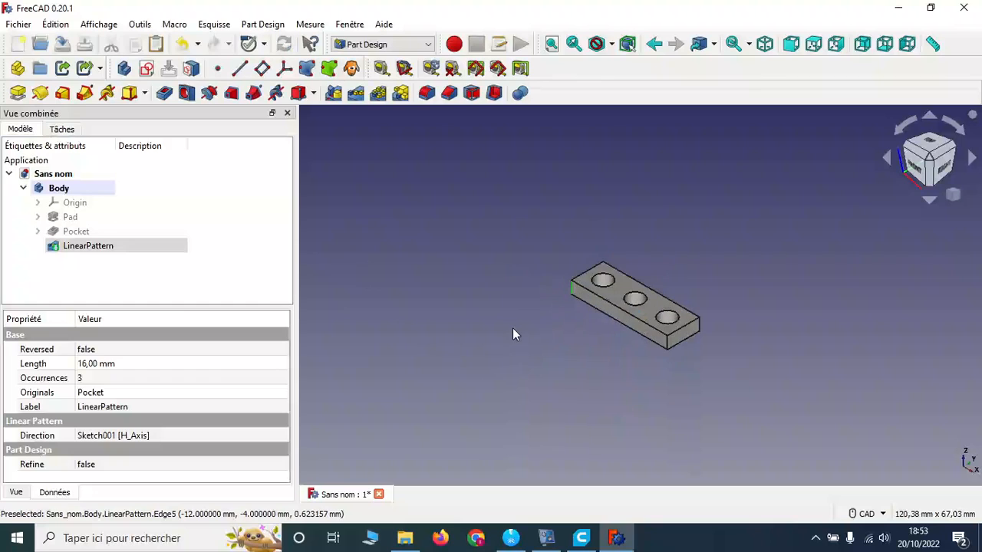
left_click(666, 344, "ctrl")
left_click(700, 326, "ctrl")
middle_click_drag(535, 244, 620, 392)
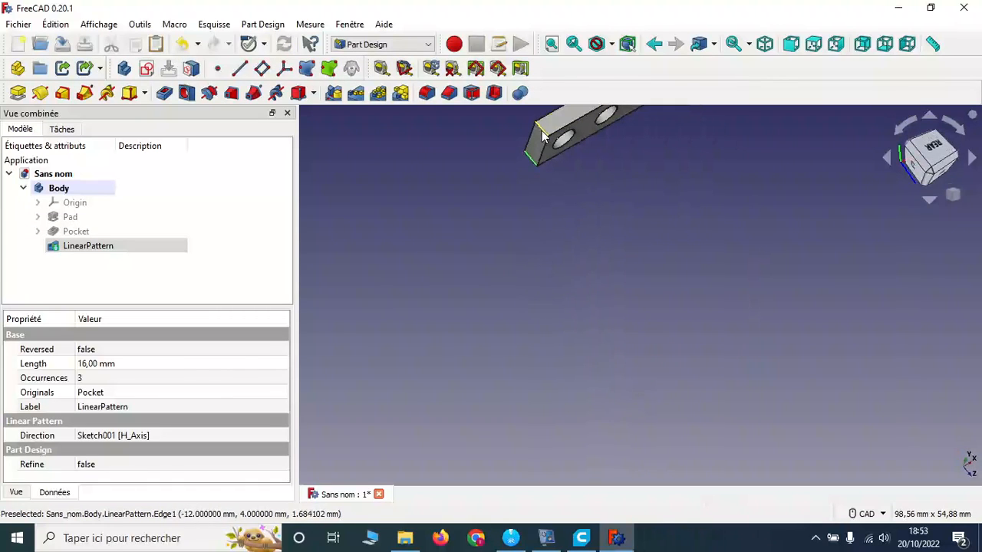
left_click(765, 43)
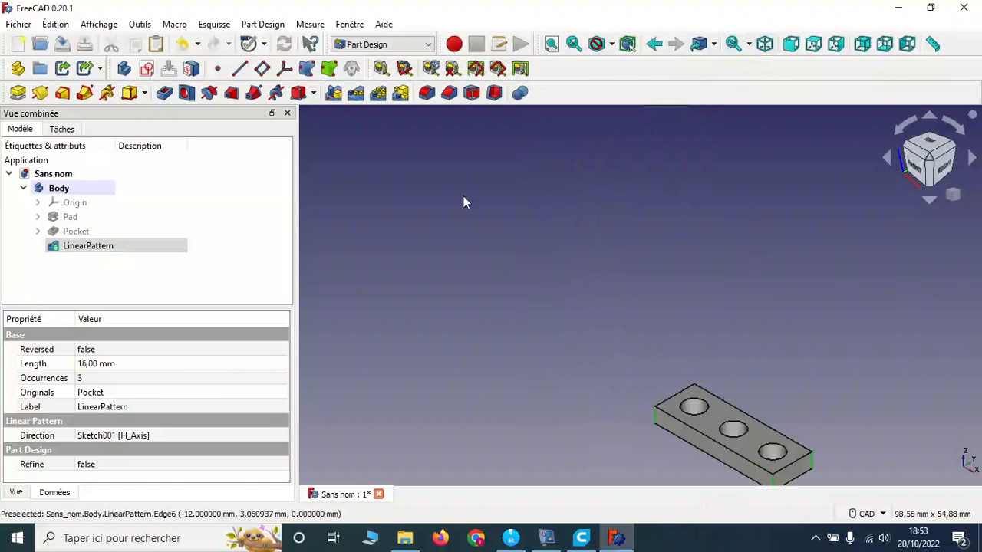
middle_click_drag(513, 296, 417, 165)
left_click(427, 93)
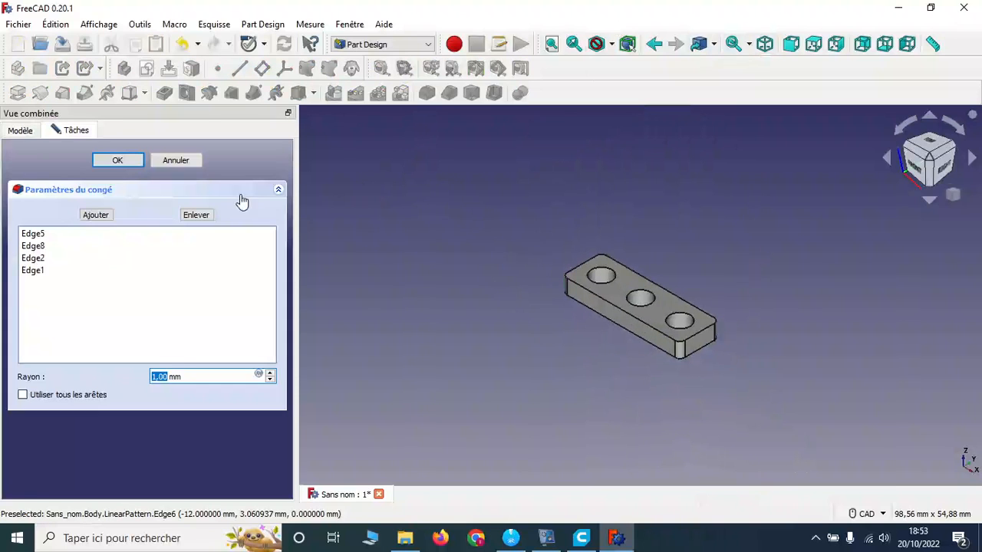
key("BackSpace")
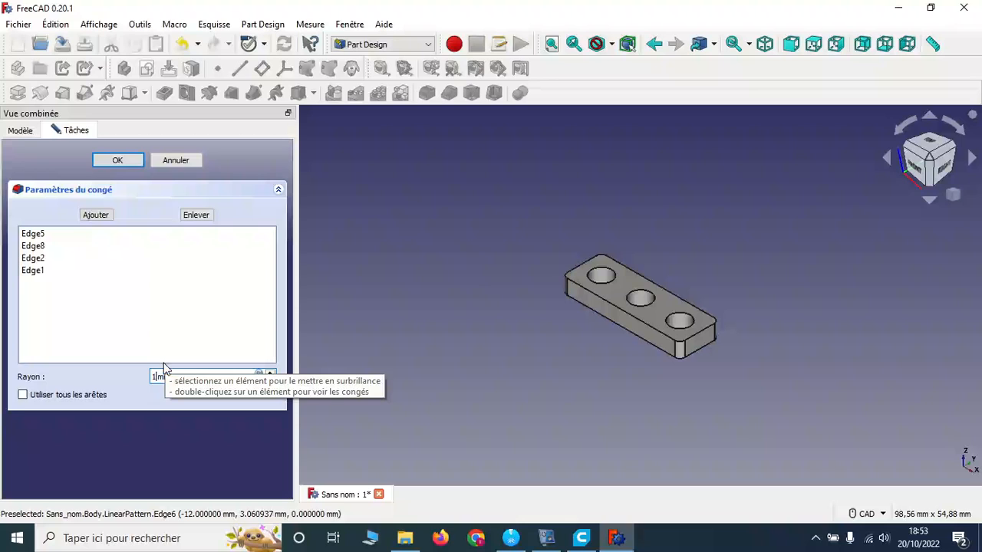
type("2")
left_click(117, 159)
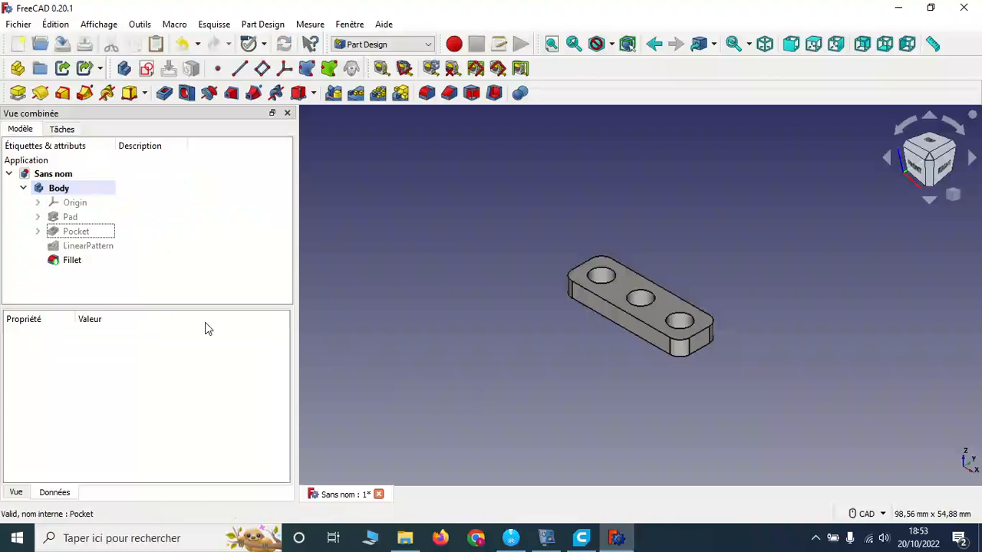
Save the document under the name Plate-3x1 in the Tutoriel > FreeCAD folder, with the body selected
left_click(63, 191)
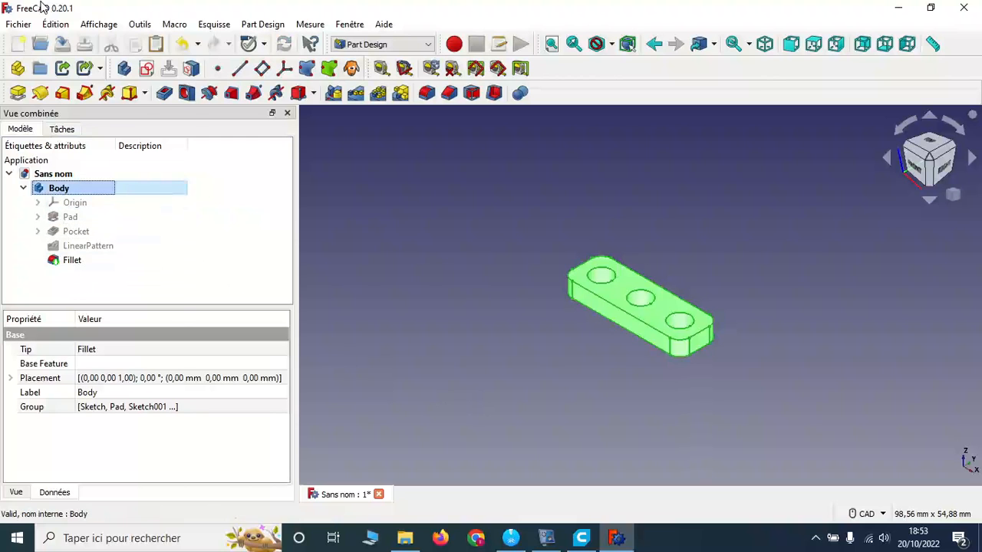
left_click(18, 24)
left_click(55, 134)
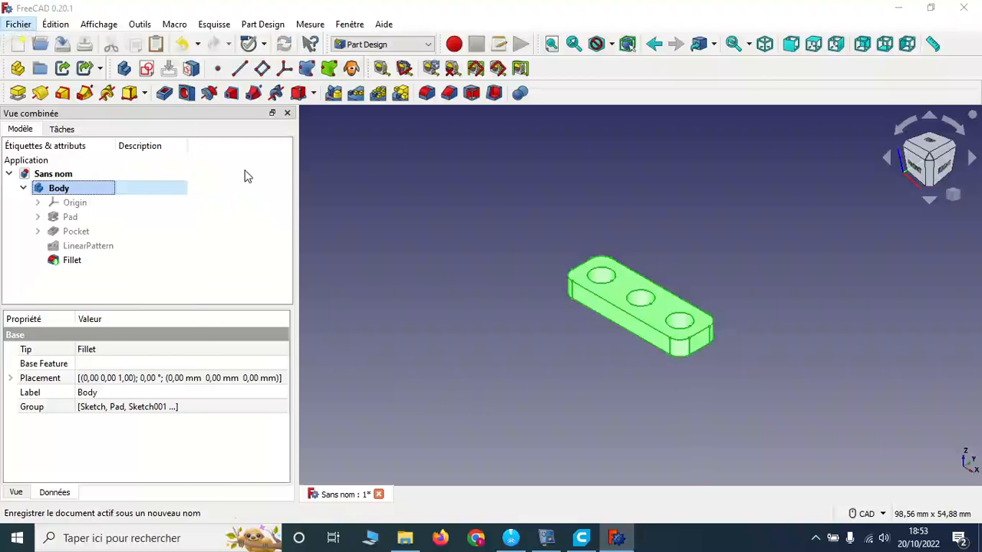
type("Plat")
key("BackSpace")
key("BackSpace")
key("BackSpace")
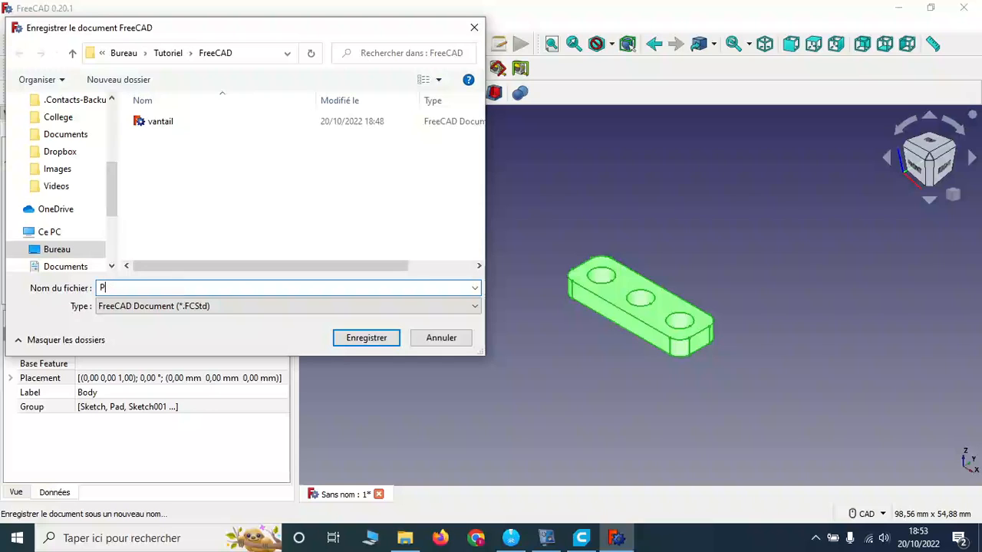
type("late-3x1")
key("Return")
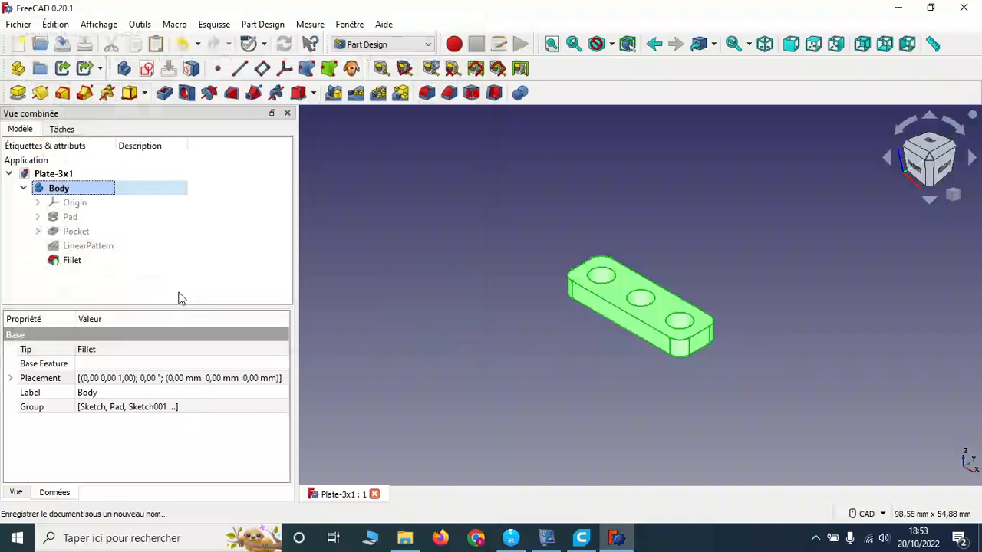
Export the plate body in STL Mesh format and locate the exported Plate-3x1-Body file in File Explorer
left_click(17, 24)
left_click(36, 220)
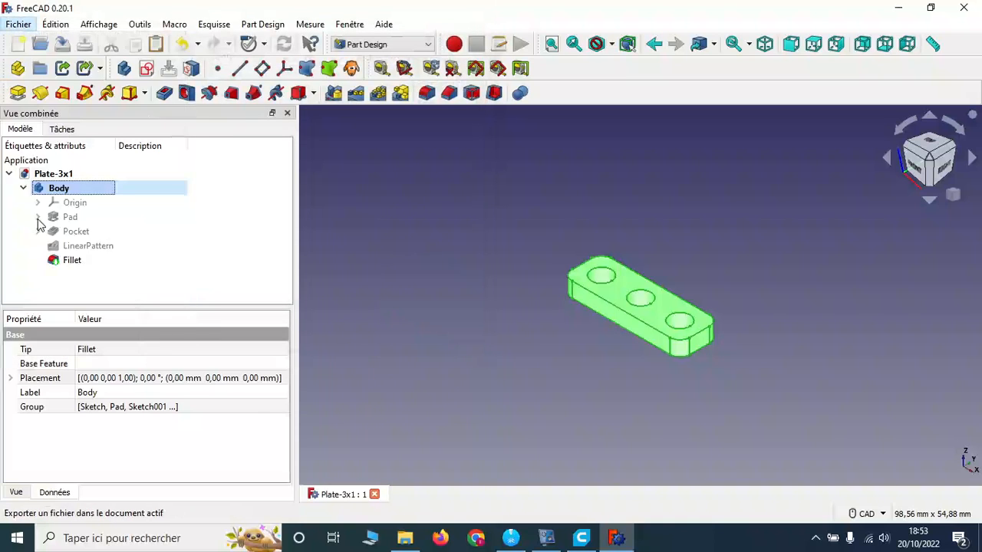
left_click(219, 307)
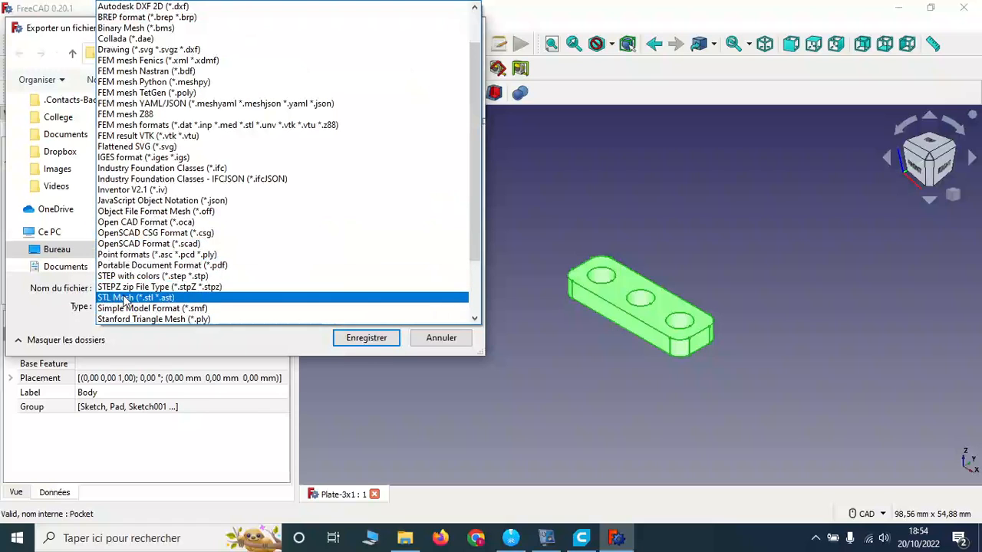
left_click(125, 299)
left_click(352, 339)
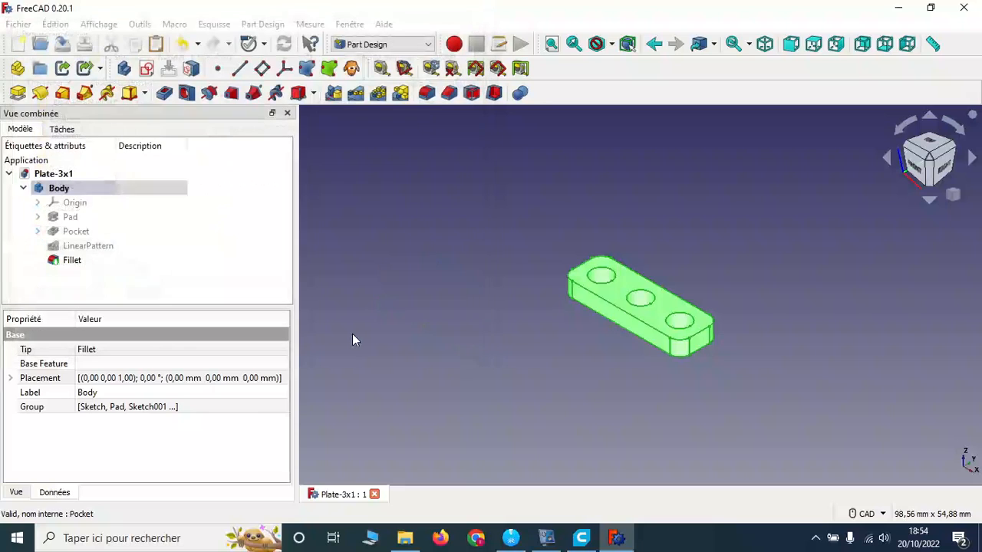
left_click(405, 538)
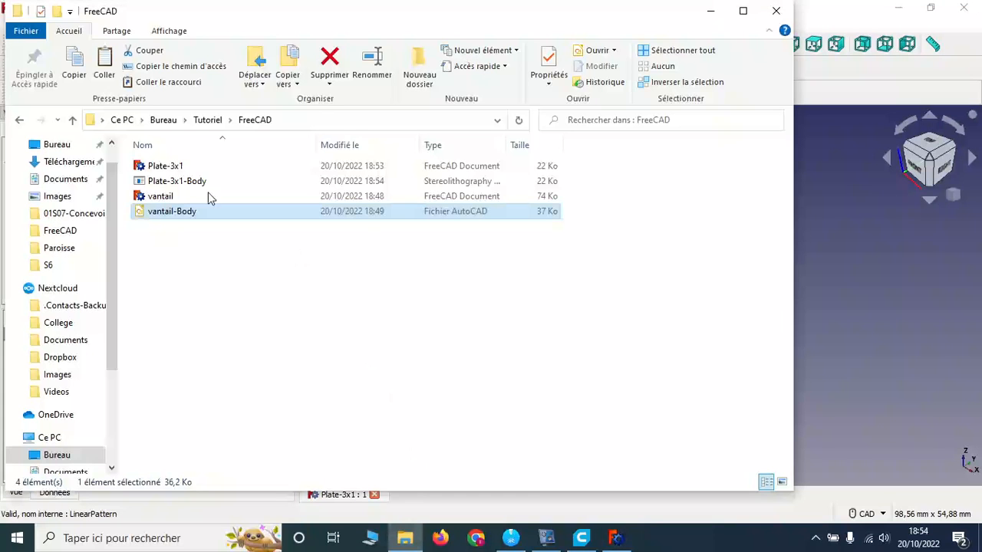
left_click(165, 182)
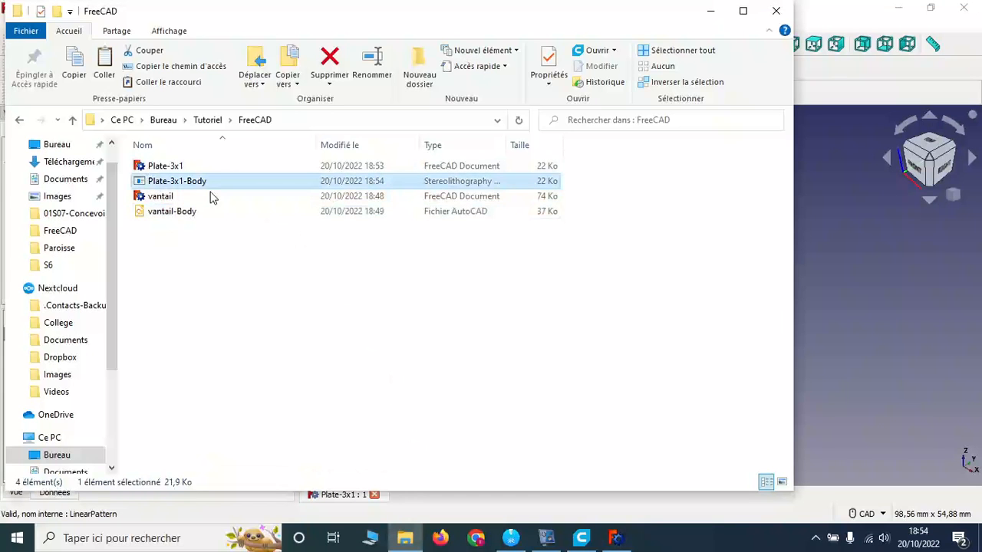
Switch to Ultimaker Cura and open Plate-3x1-Body from the Bureau > Tutoriel > FreeCAD folder
left_click(581, 538)
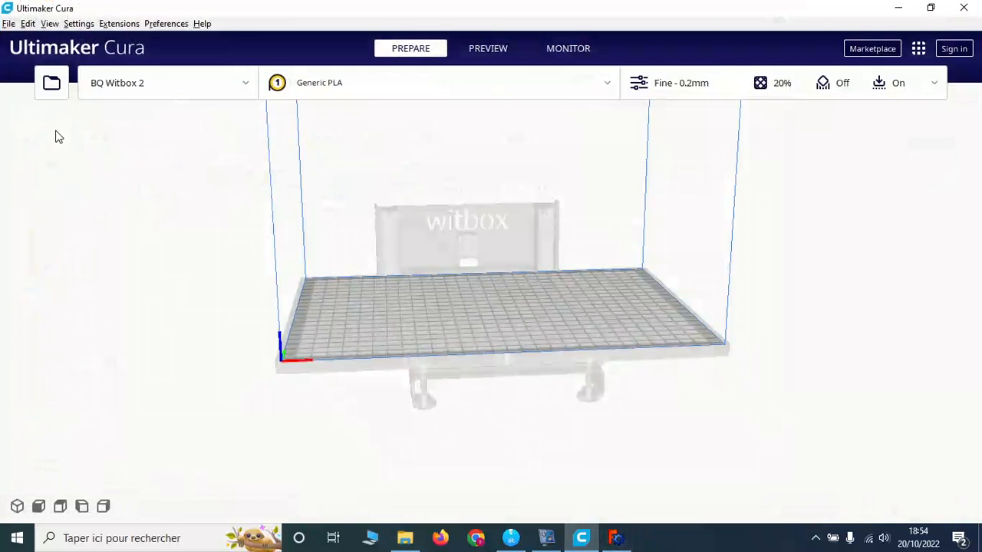
key("ctrl+o")
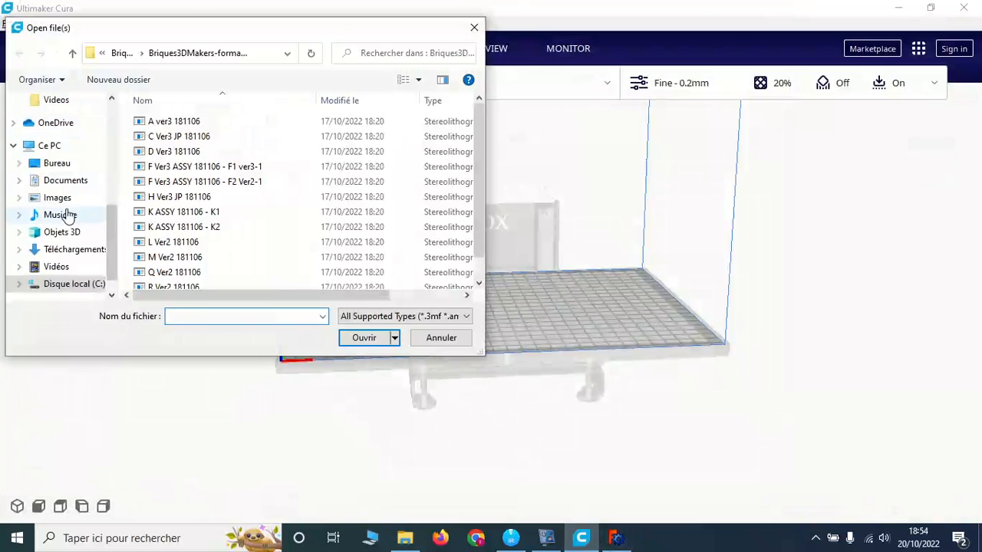
left_click(57, 163)
double_click(163, 123)
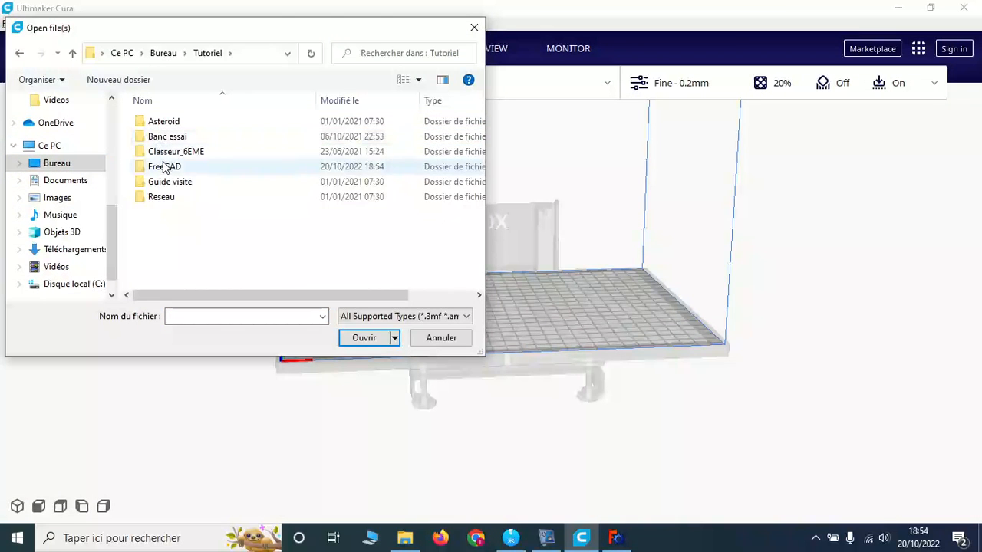
double_click(164, 166)
double_click(168, 120)
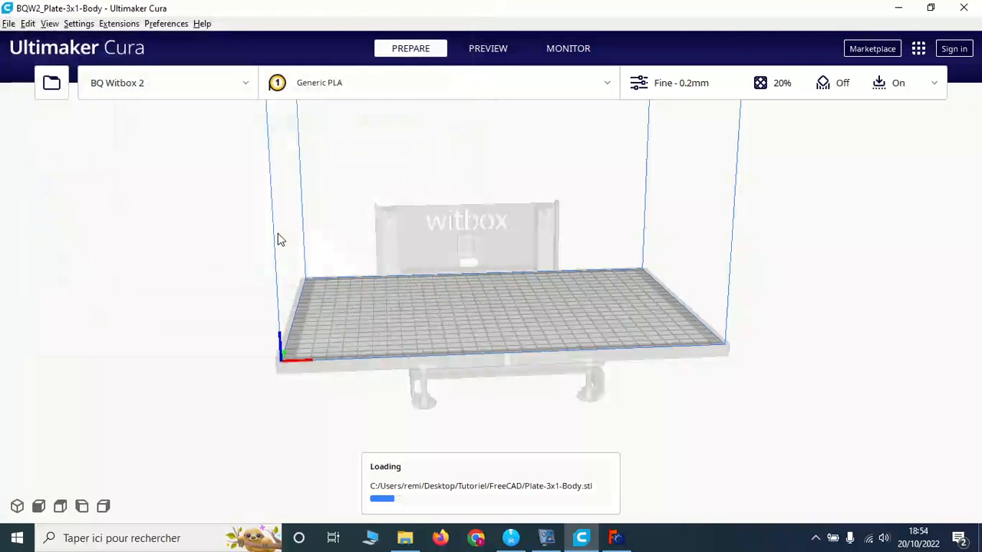
Examine the imported plate model on the Witbox build plate and switch back to FreeCAD
scroll(488, 324, "up", 5)
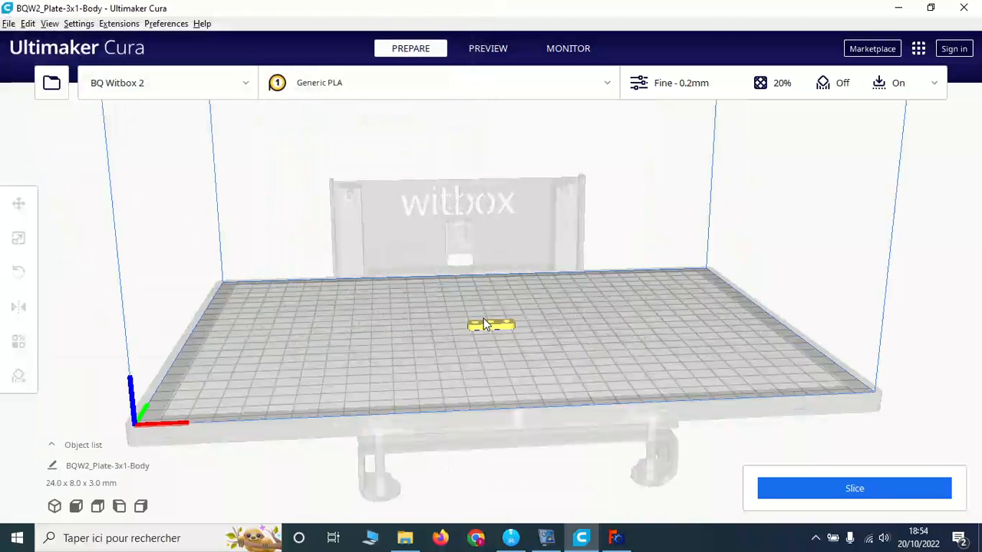
scroll(488, 325, "up", 3)
left_click(492, 347)
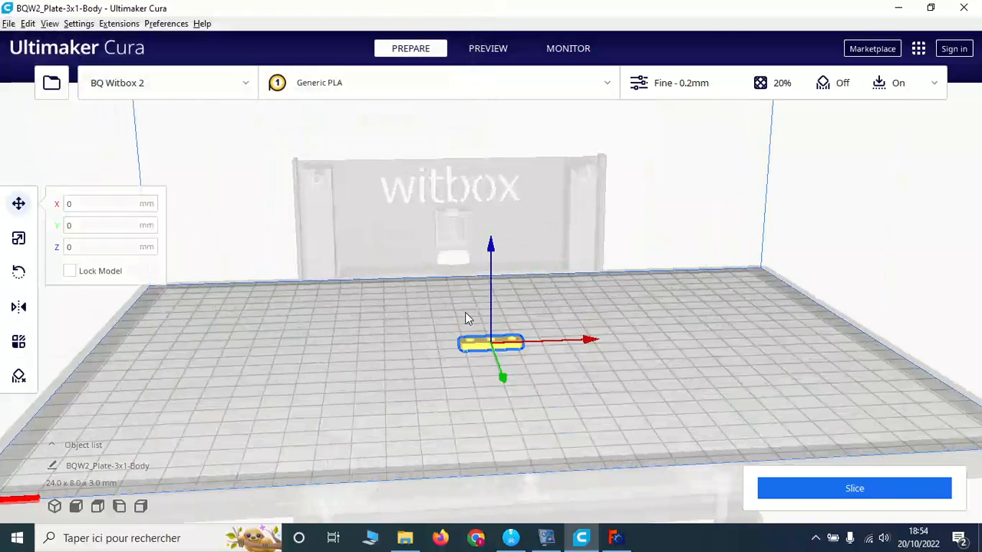
left_click(399, 267)
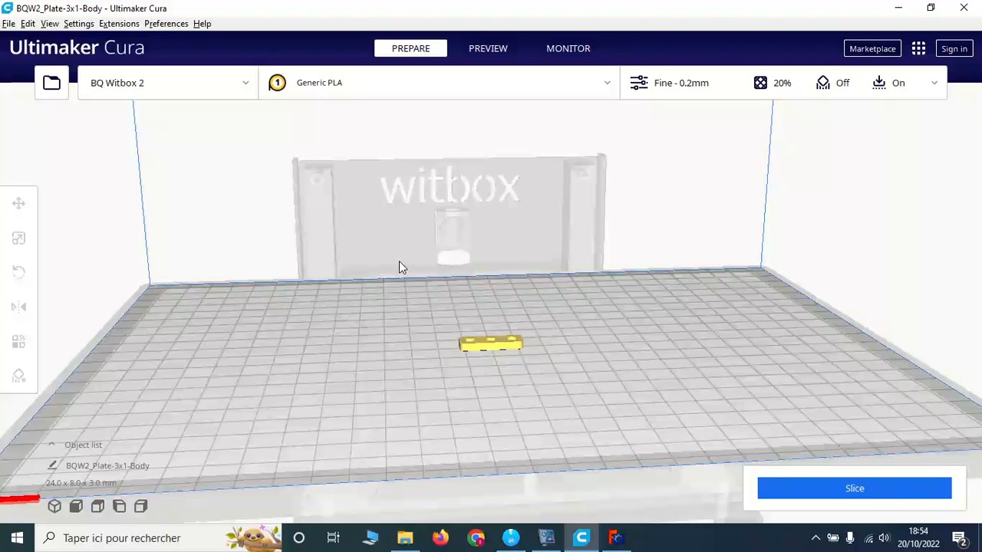
left_click(616, 538)
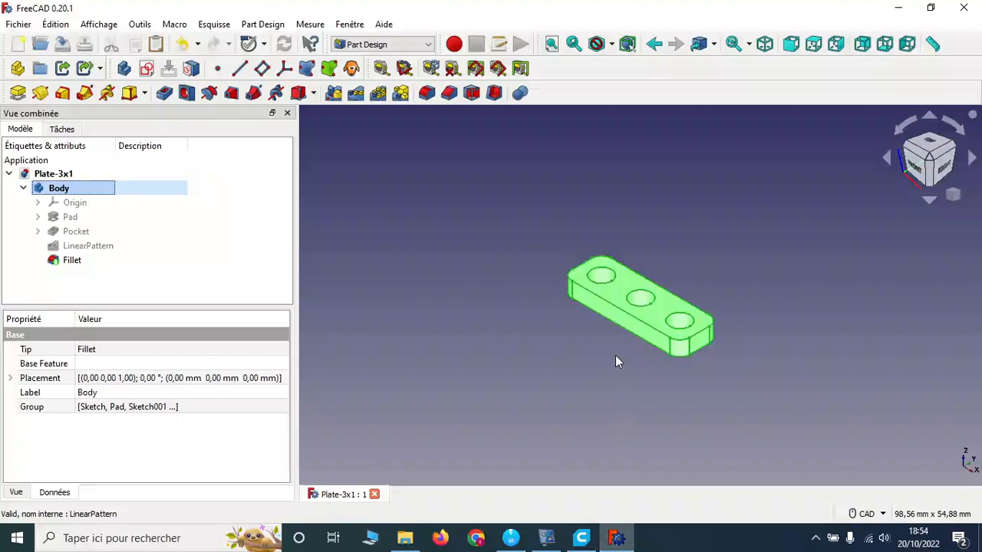